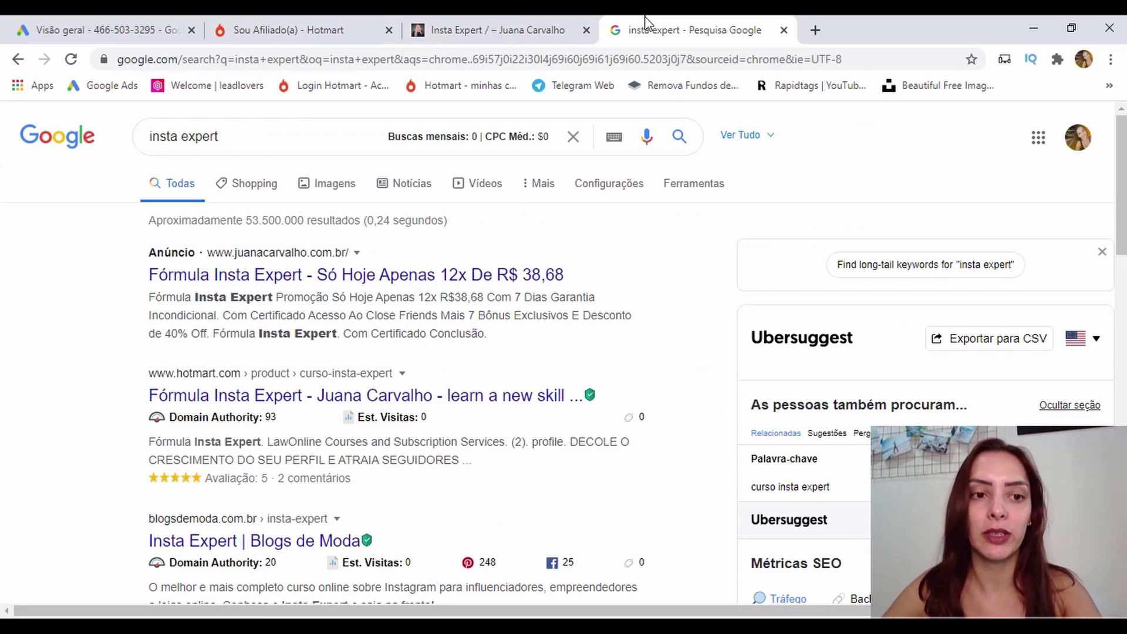
Review the Google results for "insta expert" and bring up the already opened Insta Expert sales page.
scroll(578, 312, "down", 1)
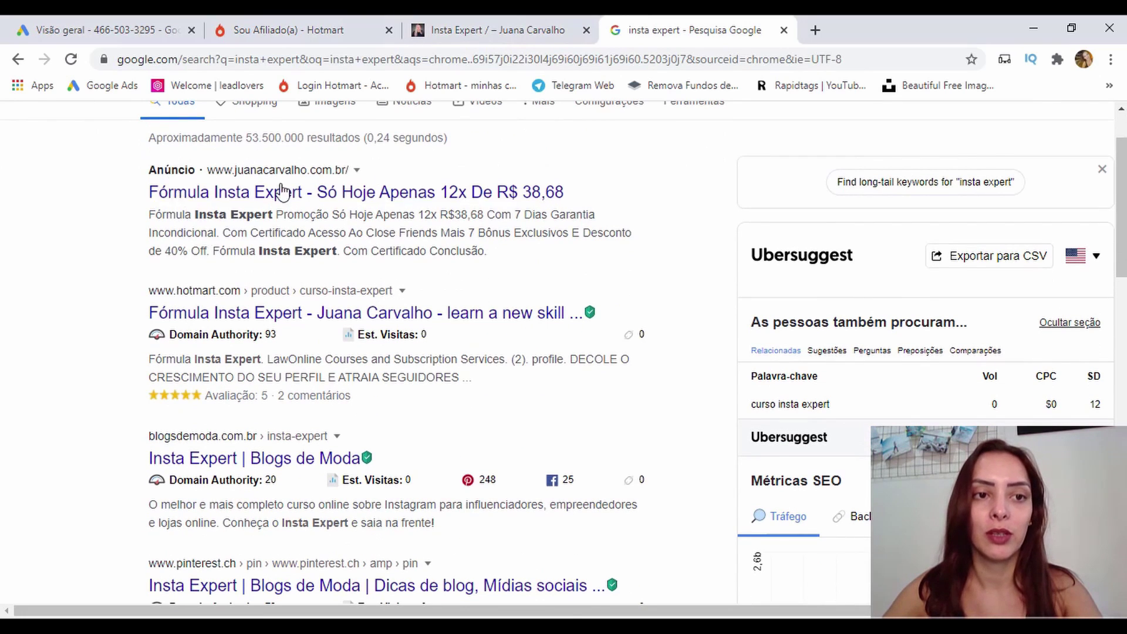
scroll(293, 253, "up", 1)
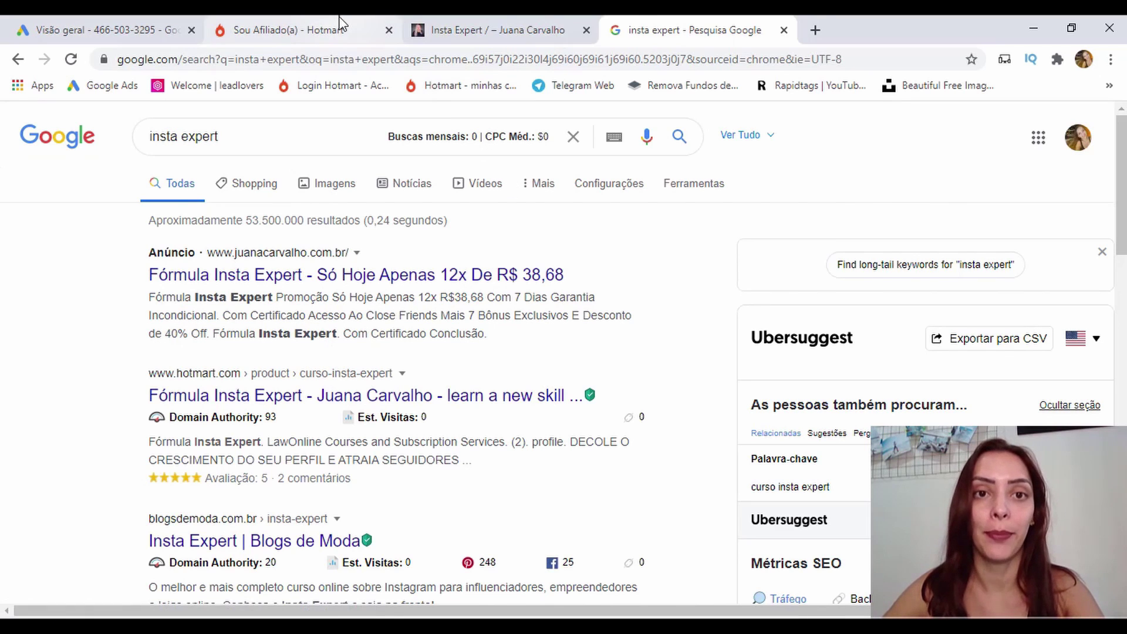
left_click(449, 27)
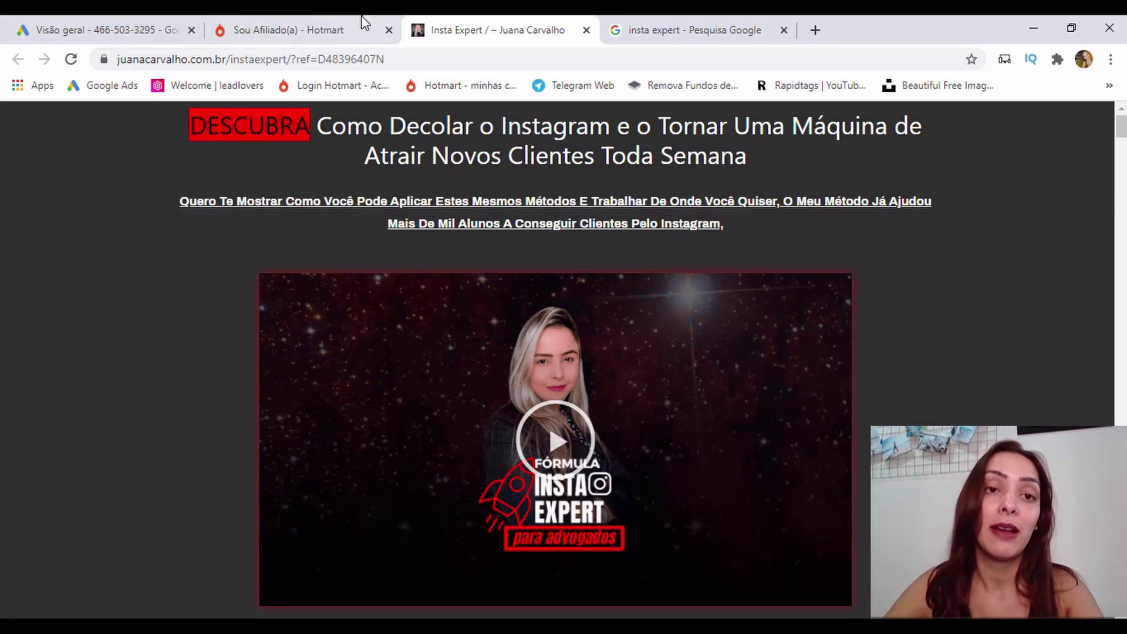
Open the Hotmart promotion links for Fórmula Insta Expert and access the Página de Vendas Externa link.
left_click(321, 25)
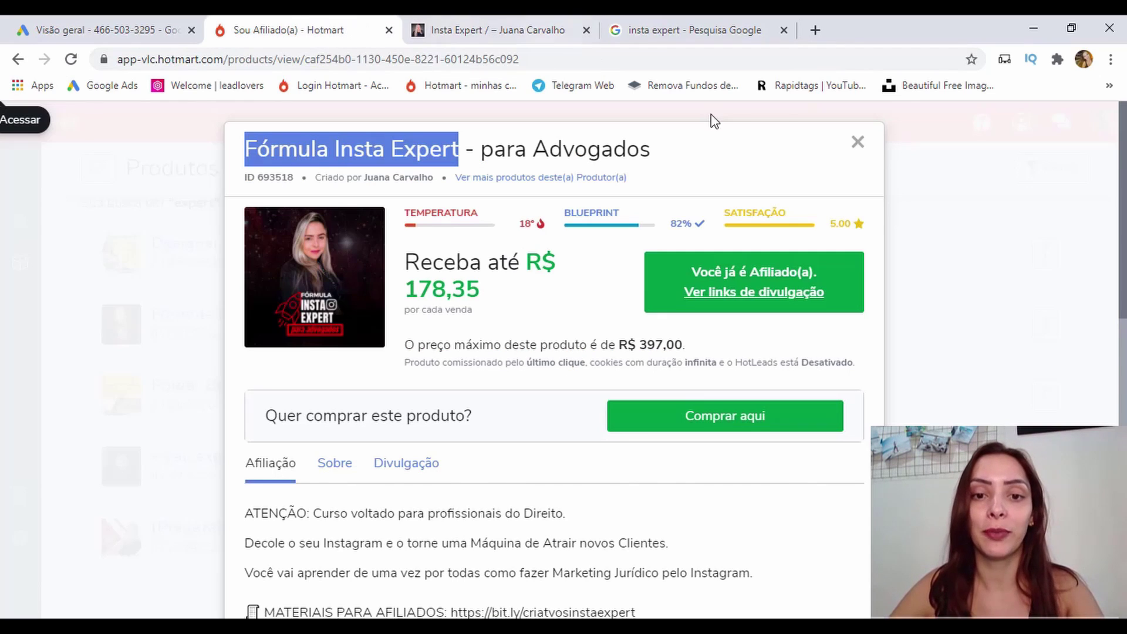
left_click(757, 306)
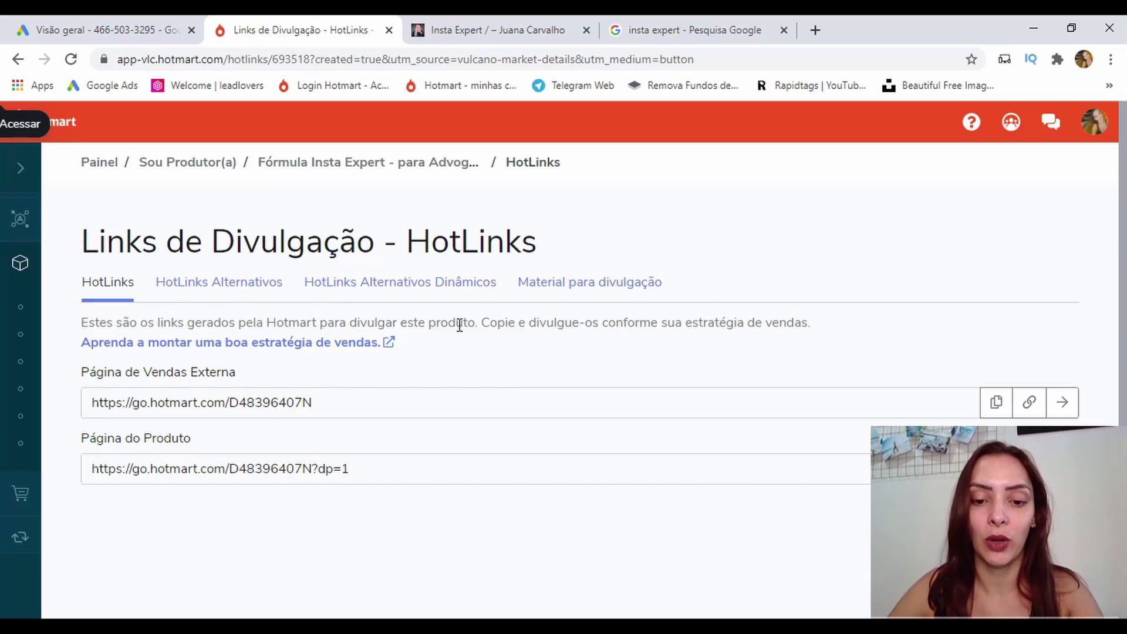
left_click_drag(355, 414, 83, 414)
left_click(82, 414)
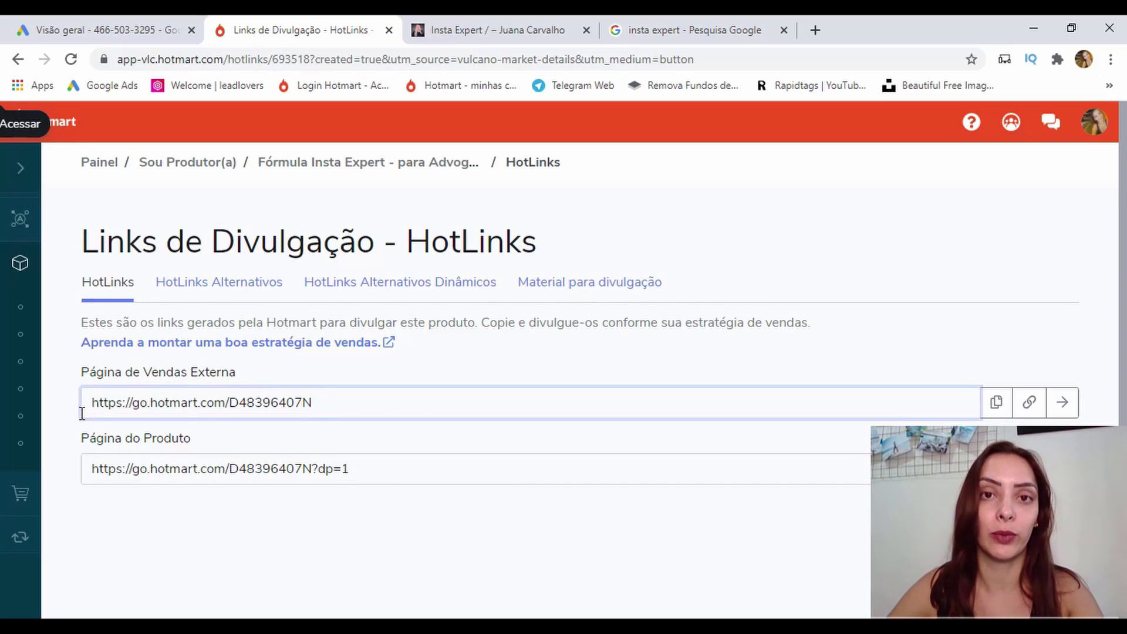
left_click_drag(340, 410, 93, 413)
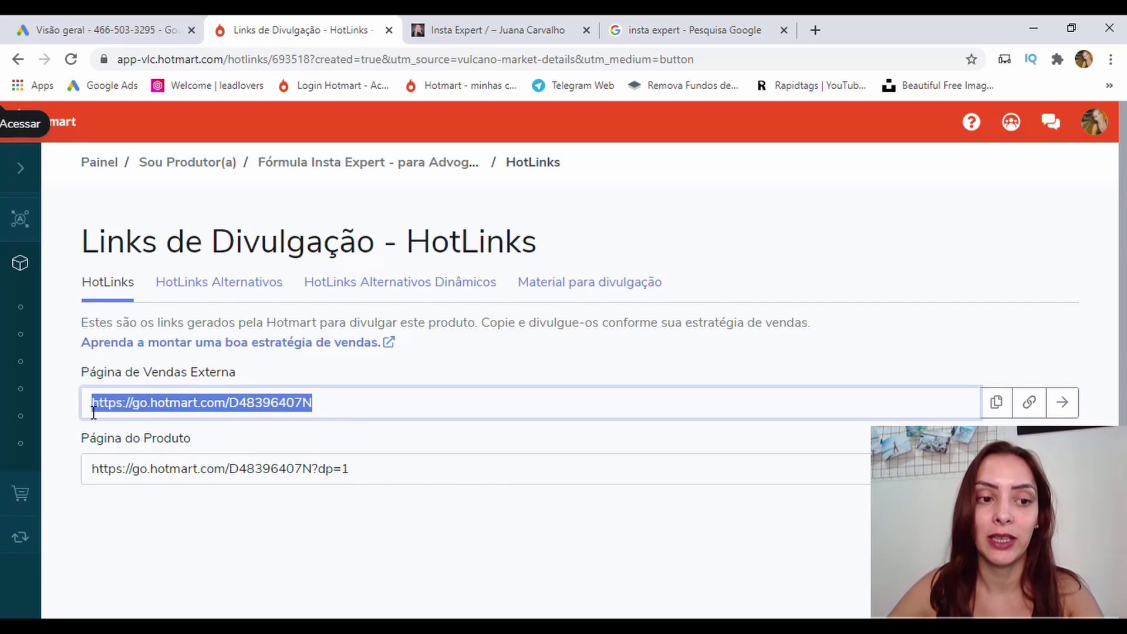
left_click(1068, 404)
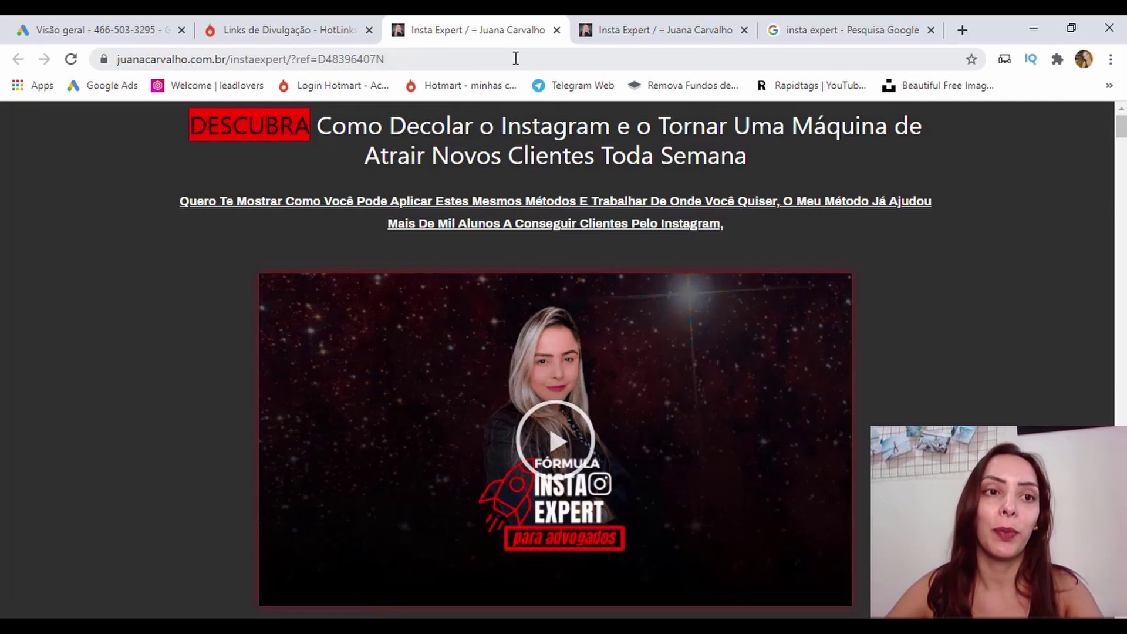
Select the sales page's full address and check it against the first link in the Insta Expert Notepad file.
left_click(515, 58)
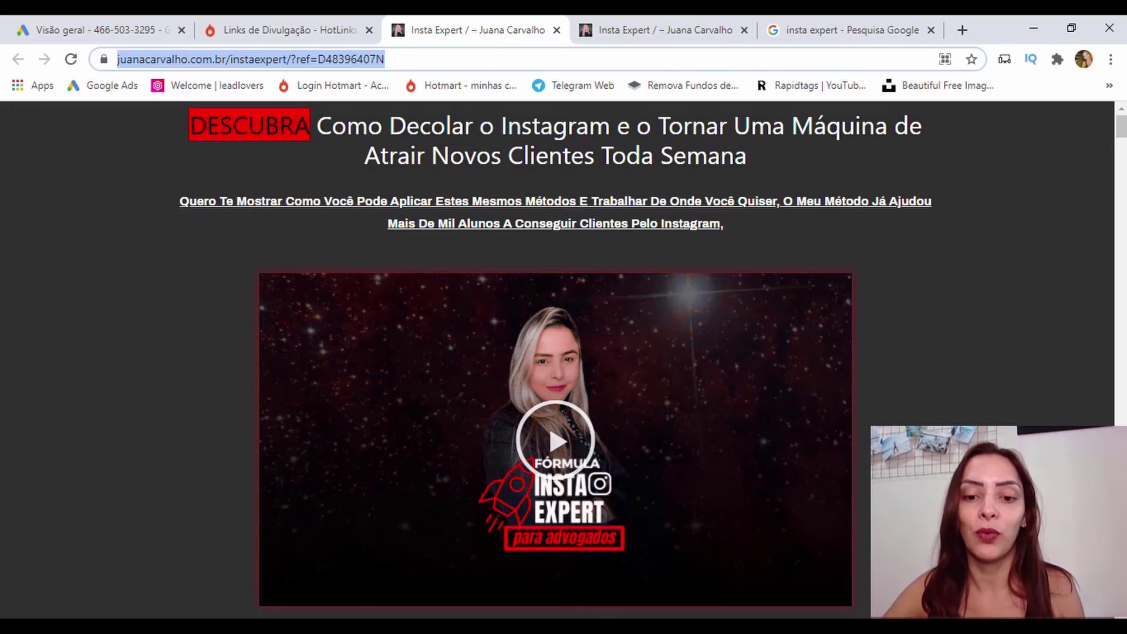
key("alt+Tab")
left_click_drag(393, 74, 62, 64)
left_click(62, 63)
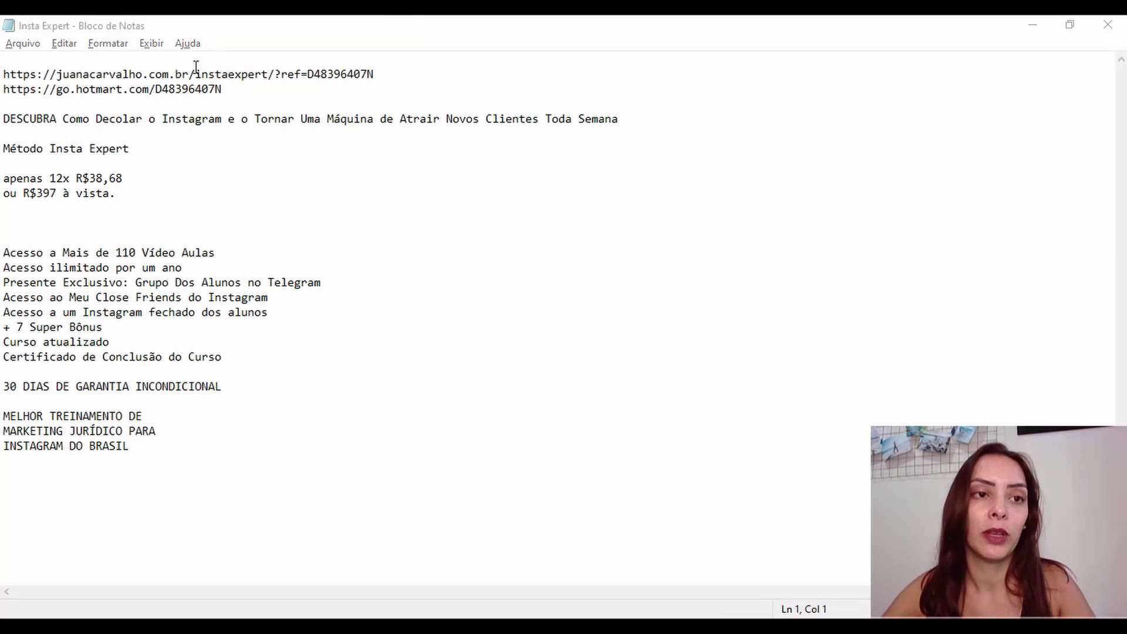
key("alt+Tab")
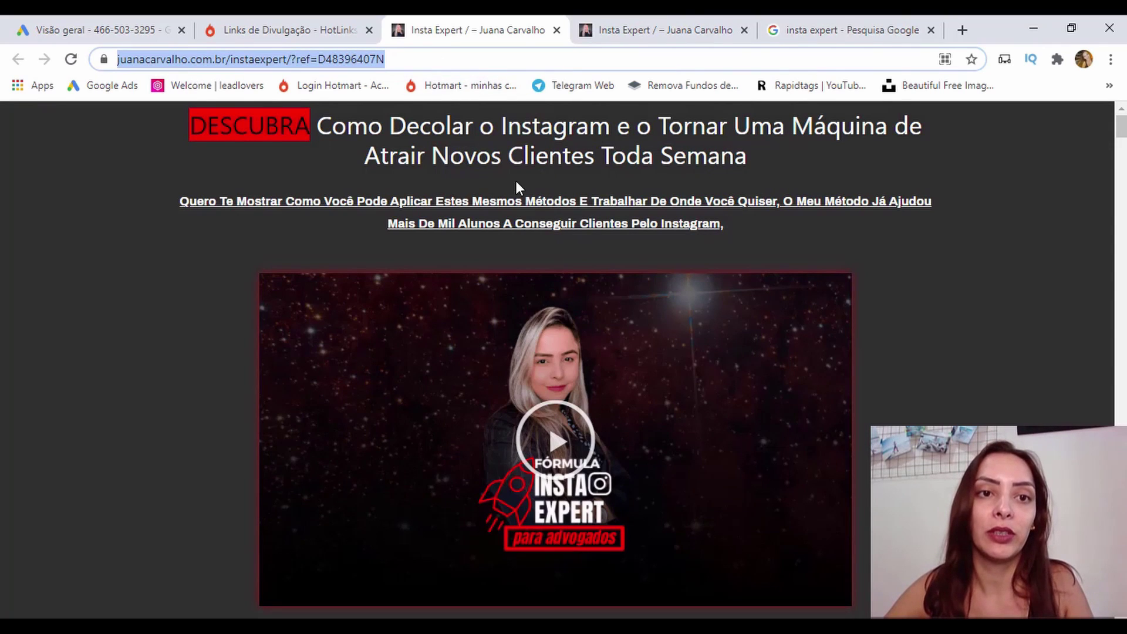
Select the Página de Vendas Externa hotlink in Hotmart and check it against the second link in the Notepad notes.
left_click(328, 28)
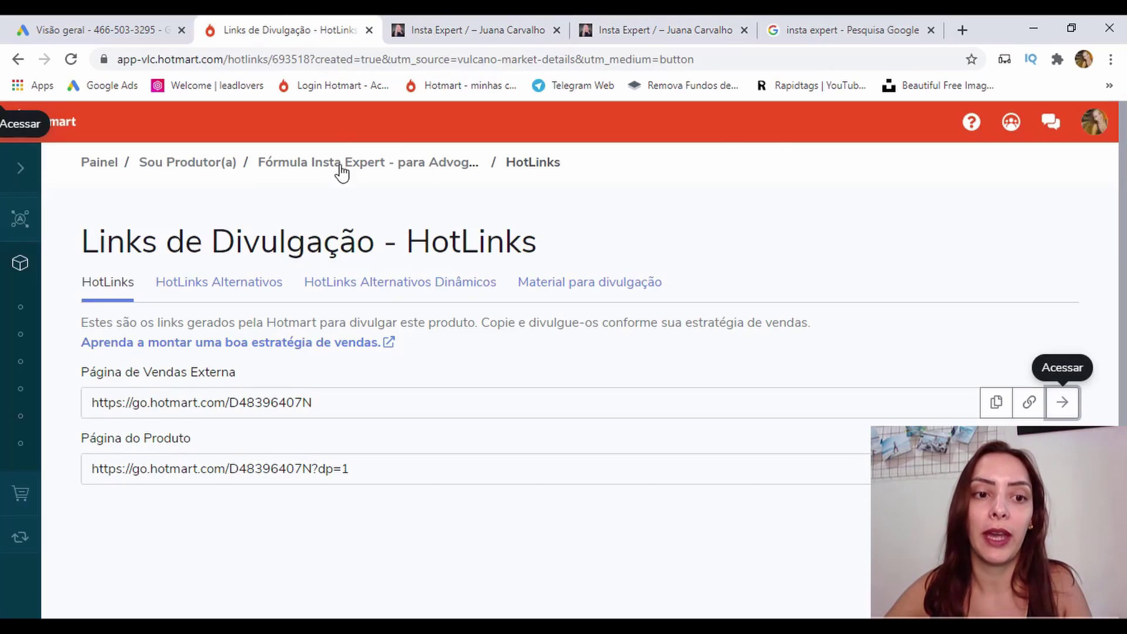
left_click(337, 403)
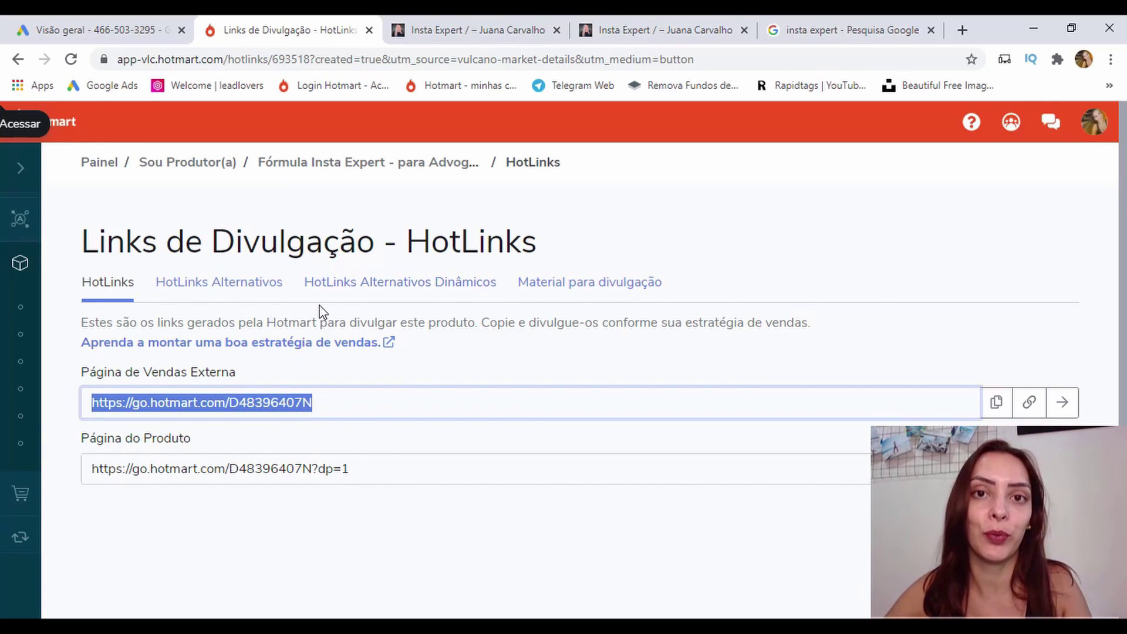
key("alt+Tab")
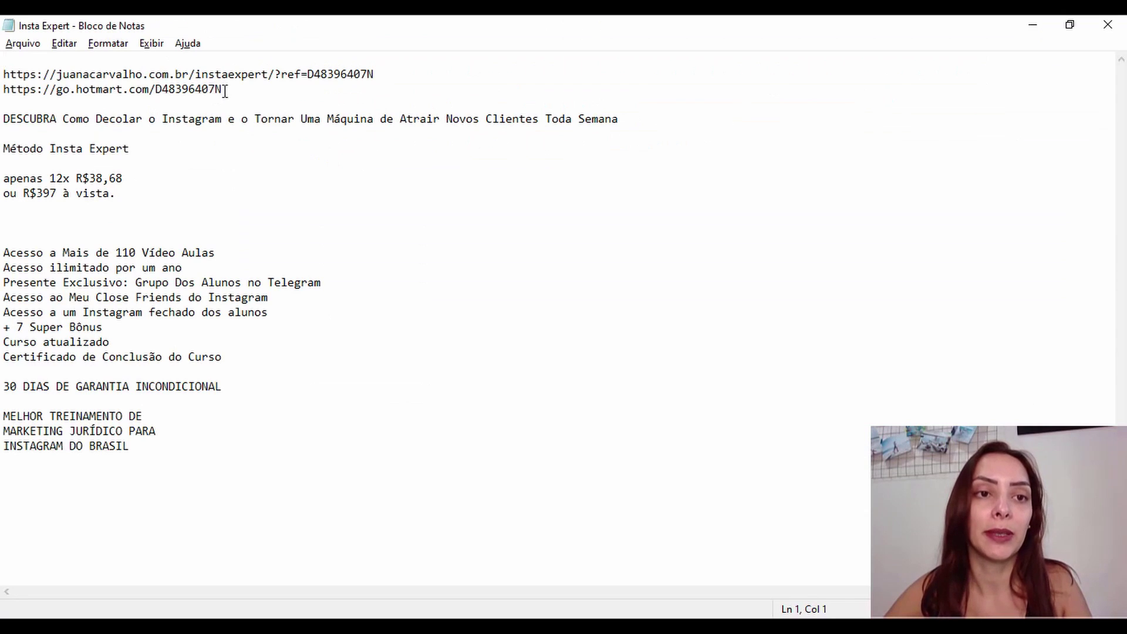
left_click(42, 97)
triple_click(7, 89)
key("alt+Tab")
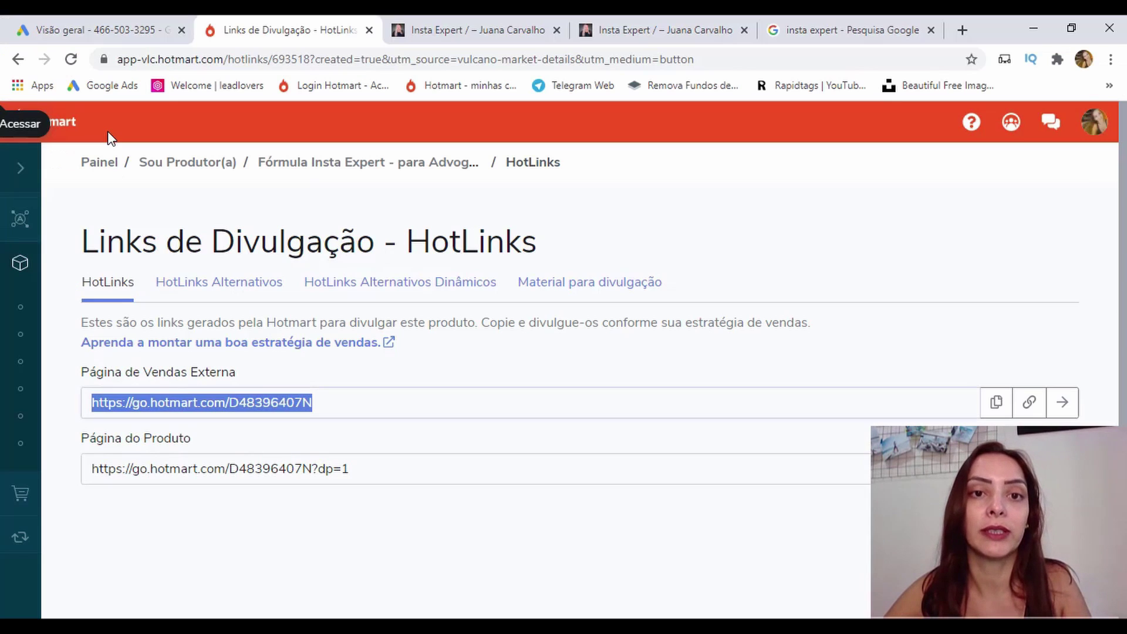
Return to the sales page and highlight its headline beginning with "DESCUBRA Como Decolar o Instagram" for reading.
left_click(463, 30)
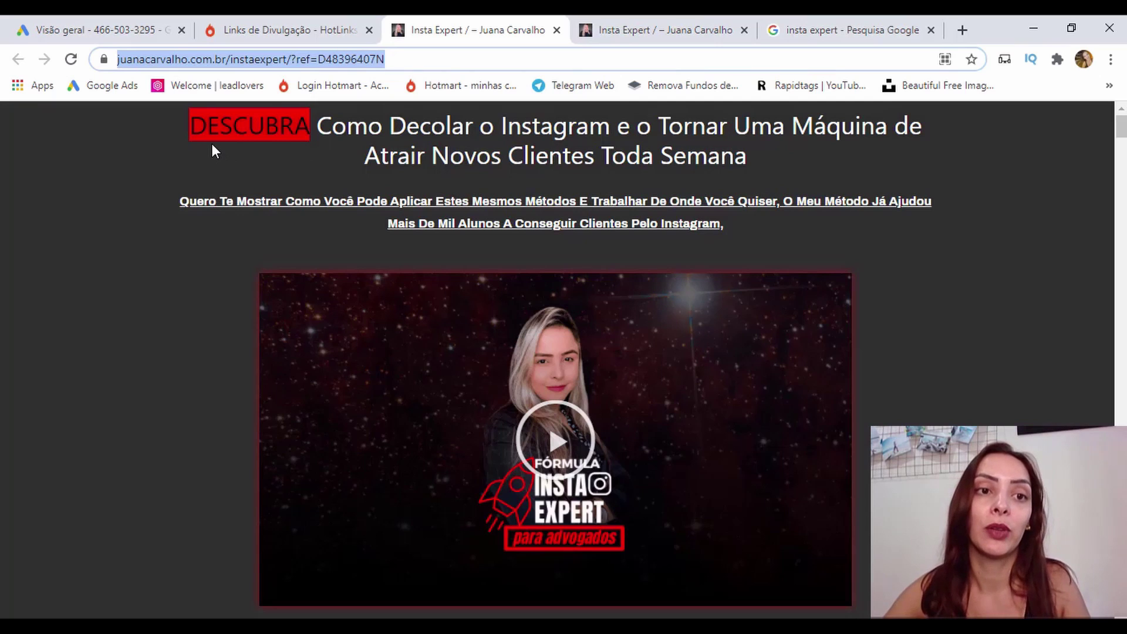
left_click_drag(178, 125, 759, 172)
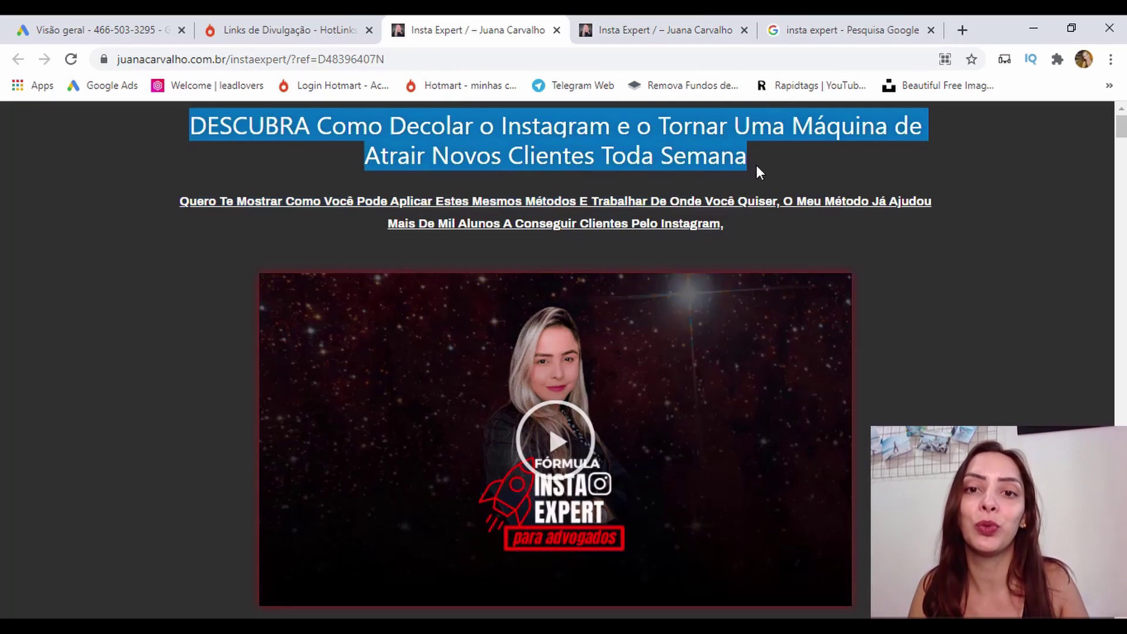
left_click(801, 164)
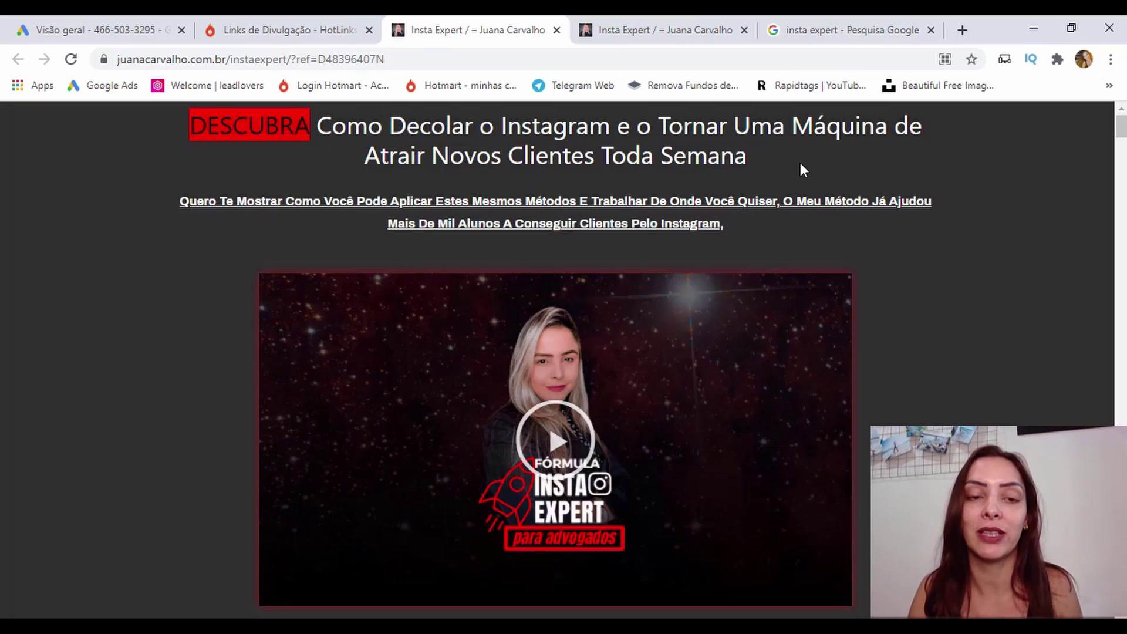
left_click_drag(179, 132, 684, 143)
left_click(685, 142)
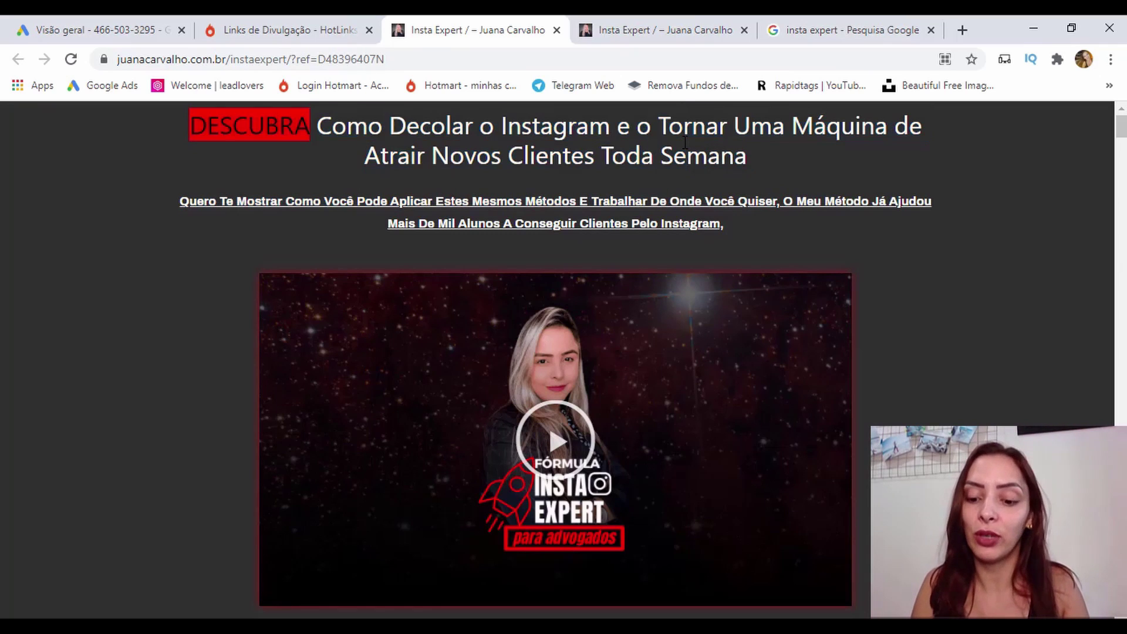
Examine the sales page's price offer, qualifying questions, student testimonials and course modules for material to use in the ads.
scroll(685, 142, "down", 5)
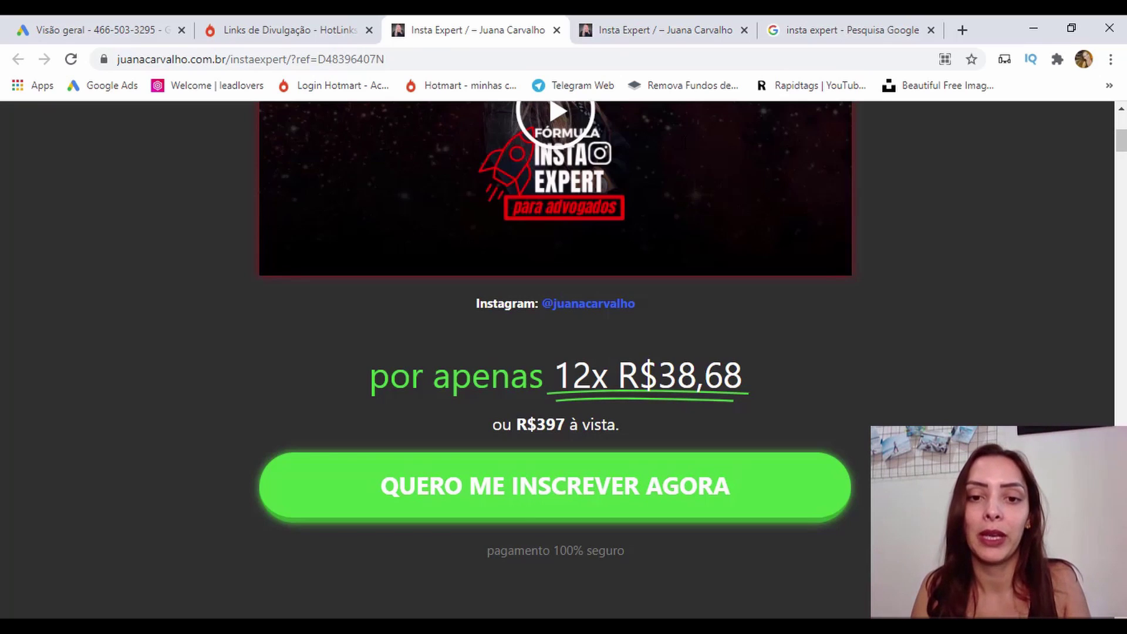
left_click_drag(378, 378, 797, 351)
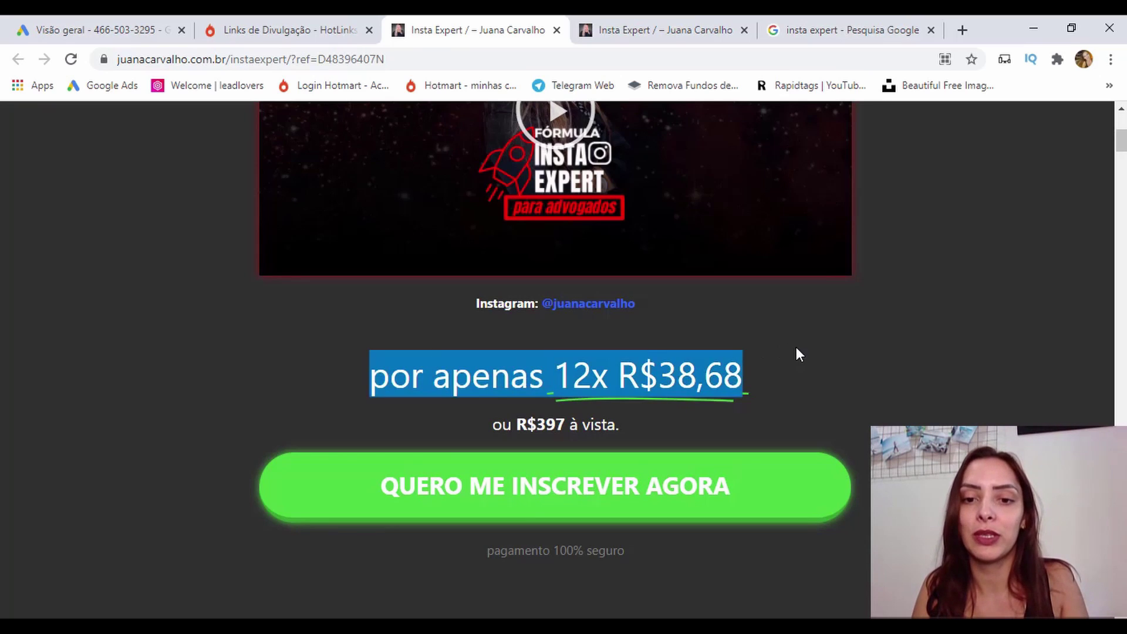
scroll(570, 418, "down", 5)
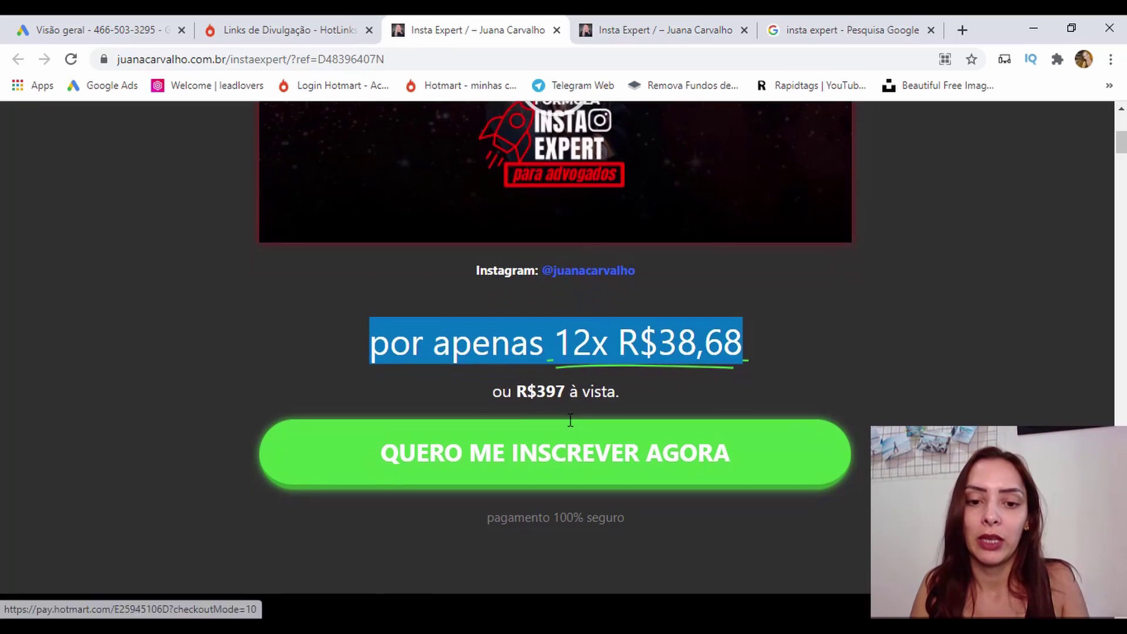
scroll(570, 422, "down", 10)
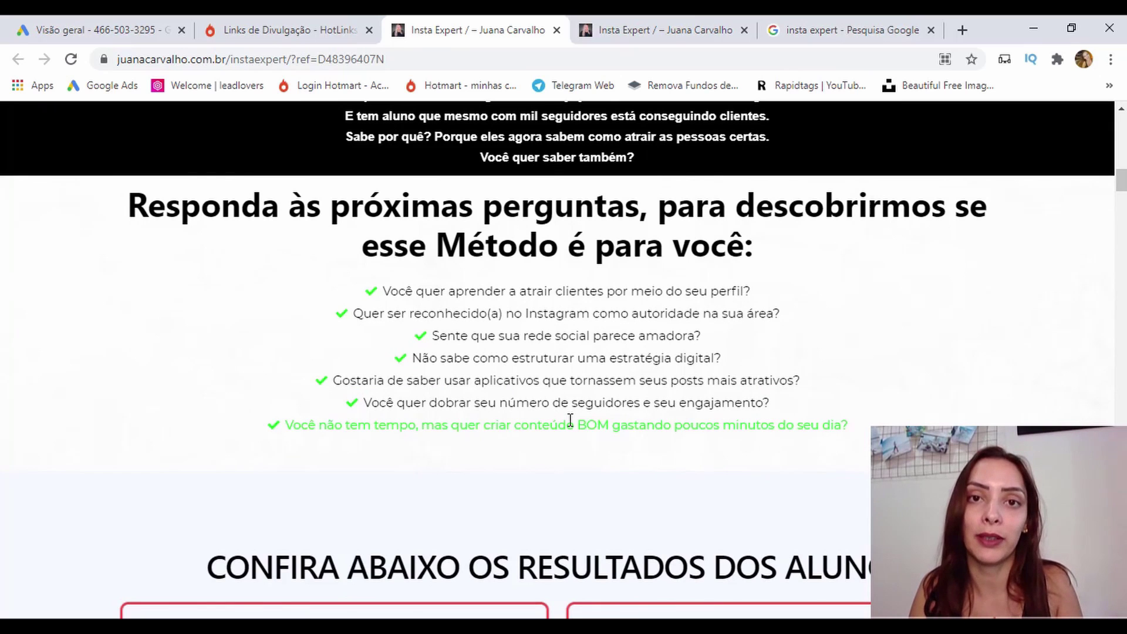
scroll(570, 420, "down", 10)
scroll(570, 420, "down", 20)
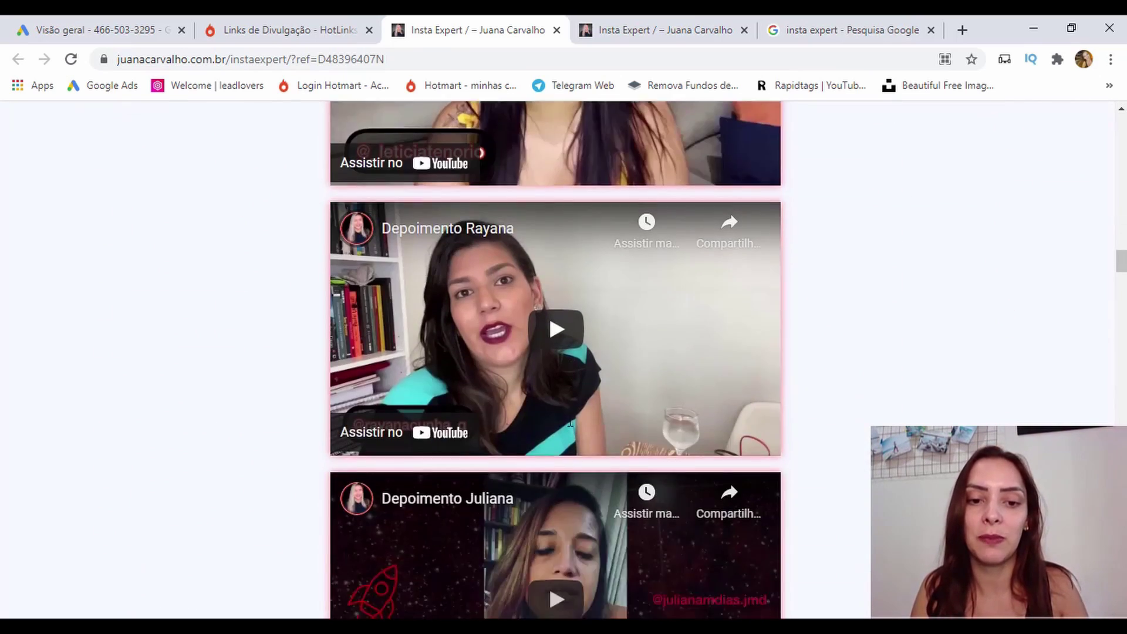
scroll(558, 360, "down", 13)
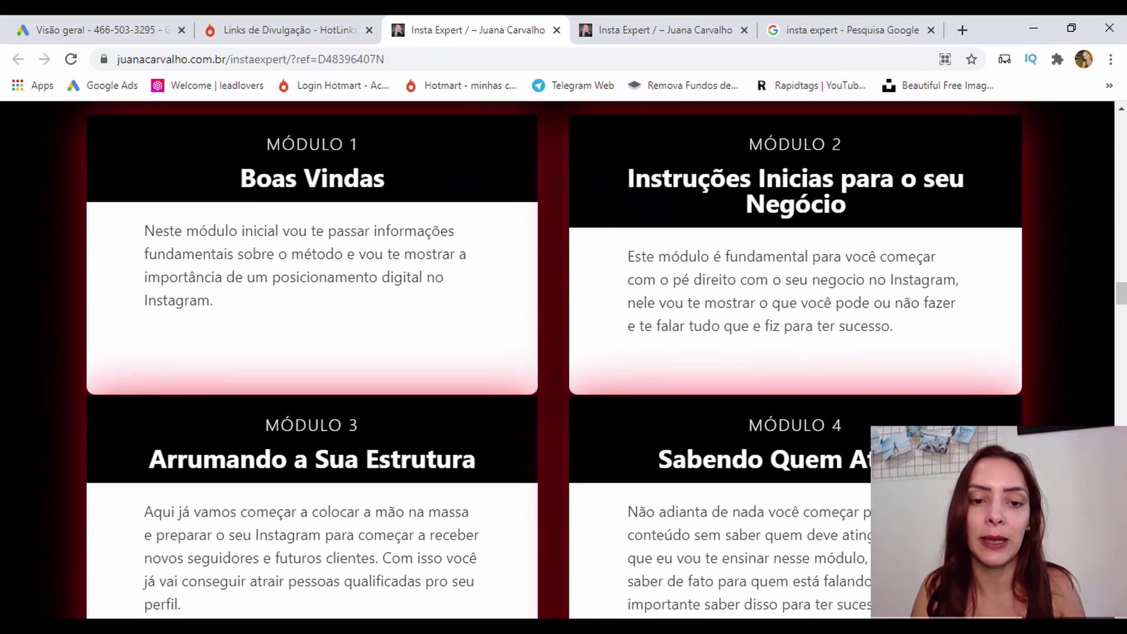
scroll(570, 421, "down", 3)
scroll(570, 421, "down", 1)
Review the headline, prices, benefits and guarantee text collected in the Insta Expert Notepad file.
key("alt+Tab")
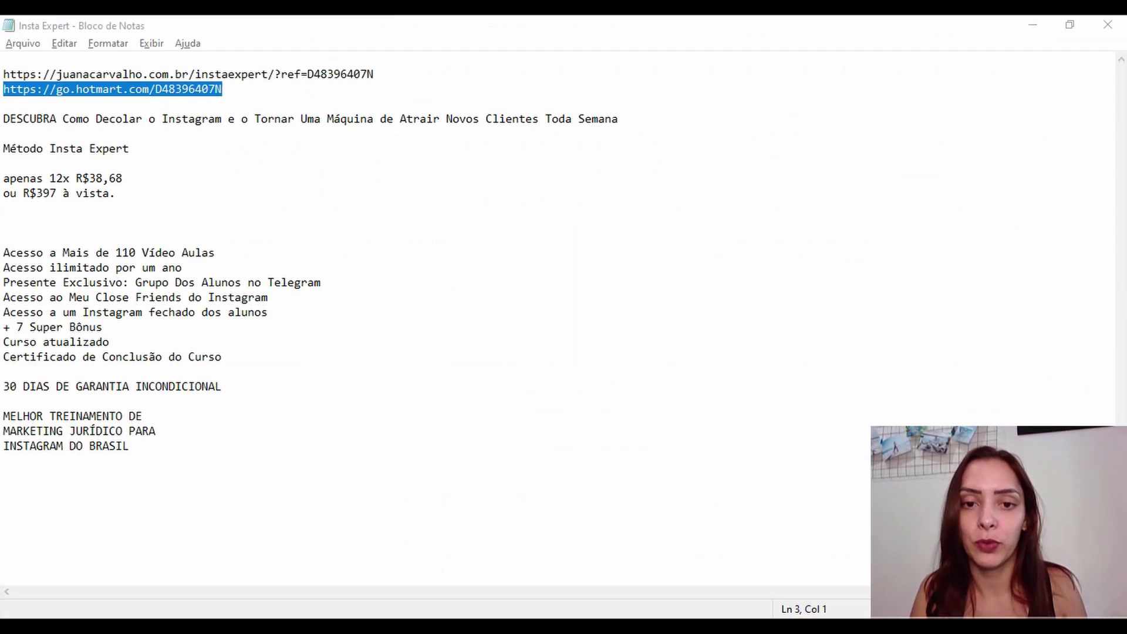
left_click_drag(176, 432, 22, 100)
left_click(212, 191)
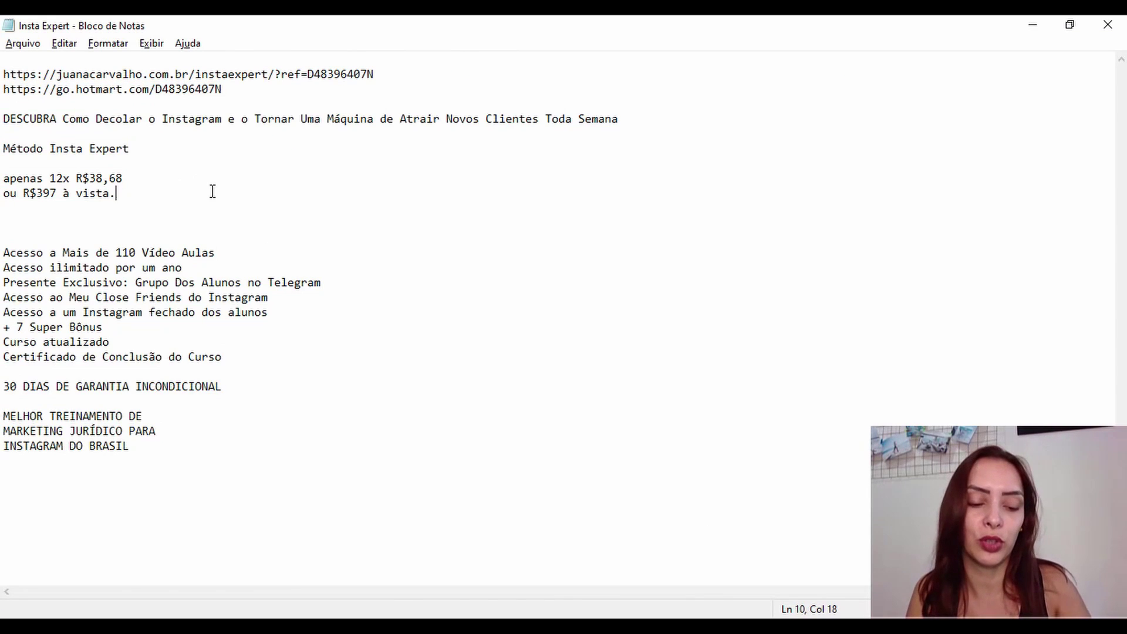
key("alt+Tab")
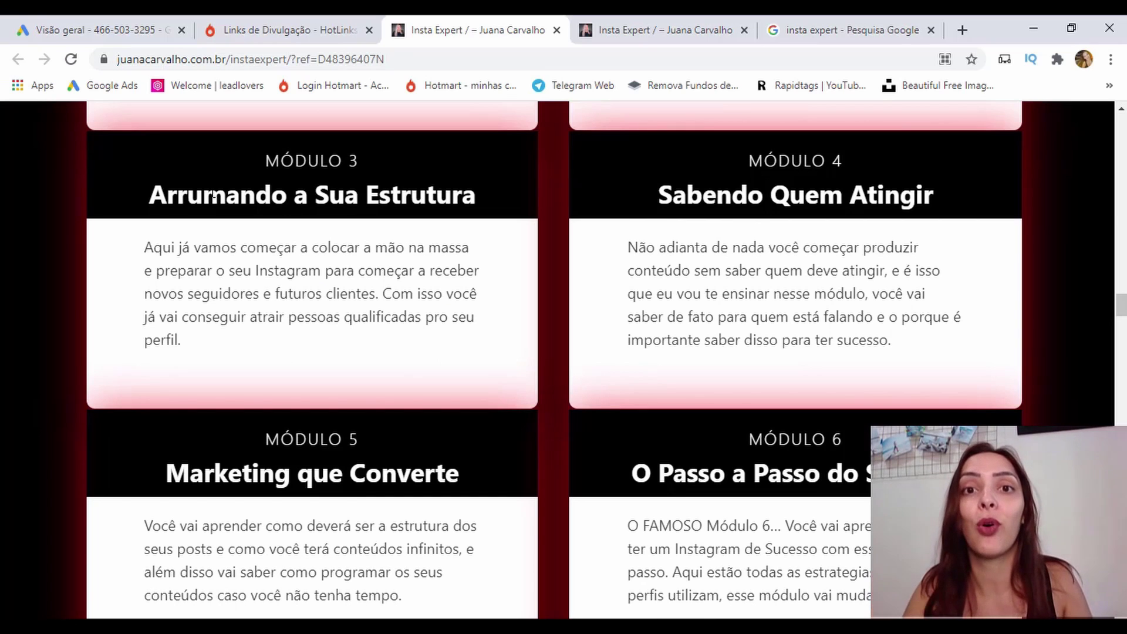
Switch to Google Ads and start creating a new campaign.
left_click(108, 19)
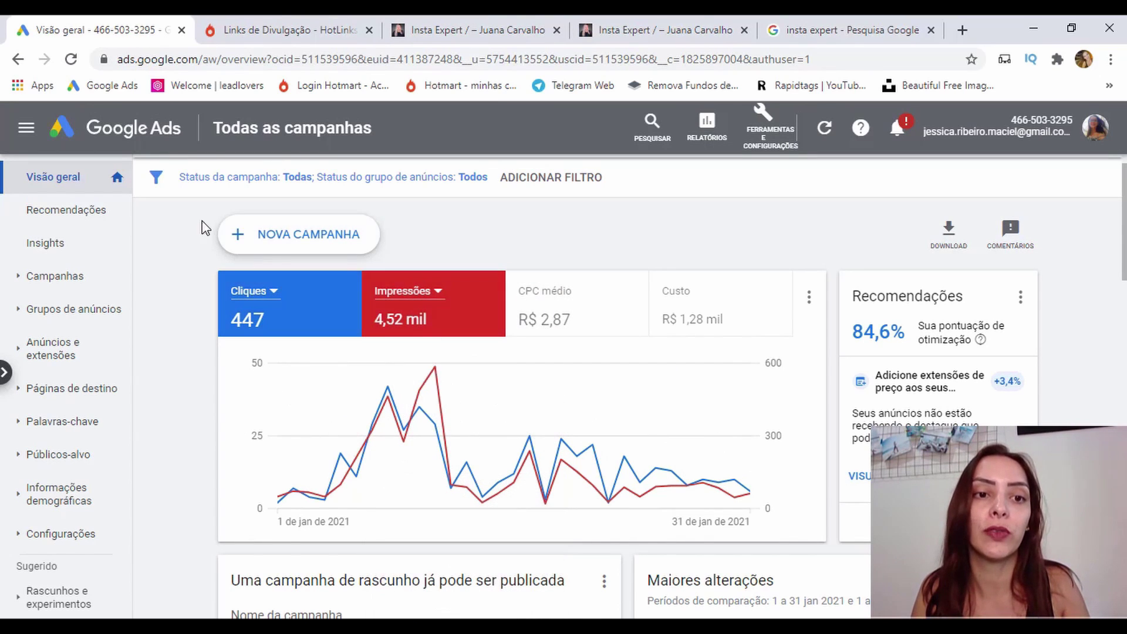
left_click(266, 251)
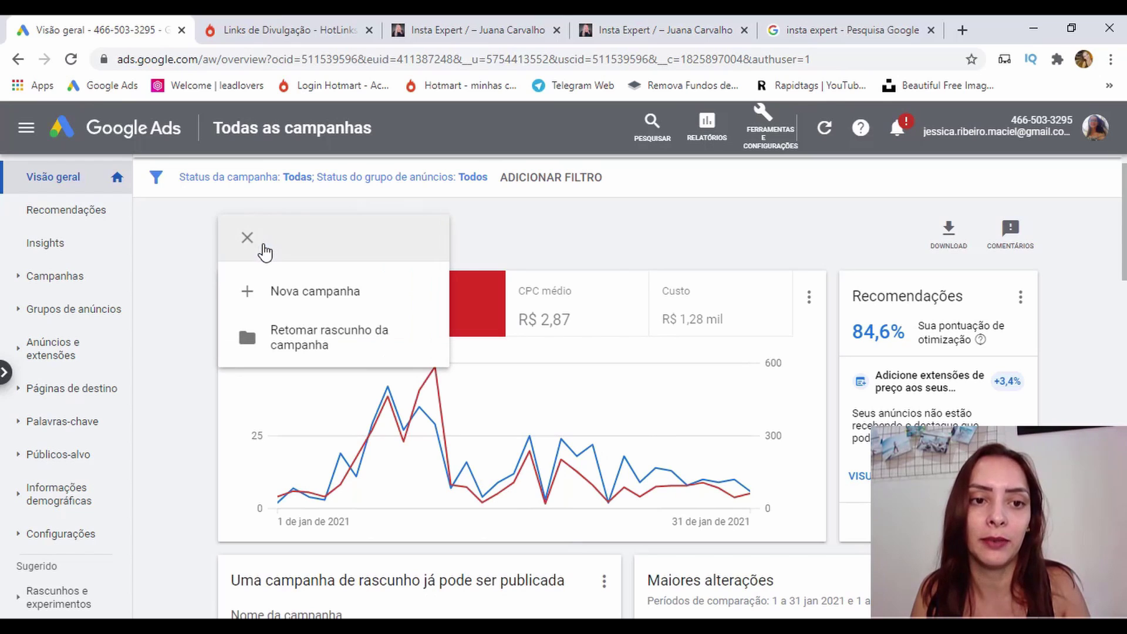
left_click(318, 298)
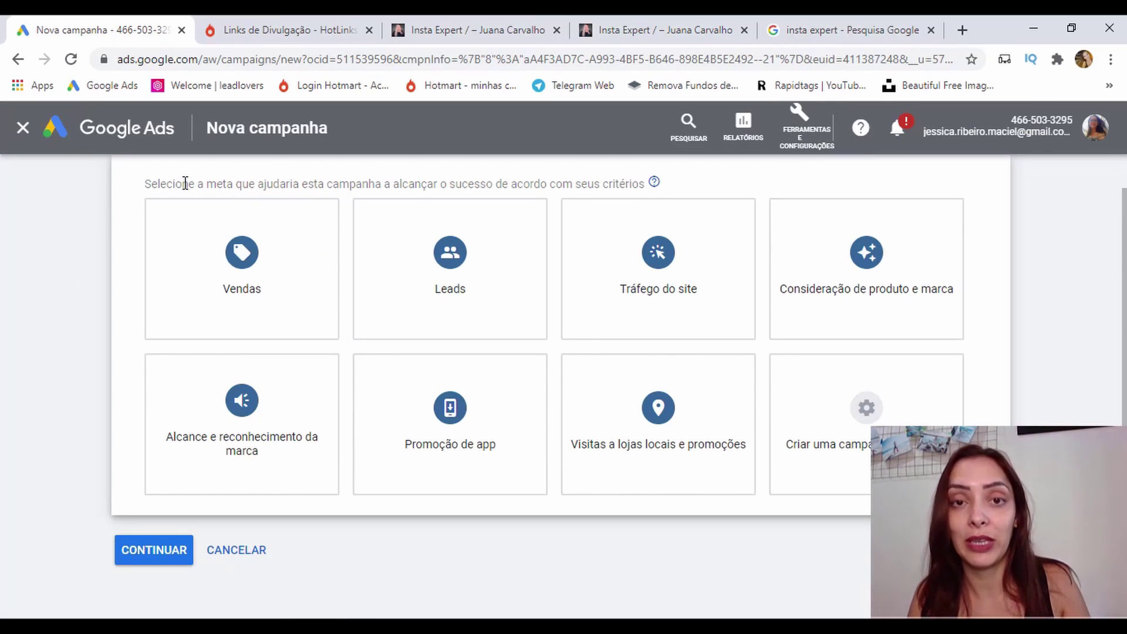
Set the campaign goal to Vendas and the type to Rede de pesquisa, with Visitas ao site as the way to reach it.
left_click(195, 238)
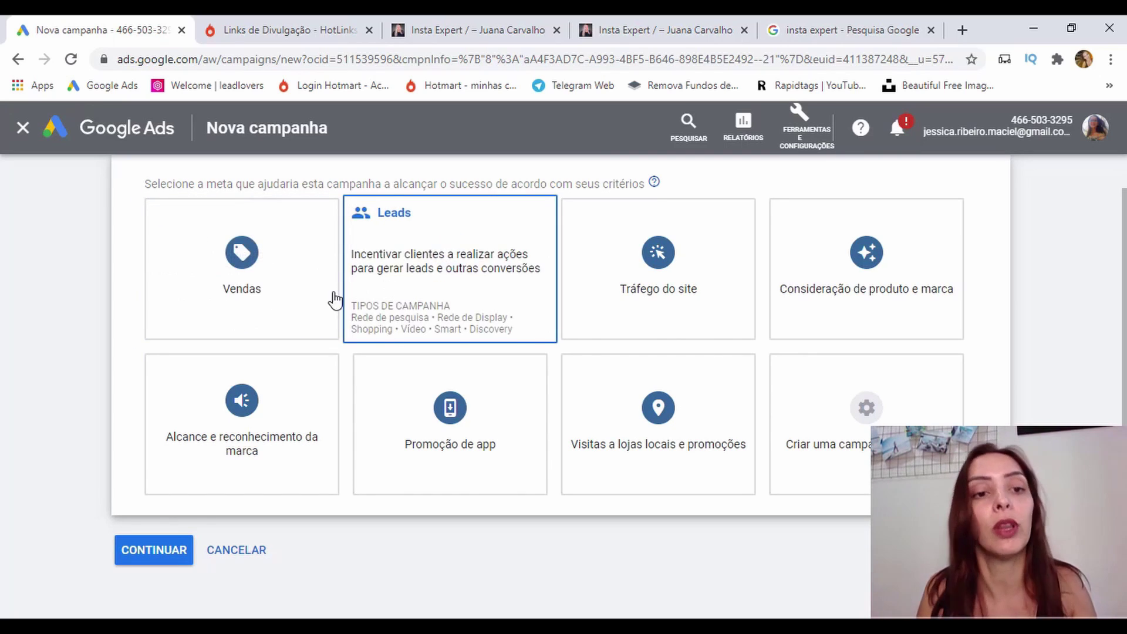
left_click(273, 302)
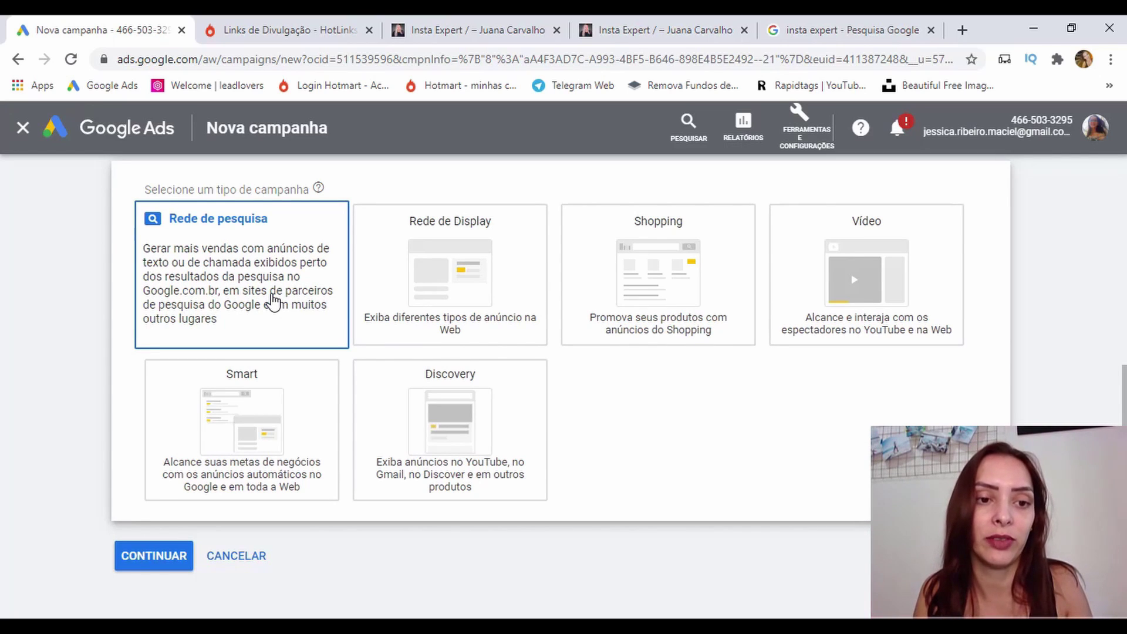
left_click(273, 302)
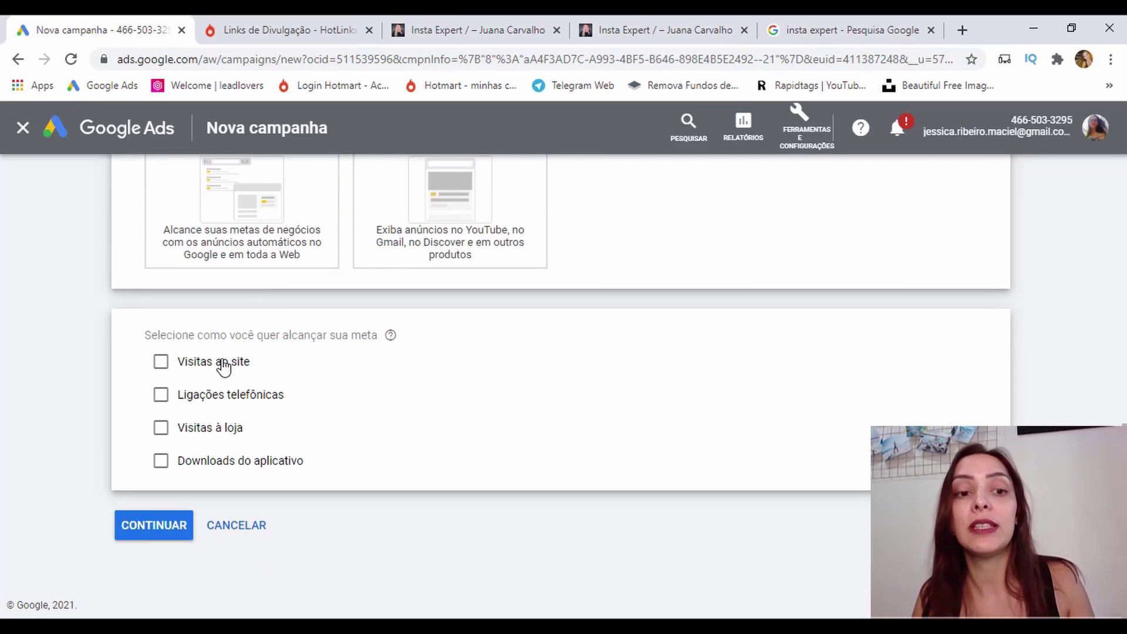
left_click(214, 378)
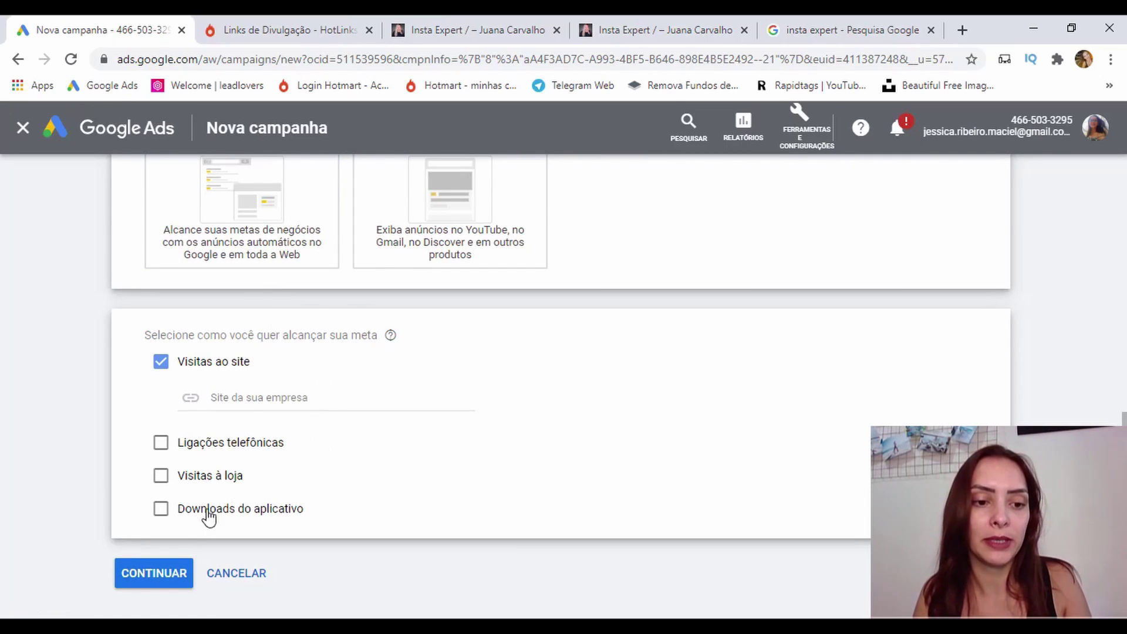
Start a new campaign instead of resuming the saved draft and name it Insta Expert.
left_click(171, 583)
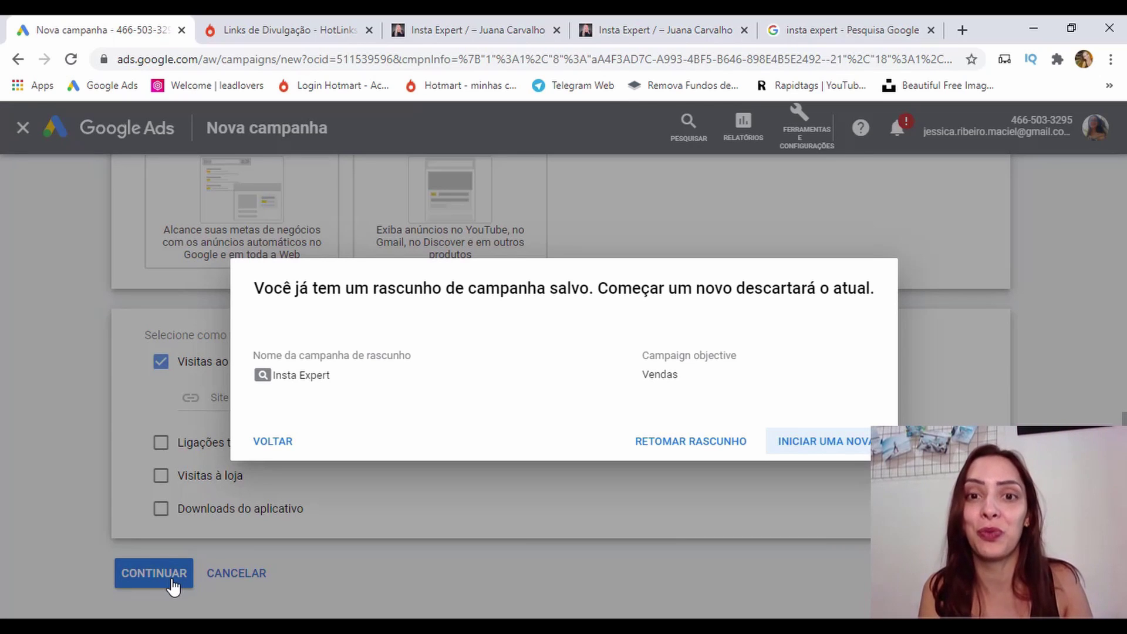
left_click(824, 450)
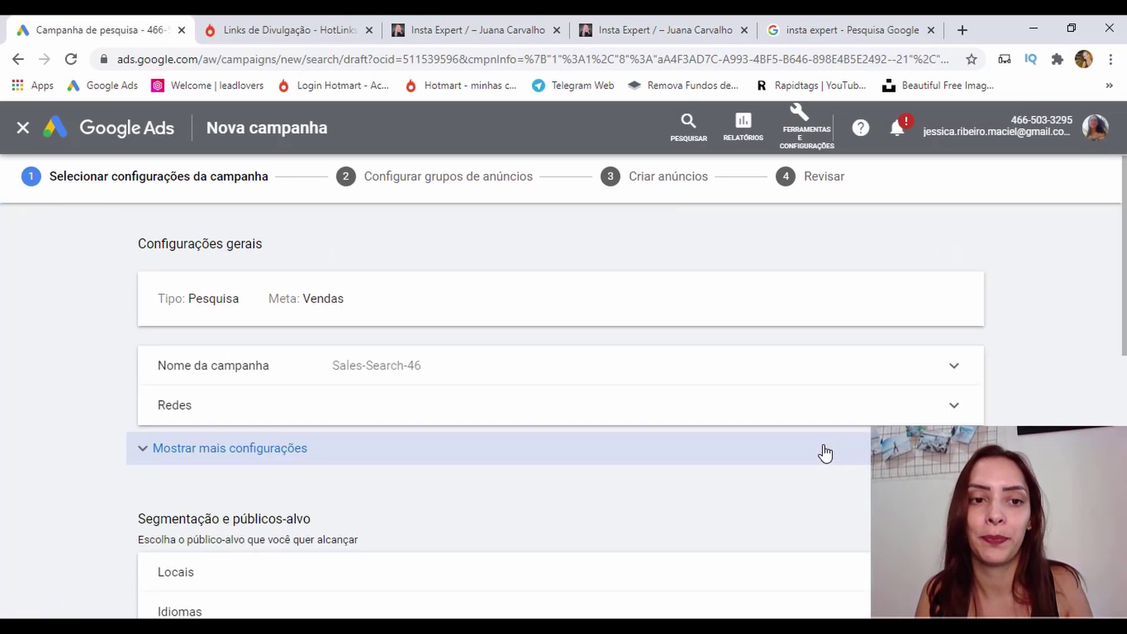
left_click_drag(430, 371, 324, 374)
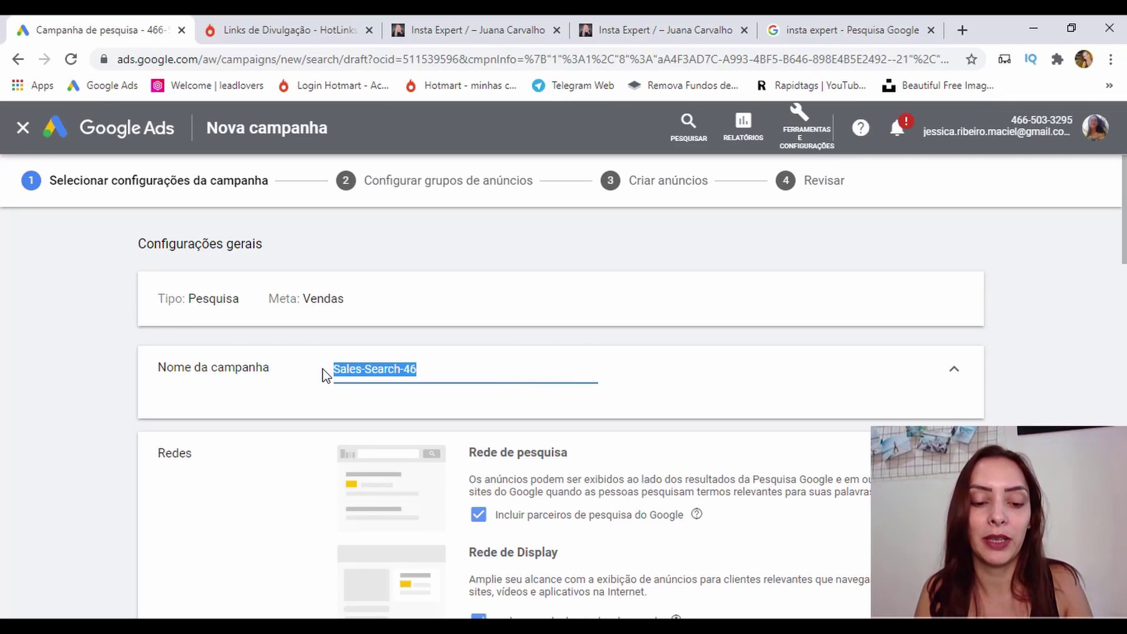
key("Caps_Lock")
key("Caps_Lock")
key("Caps_Lock")
key("Caps_Lock")
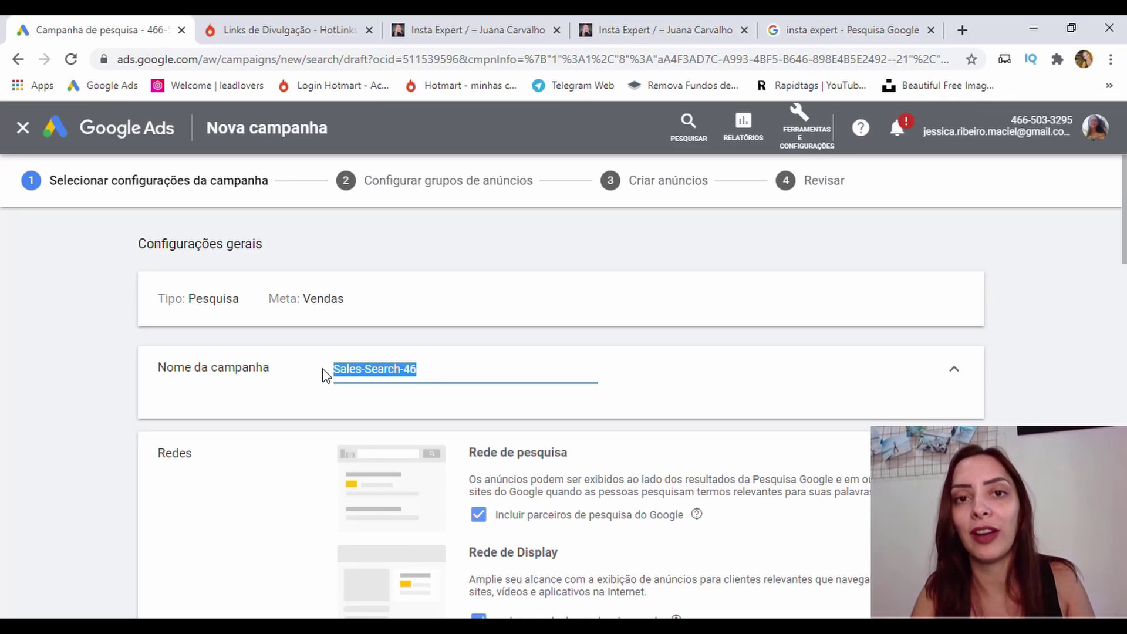
type("Insta Expert")
Exclude the Google Display Network from the campaign and set the targeted location to Brasil.
scroll(326, 375, "down", 1)
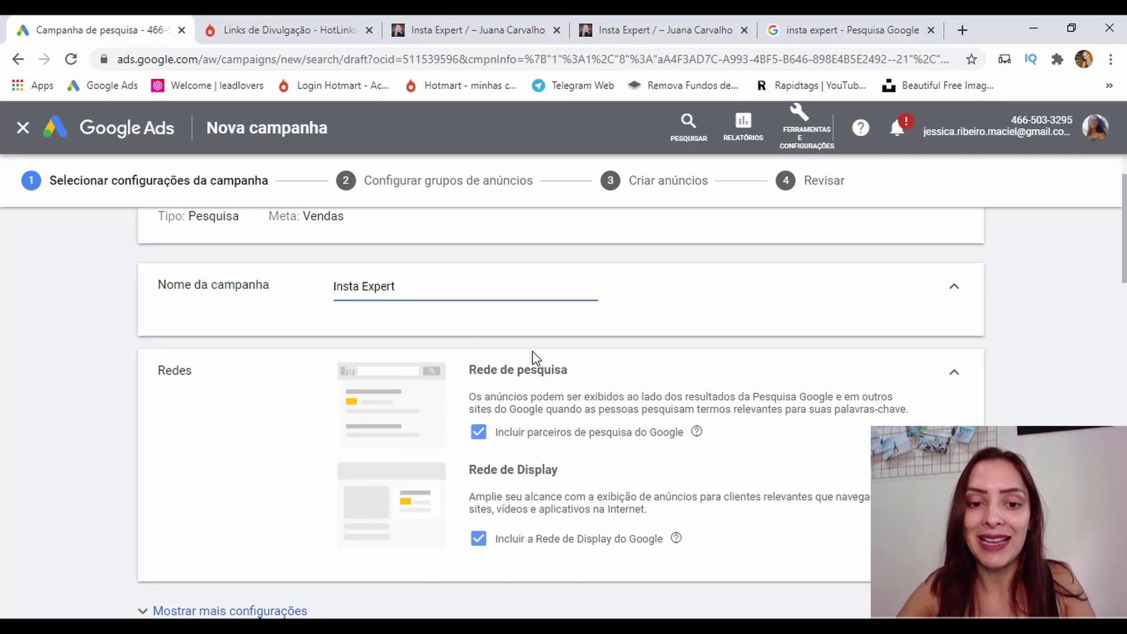
scroll(535, 357, "down", 1)
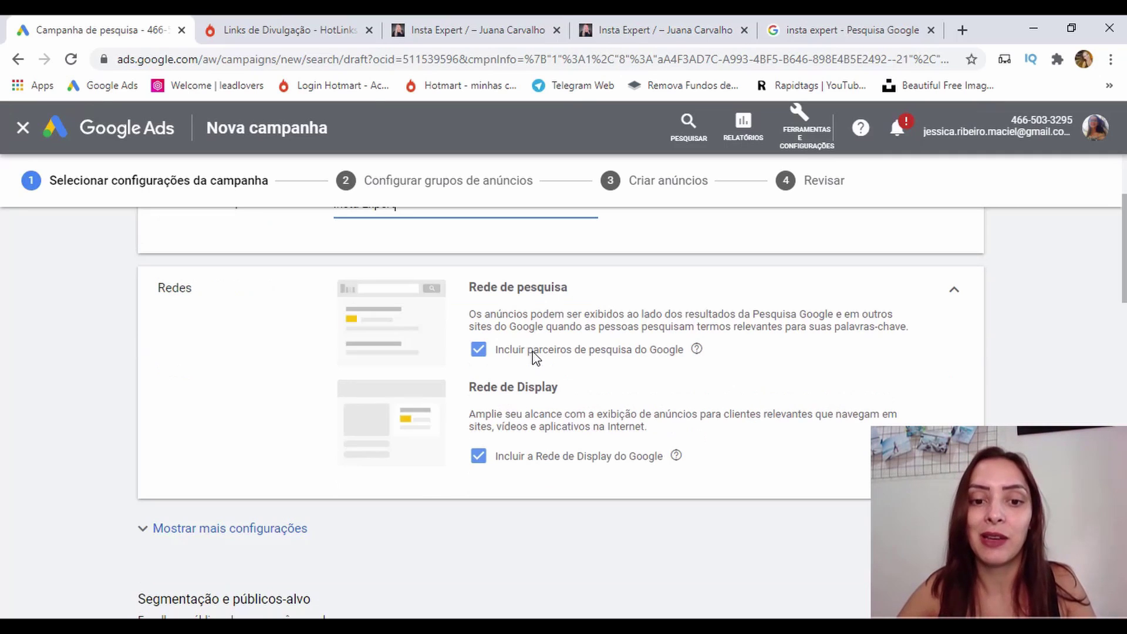
left_click(475, 460)
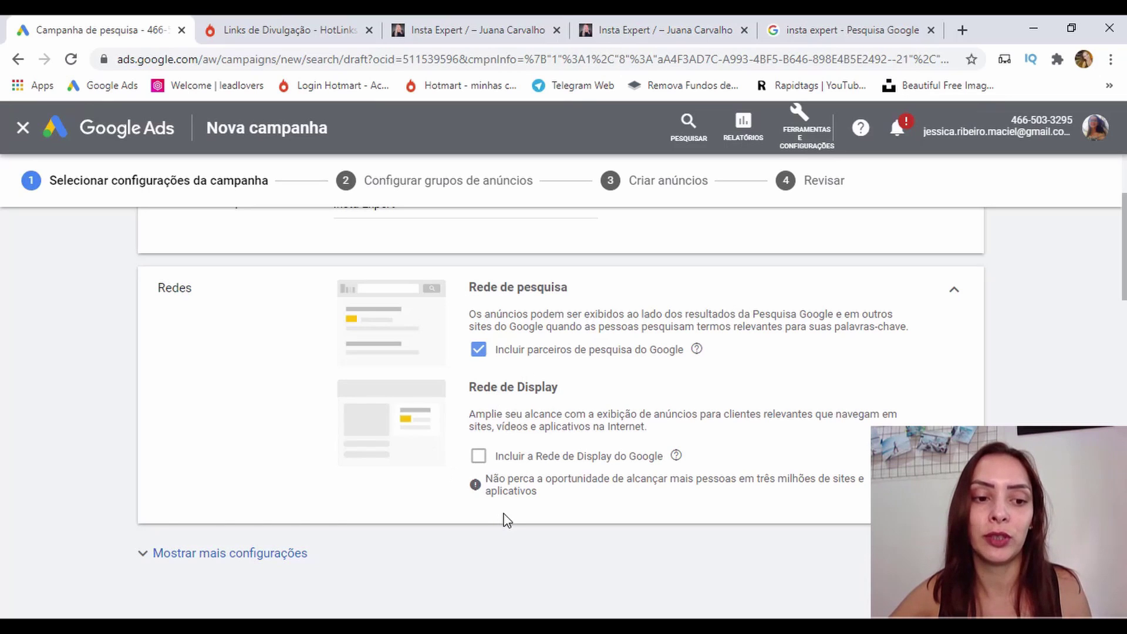
scroll(508, 520, "down", 7)
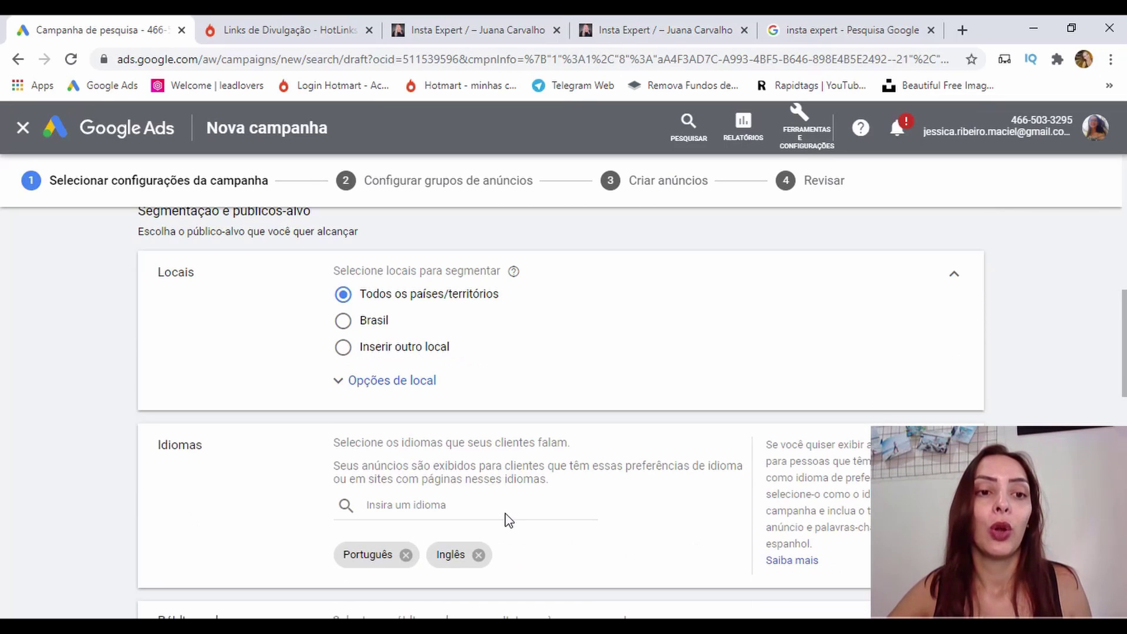
left_click(343, 324)
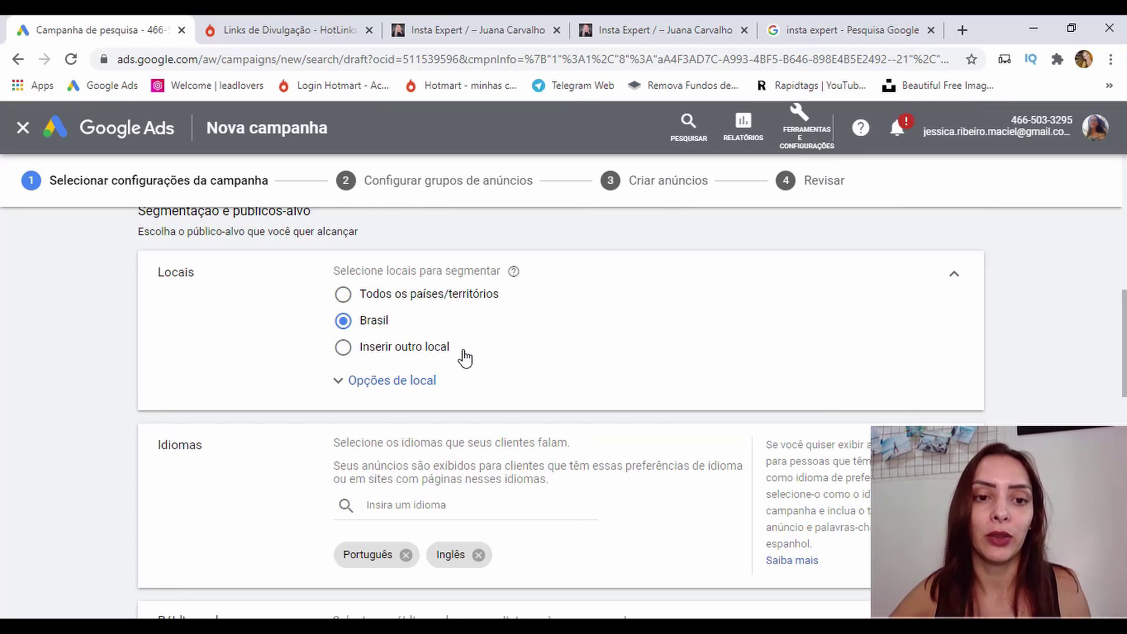
Set the average daily budget to R$ 20 and read the note explaining how the daily budget is spent.
scroll(465, 357, "down", 1)
scroll(464, 357, "down", 1)
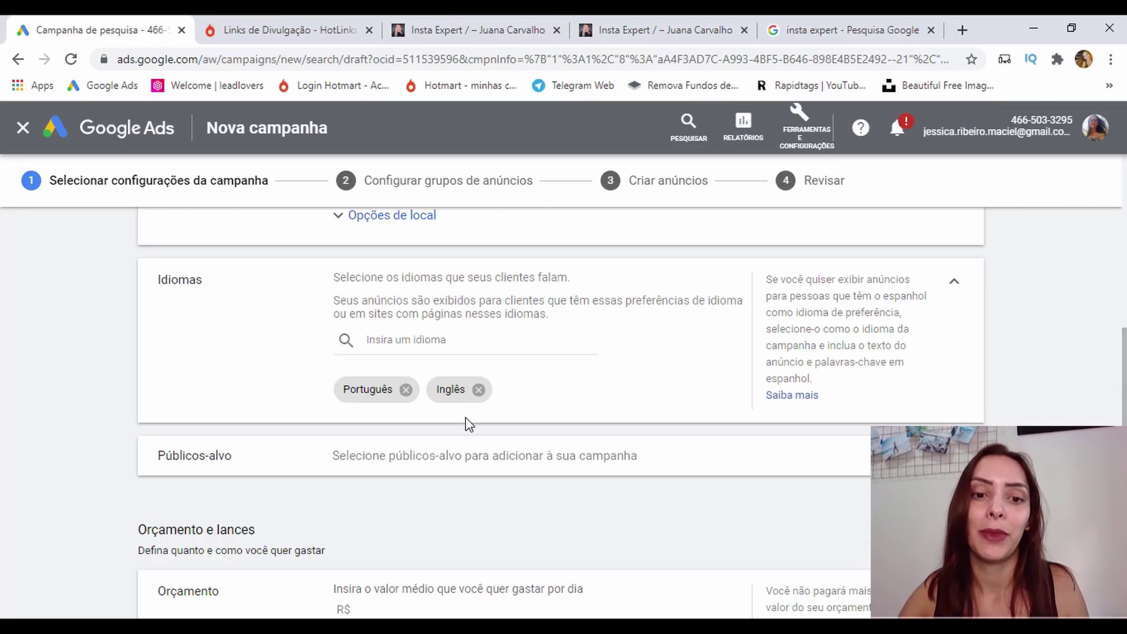
scroll(493, 344, "down", 4)
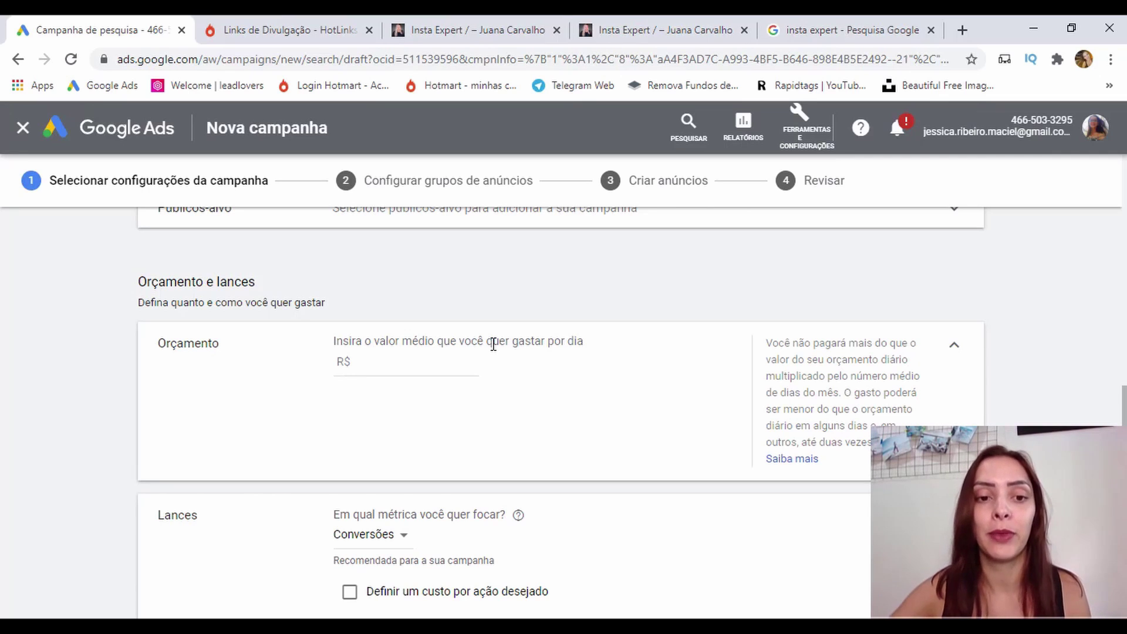
left_click(457, 359)
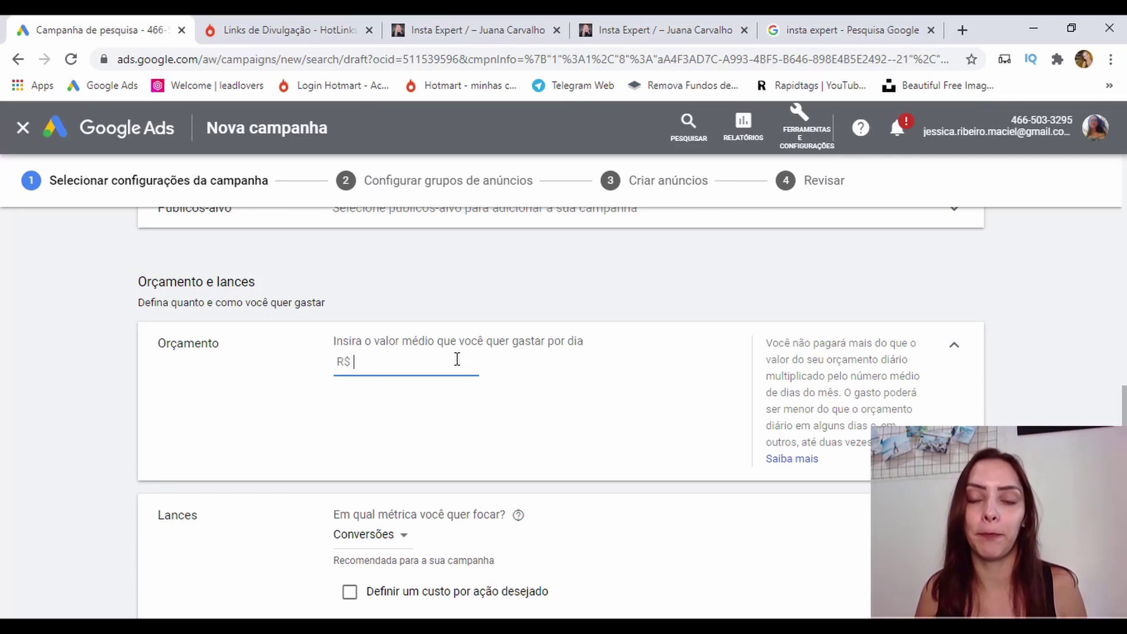
type("20")
left_click(844, 361)
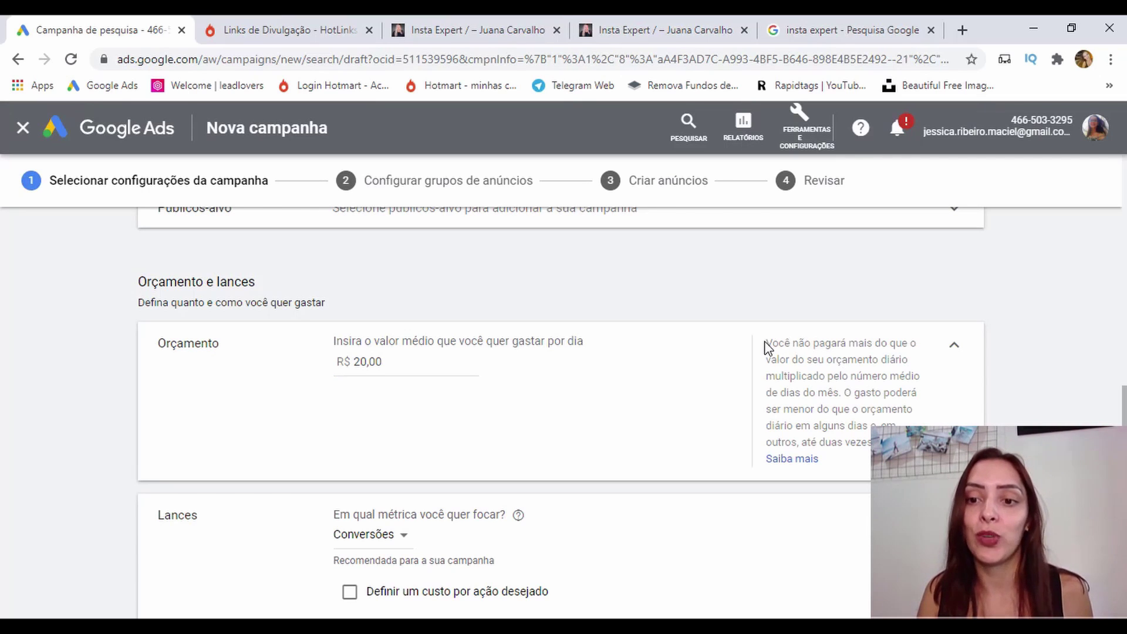
left_click_drag(765, 346, 847, 392)
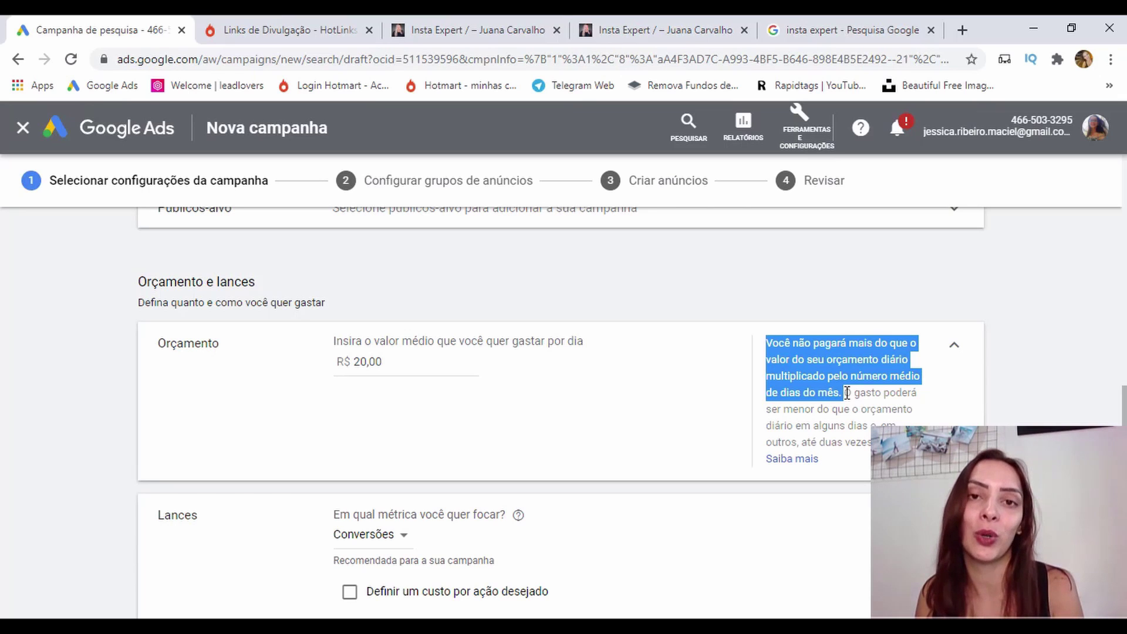
left_click_drag(847, 392, 906, 425)
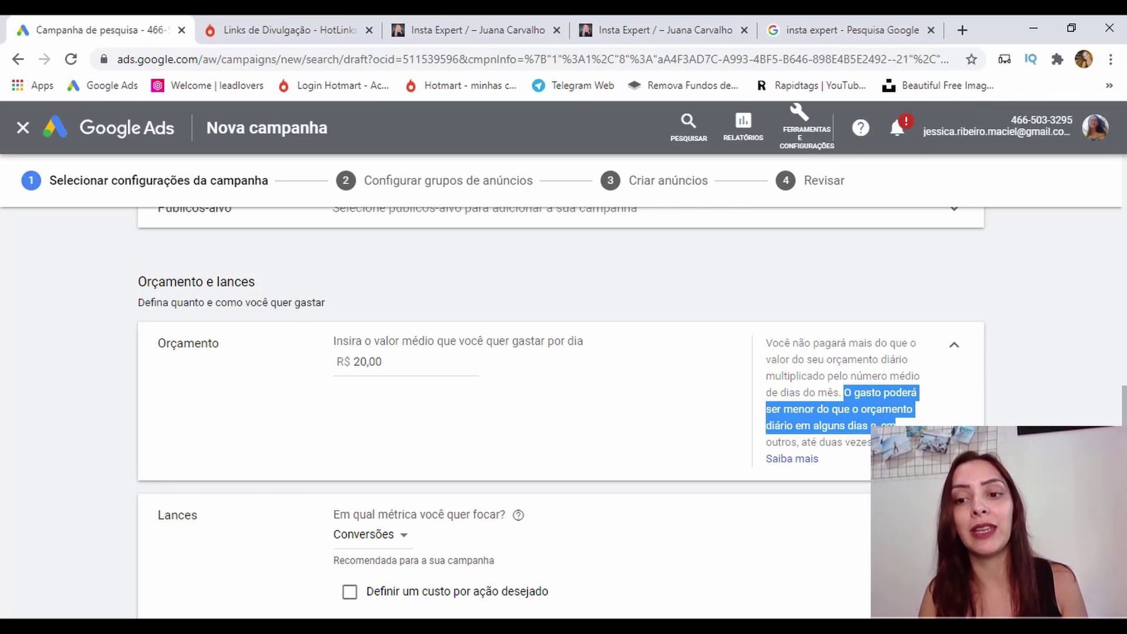
left_click_drag(897, 421, 875, 442)
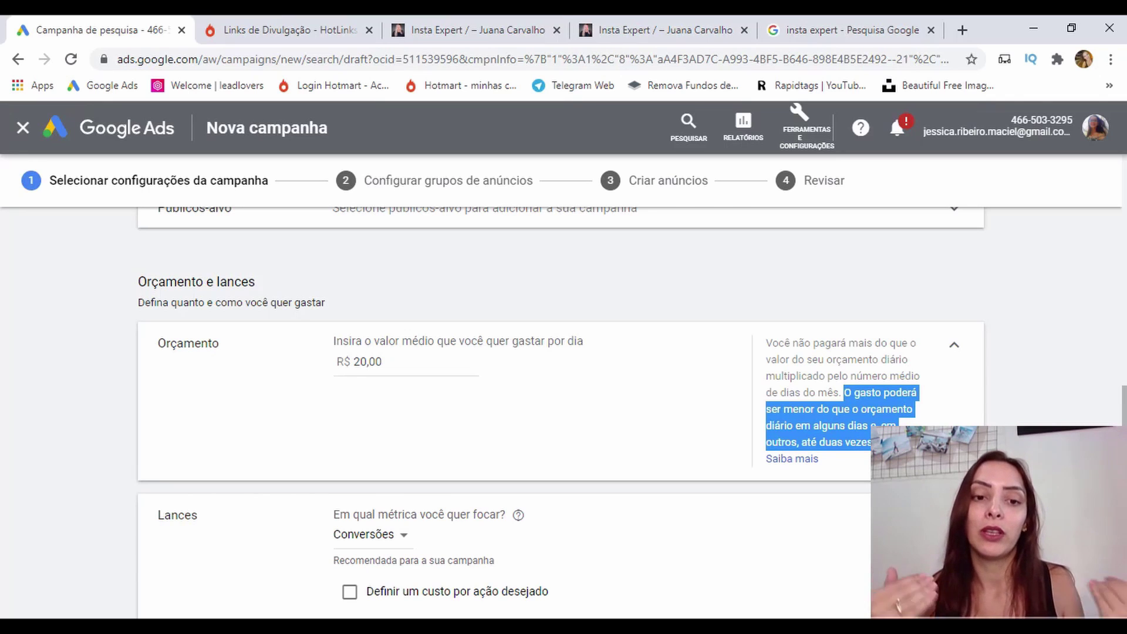
Focus the bidding on Cliques and enable a maximum cost-per-click bid limit.
left_click(415, 384)
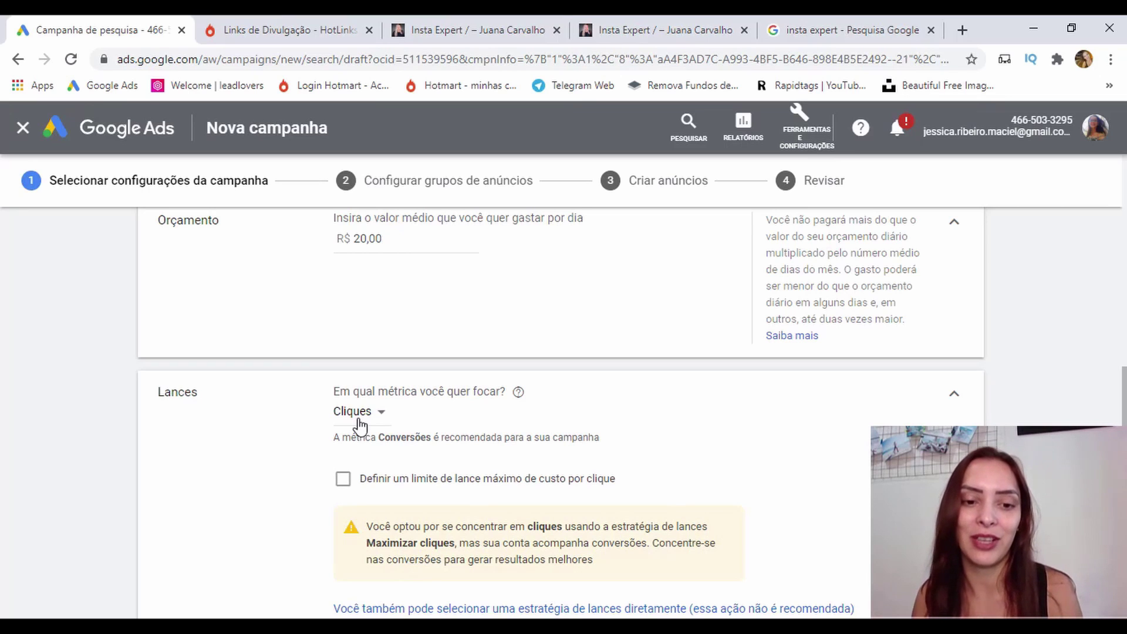
left_click(339, 483)
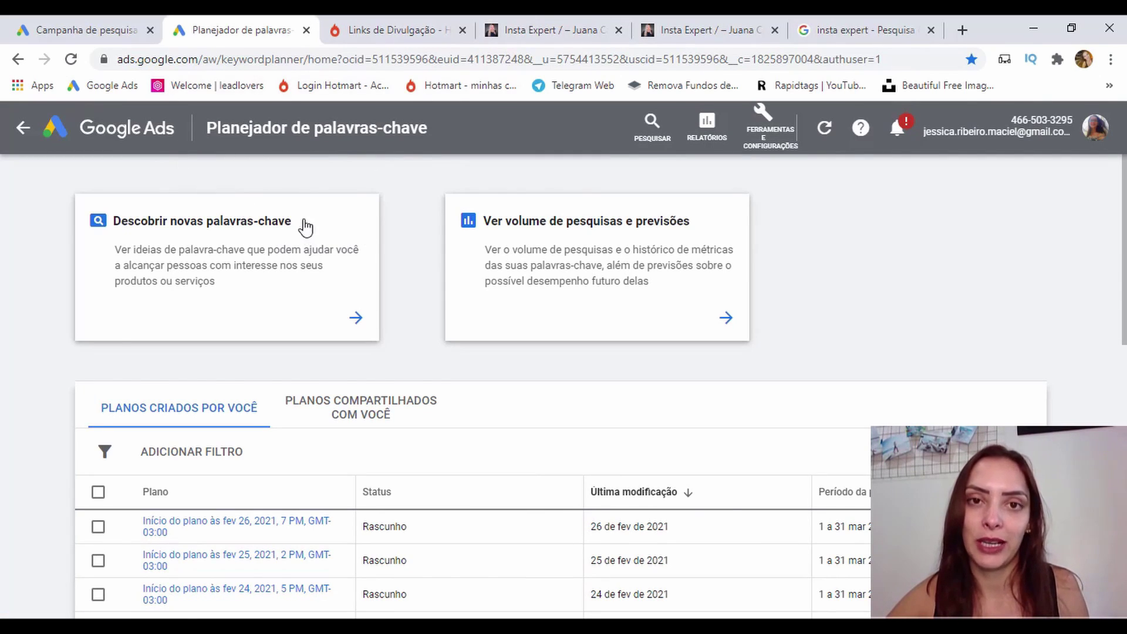
Look up the search volume and forecasts for the keyword "insta expert" in the Planejador de palavras-chave.
left_click(777, 149)
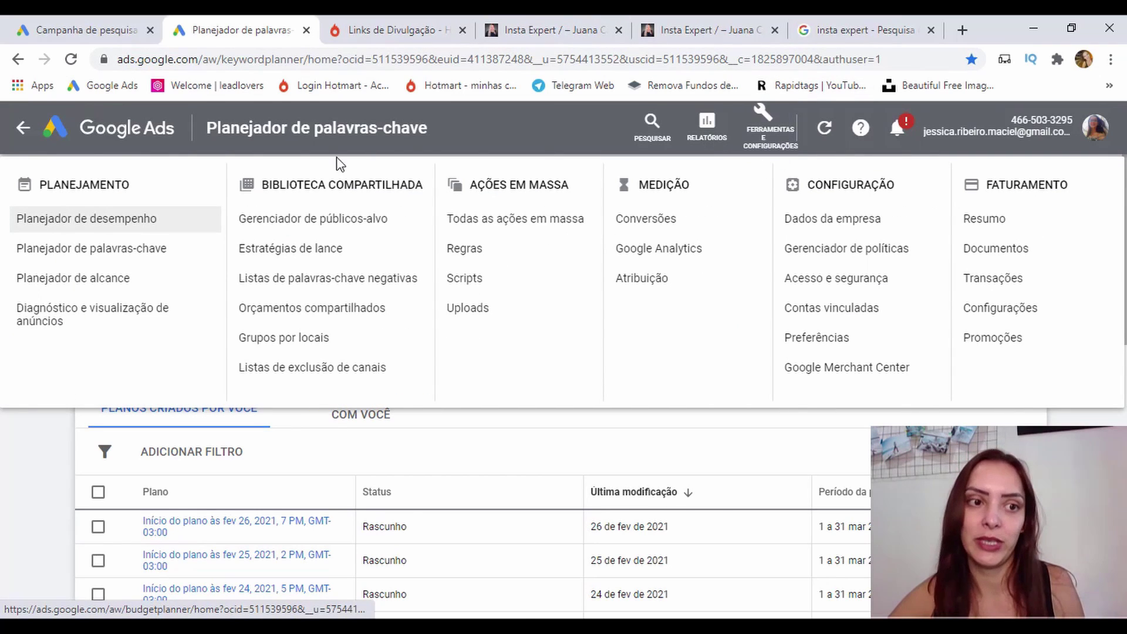
left_click(121, 258)
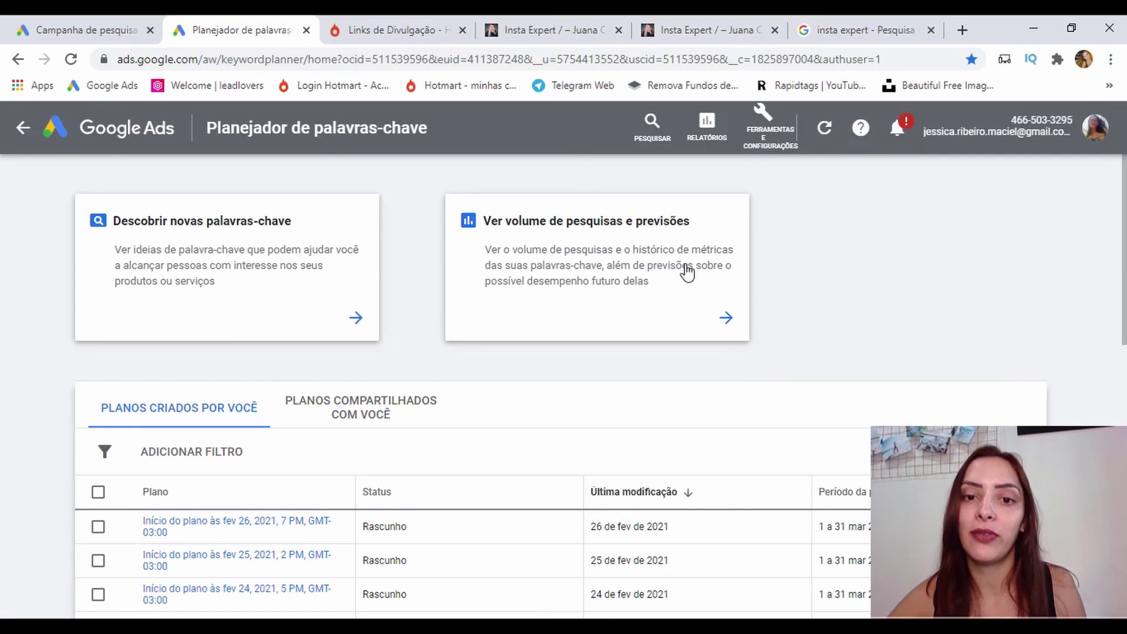
left_click(705, 322)
left_click(410, 297)
type("insta expert")
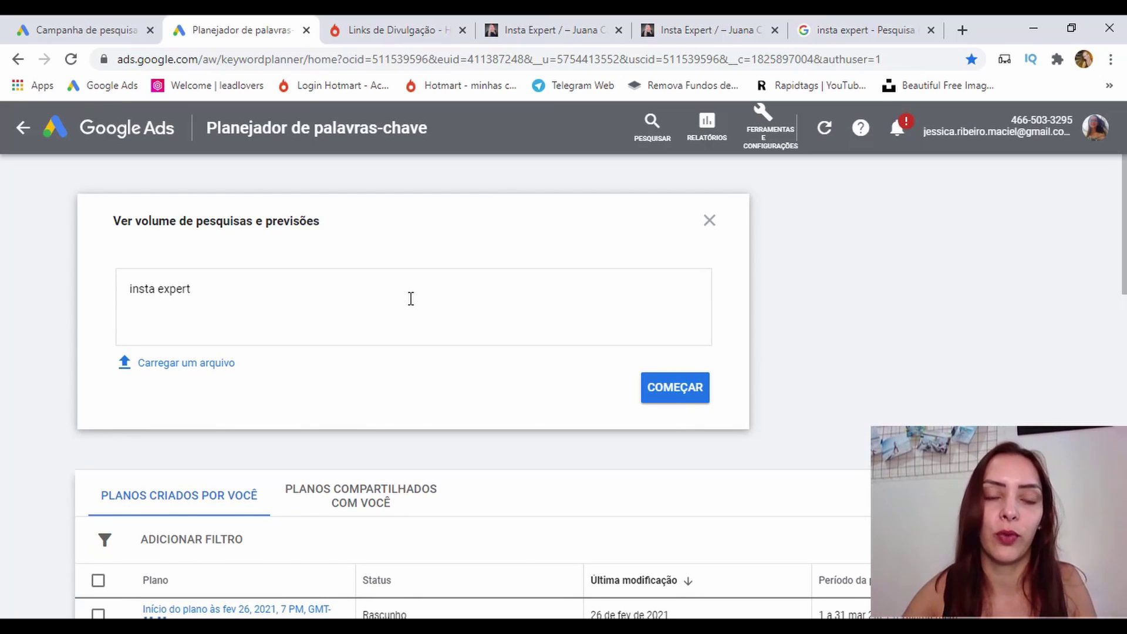
left_click(688, 402)
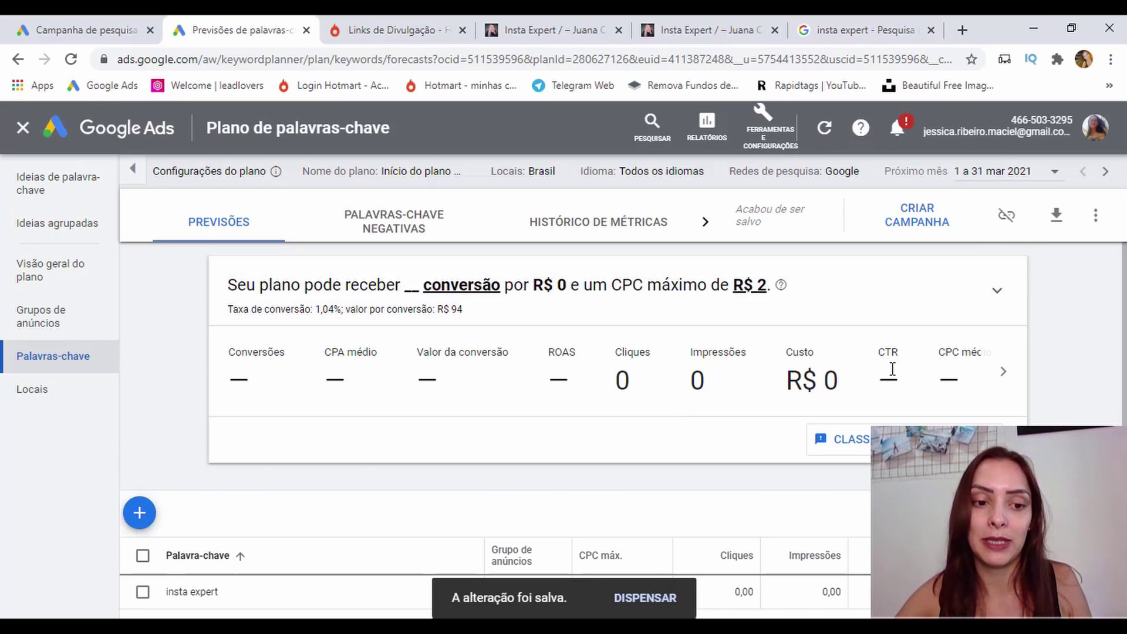
Examine the conversion, click, cost and maximum CPC forecasts for the keyword, and return to the campaign setup.
scroll(892, 368, "down", 1)
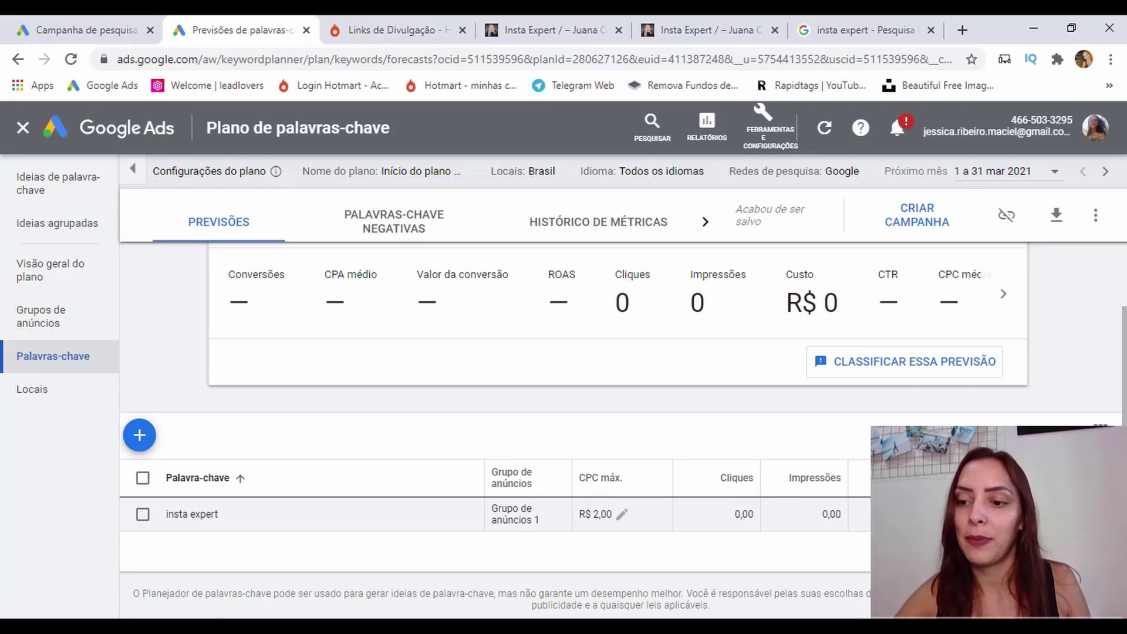
scroll(622, 510, "up", 1)
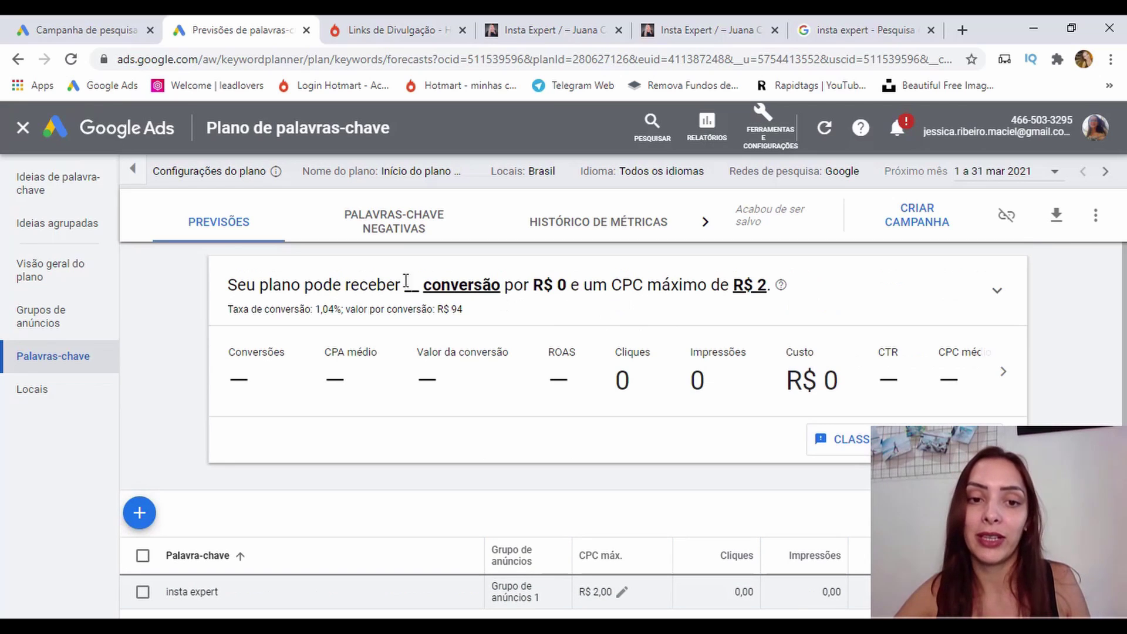
left_click_drag(225, 285, 990, 406)
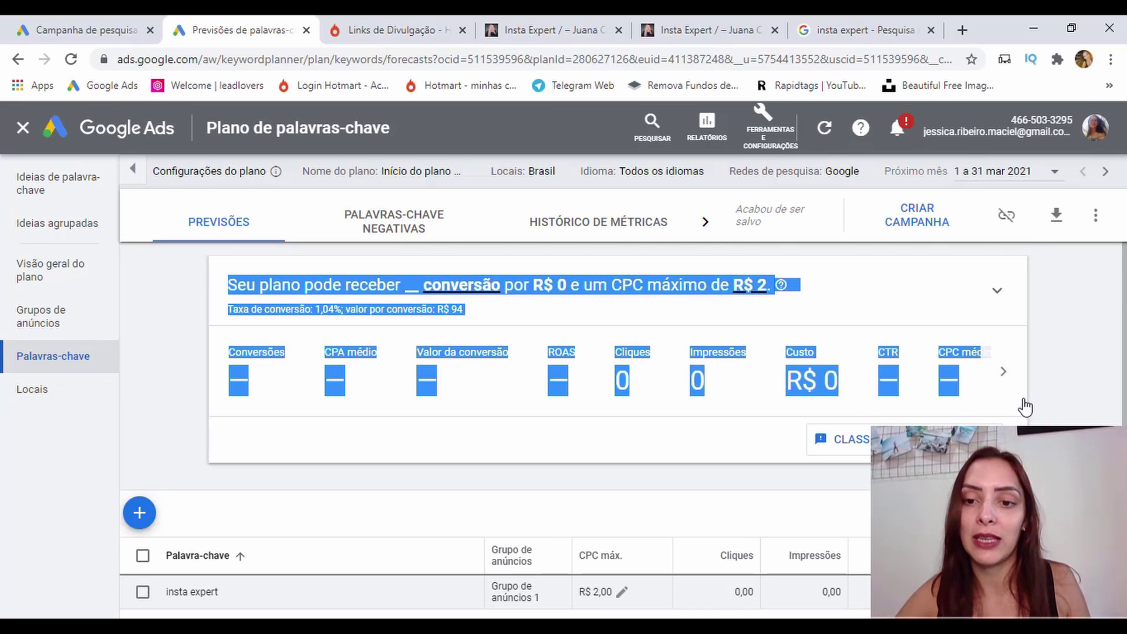
left_click(1056, 399)
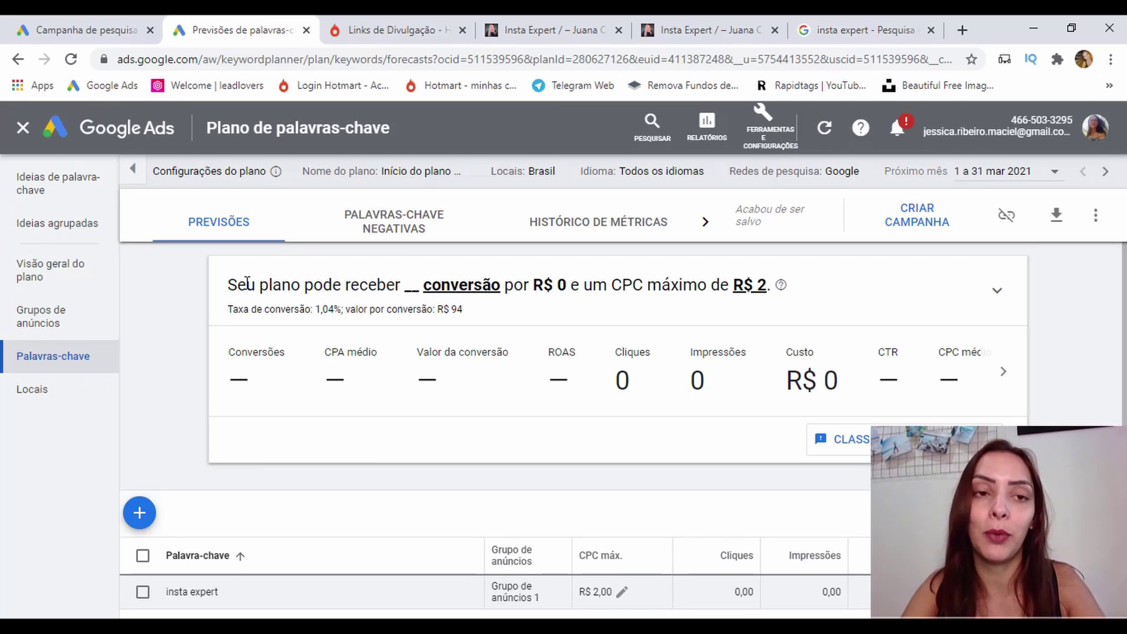
left_click(306, 30)
left_click(123, 18)
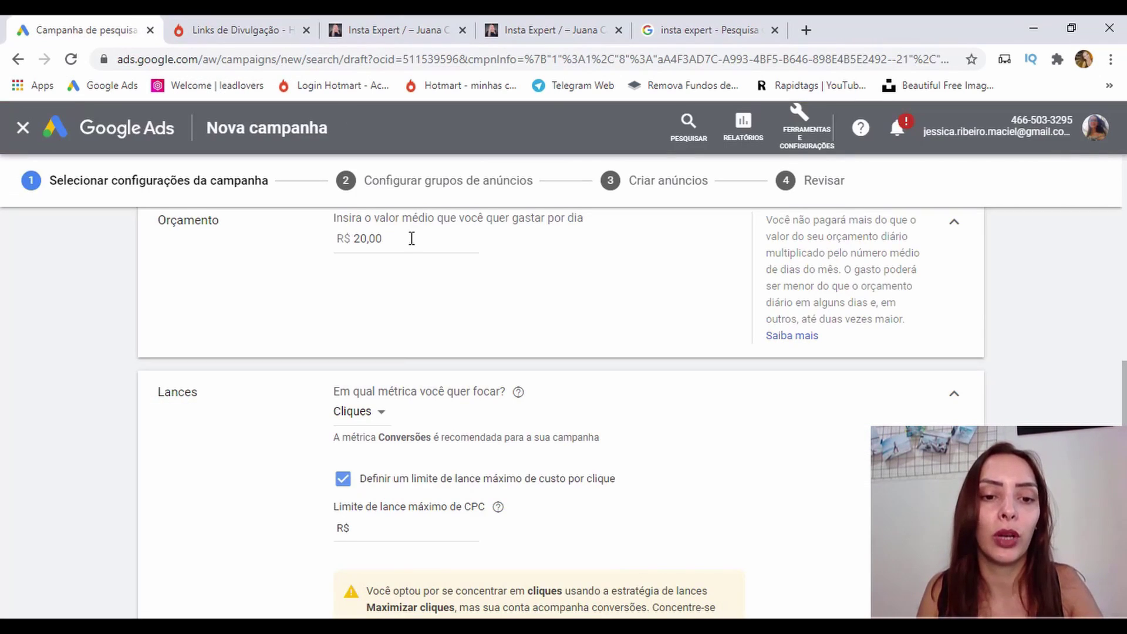
Fill in the maximum CPC bid limit and save the campaign settings without adding any sitelink extensions.
left_click(429, 531)
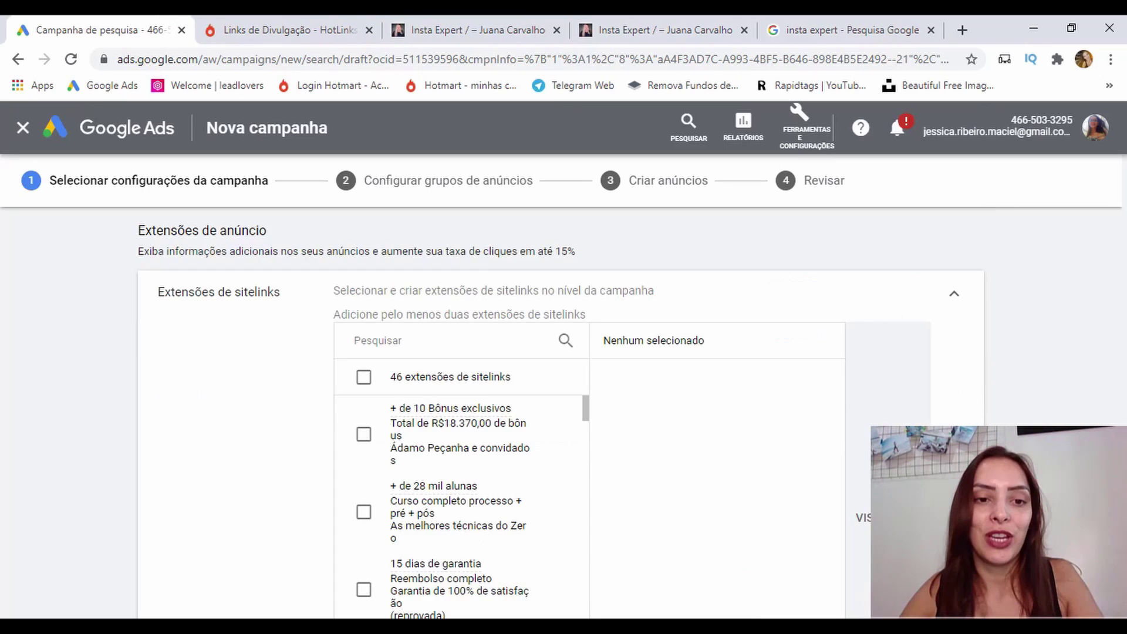
scroll(558, 411, "down", 5)
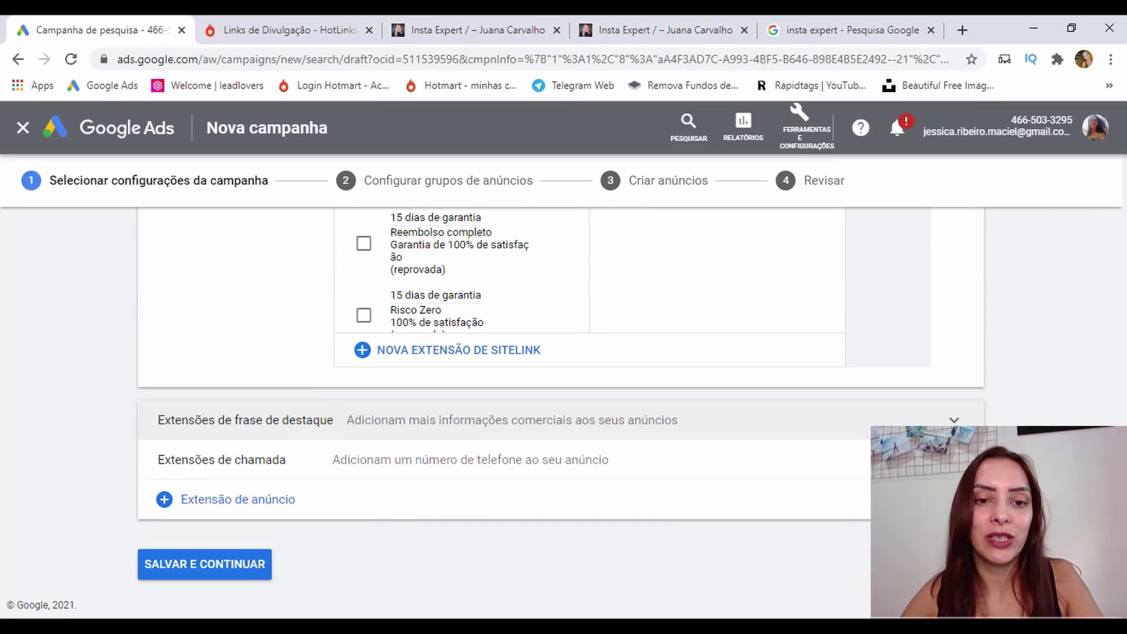
scroll(737, 458, "up", 6)
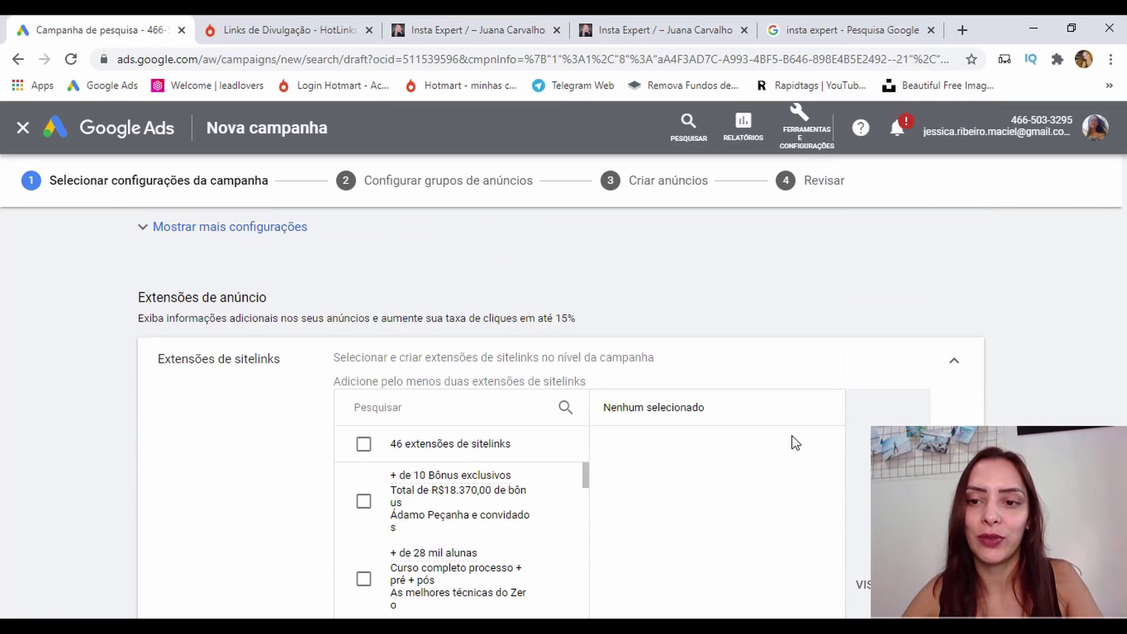
left_click(954, 360)
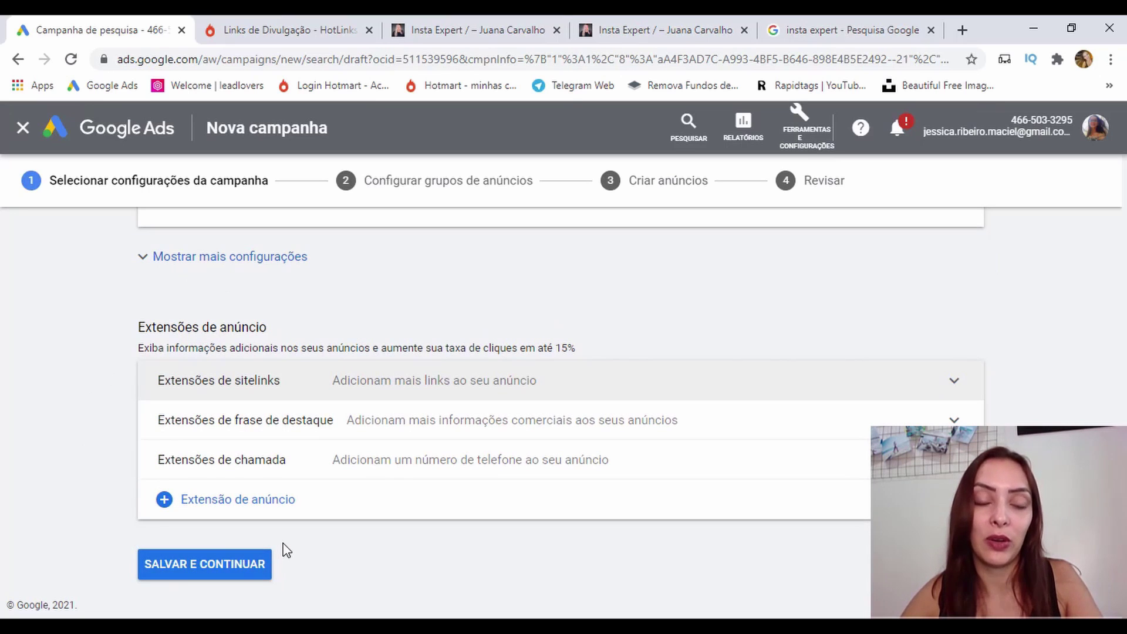
left_click(247, 573)
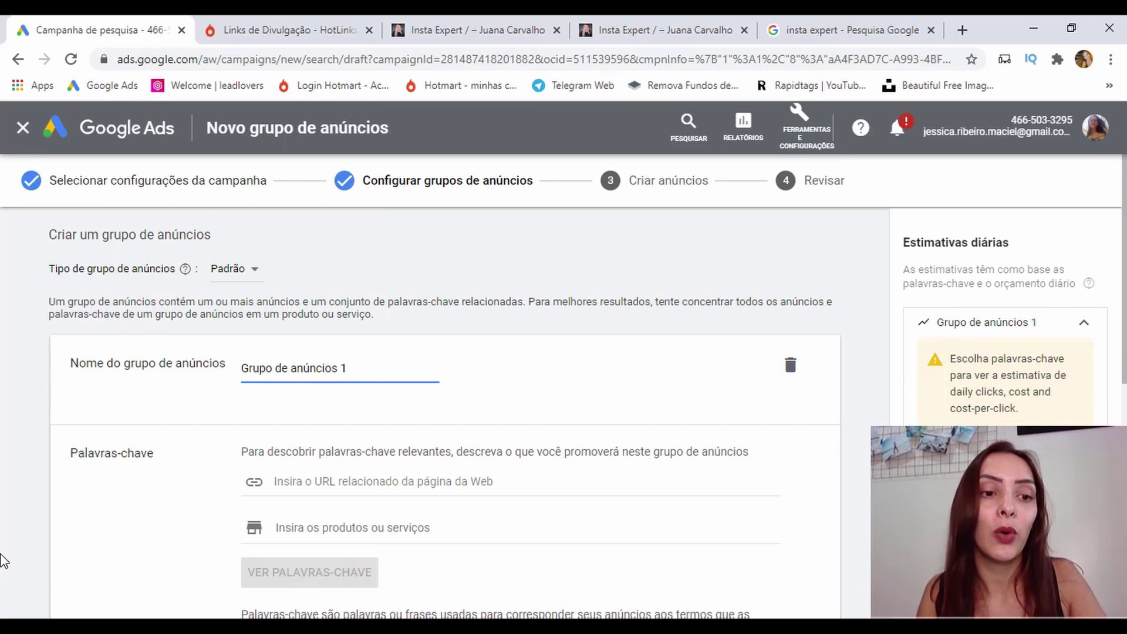
Name the ad group G1 and switch to the Insta Expert notes in Notepad.
left_click_drag(249, 367, 430, 365)
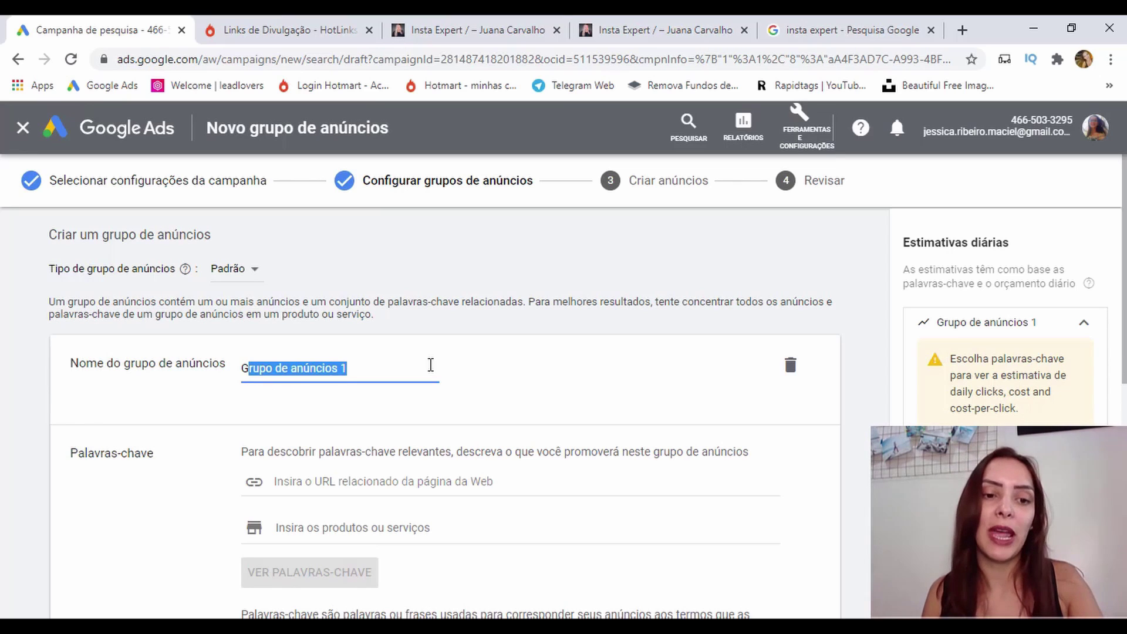
type("1")
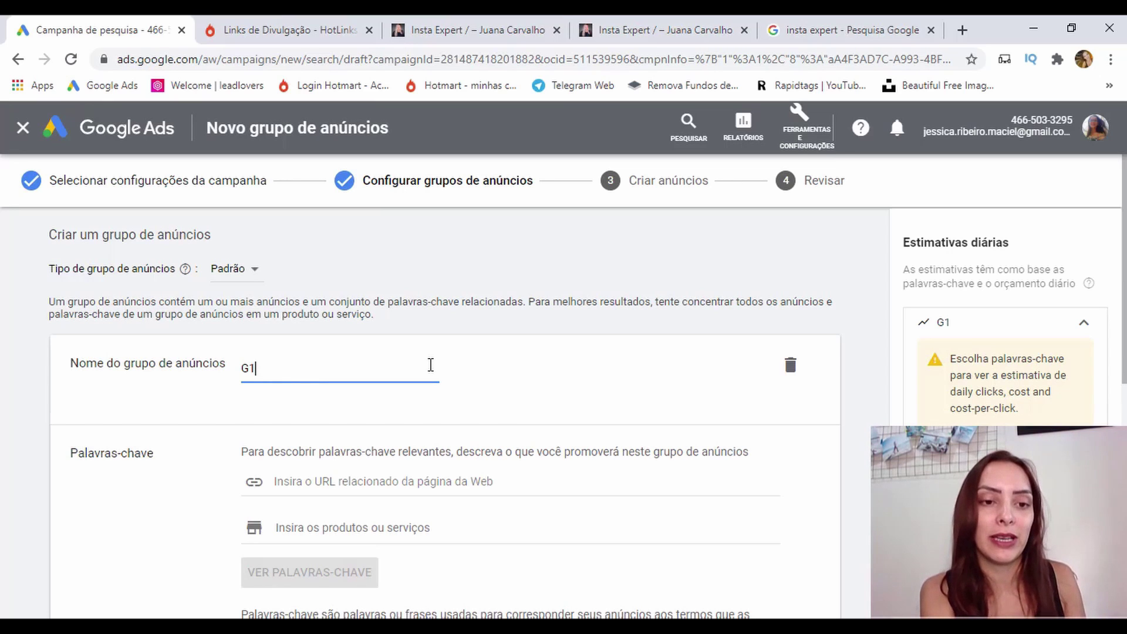
key("alt+Tab")
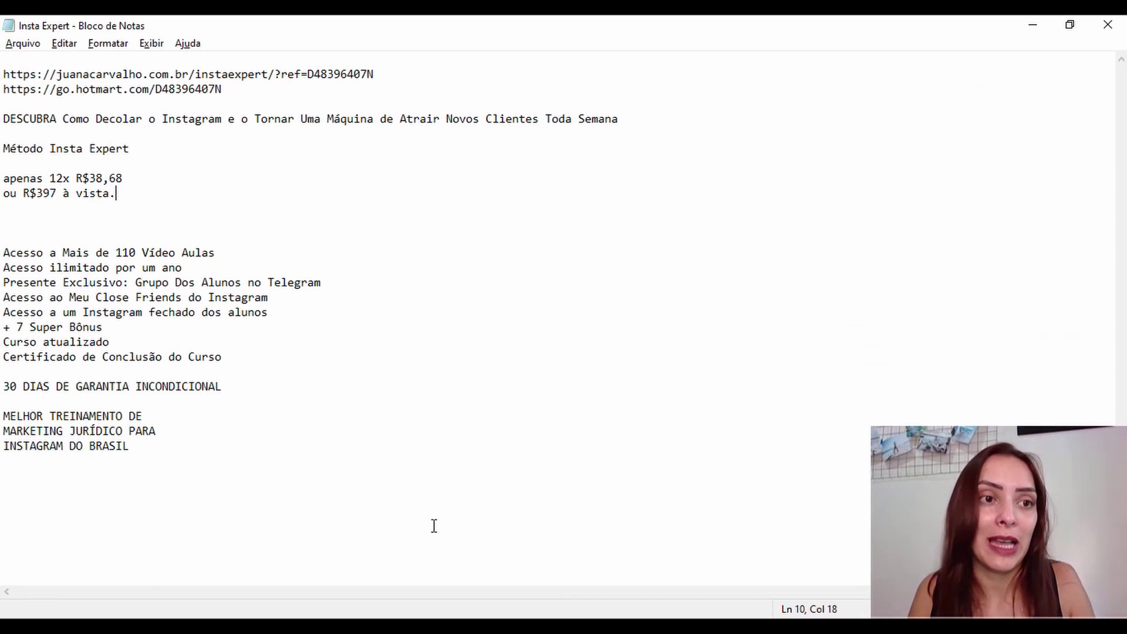
Copy "Método Insta Expert" from the Notepad notes into the Google Ads ad group's keyword list as the exact-match keyword [Método Insta Expert].
left_click_drag(130, 147, 4, 154)
key("ctrl+c")
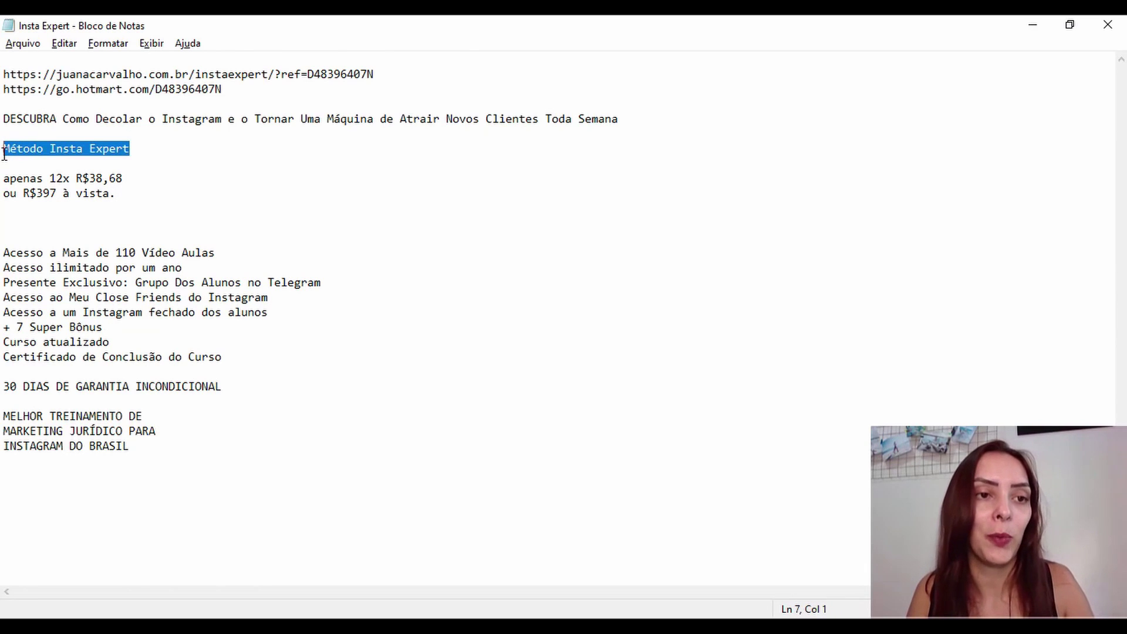
key("alt+Tab")
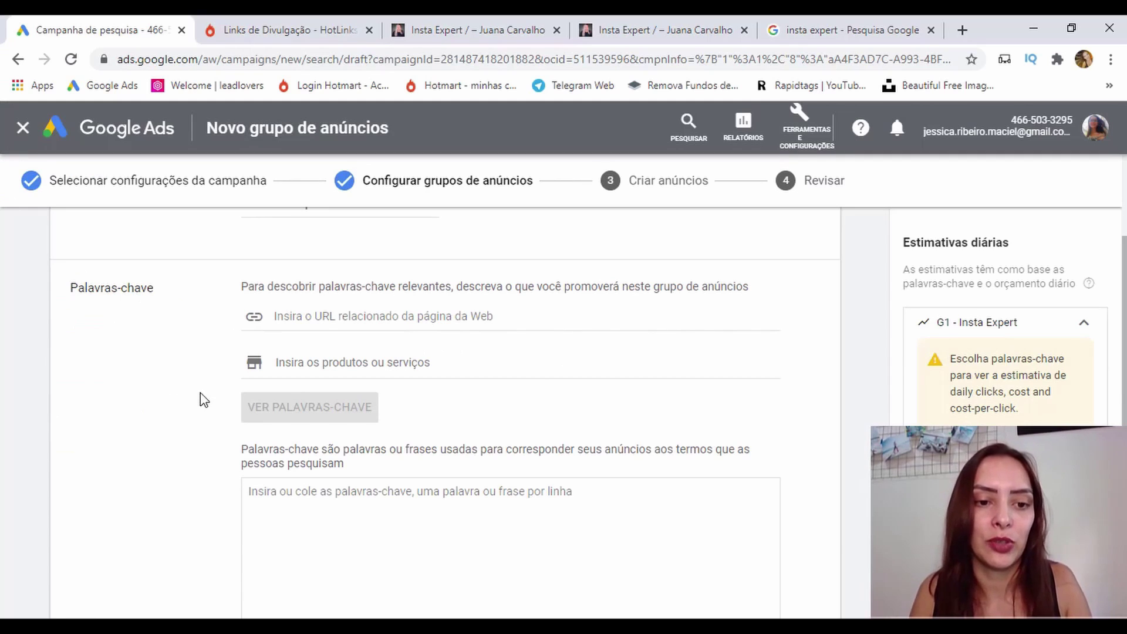
left_click(343, 489)
key("ctrl+v")
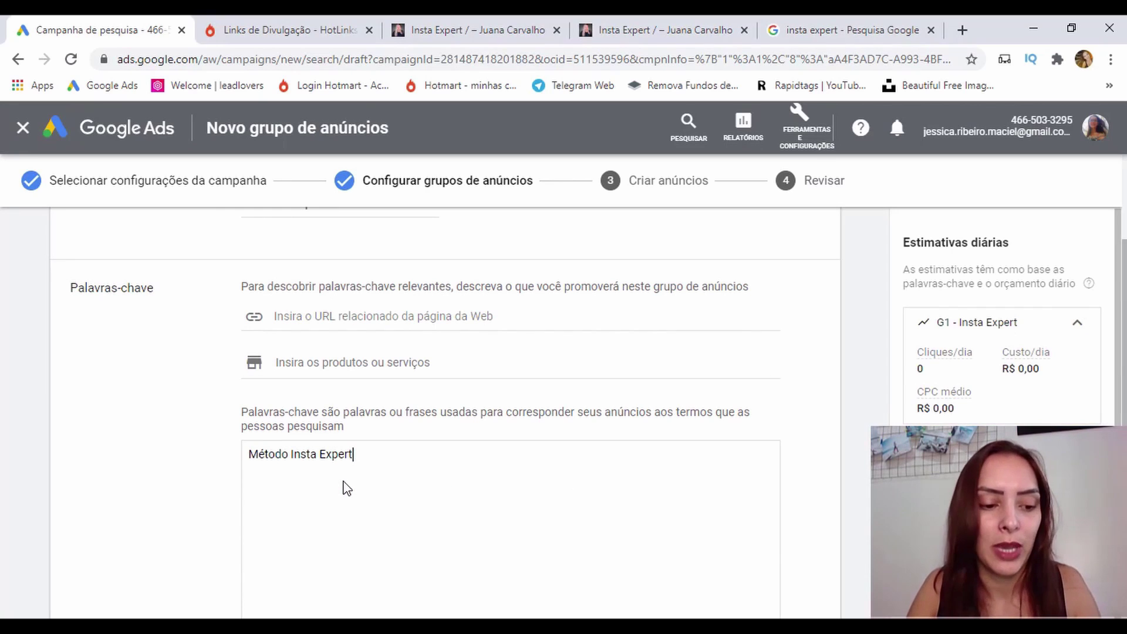
key("Home")
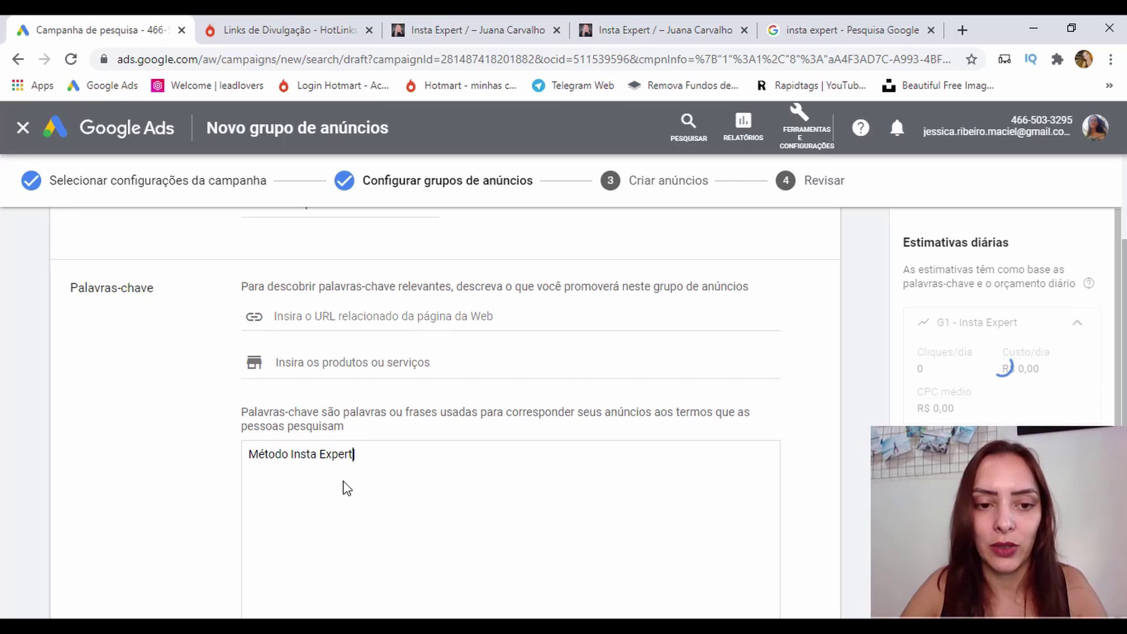
type("[")
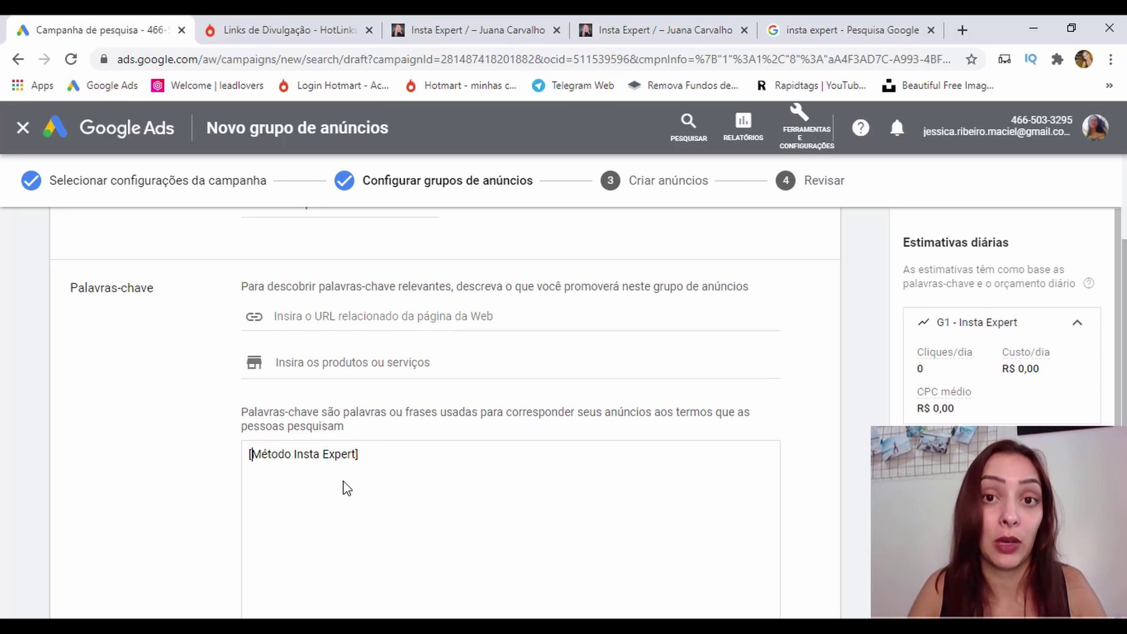
key("Right")
key("Right")
key("Right")
key("Right")
key("Right")
key("Right")
key("Right")
key("Right")
key("Right")
key("Right")
key("Right")
key("Right")
key("Right")
key("Right")
key("Right")
key("Right")
key("Right")
key("Right")
key("Right")
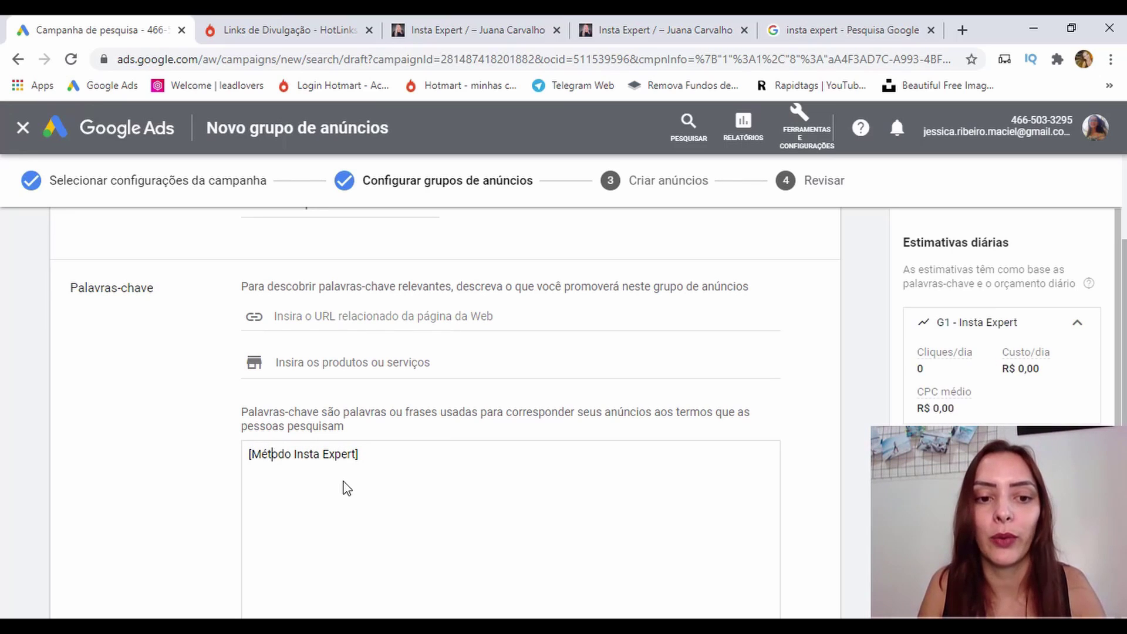
Add the modified broad-match keyword +método +insta +expert on a new line of the ad group's keyword list.
key("Return")
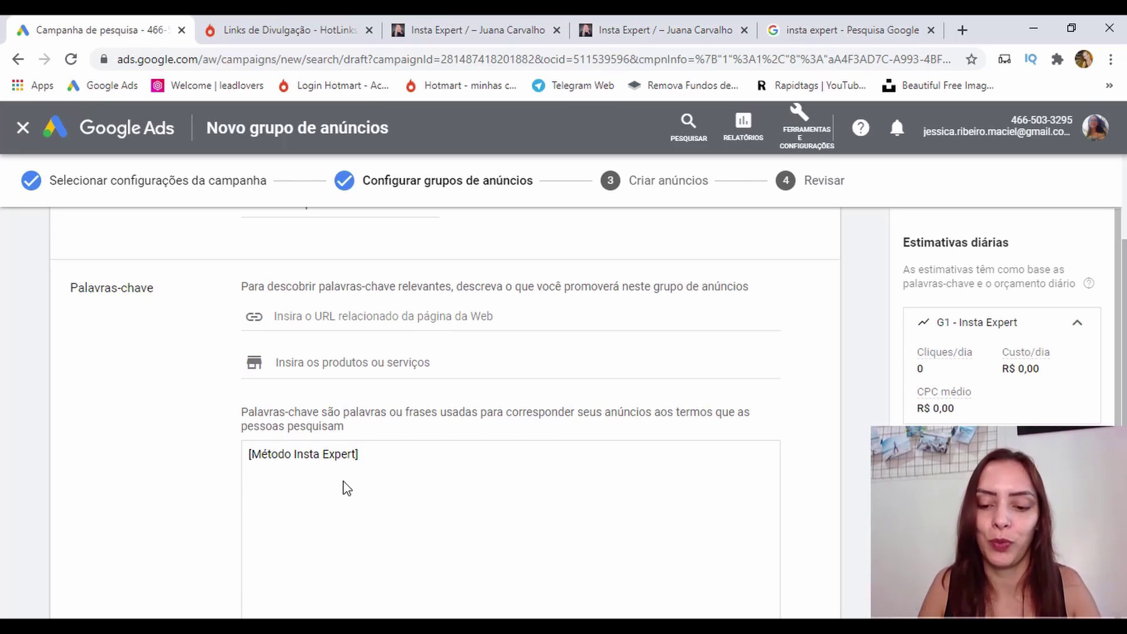
type("+")
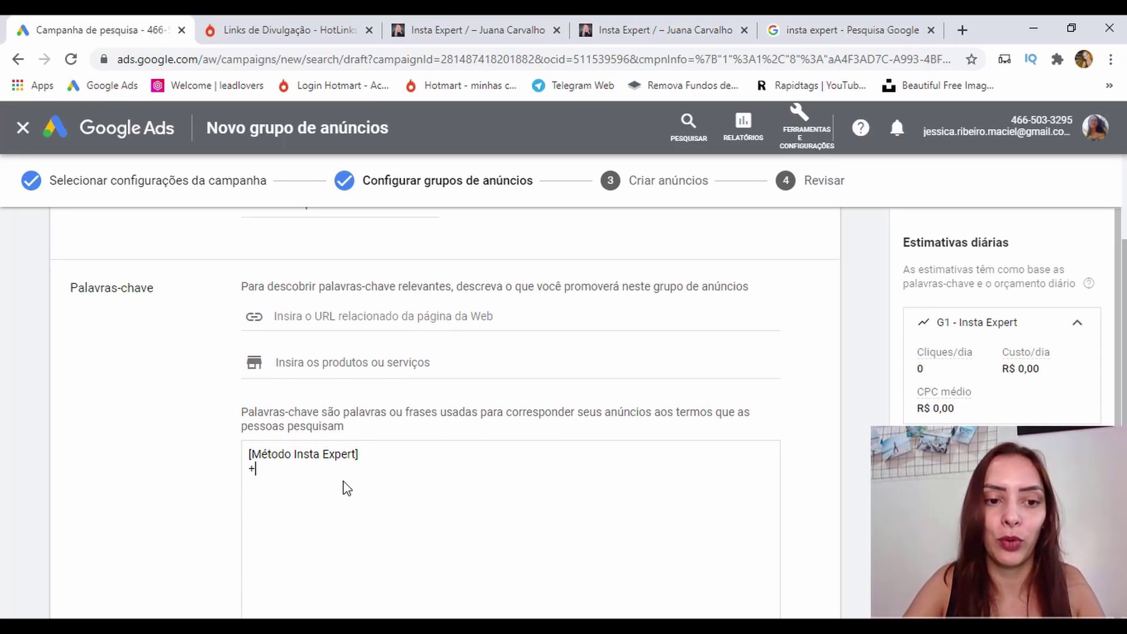
type("método +insta +expert")
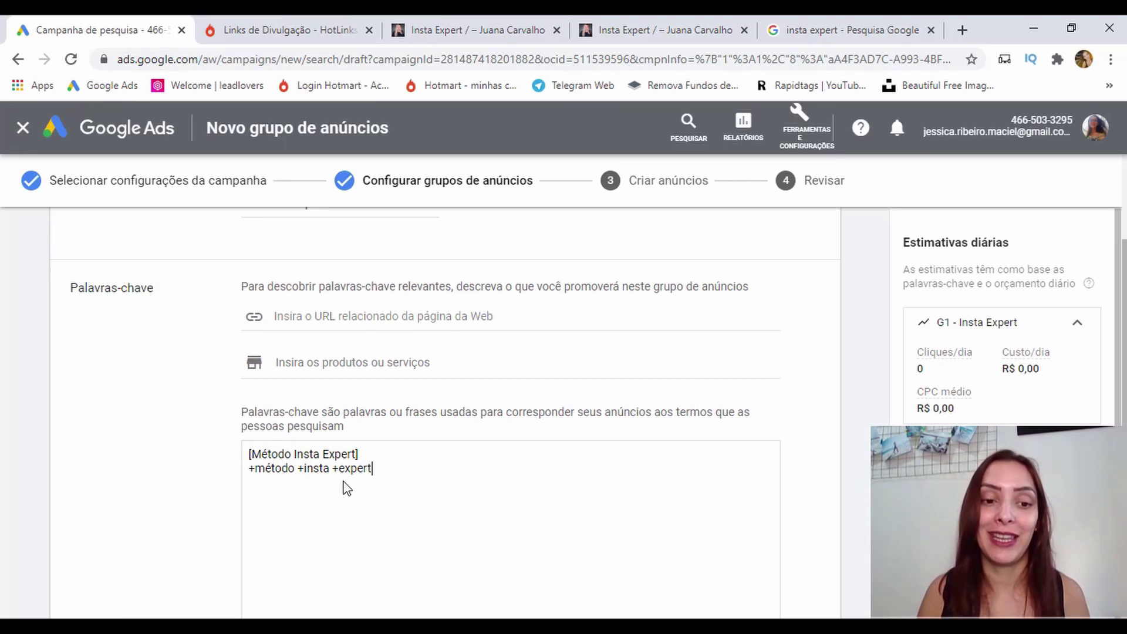
triple_click(344, 481)
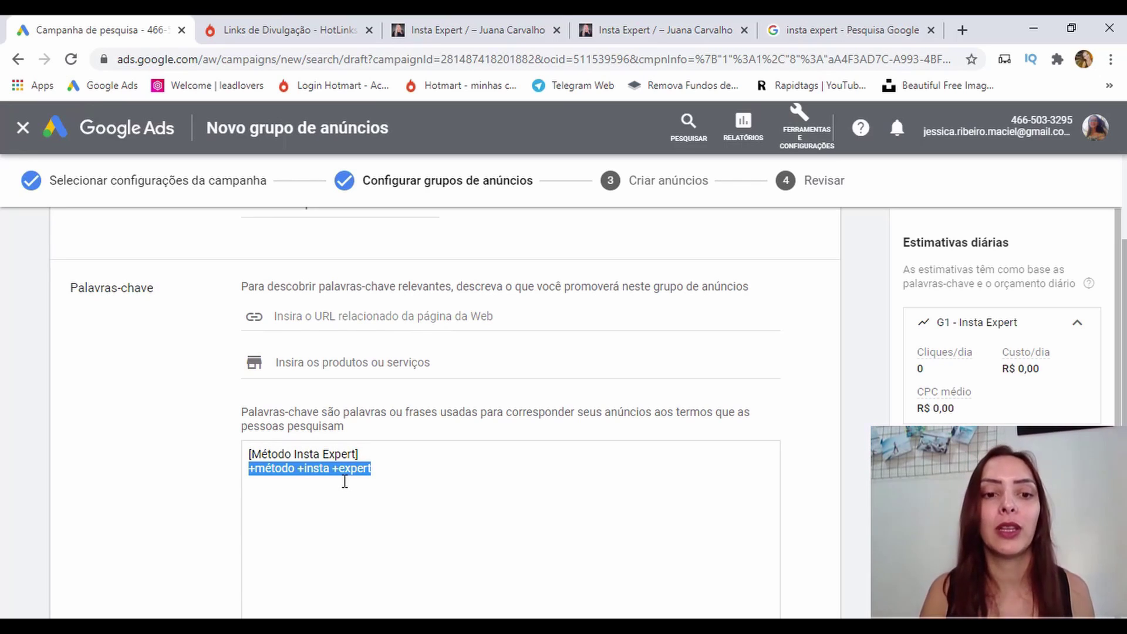
left_click(345, 481)
left_click_drag(393, 473, 300, 479)
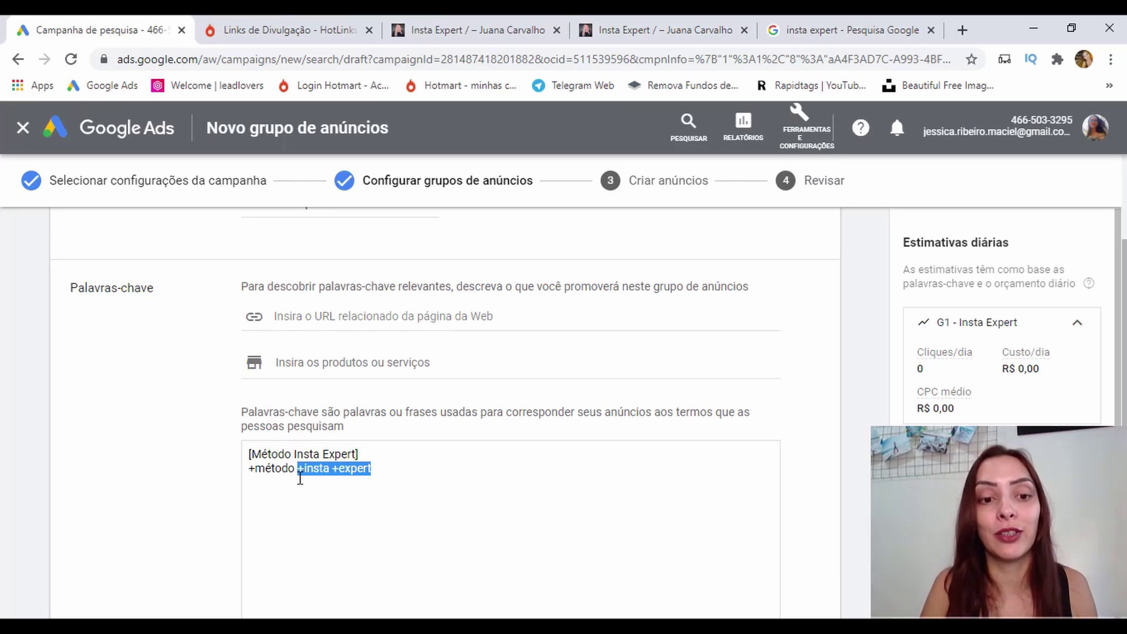
double_click(300, 478)
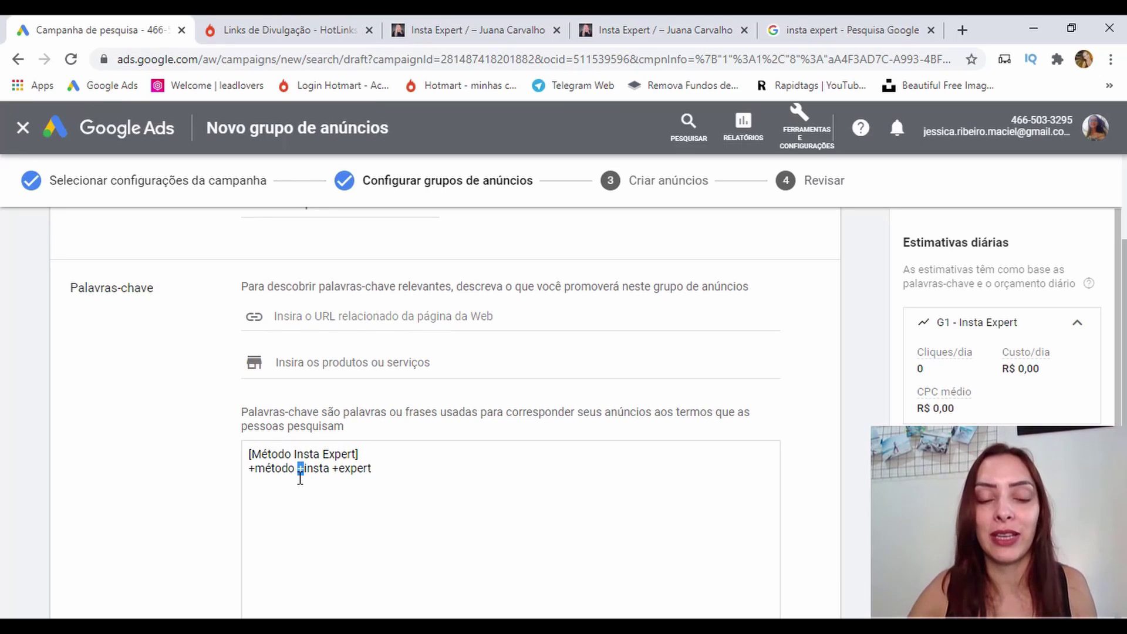
Add the keywords "Método Insta Expert", "Curso Insta Expert" and +curso +insta +expert to the list, one per line, keeping the quotation marks.
left_click(404, 461)
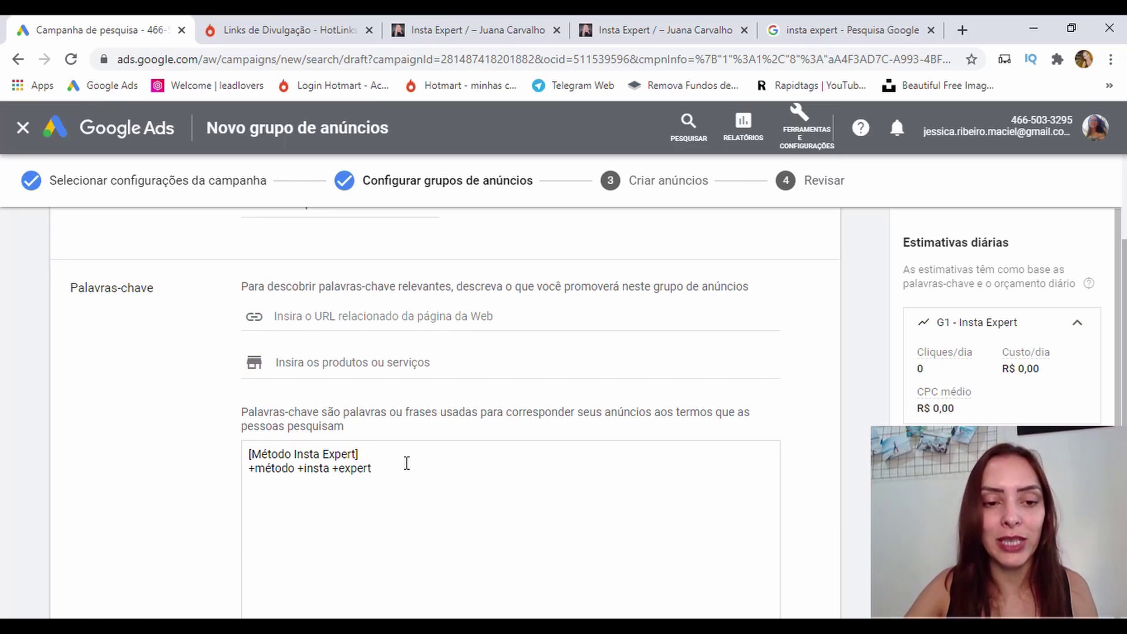
type("\"Método Insta Expert\"")
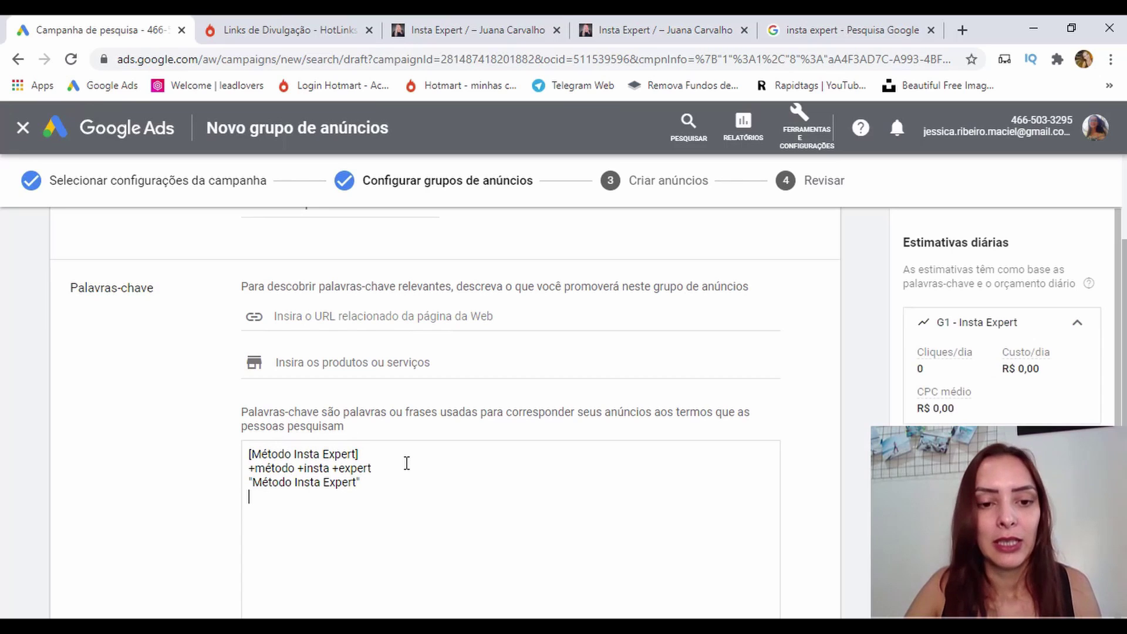
key("Return")
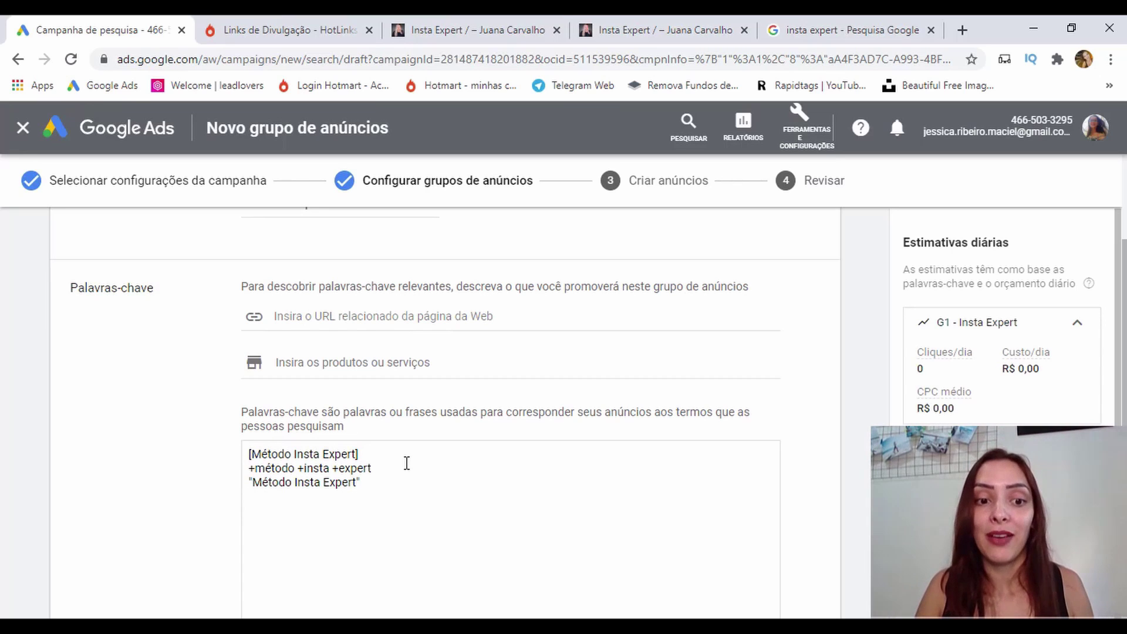
type("\"")
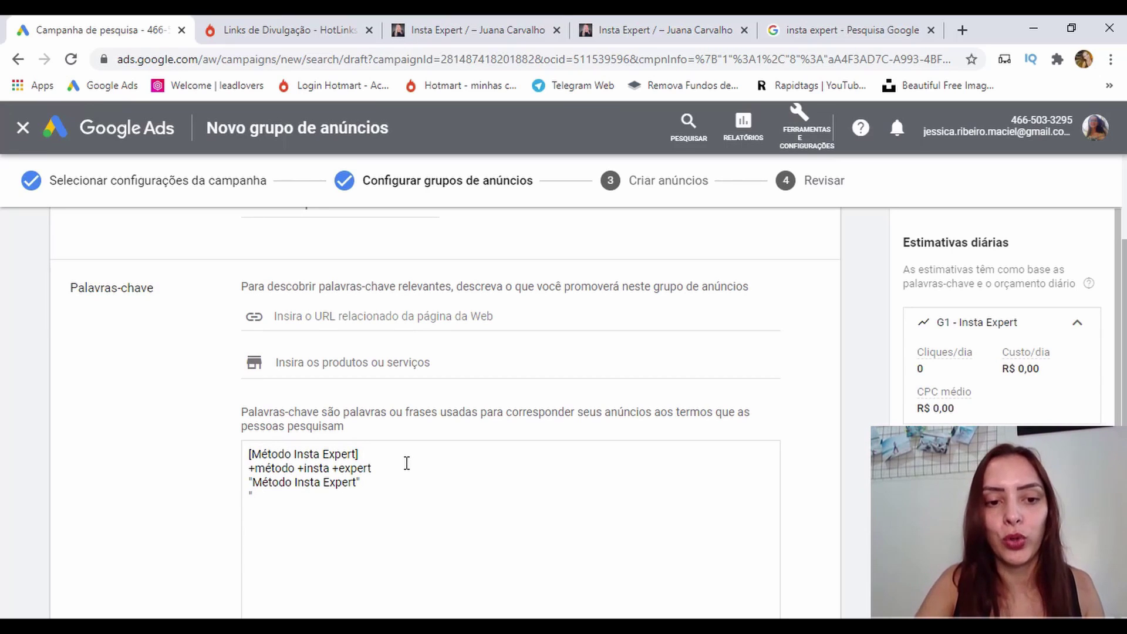
type("Curso Insta Expert\" +curso +insta +expert")
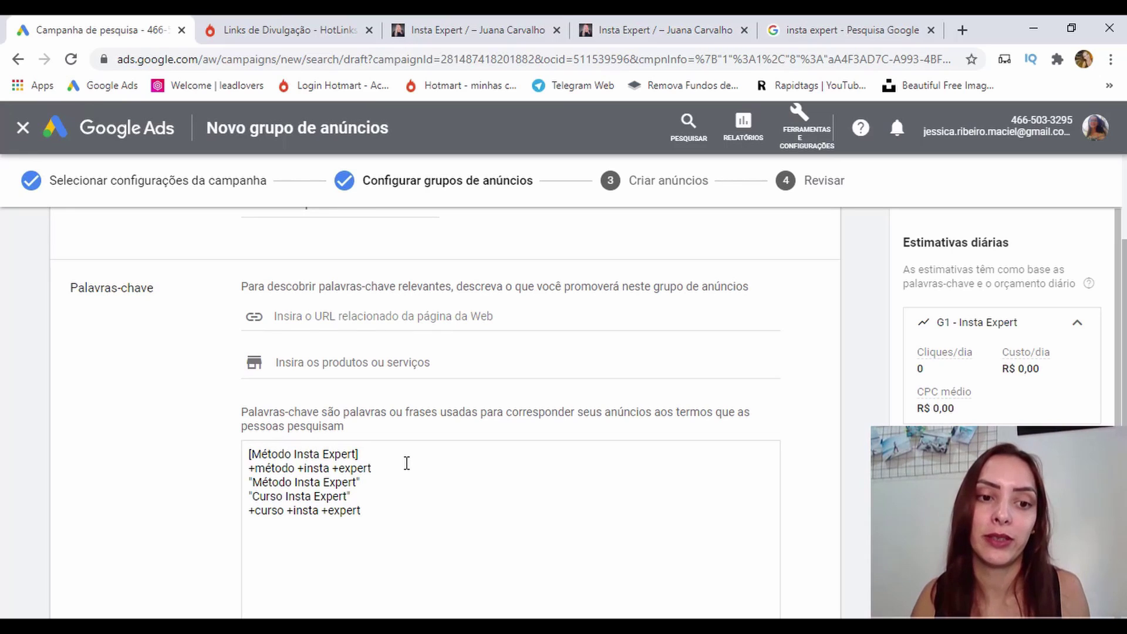
Save the ad group and switch ad creation from responsive search ads to text ads.
scroll(406, 463, "down", 5)
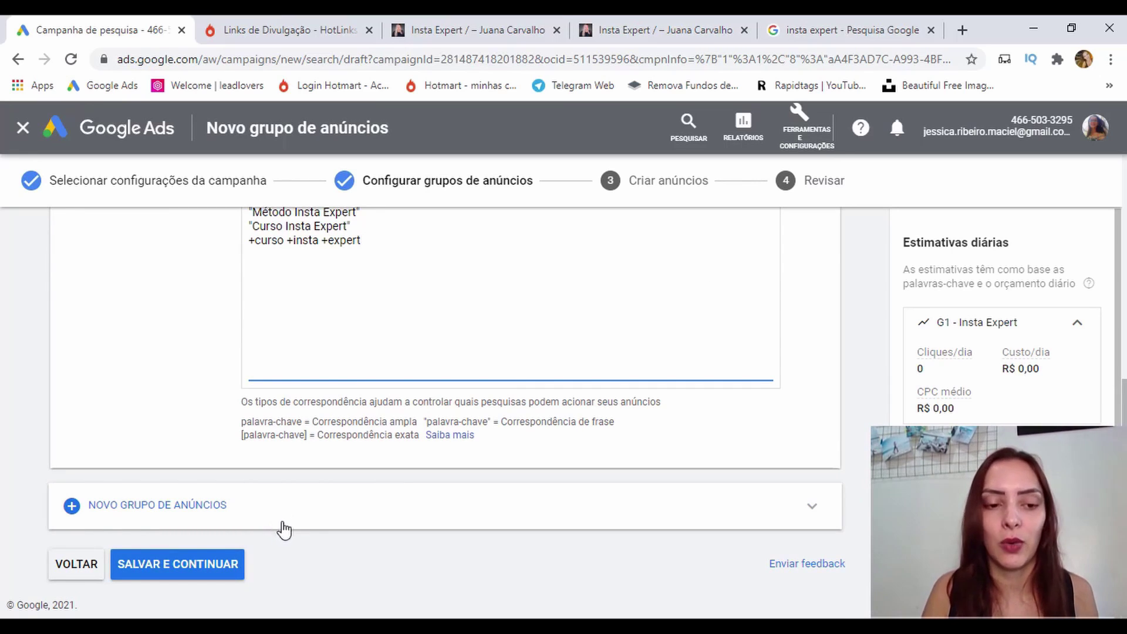
left_click(228, 566)
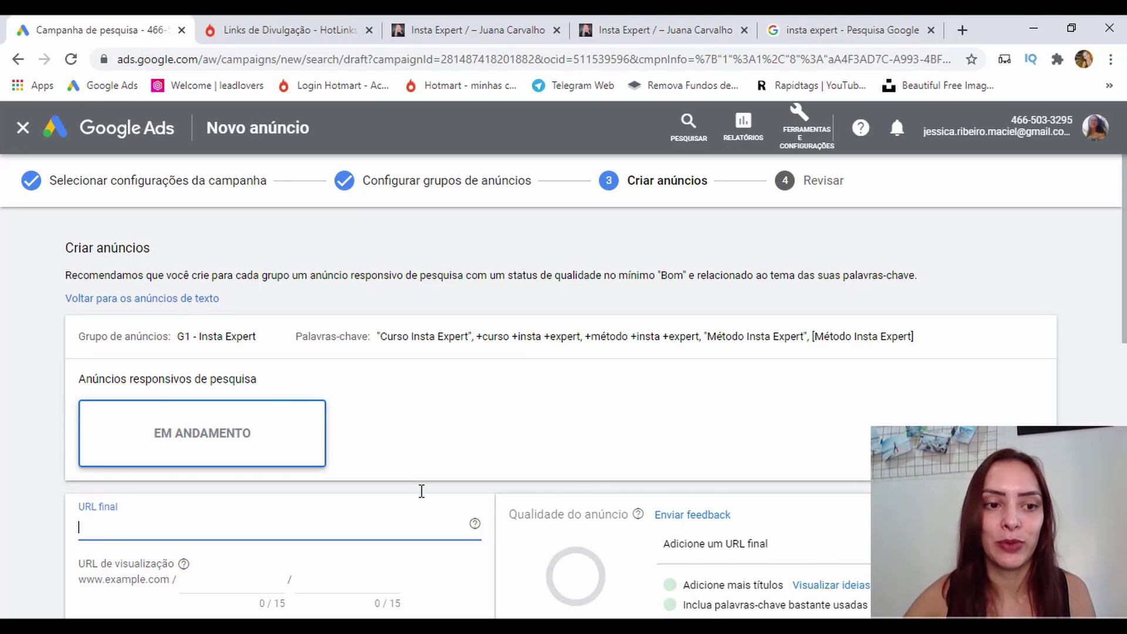
scroll(422, 491, "down", 3)
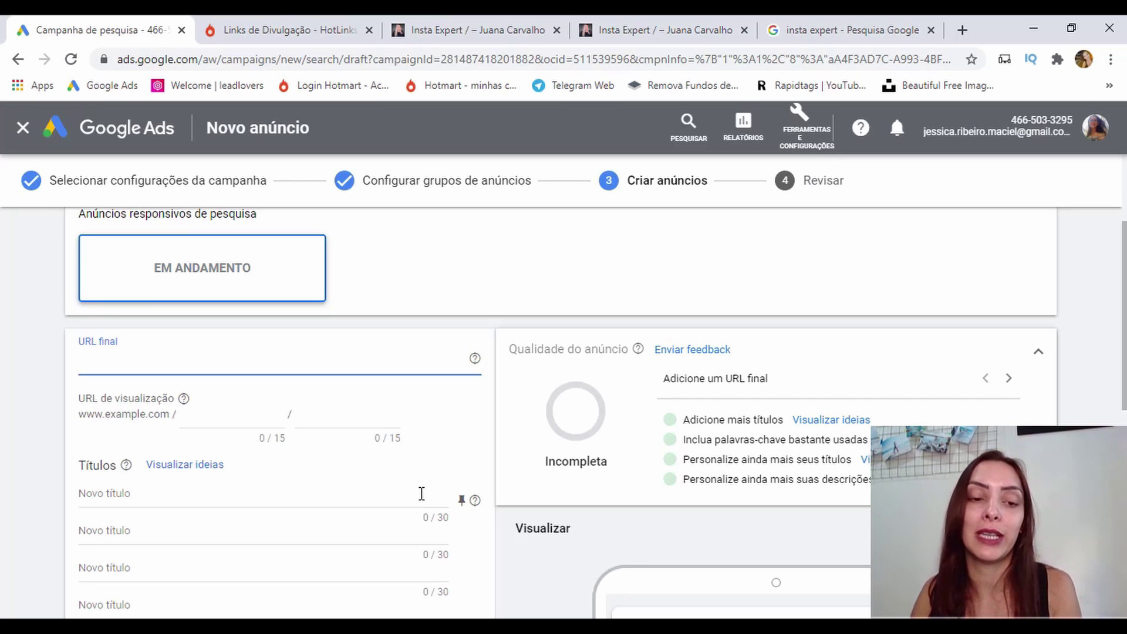
scroll(422, 493, "up", 3)
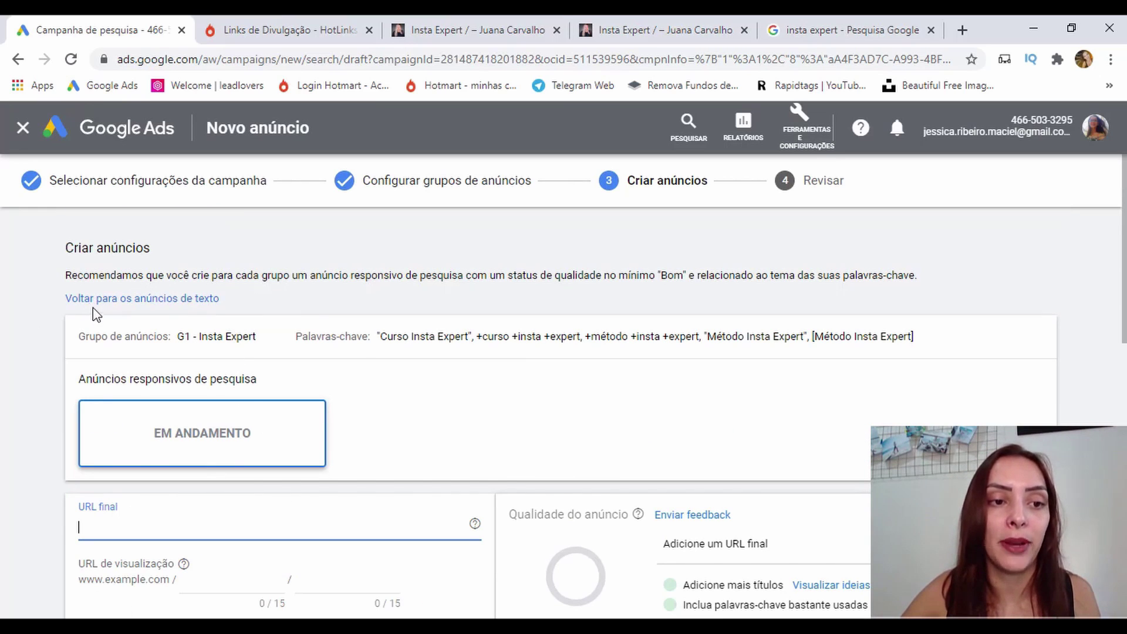
left_click(176, 301)
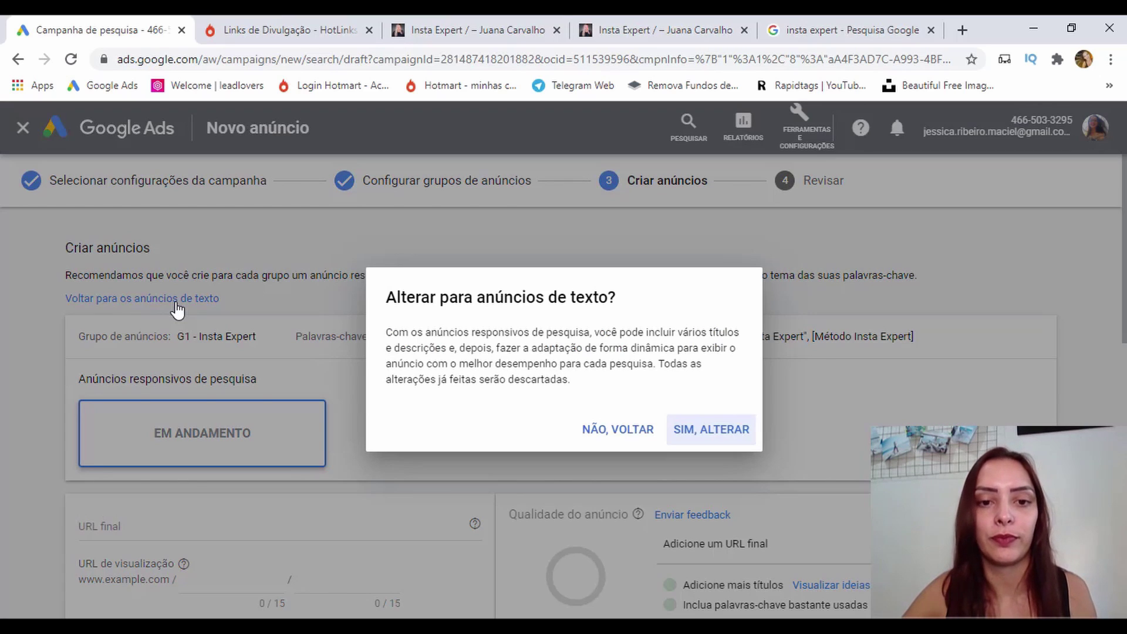
left_click(721, 432)
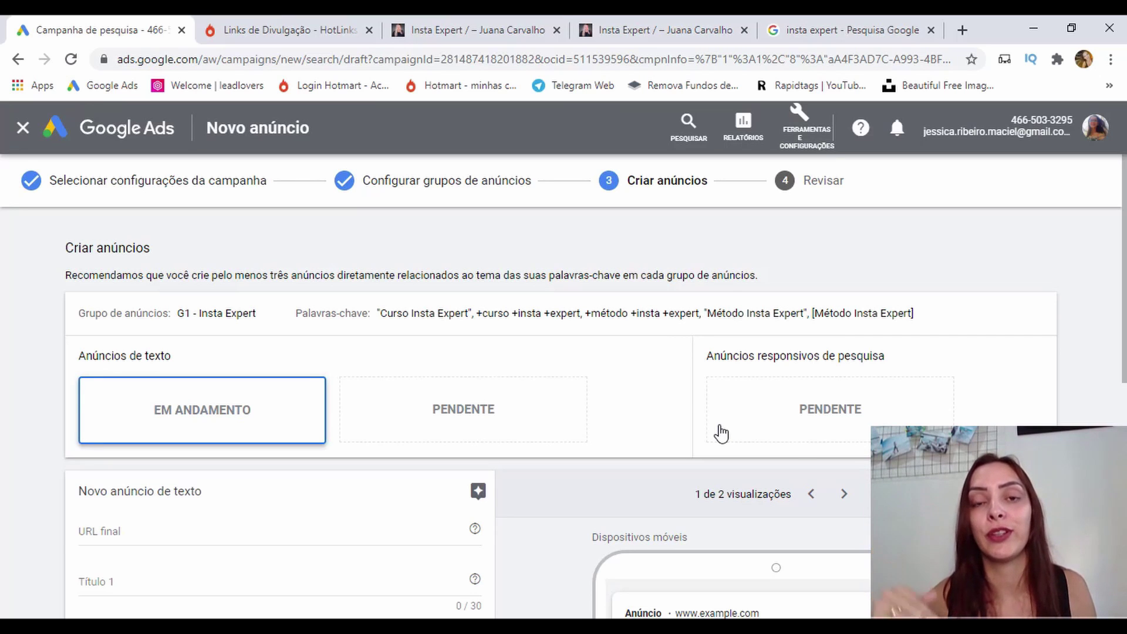
Copy the instaexpert affiliate link from the Notepad notes and set it as the new text ad's URL final in Google Ads.
scroll(651, 500, "down", 1)
scroll(626, 504, "down", 1)
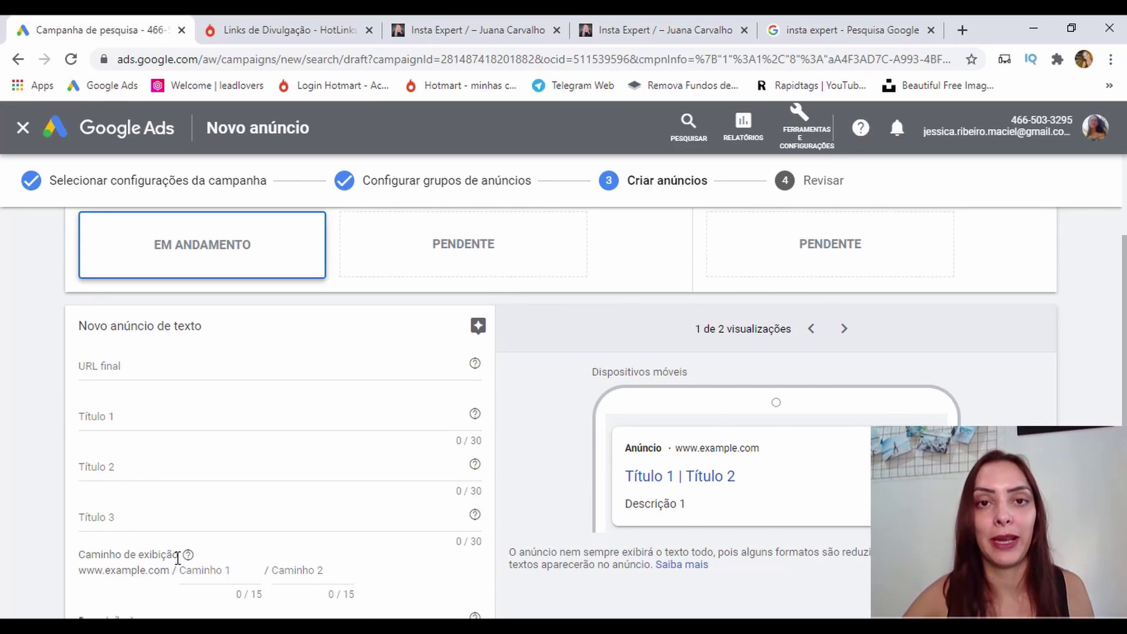
scroll(178, 557, "up", 1)
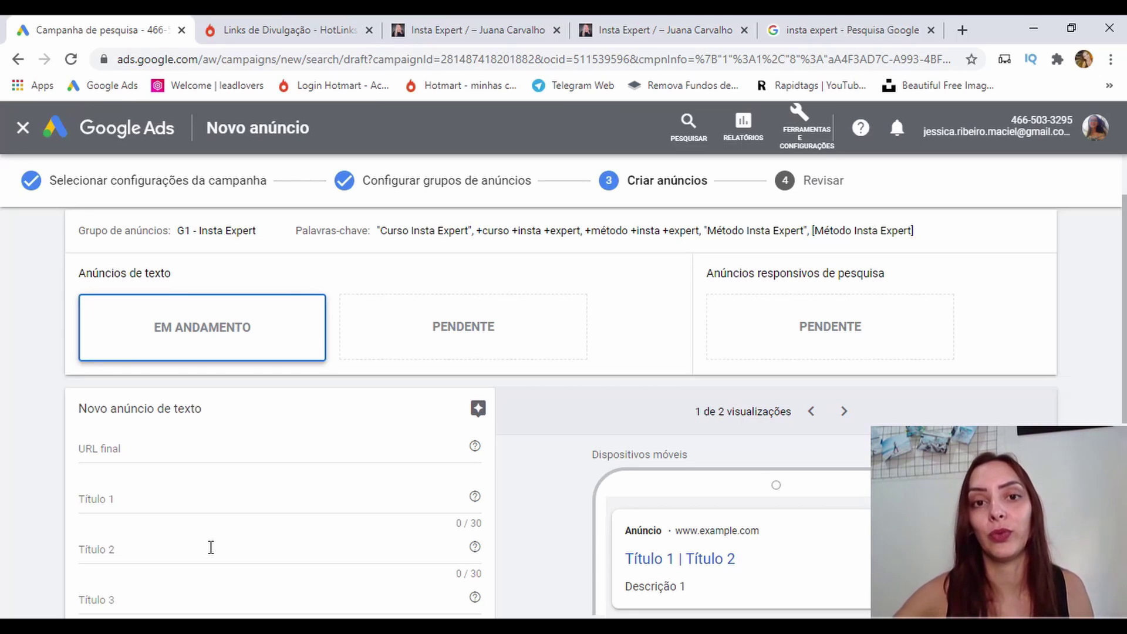
scroll(210, 547, "down", 1)
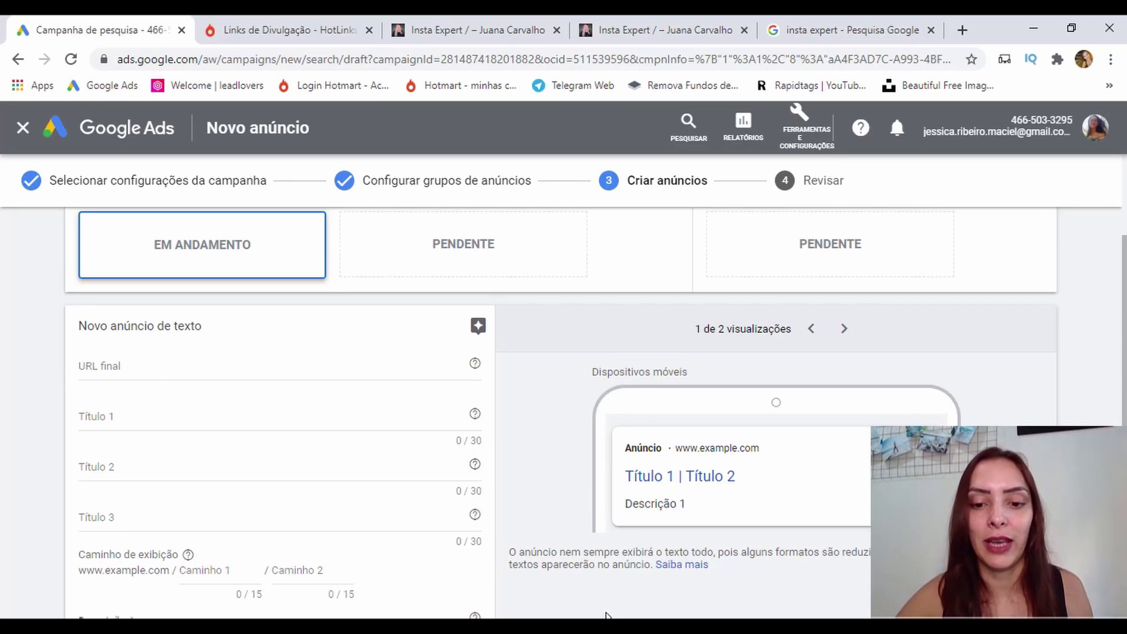
left_click(628, 626)
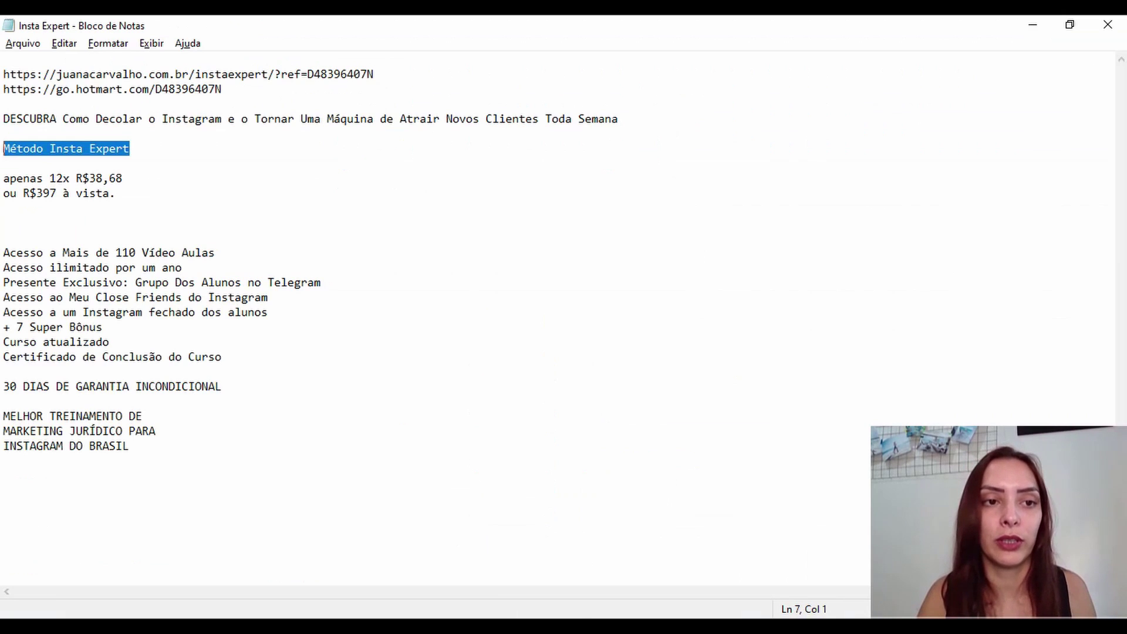
left_click_drag(3, 74, 281, 74)
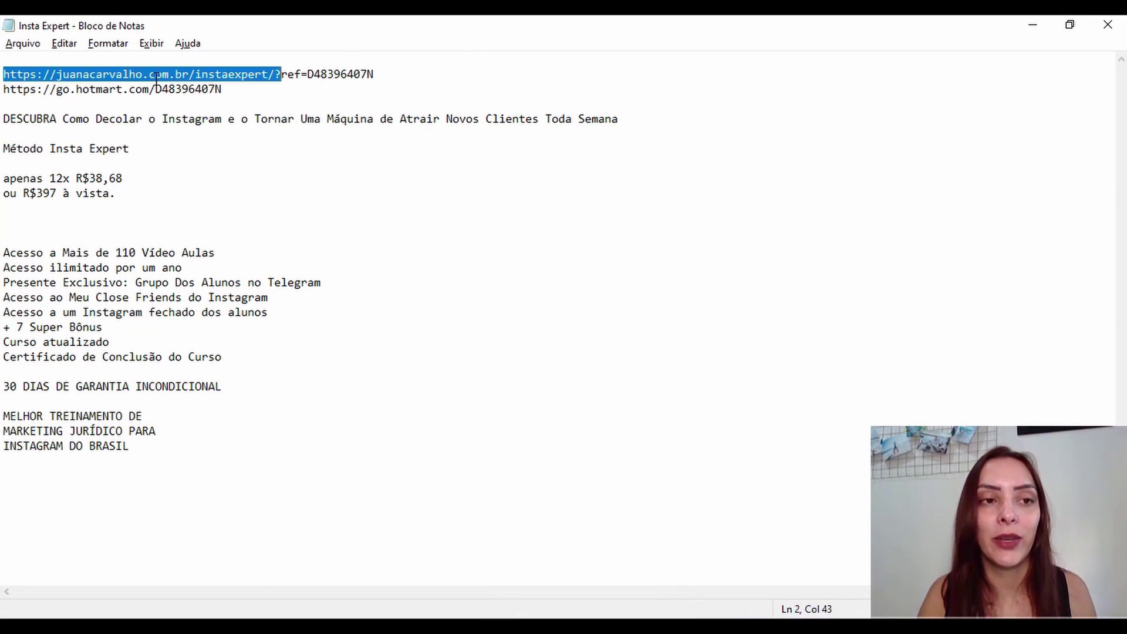
left_click(157, 78)
left_click_drag(399, 71, 3, 69)
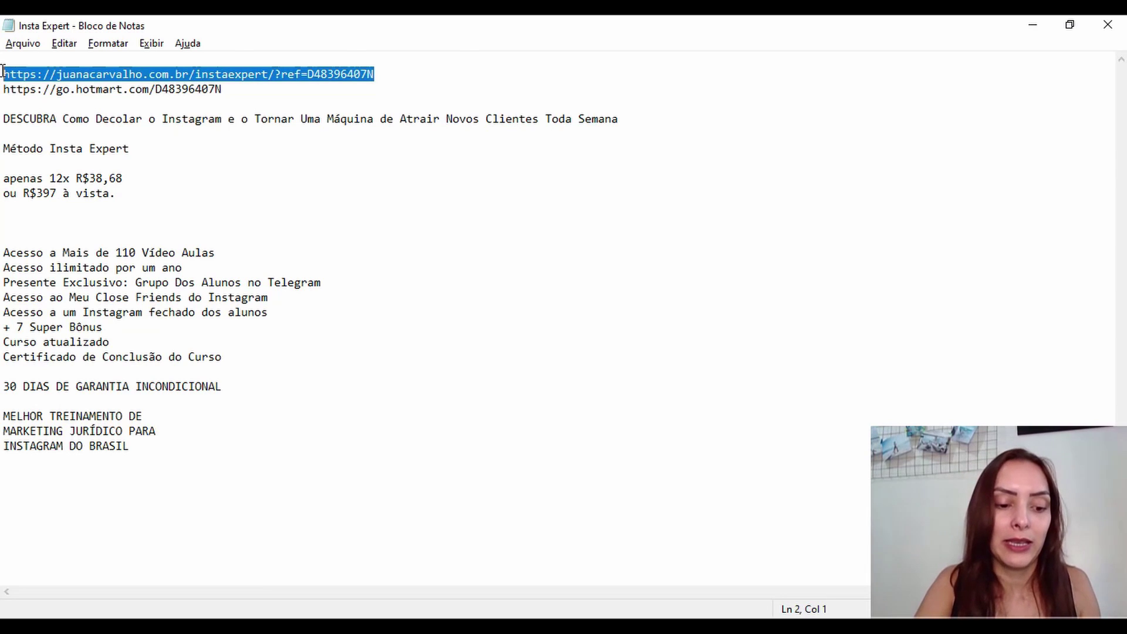
key("alt+Tab")
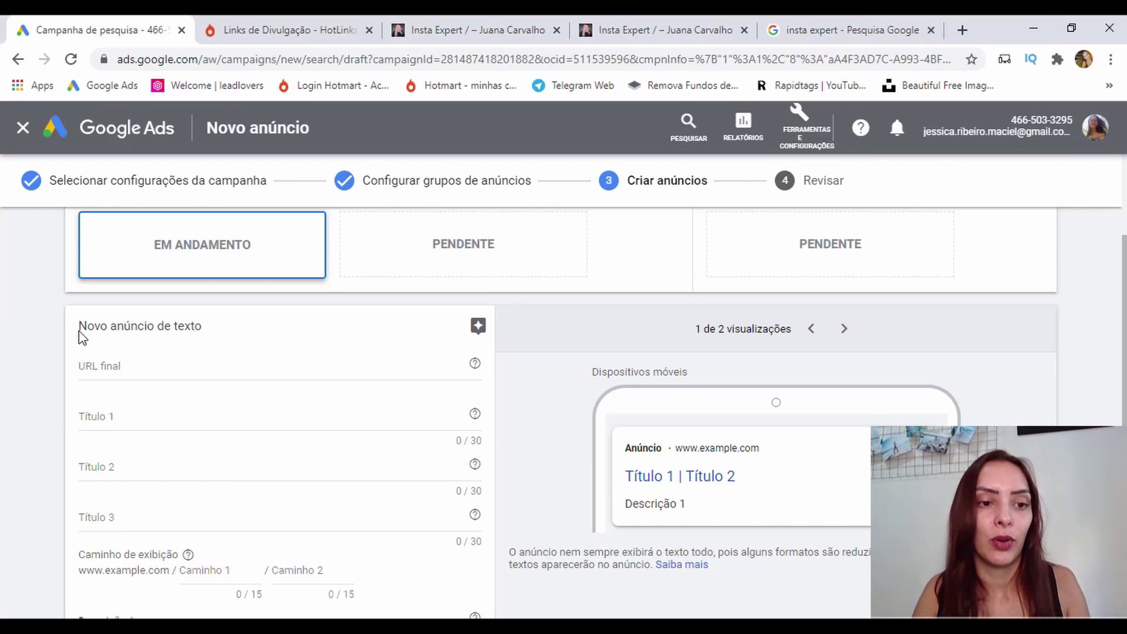
left_click(156, 361)
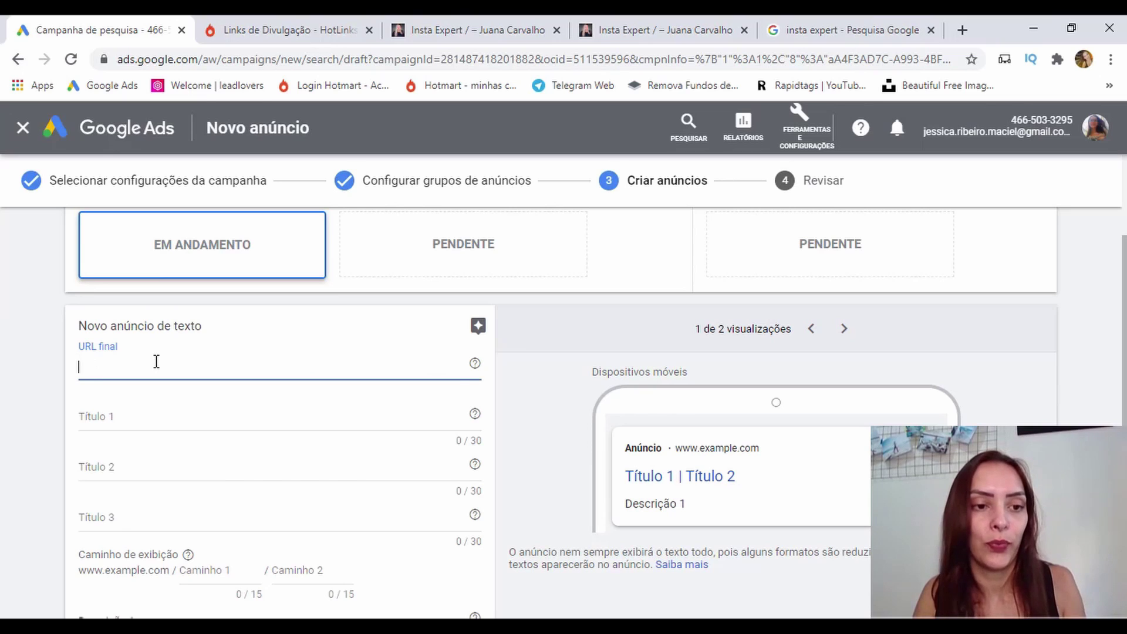
type("https://juanacarvalho.com.br/instaexpert/?ref=D48396407N")
Copy "Método Insta Expert" from the Notepad notes and set it as the text ad's Título 1 in Google Ads.
left_click(322, 413)
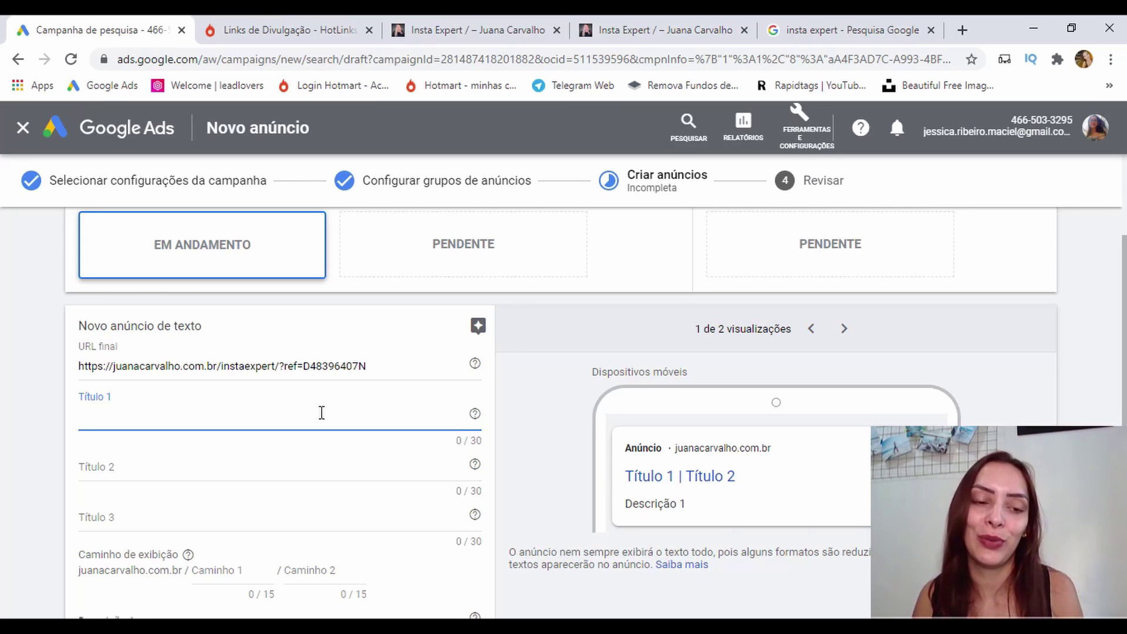
left_click(631, 561)
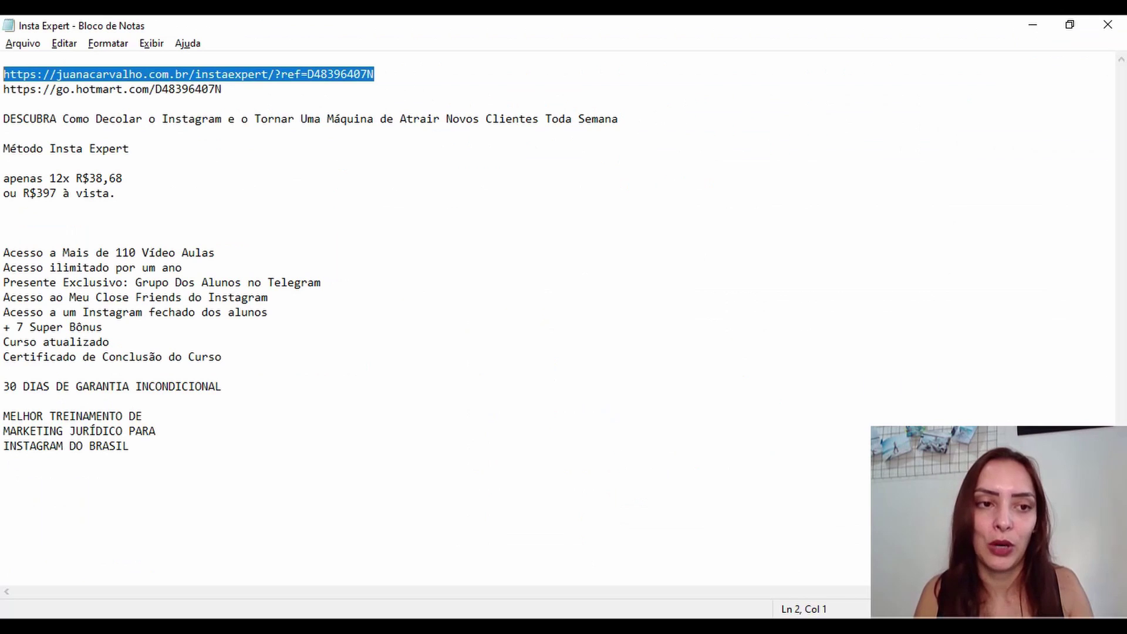
double_click(65, 154)
left_click(64, 154)
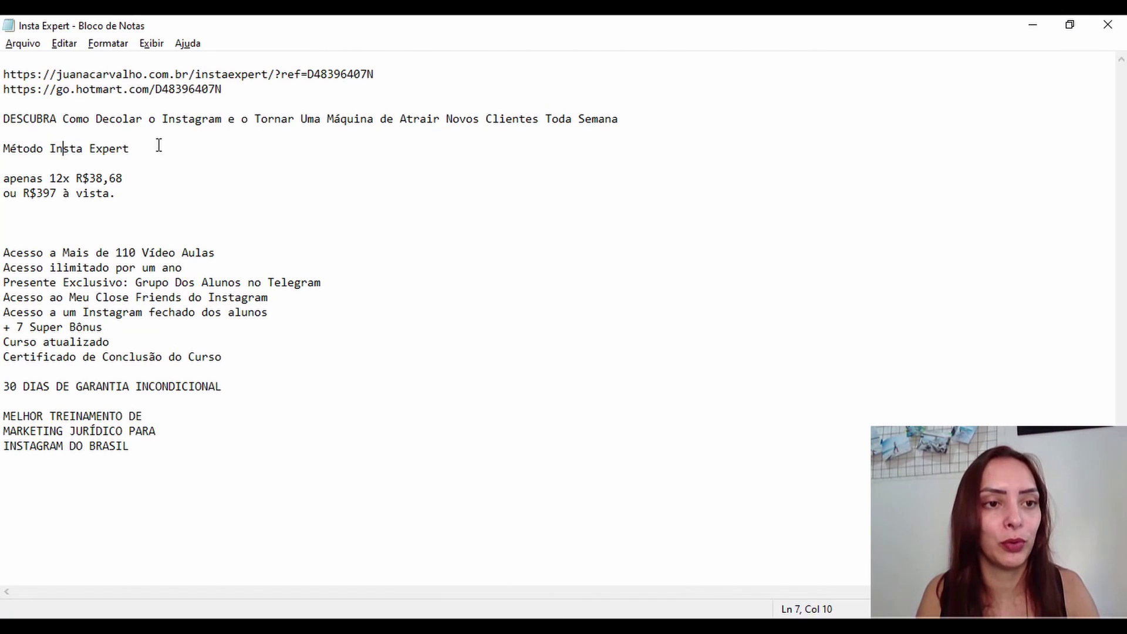
left_click_drag(159, 145, 3, 148)
key("ctrl+c")
key("alt+Tab")
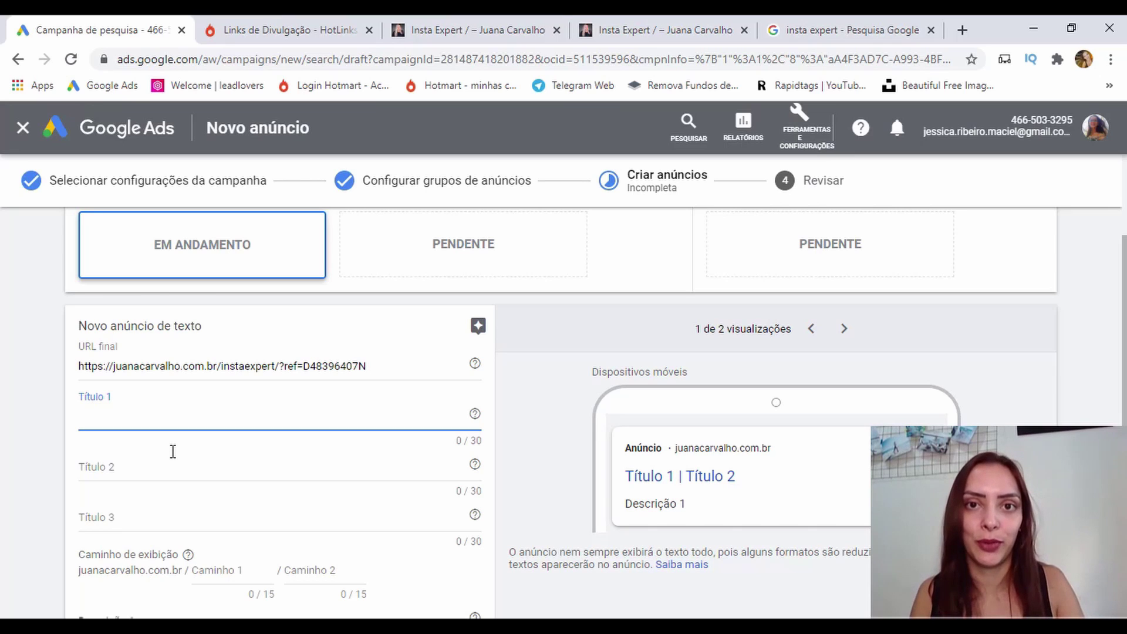
key("ctrl+v")
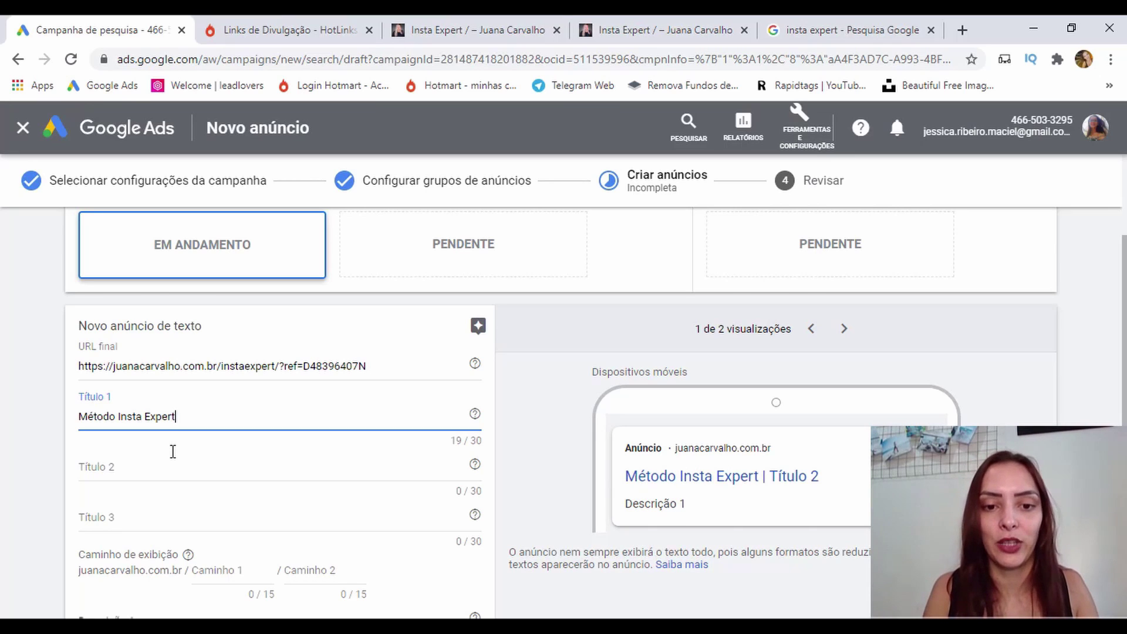
Check the installment price in the Notepad notes and set the ad's Título 2 to "Inscreva-se hoje por 12x R$38" in Google Ads.
left_click(133, 478)
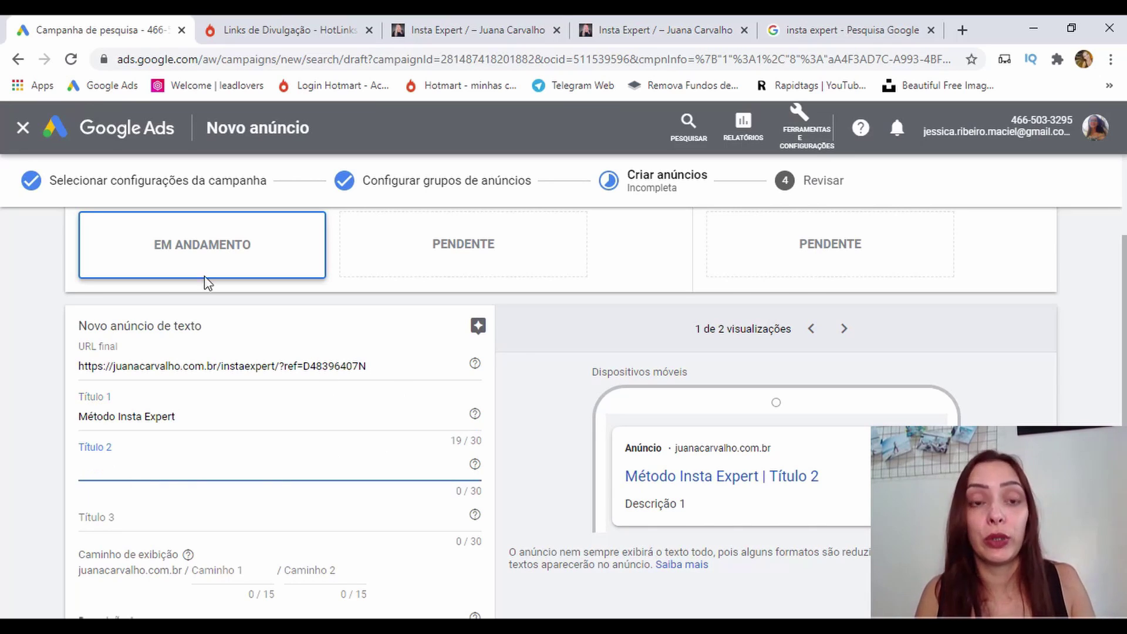
key("alt+Tab")
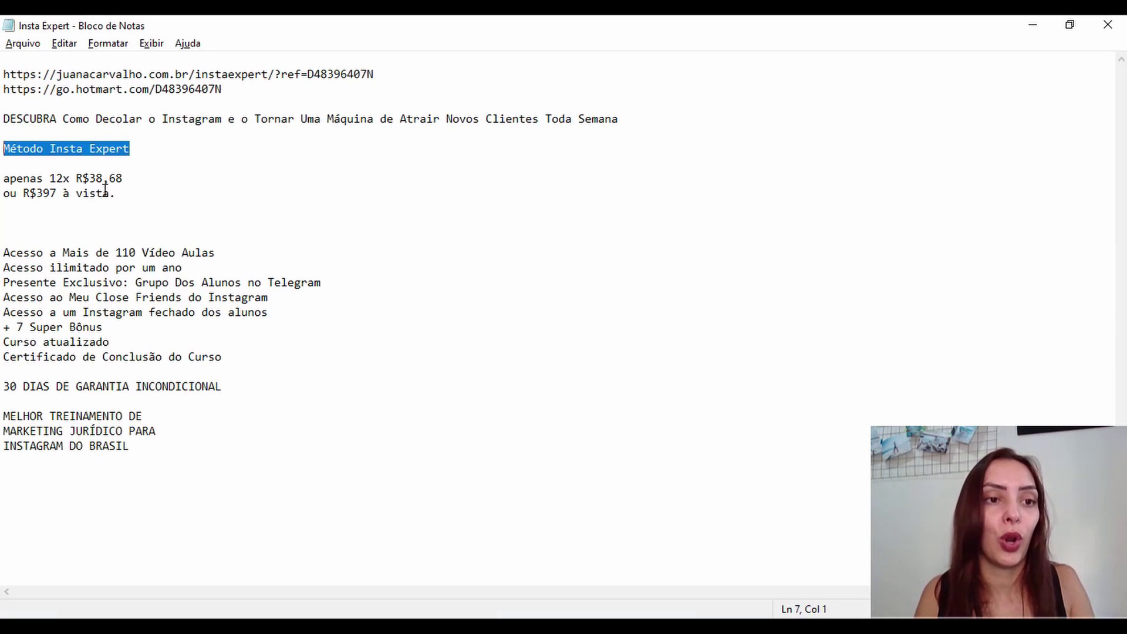
left_click(133, 193)
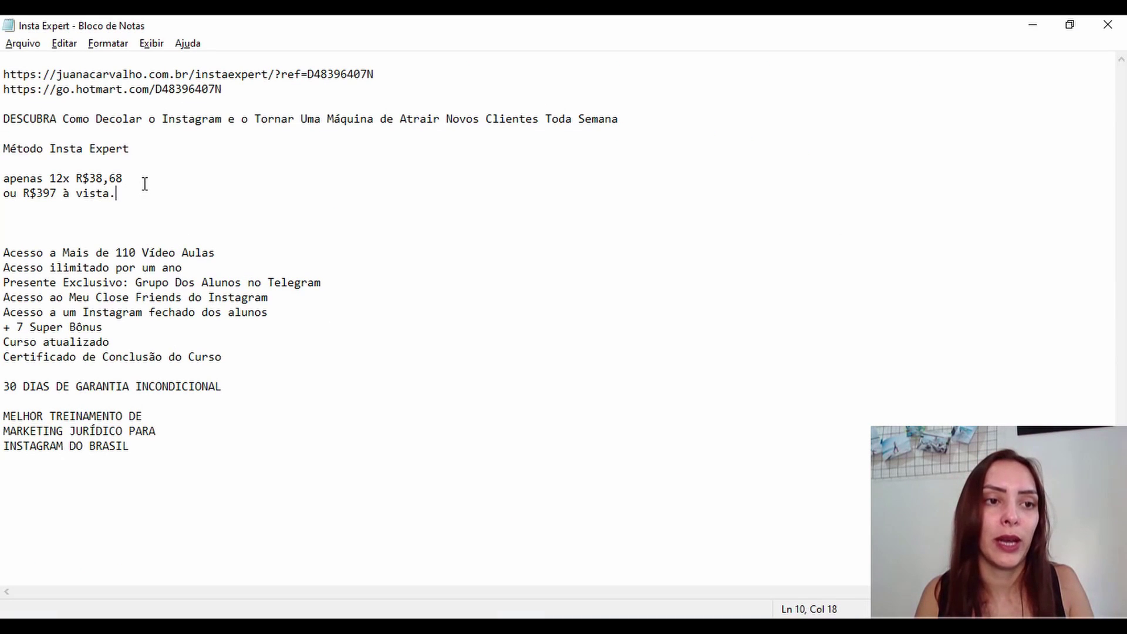
left_click(144, 176)
left_click_drag(143, 176, 3, 180)
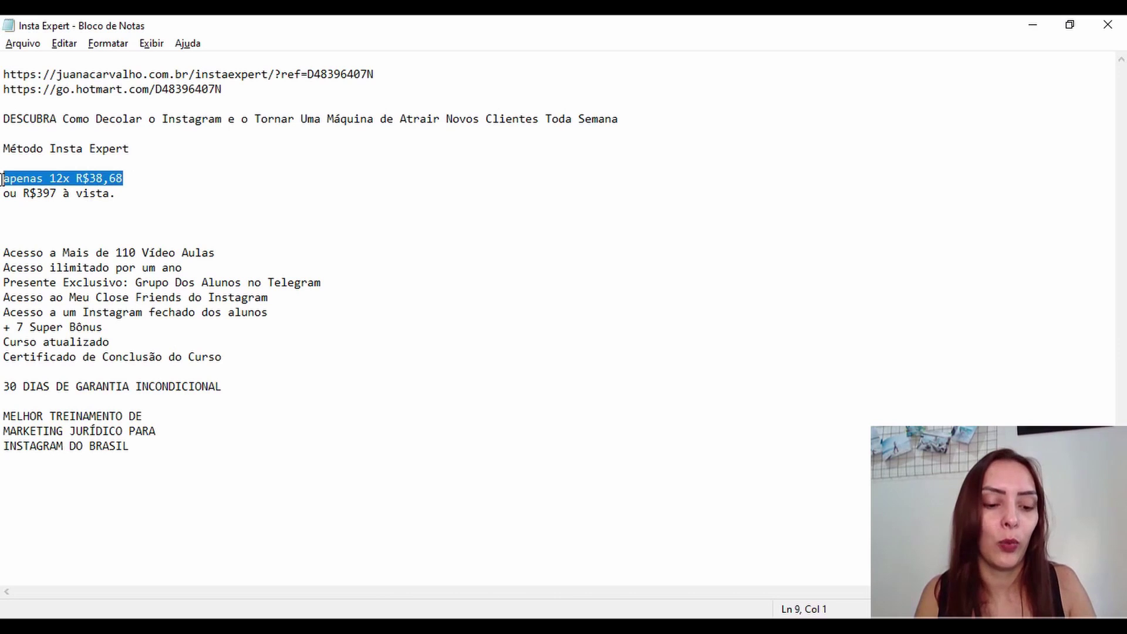
key("alt+Tab")
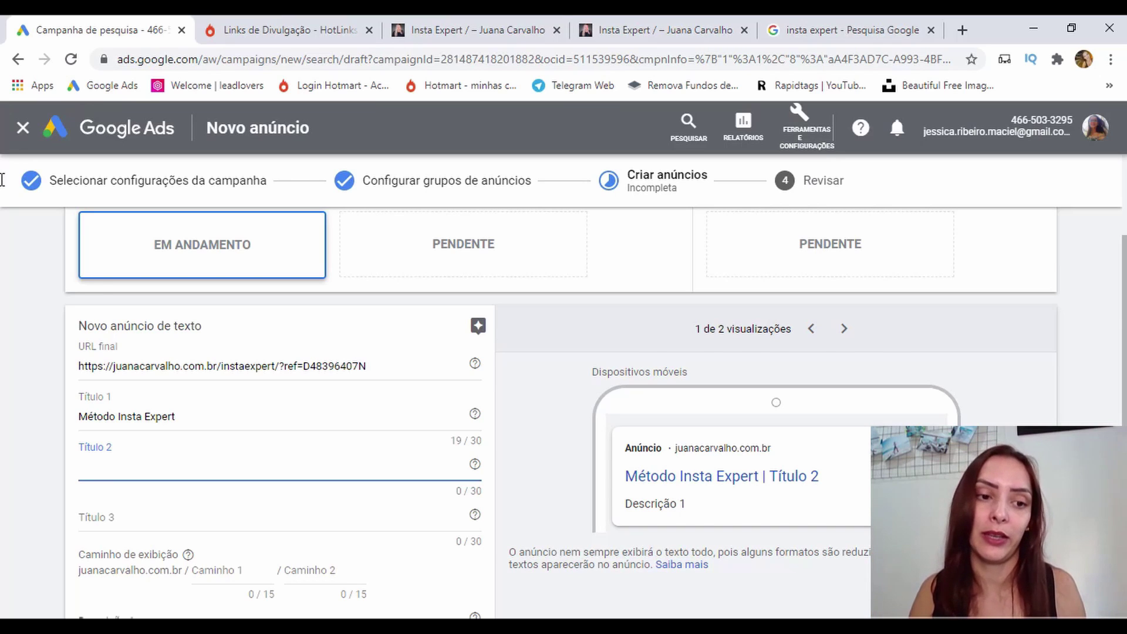
type("Inscreva-se hoje por 12x R$38,68")
scroll(223, 302, "down", 3)
left_click_drag(221, 303, 268, 304)
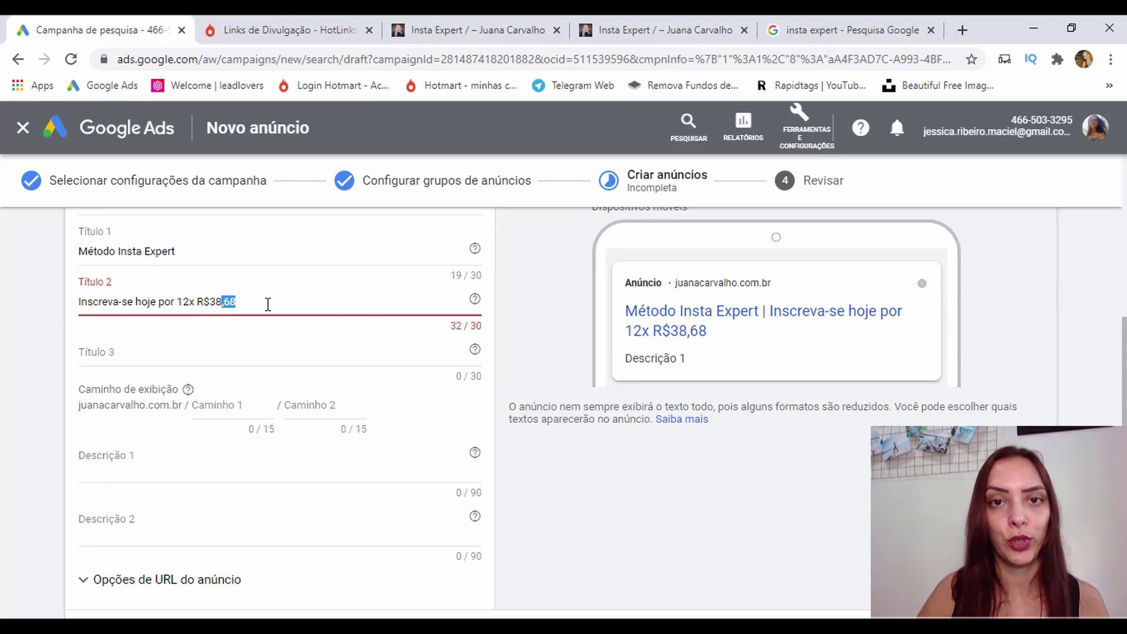
key("BackSpace")
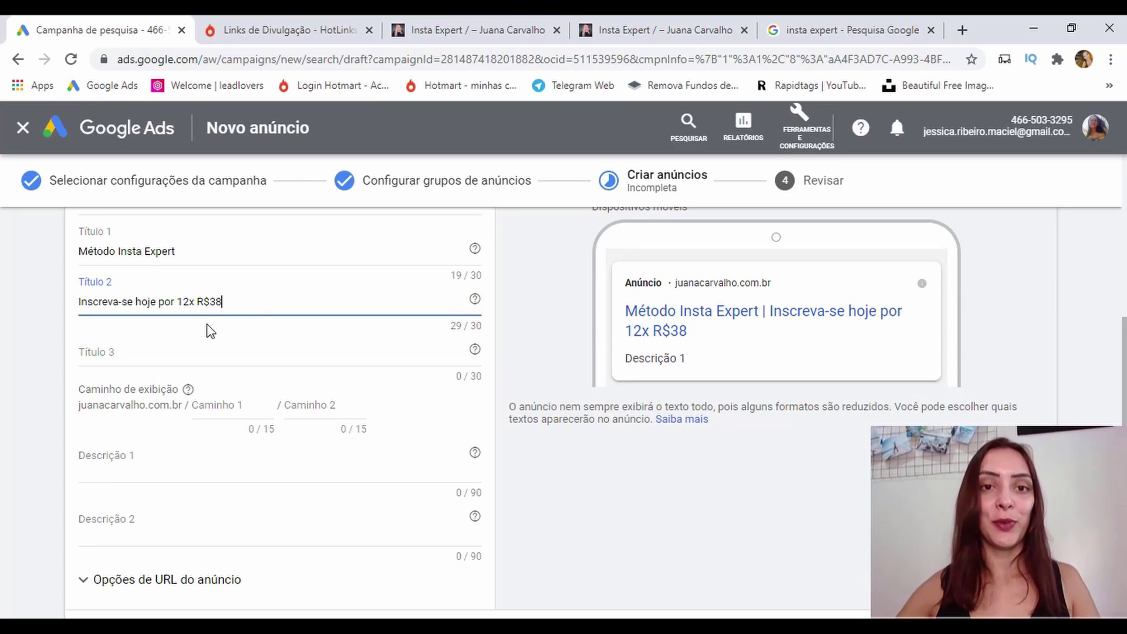
Set Título 3 to "+de 110 aulas e +7 Super Bônus" based on the Notepad benefits list, and check the ad's desktop preview.
left_click(156, 362)
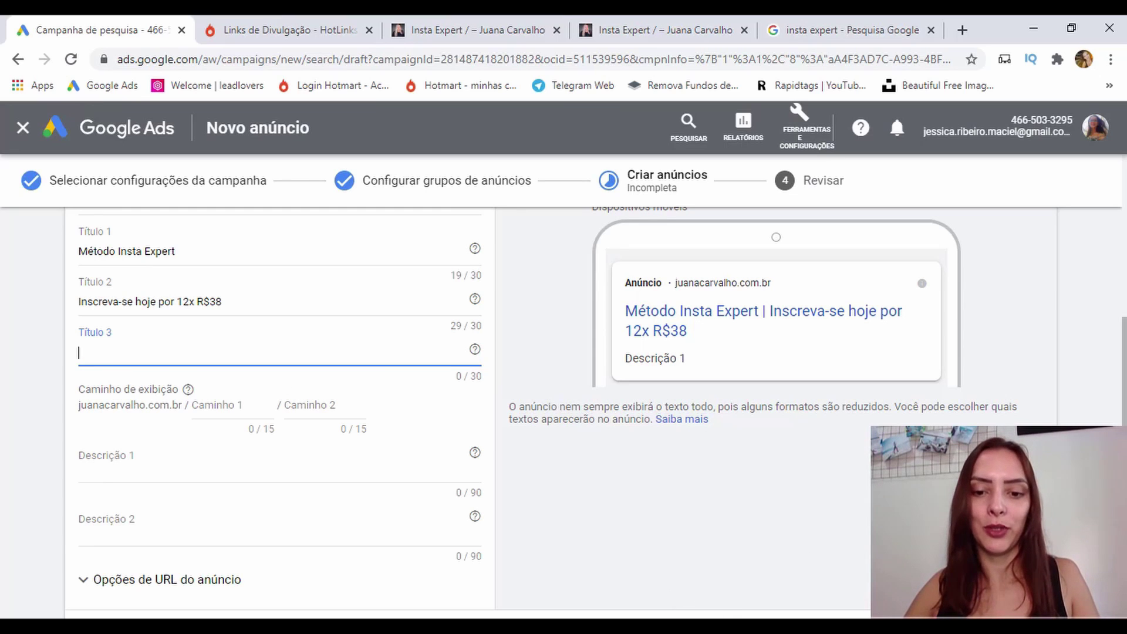
left_click(627, 628)
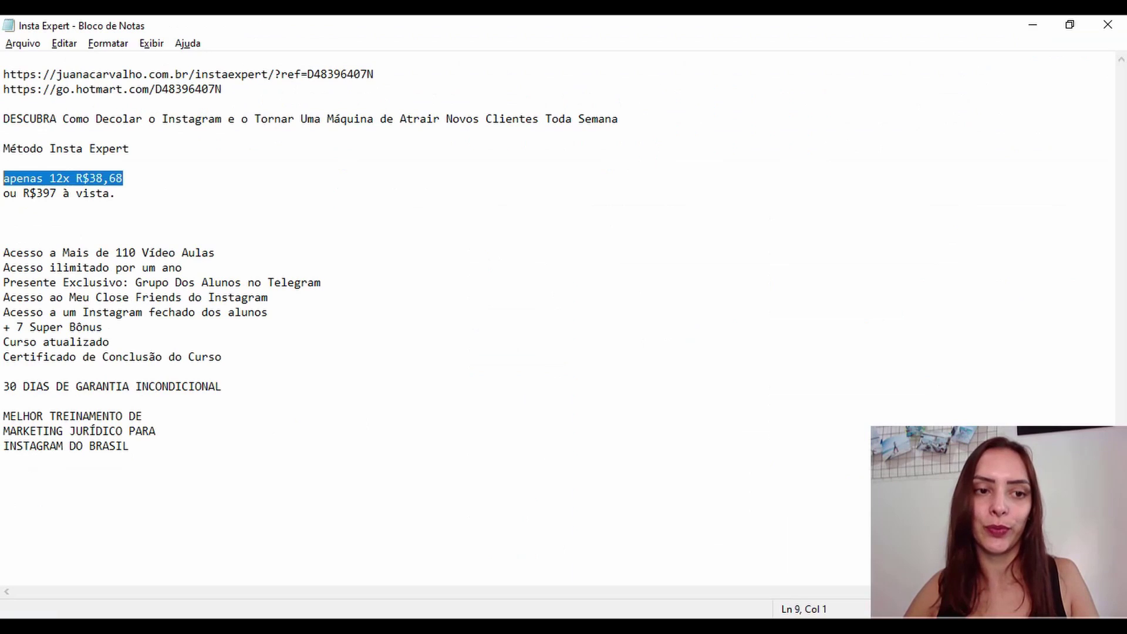
left_click(293, 371)
left_click_drag(84, 253, 154, 334)
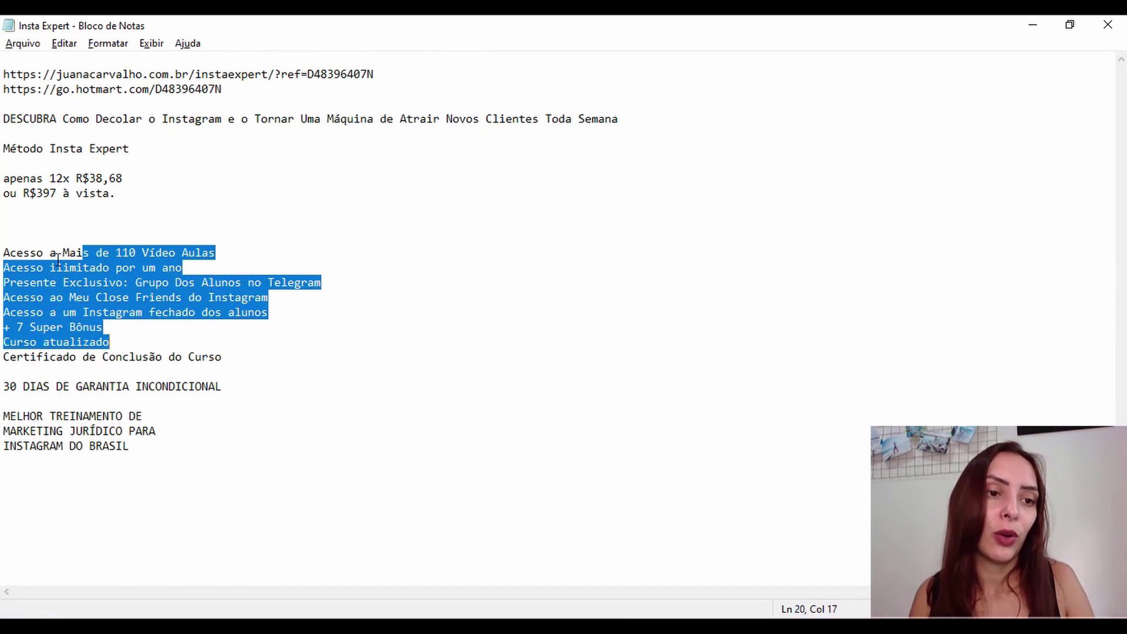
left_click_drag(56, 252, 228, 250)
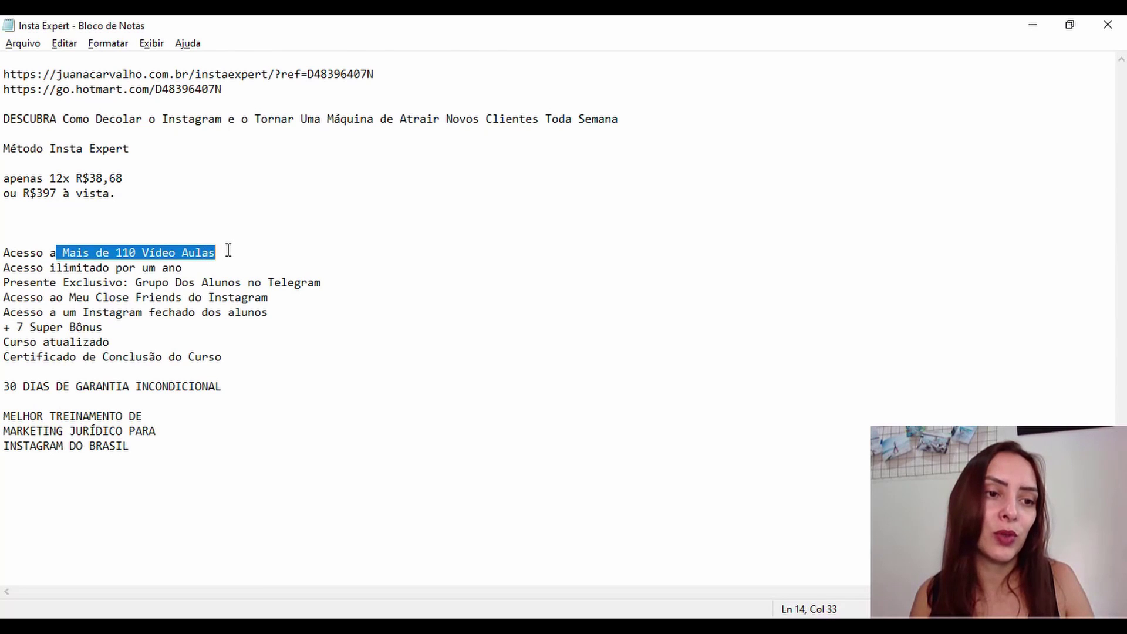
left_click_drag(103, 327, 2, 328)
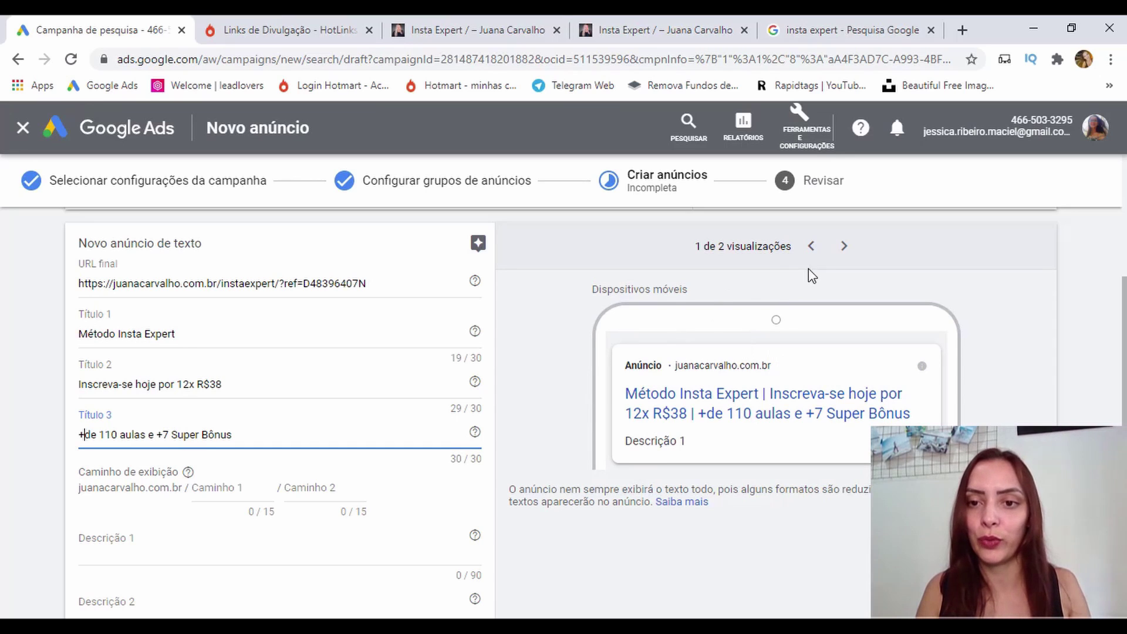
left_click(842, 256)
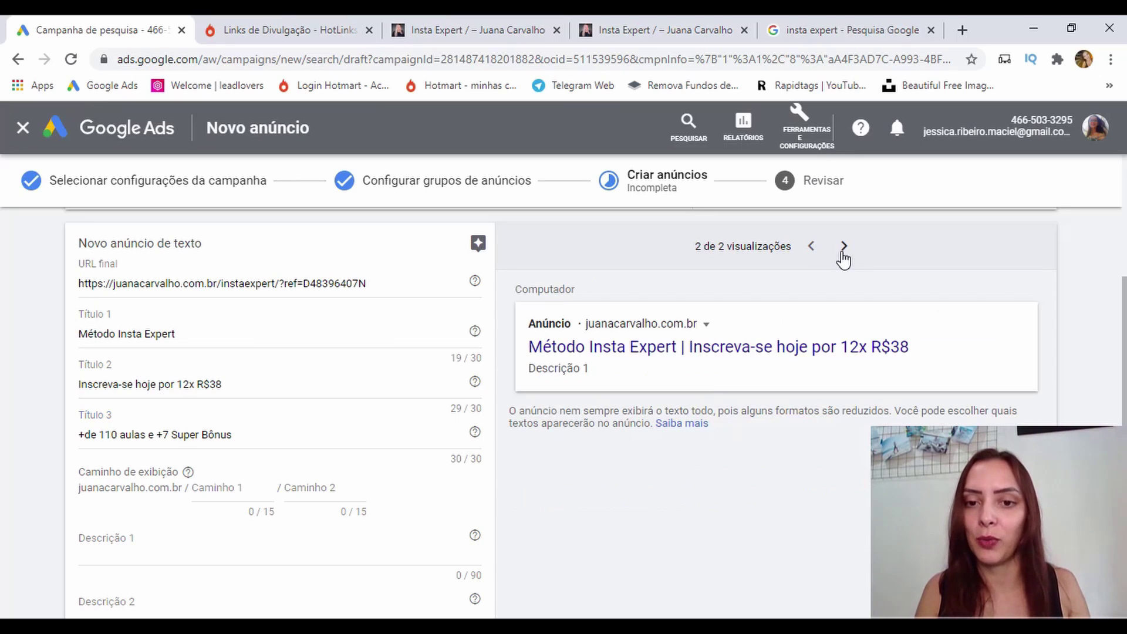
left_click(810, 249)
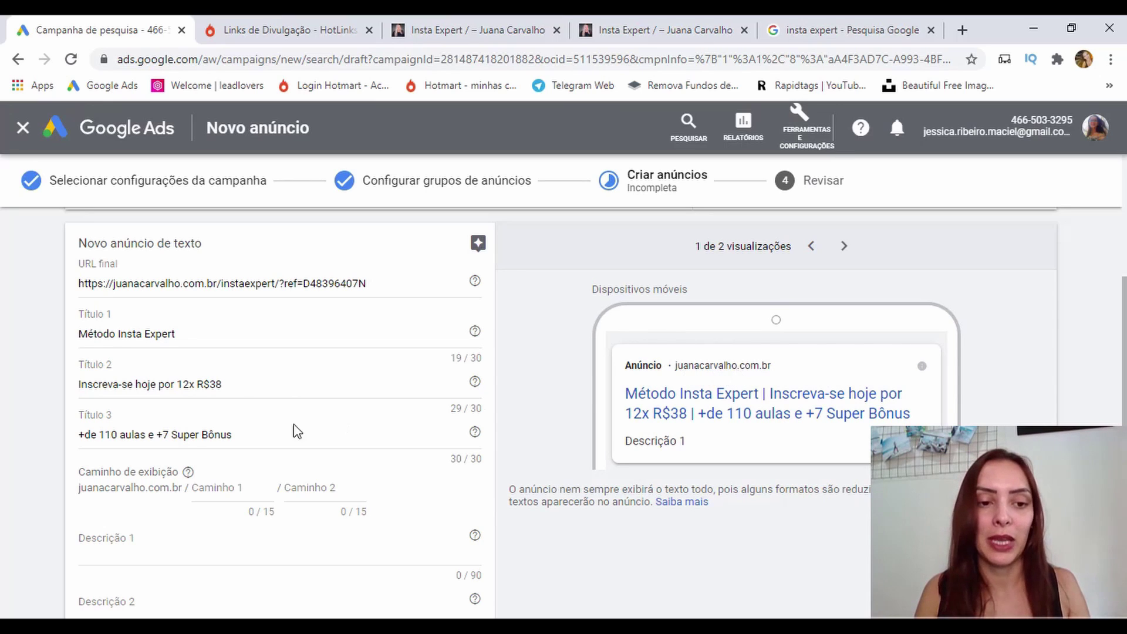
Set the first display path (Caminho 1) of the text ad to InstaExpert.
left_click(208, 485)
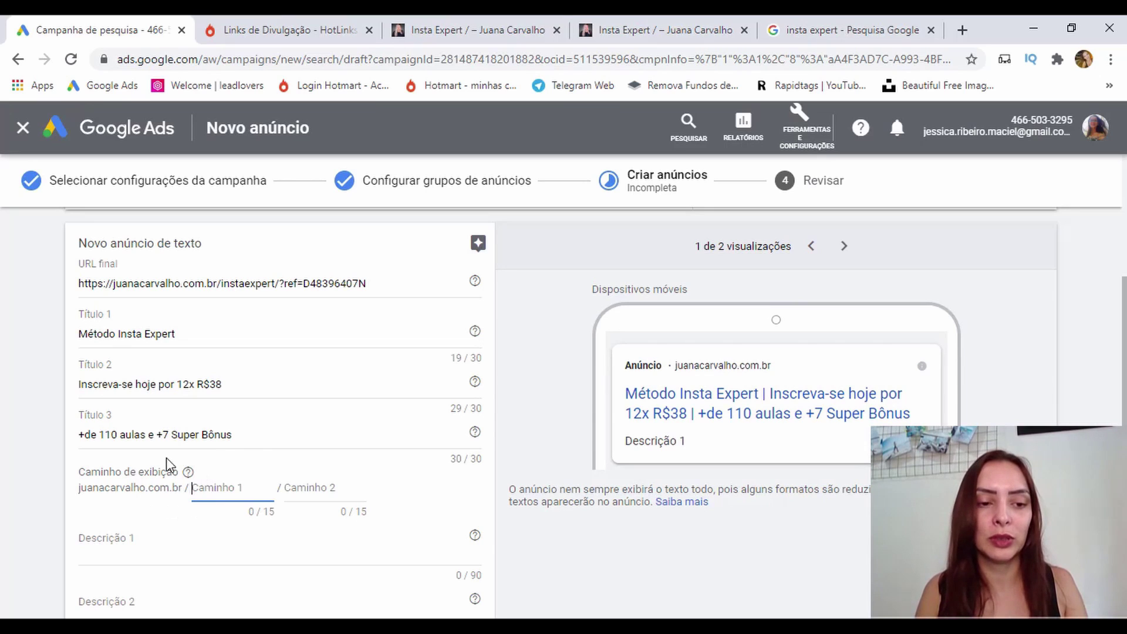
key("Caps_Lock")
key("Caps_Lock")
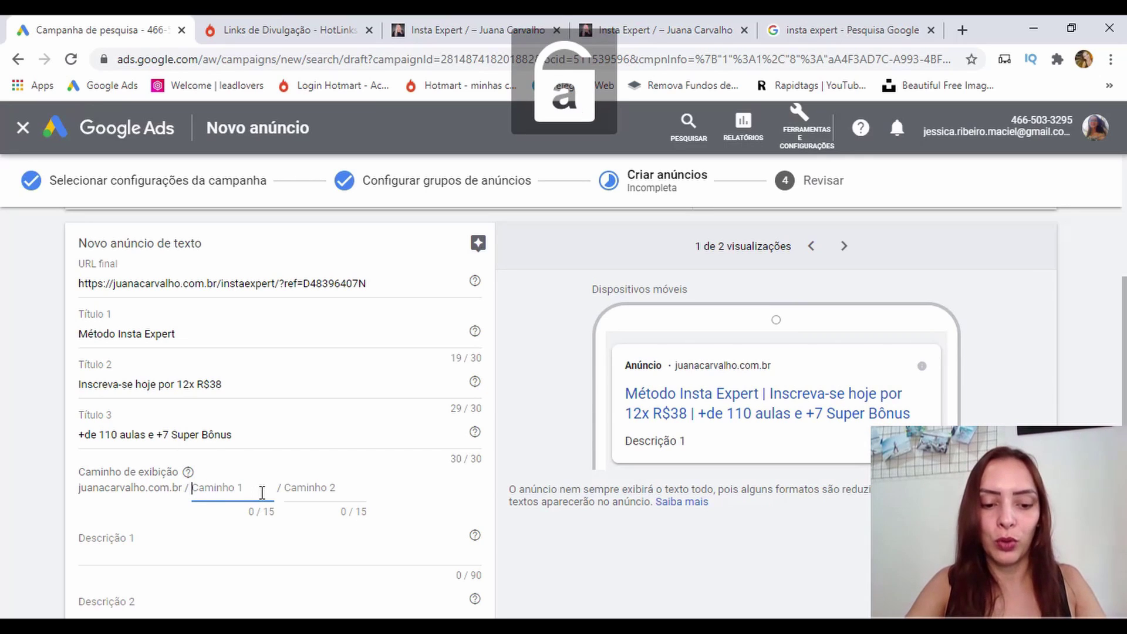
key("Caps_Lock")
key("Caps_Lock")
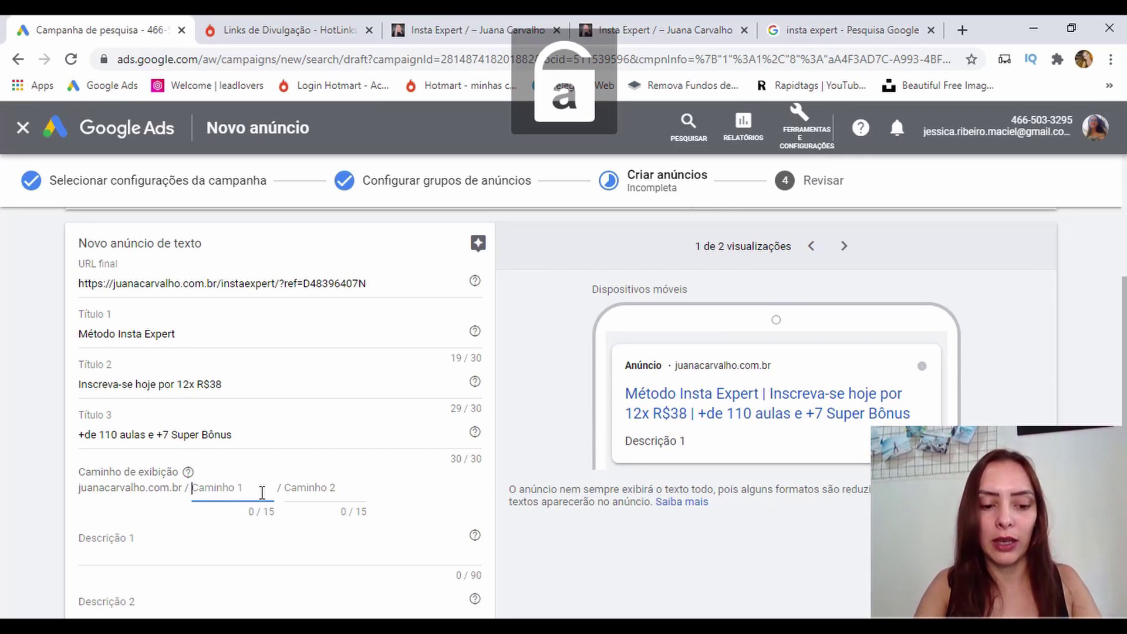
type("InstaExpert")
Set the second display path (Caminho 2) to Inscreva-seAqui and add an underscore to the first path, making it Insta_Expert.
left_click(310, 485)
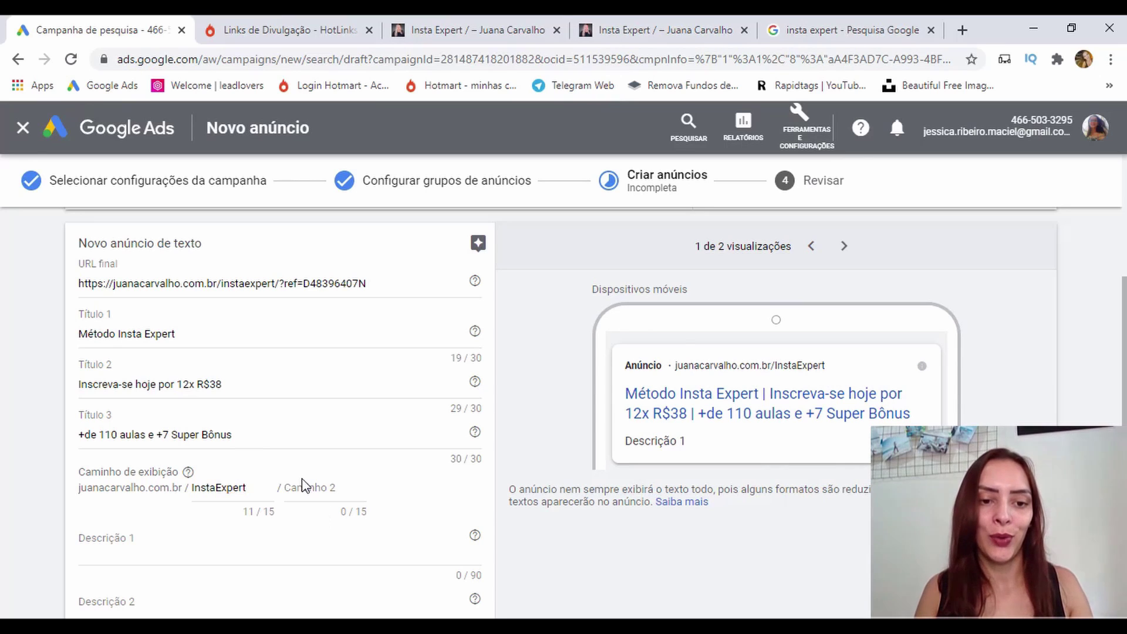
key("Caps_Lock")
key("Caps_Lock")
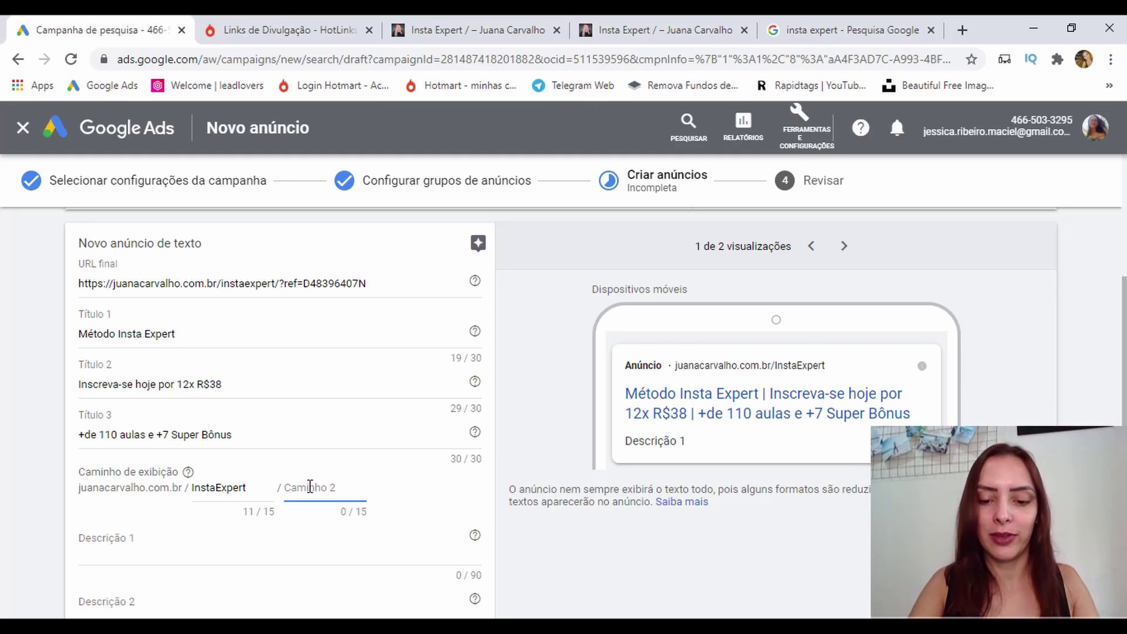
key("Caps_Lock")
key("Caps_Lock")
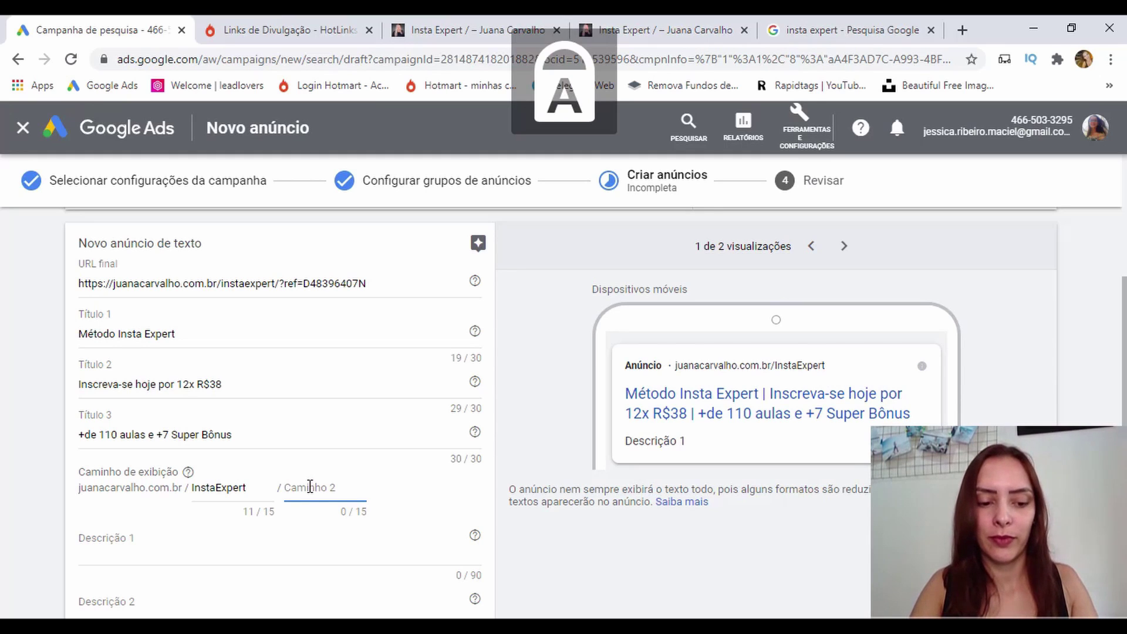
type("Inscreva-seAqui")
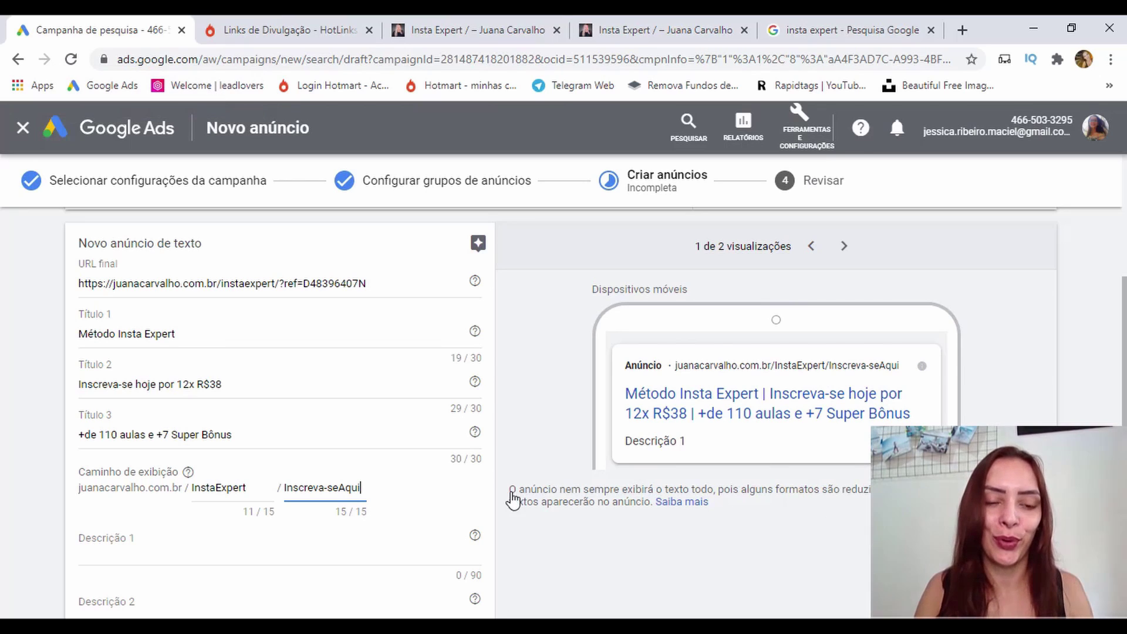
double_click(343, 487)
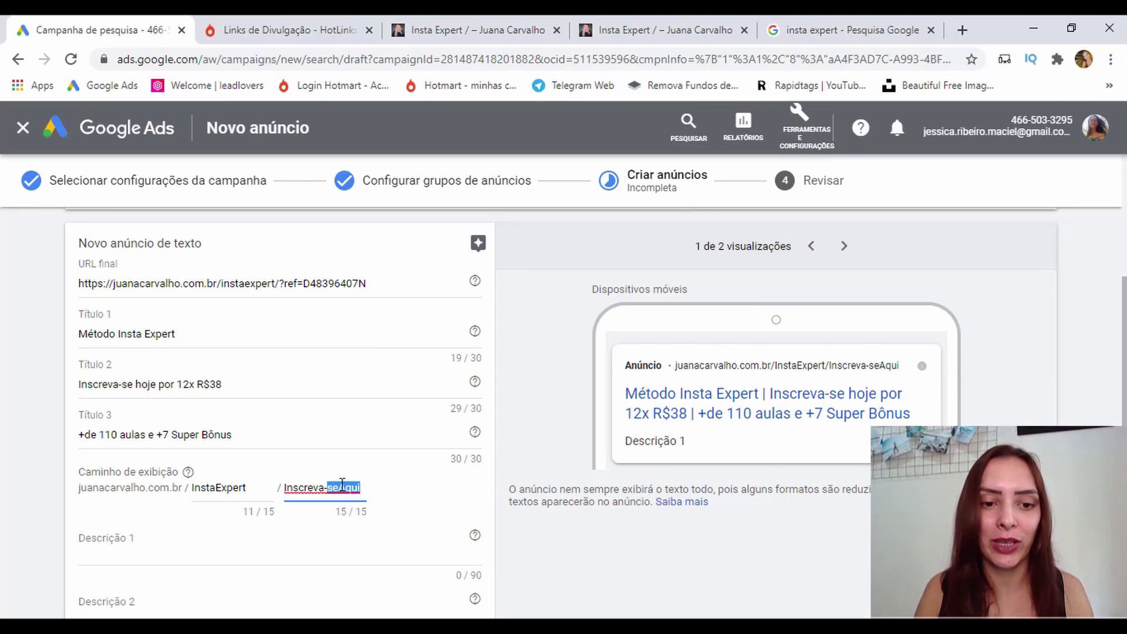
left_click(355, 487)
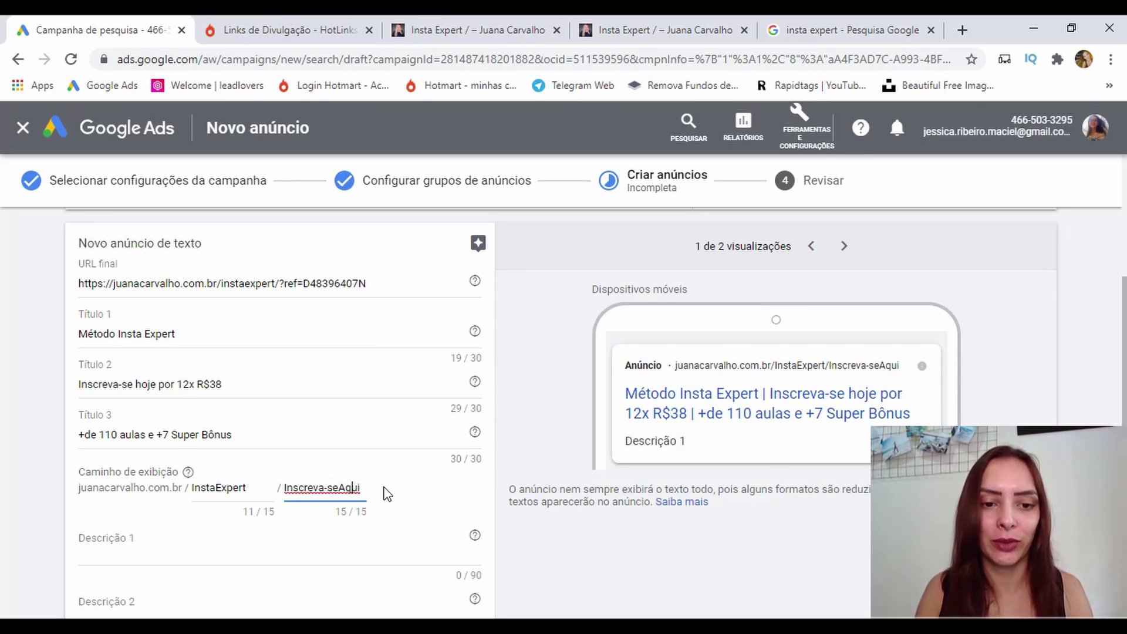
left_click_drag(329, 523, 367, 526)
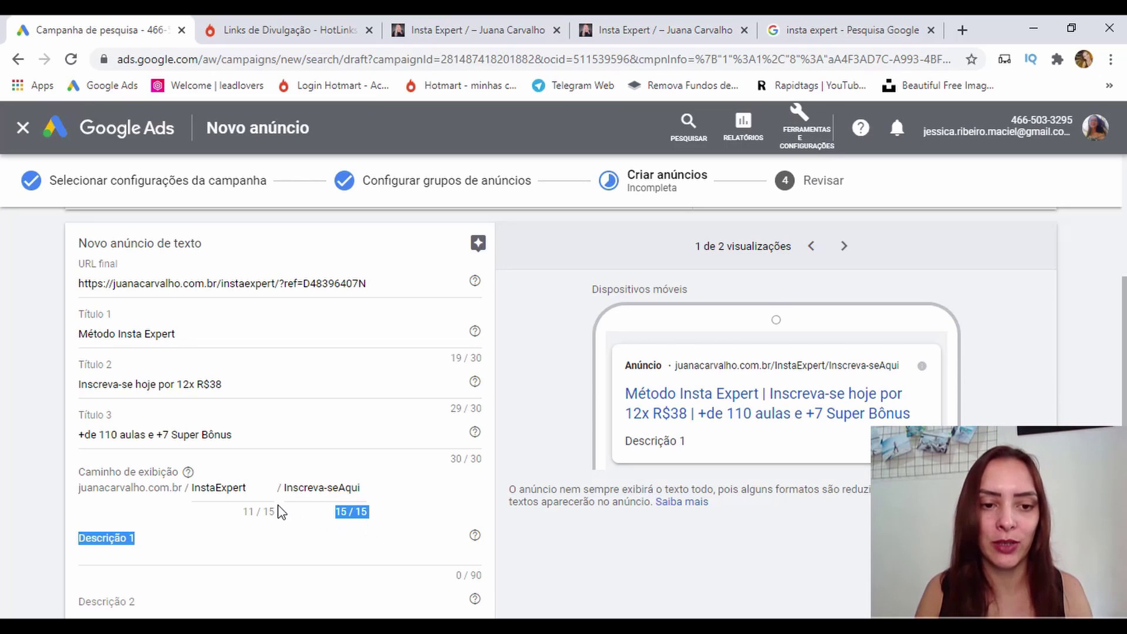
left_click(219, 492)
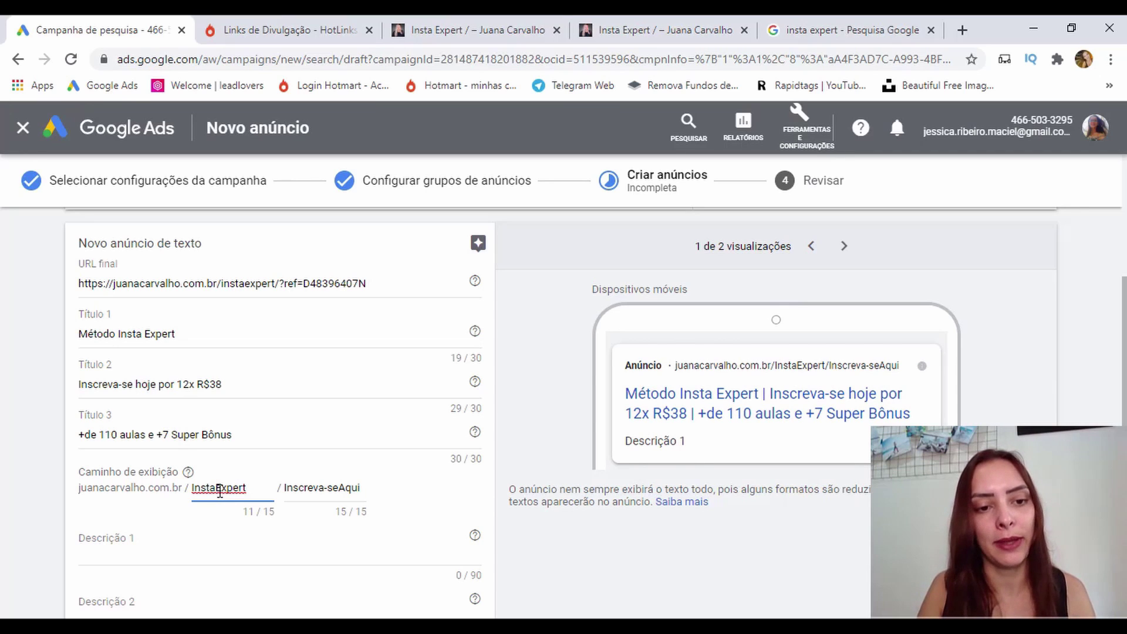
type("_")
Copy "Método Insta Expert" from the Notepad notes and paste it into the ad's Descrição 1 in Google Ads.
left_click(327, 533)
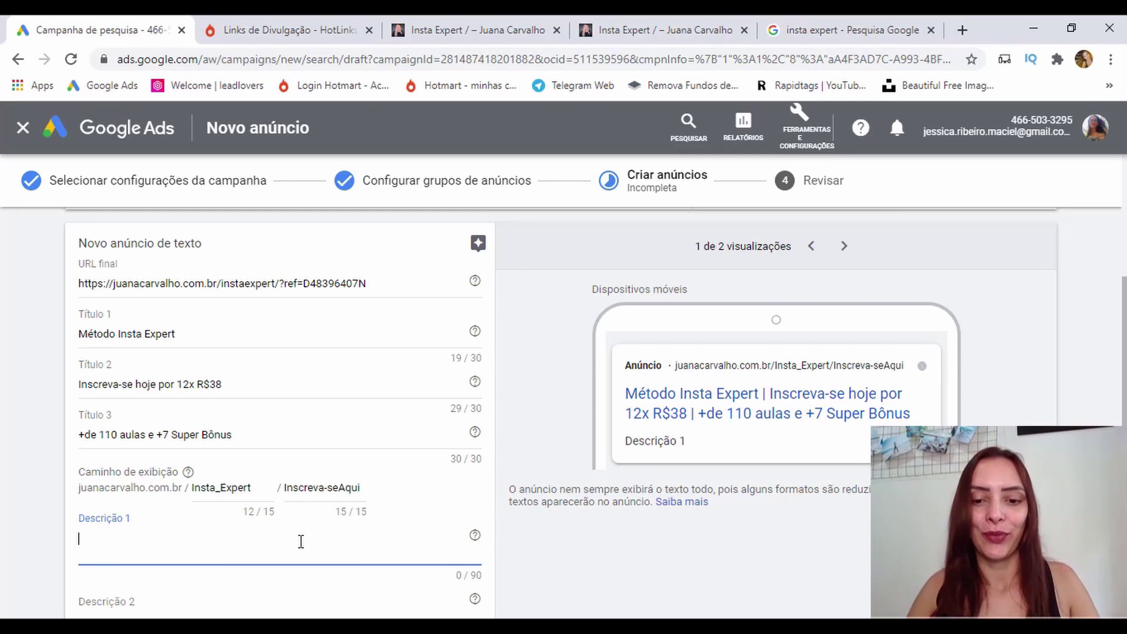
left_click(634, 625)
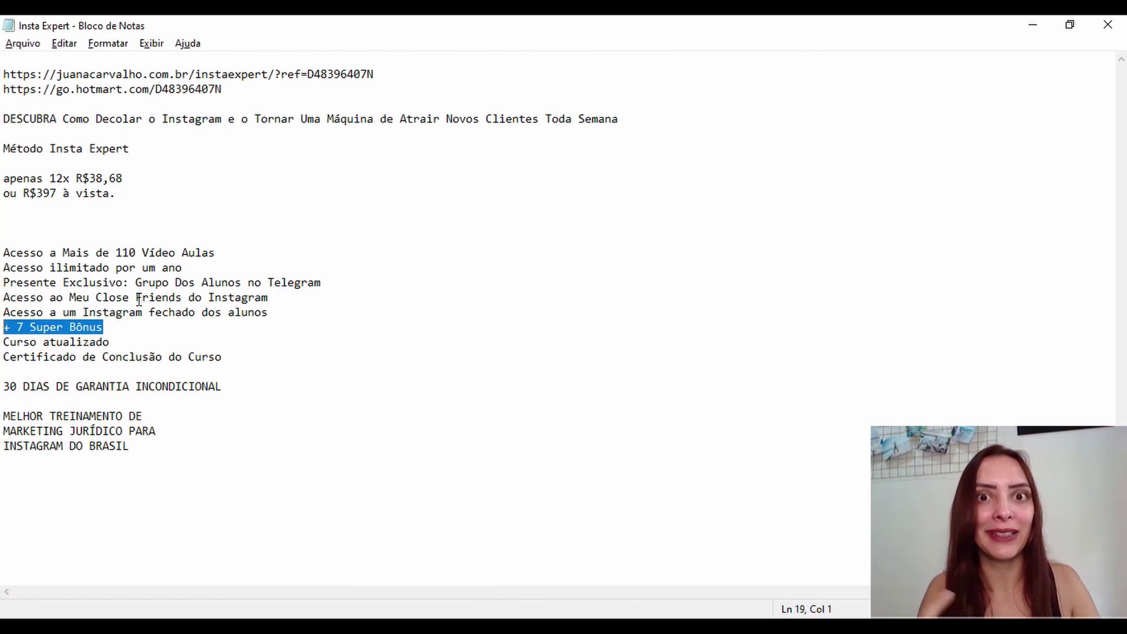
left_click_drag(3, 118, 3, 145)
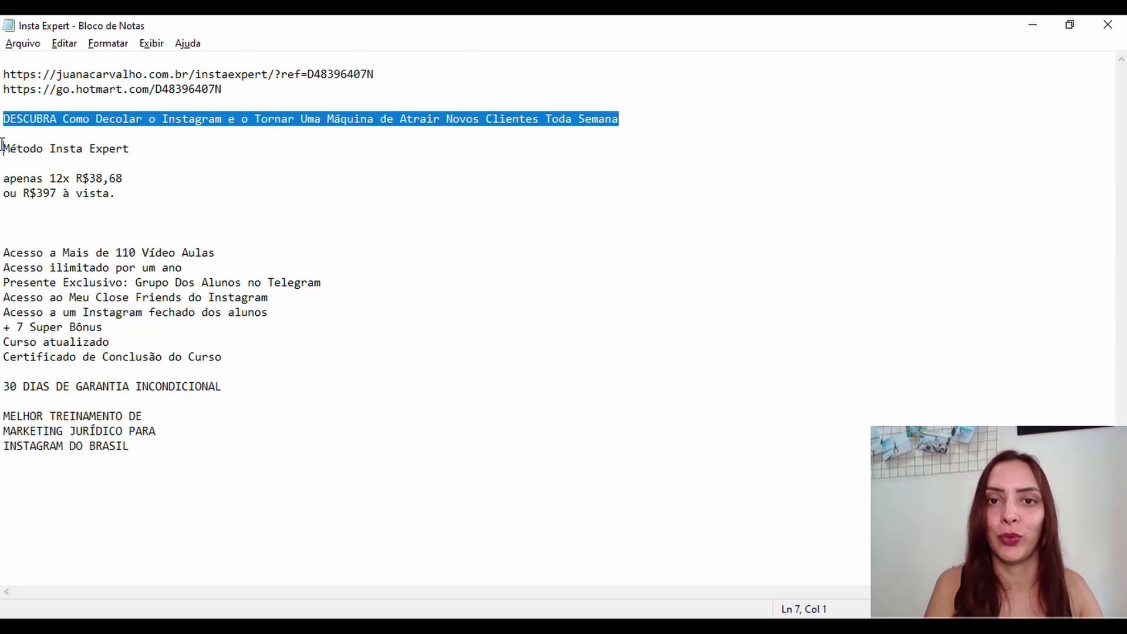
left_click_drag(2, 147, 3, 179)
key("ctrl+c")
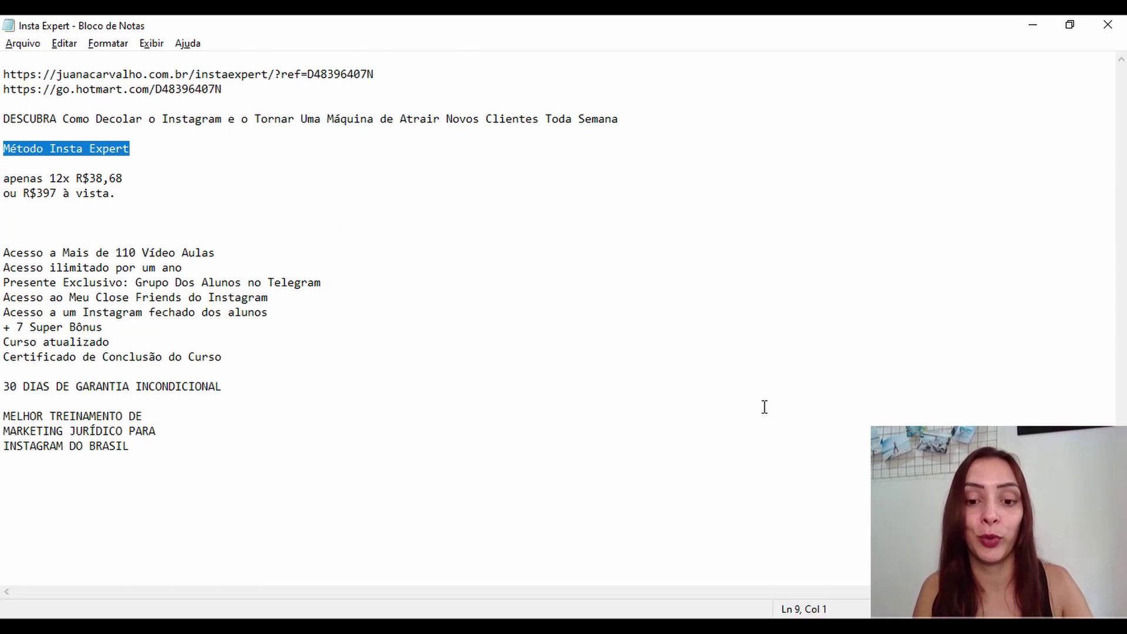
key("alt+Tab")
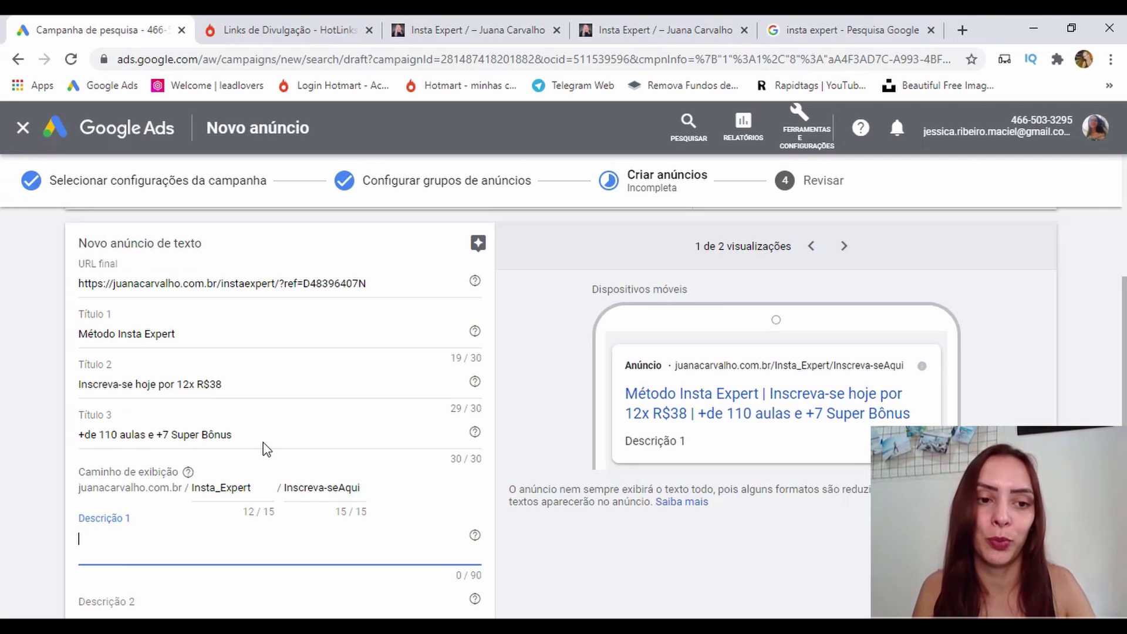
key("ctrl+v")
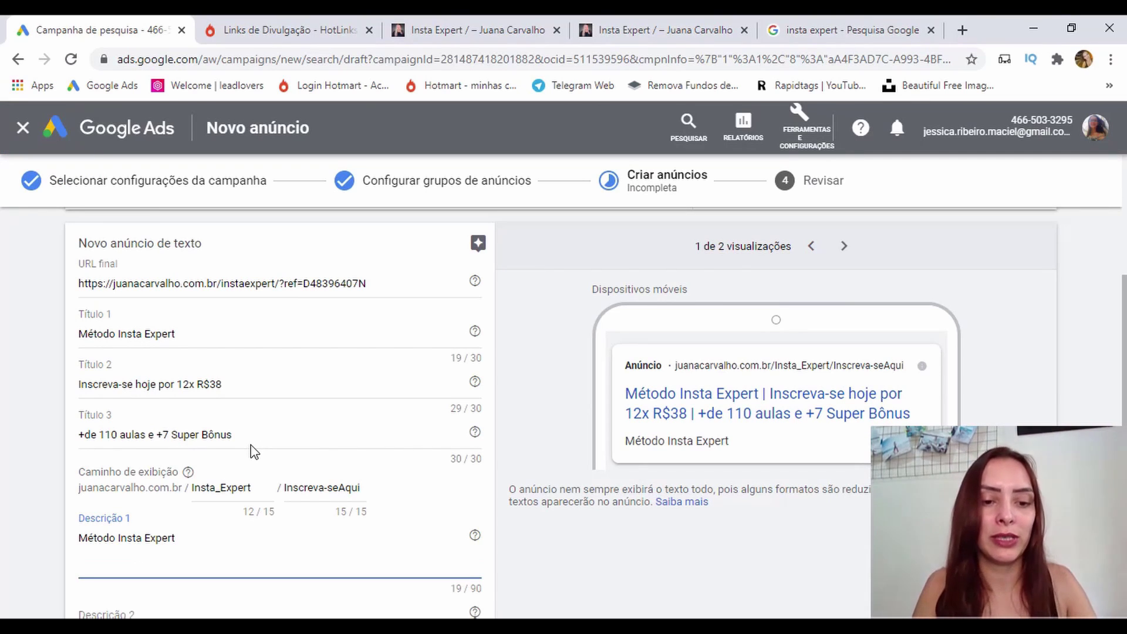
Append the "DESCUBRA Como Decolar o Instagram" headline from the Notepad notes to Descrição 1 and insert "- Aprenda" before it.
key("alt+Tab")
left_click_drag(96, 119, 224, 120)
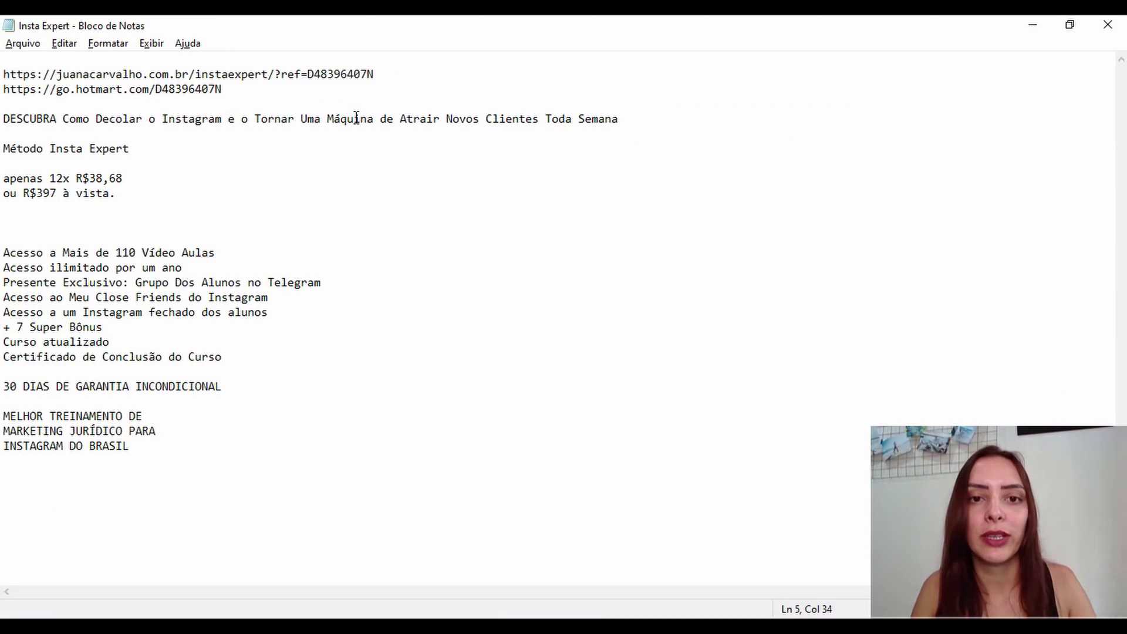
left_click(625, 117)
key("alt+Tab")
type("DESCUBRA Como Decolar o Instagram e o Tornar Uma Máquina de Atrair Novos Clientes Toda Semana")
left_click(209, 539)
type("-")
key("Caps_Lock")
type("A")
key("Caps_Lock")
type("prenda")
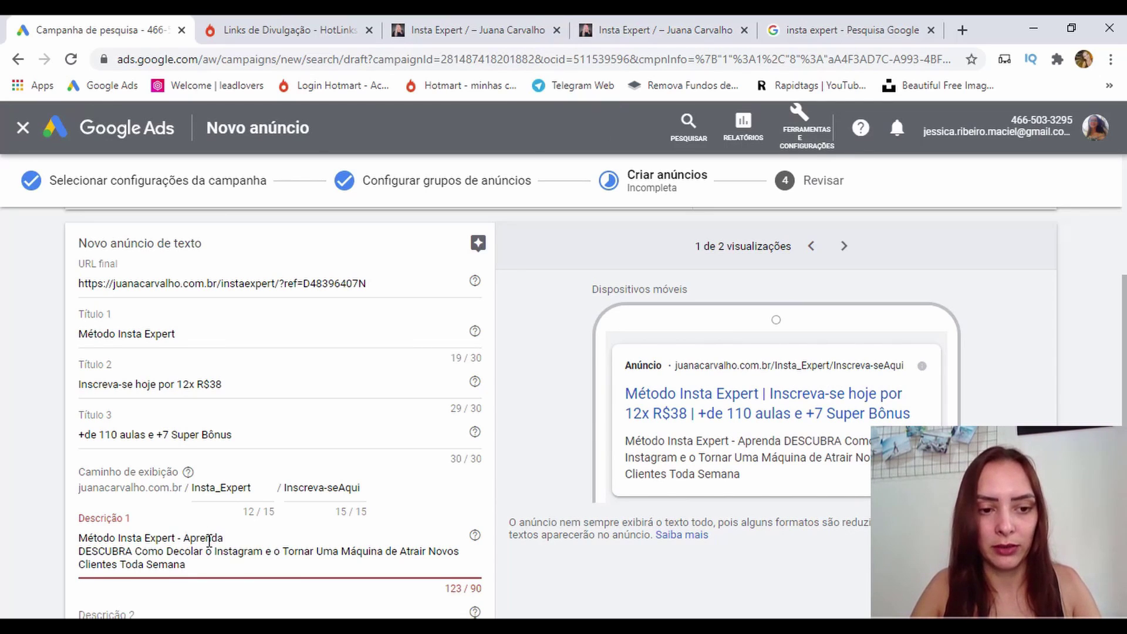
Replace "DESCUBRA Como" in Descrição 1 with lowercase "como", joining the line break so it follows "Aprenda".
key("shift+ctrl+Right")
key("shift+Right")
key("shift+Right")
type("c")
Delete "o Tornar Uma Máquina de" from Descrição 1 and review the shortened sentence.
key("Left")
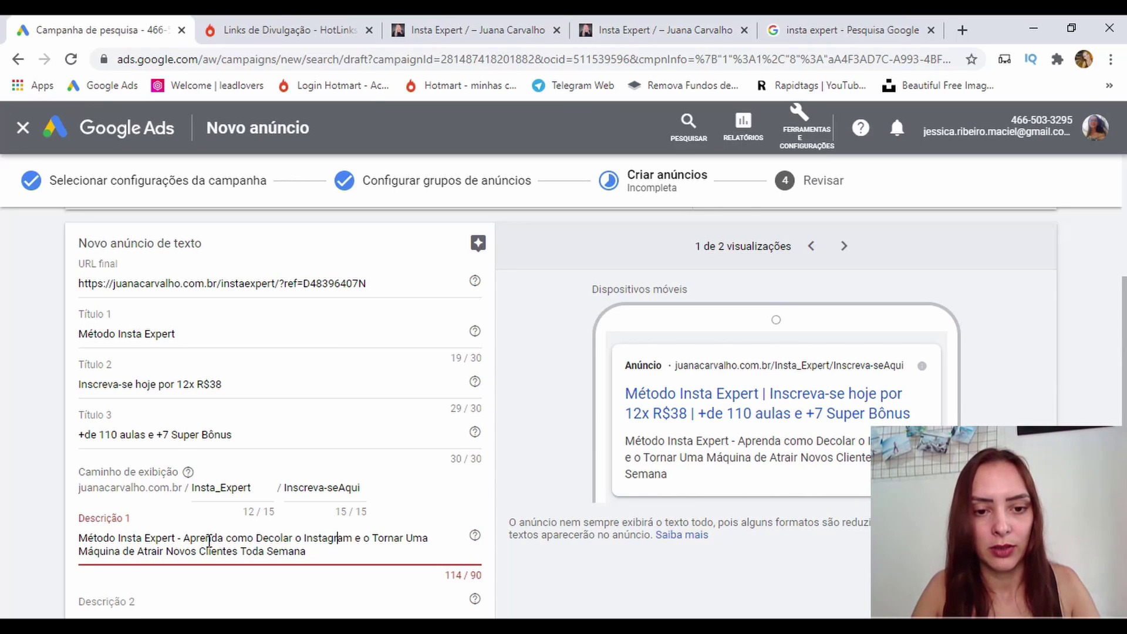
key("shift+Down")
key("shift+Left")
key("shift+Left")
key("shift+Left")
key("shift+Left")
key("shift+Left")
key("shift+Left")
key("shift+Left")
key("shift+Left")
key("shift+Left")
key("shift+Left")
key("shift+Left")
key("shift+Left")
key("shift+Left")
key("shift+Left")
key("shift+Left")
key("shift+Left")
key("shift+Left")
key("shift+Left")
key("shift+Left")
key("shift+Left")
key("shift+Left")
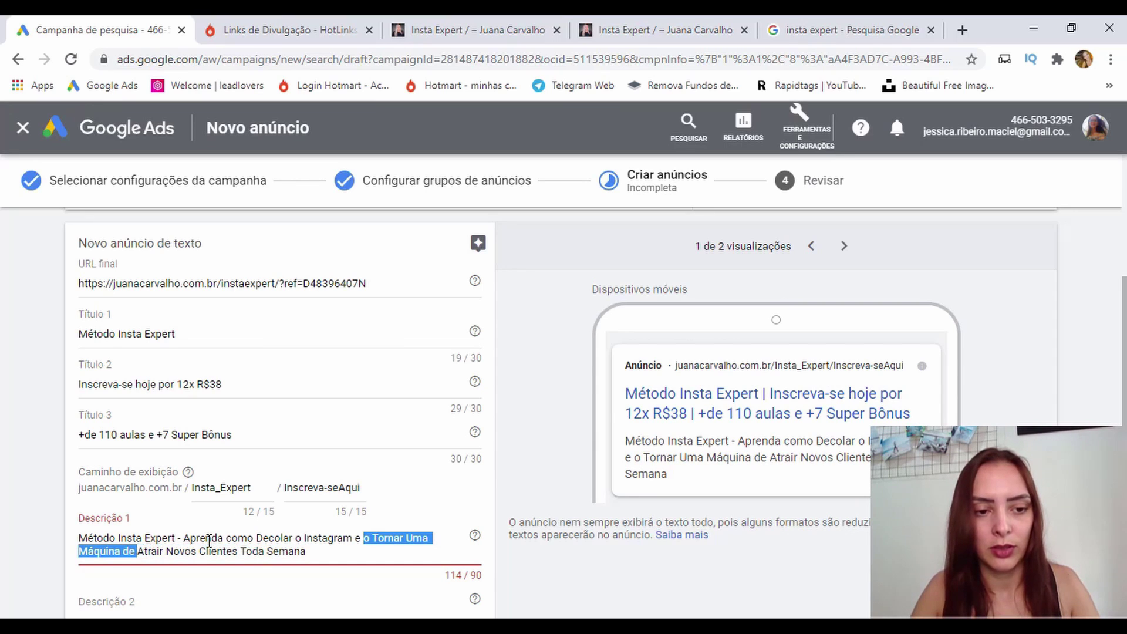
key("BackSpace")
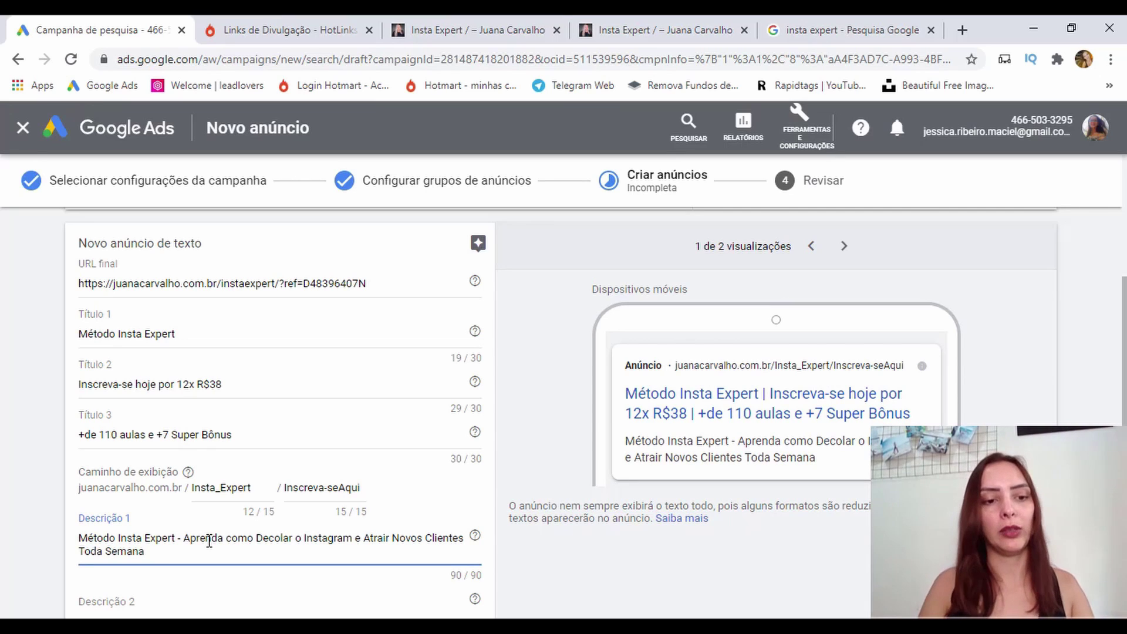
left_click_drag(156, 538, 222, 550)
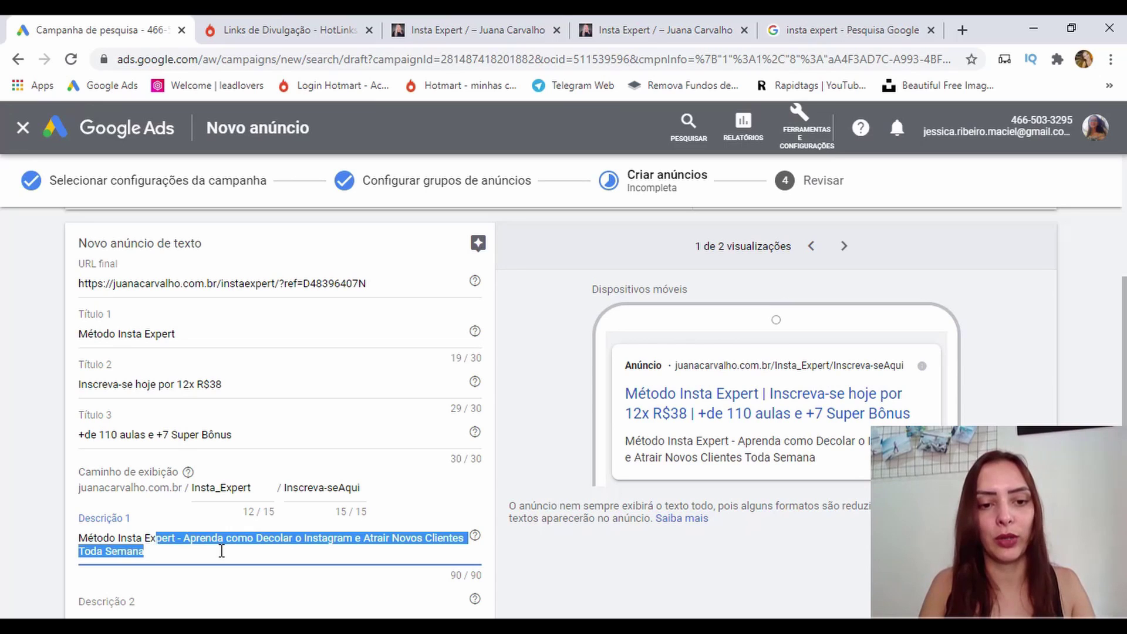
left_click(222, 550)
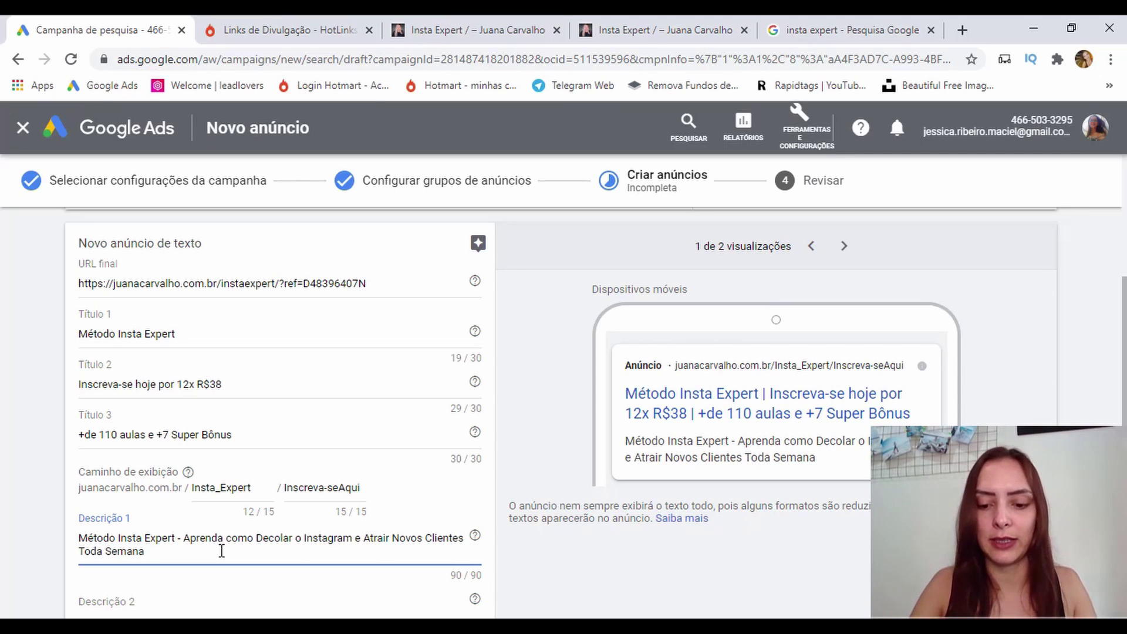
Using the Notepad notes, set Descrição 2 to "Treinamento para advogados. Acesso a mais de 110 video aulas e + 7 super bônus por apenas 12x R$38,68".
left_click(211, 603)
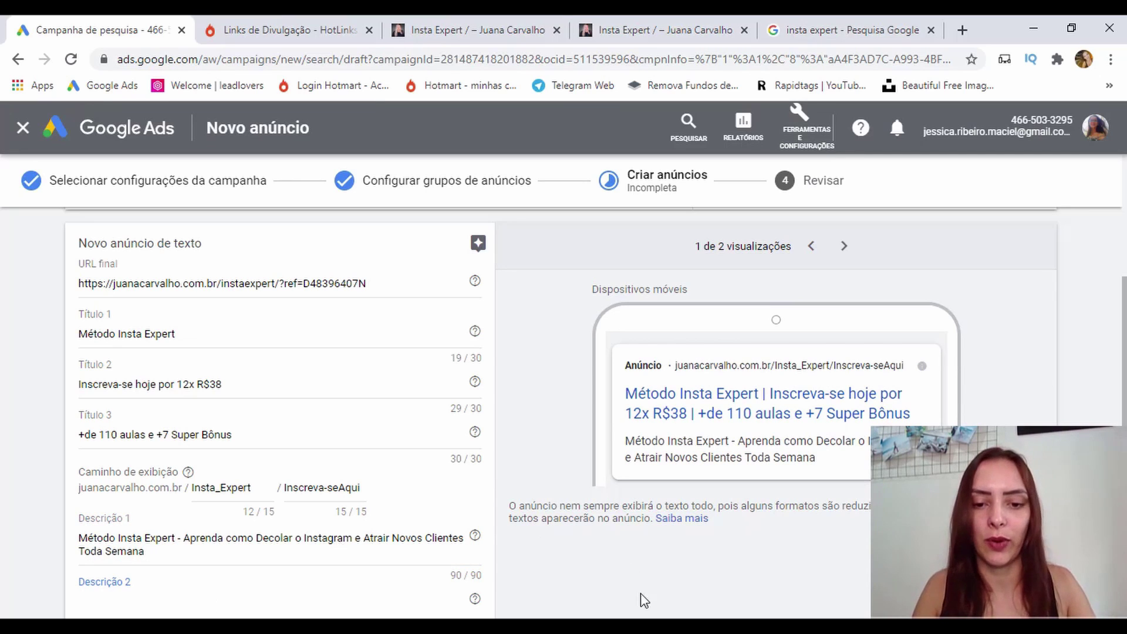
key("alt+Tab")
left_click(209, 455)
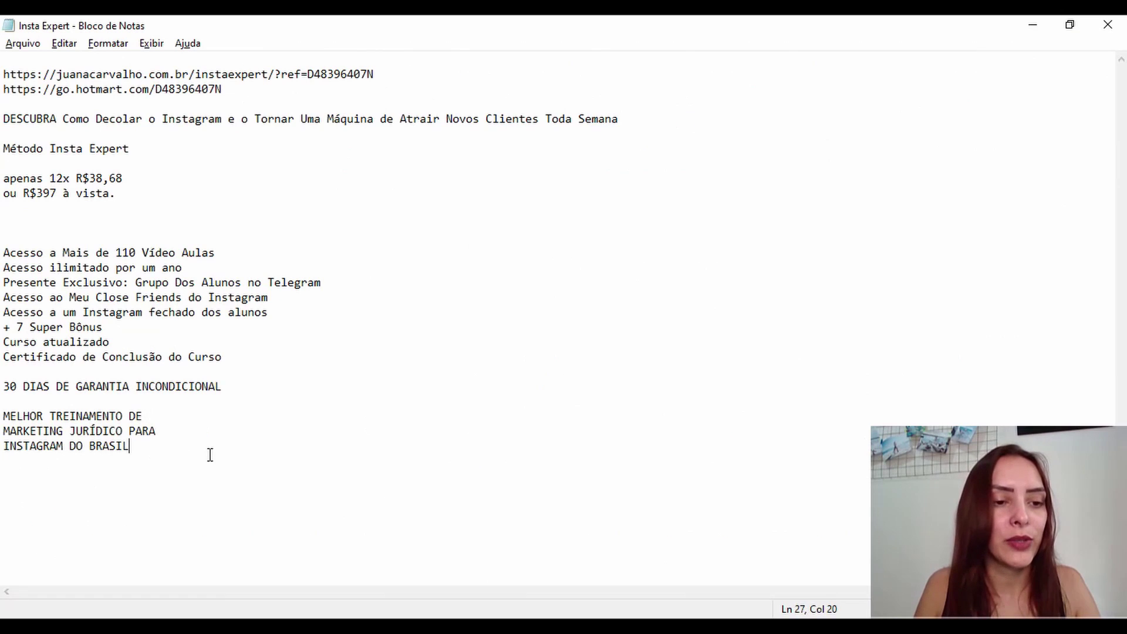
left_click(2, 409, "shift")
left_click(103, 445)
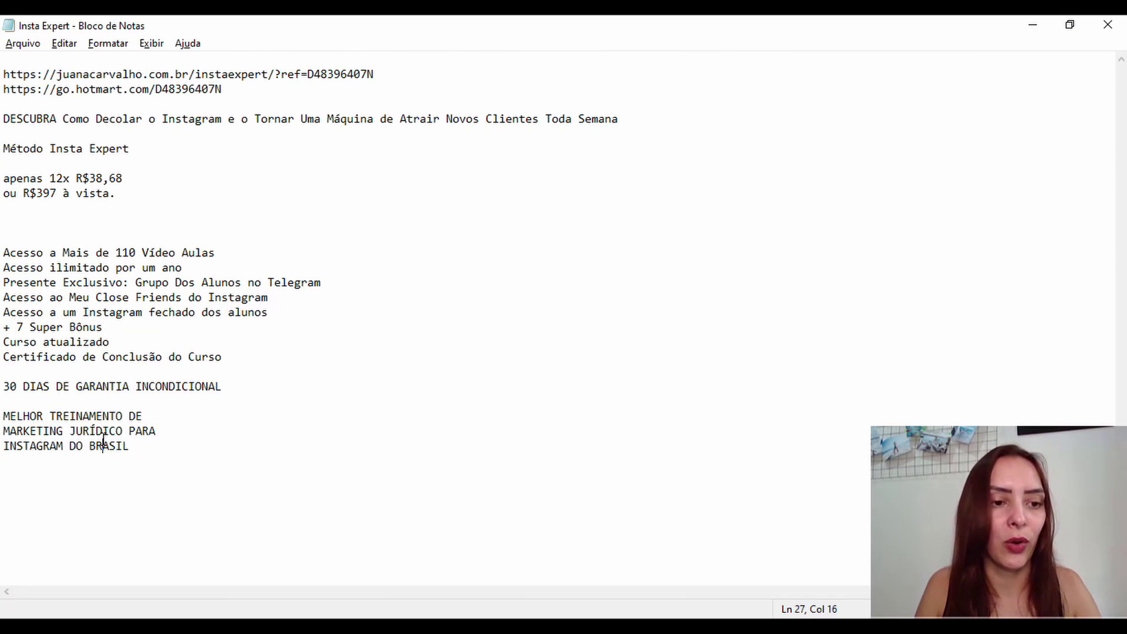
left_click_drag(48, 417, 122, 433)
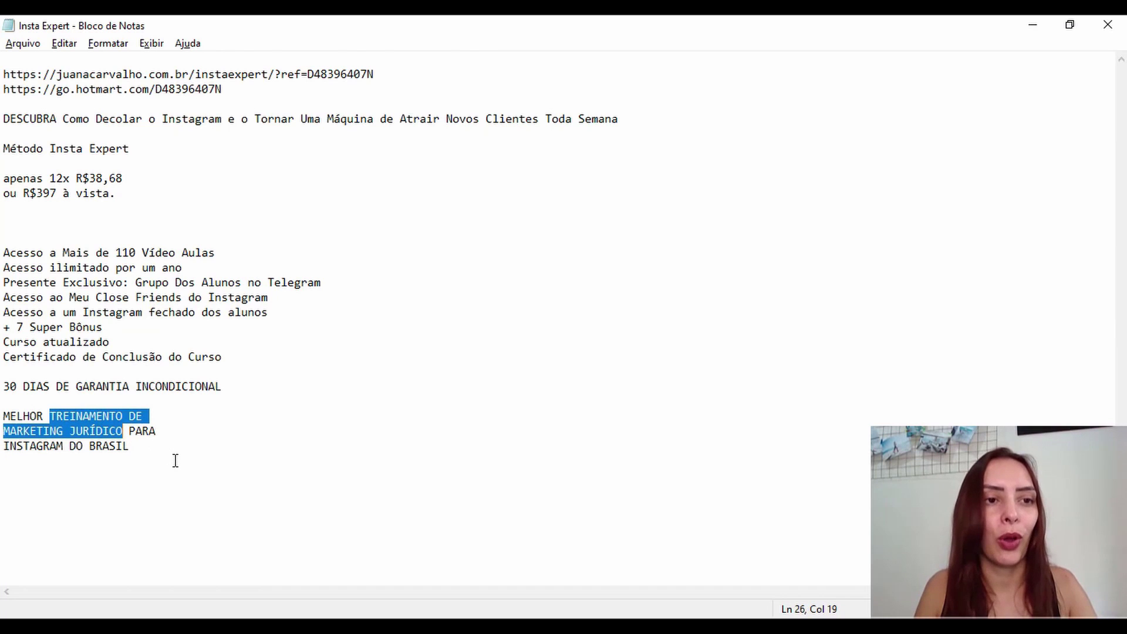
left_click_drag(175, 460, 2, 255)
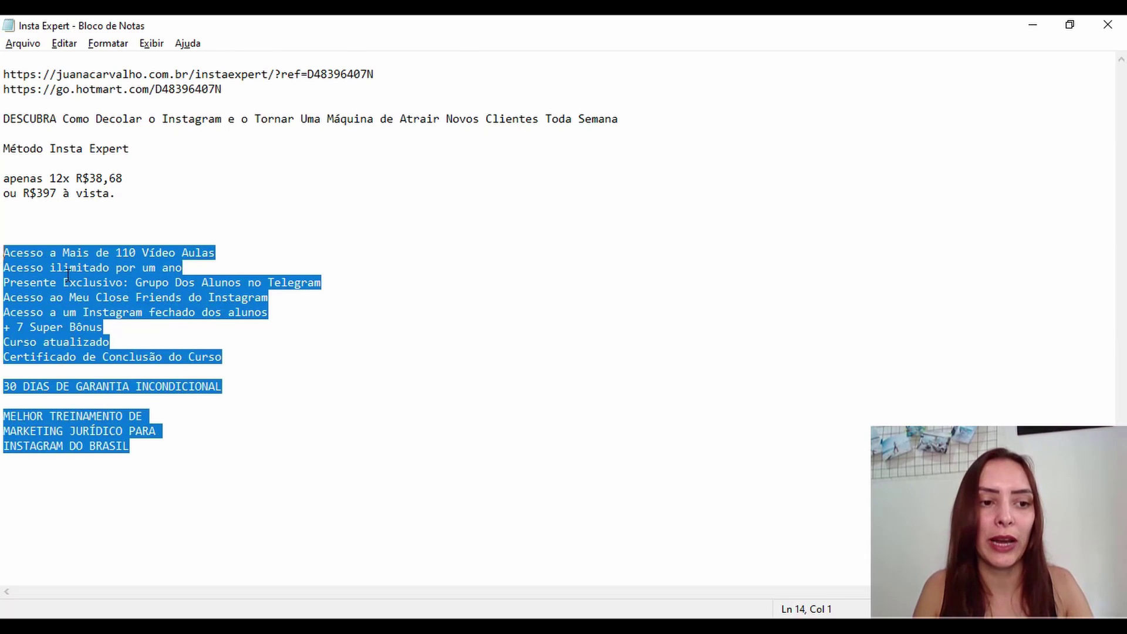
left_click(113, 312)
key("alt+Tab")
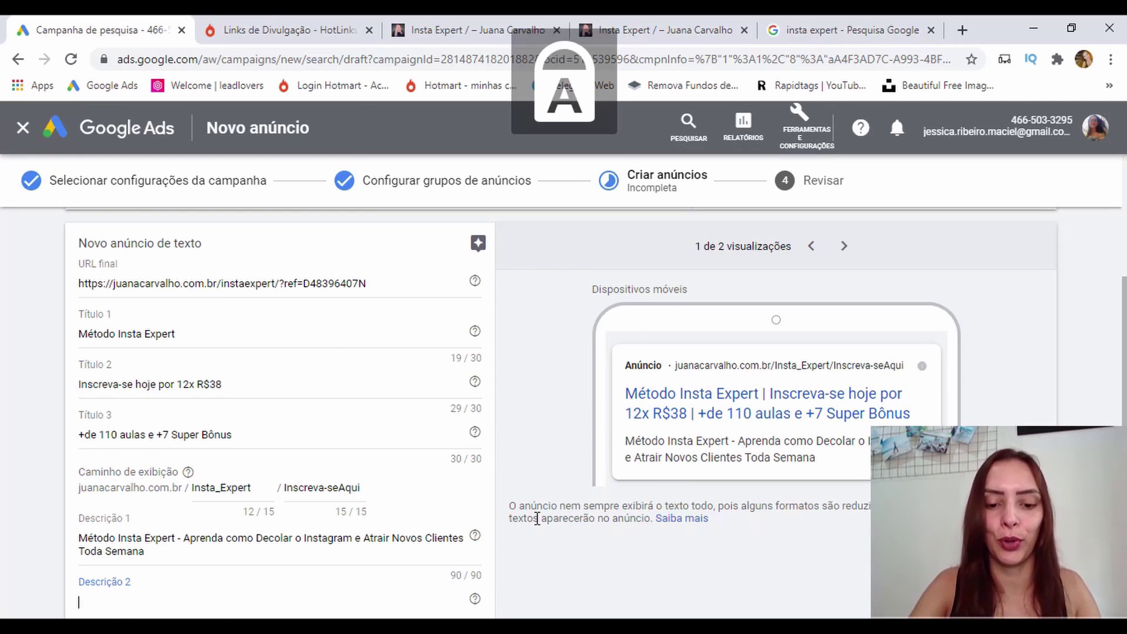
type("Treinamento para advogados. Acesso a mais de 110 video aulas e + 7 super bônus por apenas 12x R$38,68")
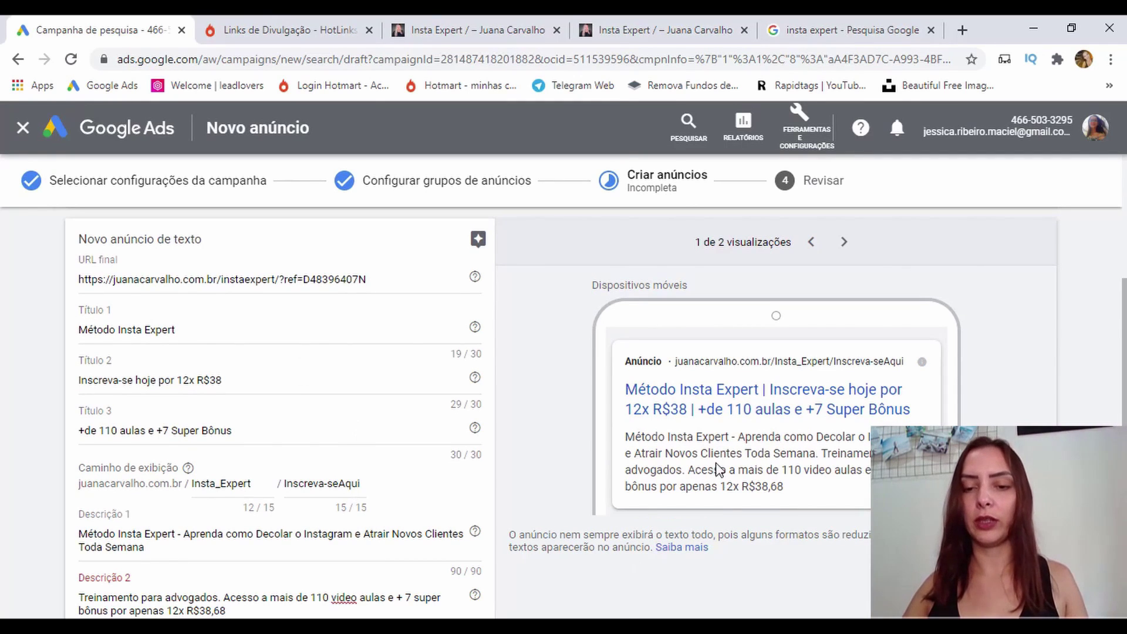
scroll(732, 452, "down", 1)
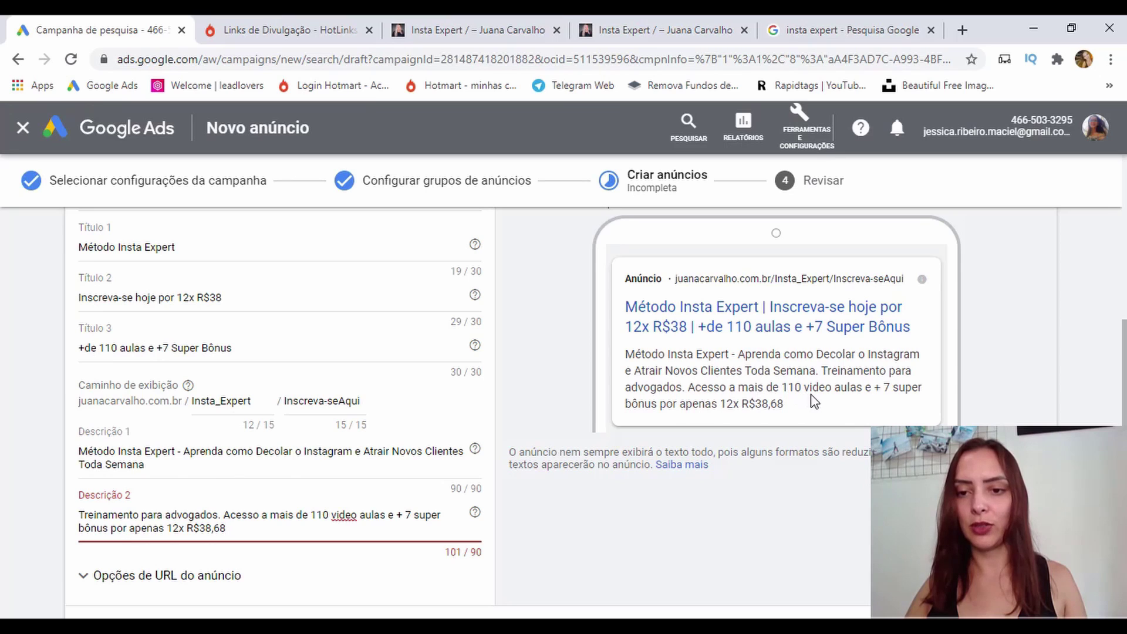
Check the original price, installment price, cash price and discount on the Insta Expert sales page, and return to the Google Ads form.
scroll(464, 528, "down", 2)
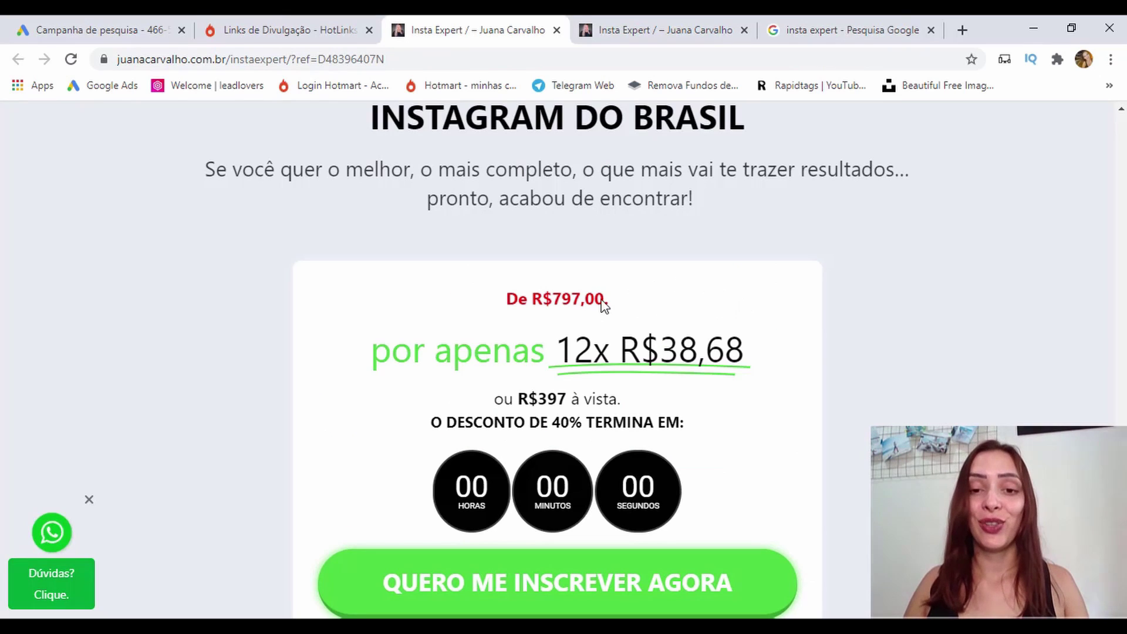
left_click_drag(507, 299, 684, 423)
left_click(898, 337)
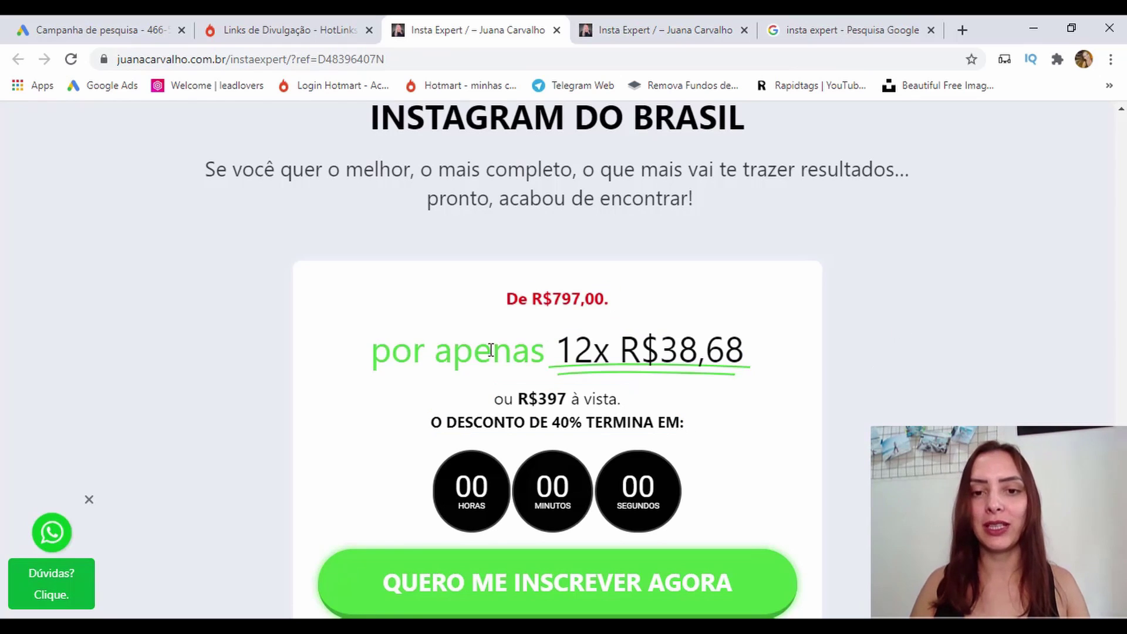
left_click_drag(533, 298, 646, 408)
left_click(643, 404)
key("alt+Tab")
key("alt+Tab")
left_click(124, 26)
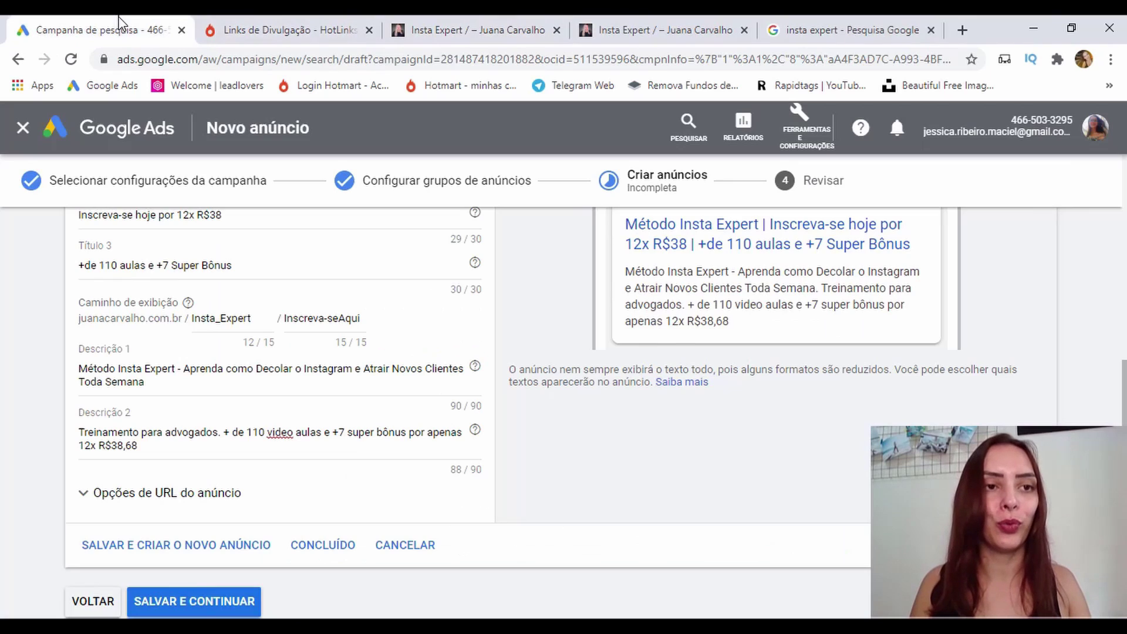
Change the ad's Título 2 to "Inscreva-se hoje com 40%off" and Título 3 to "De R$797 por R$397".
triple_click(258, 267)
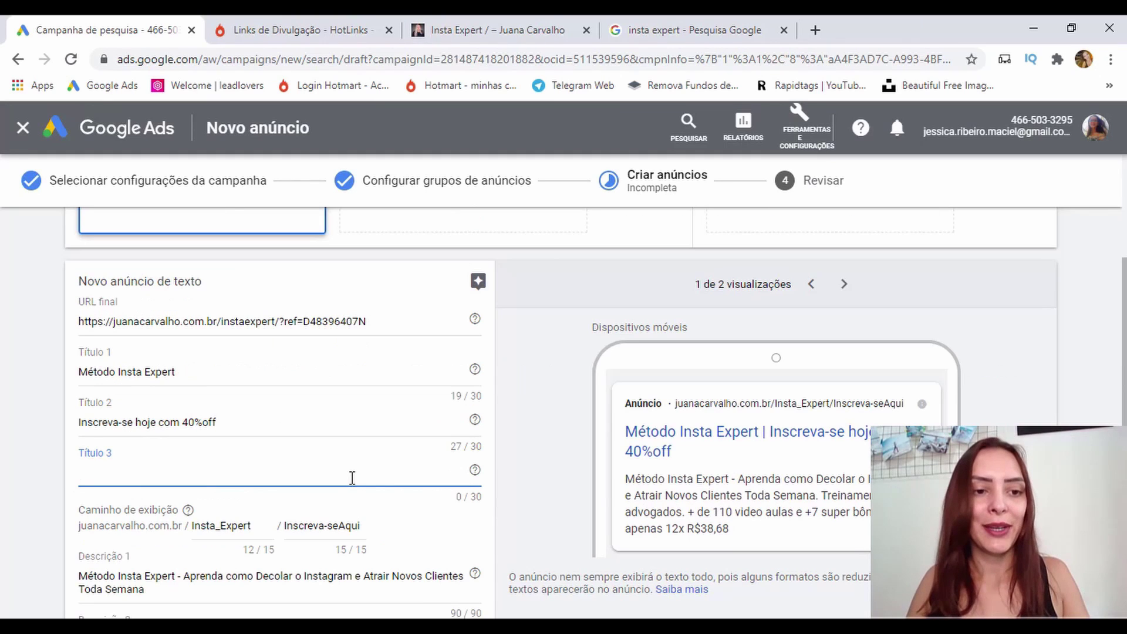
scroll(297, 493, "down", 1)
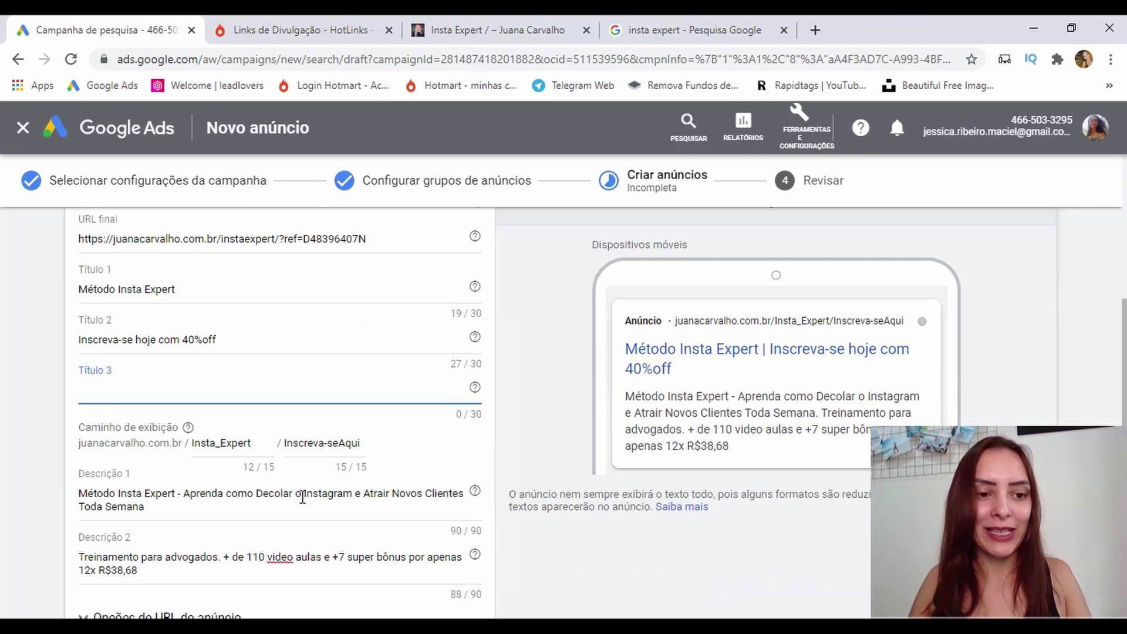
key("Caps_Lock")
key("Caps_Lock")
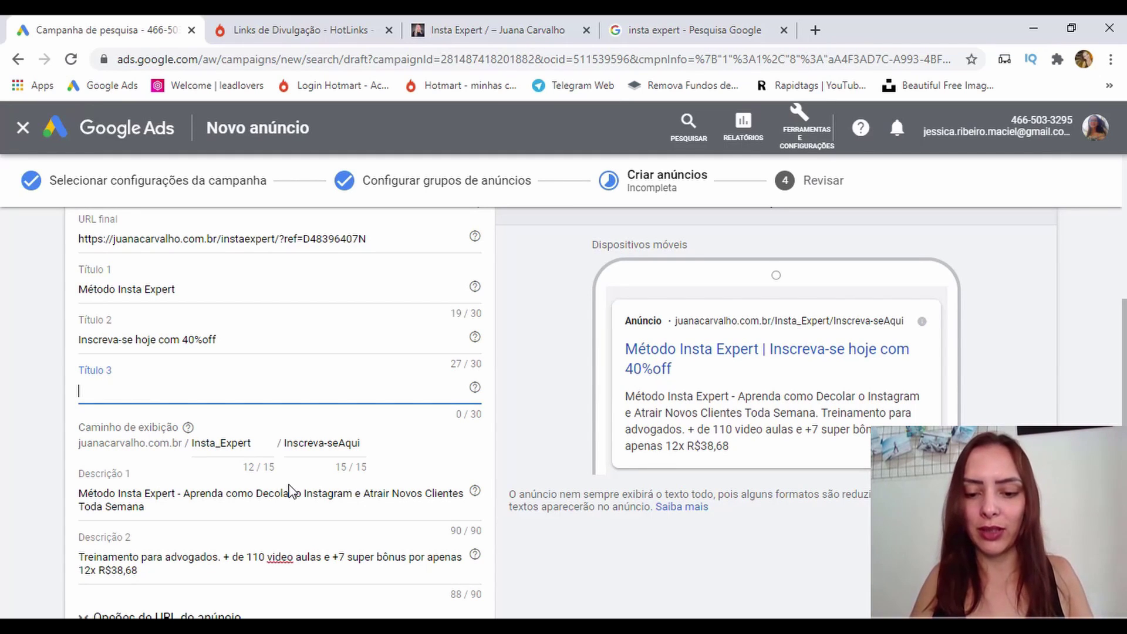
left_click(276, 30)
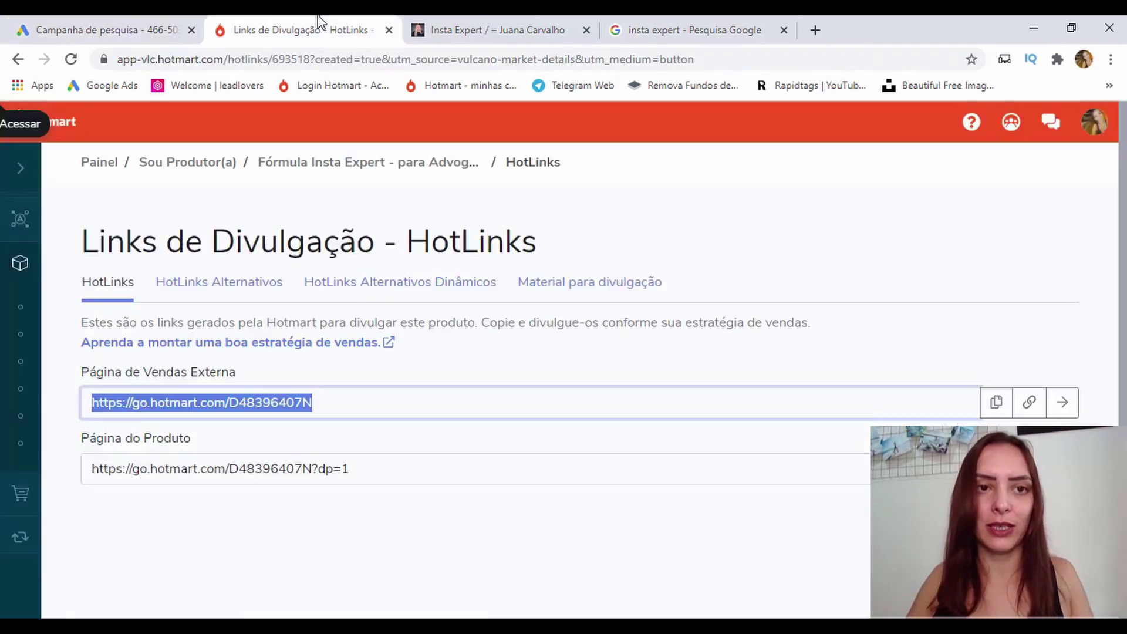
left_click(464, 26)
left_click(93, 26)
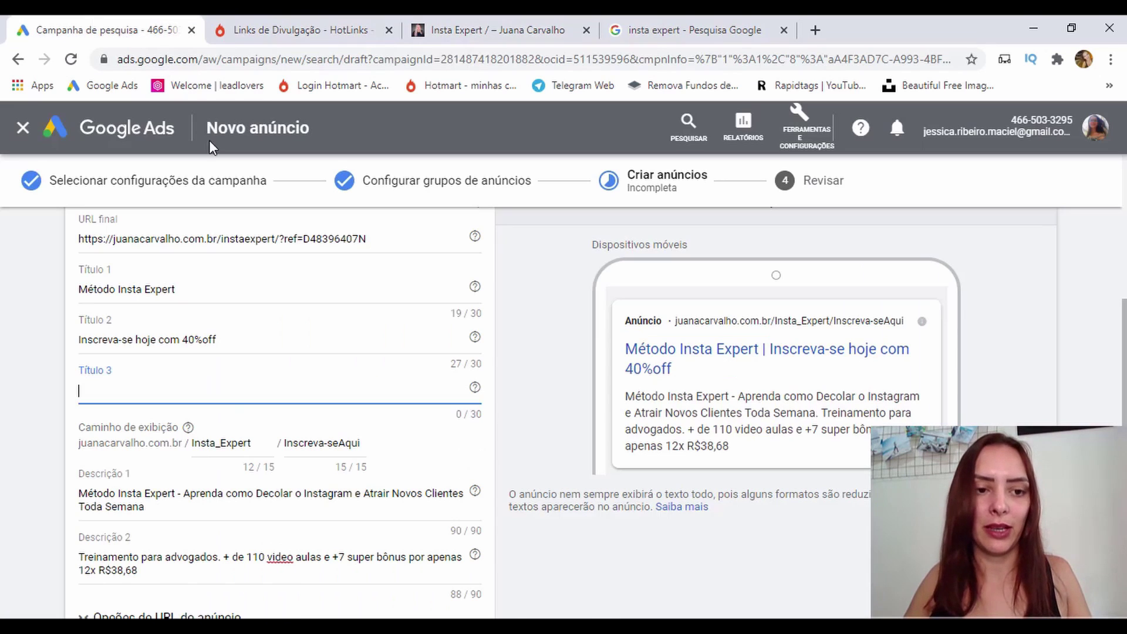
type("De R$797 por R$397")
Expand the ad's URL options and open the Modelo de acompanhamento field for entry.
scroll(439, 438, "down", 1)
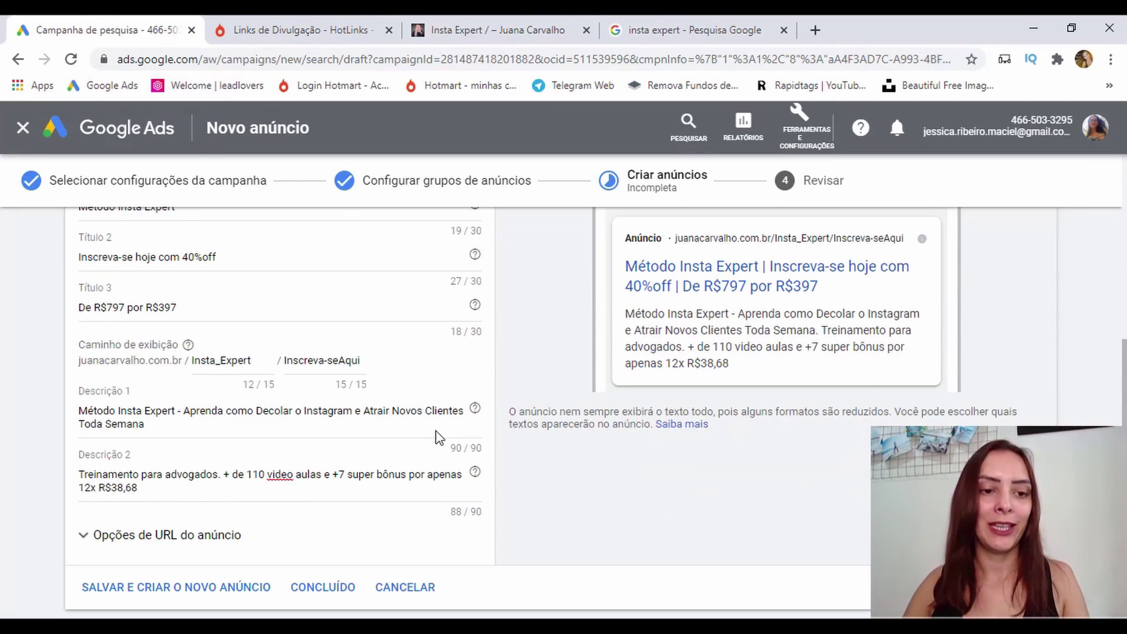
scroll(439, 438, "down", 1)
left_click(184, 463)
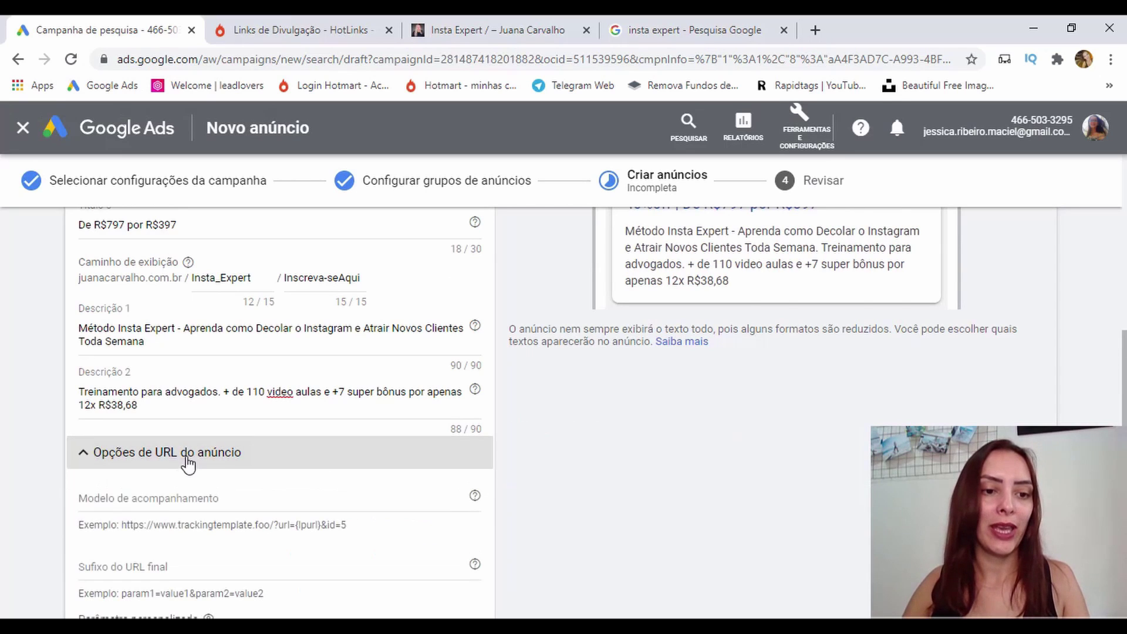
scroll(184, 463, "down", 1)
left_click(209, 417)
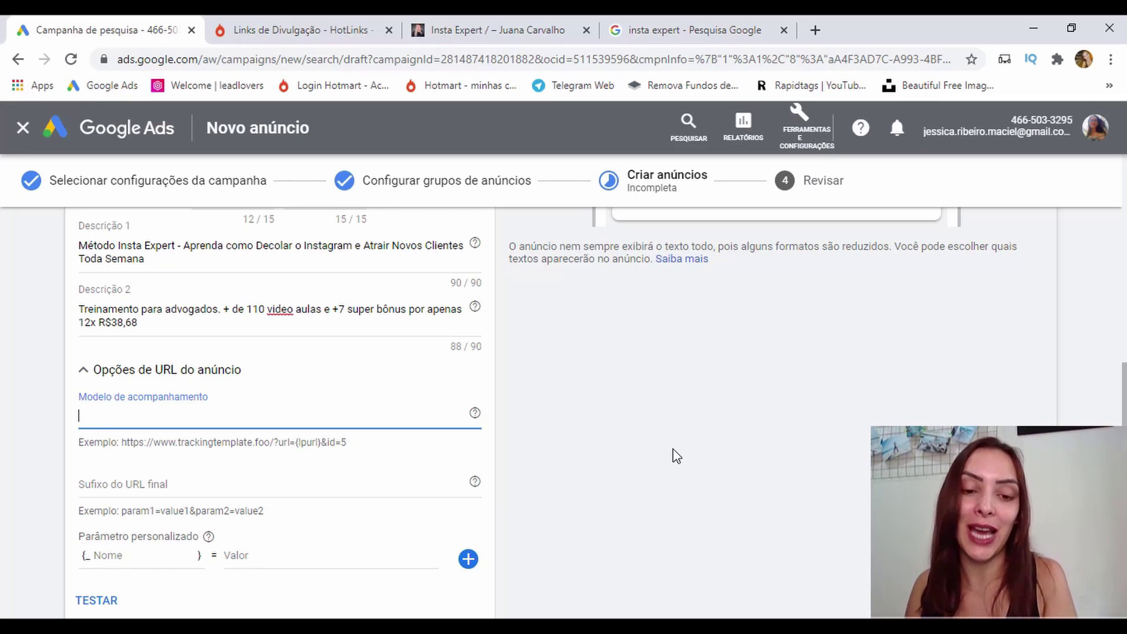
Select the go.hotmart.com affiliate link in the Notepad notes and return to the Google Ads ad form.
mouse_move(628, 626)
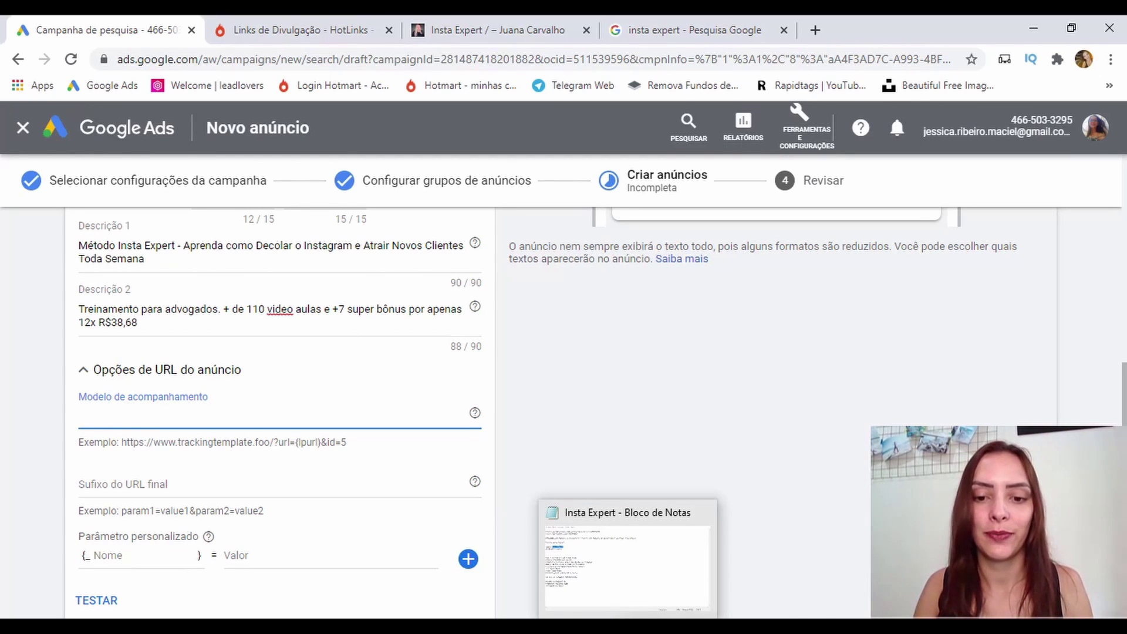
left_click(628, 626)
left_click(11, 91)
key("shift+End")
left_click(11, 91)
key("shift+End")
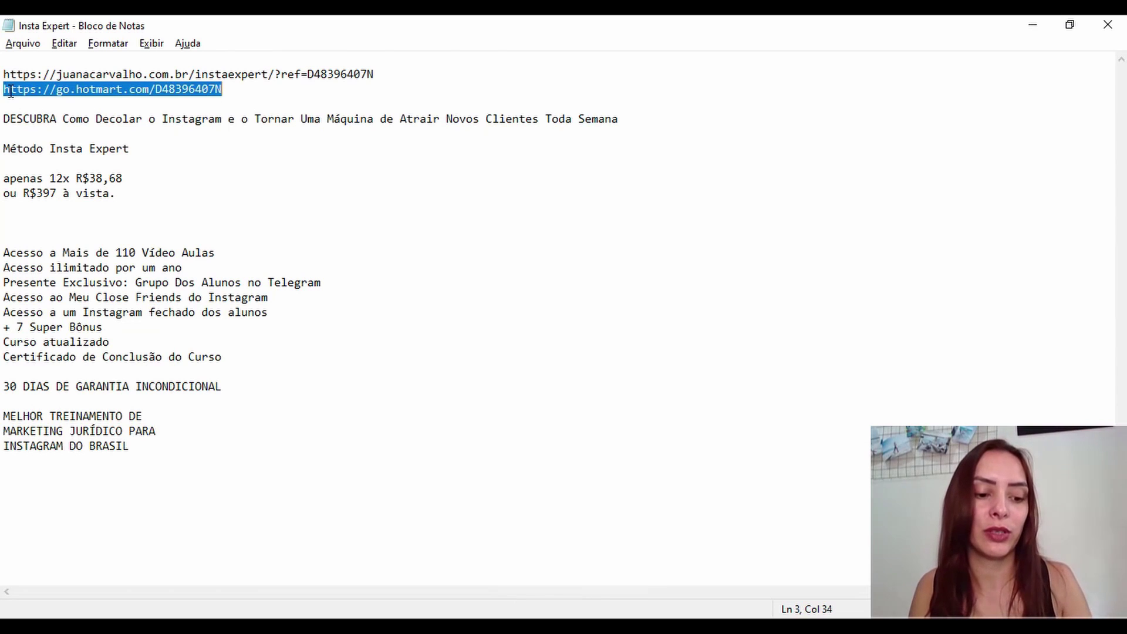
left_click(1021, 29)
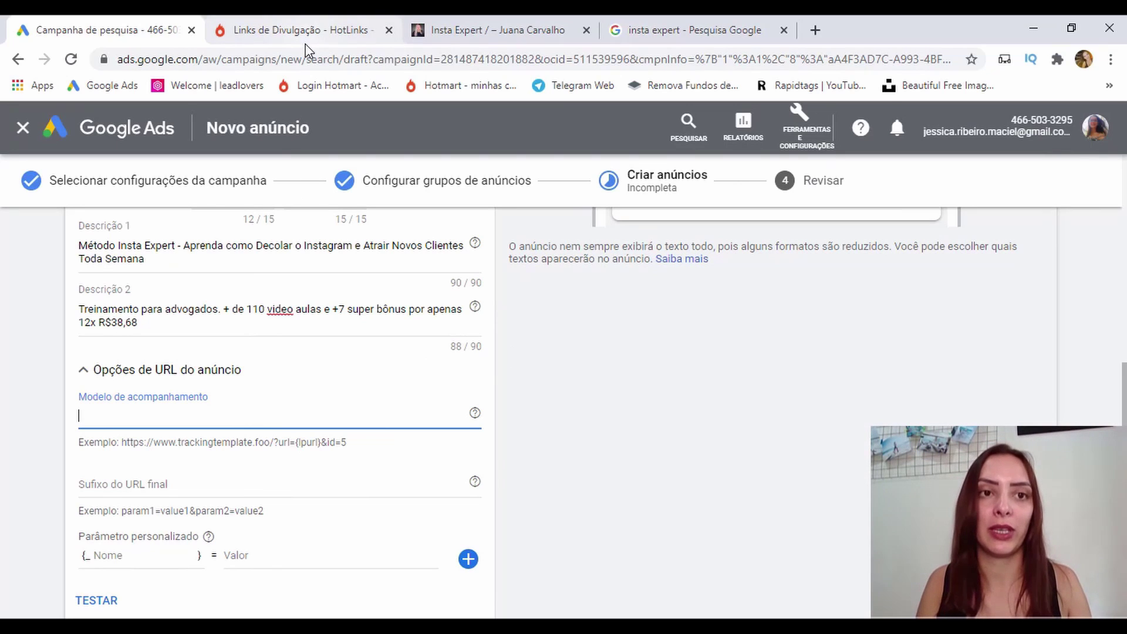
Copy the Página de Vendas Externa affiliate link from Hotmart's HotLinks and paste it into the ad's Modelo de acompanhamento field.
left_click(295, 30)
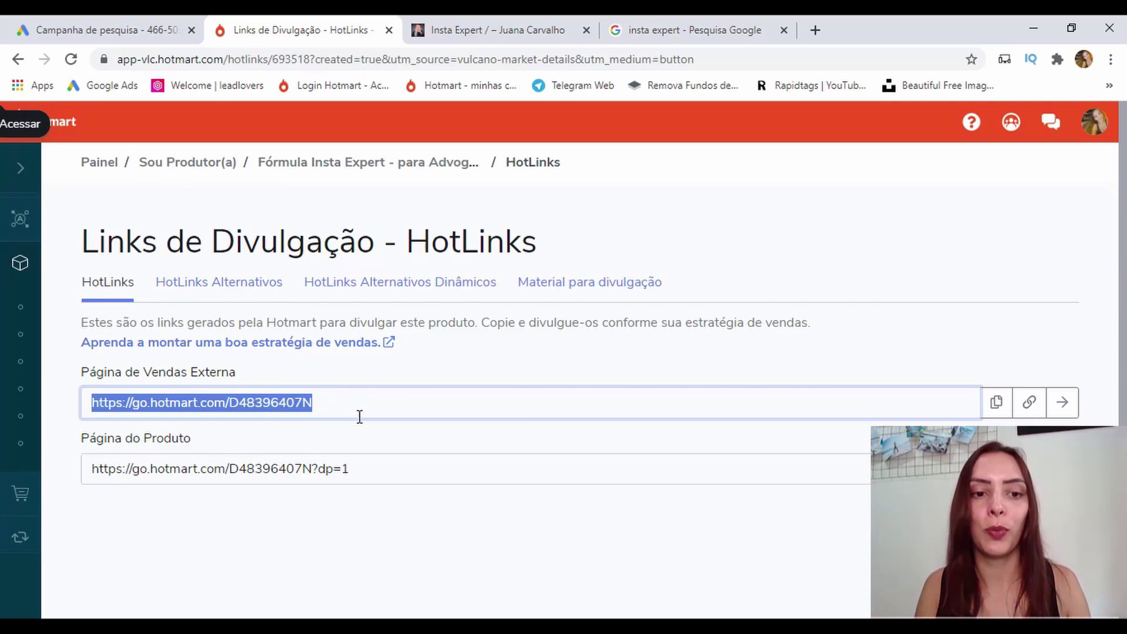
left_click(91, 33)
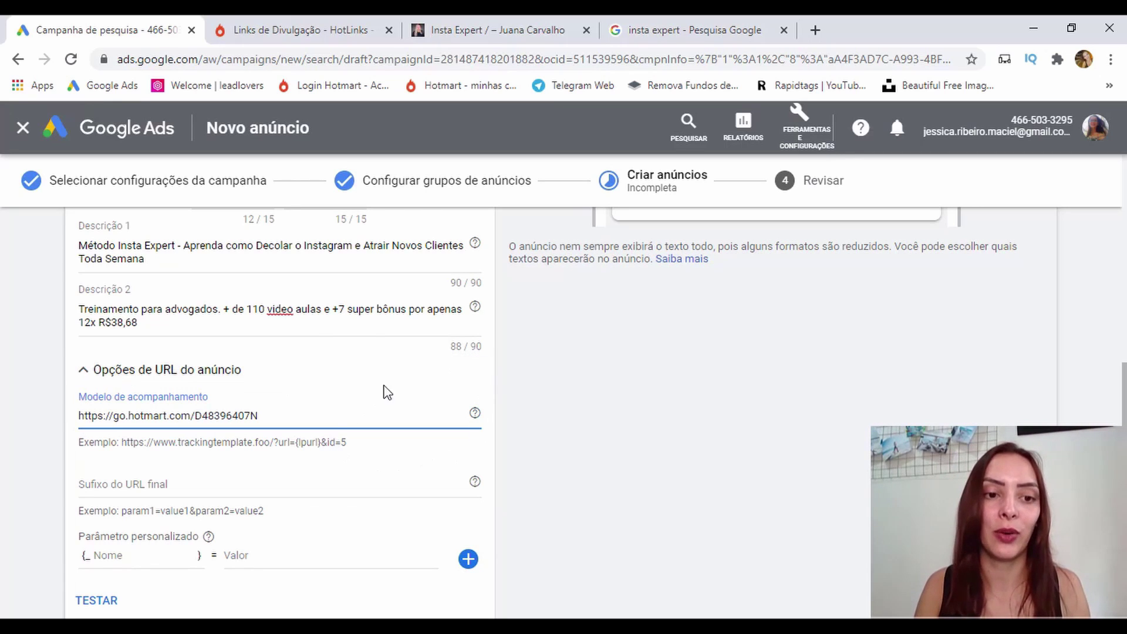
triple_click(203, 415)
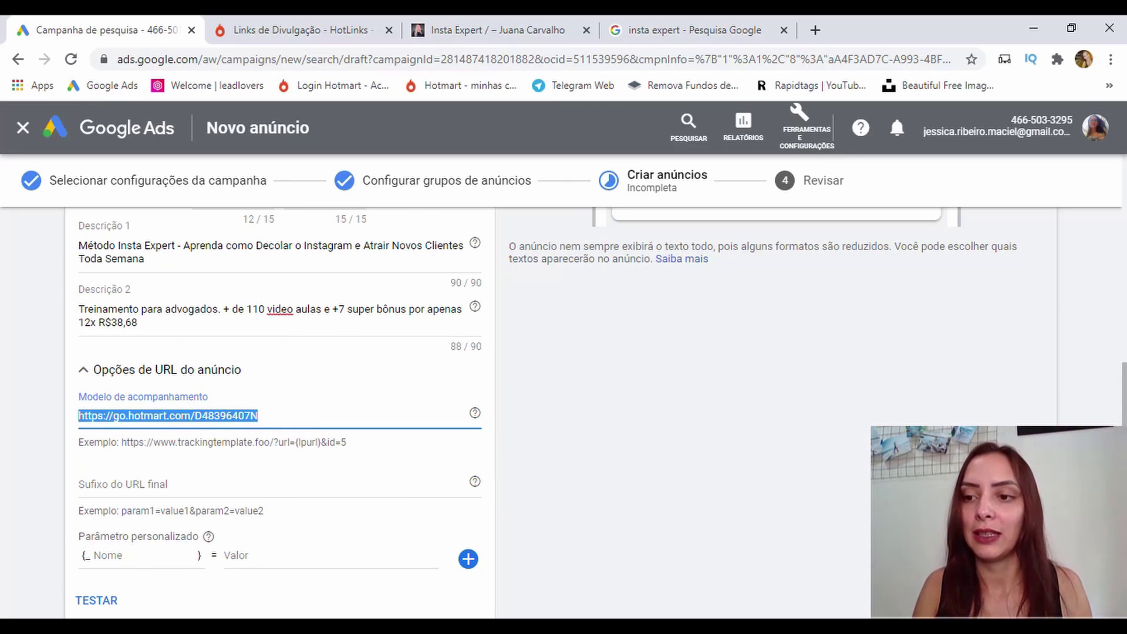
Compare the ad's URL final with the address of the external sales page opened from Hotmart's HotLinks, checking the ref code.
scroll(664, 408, "up", 8)
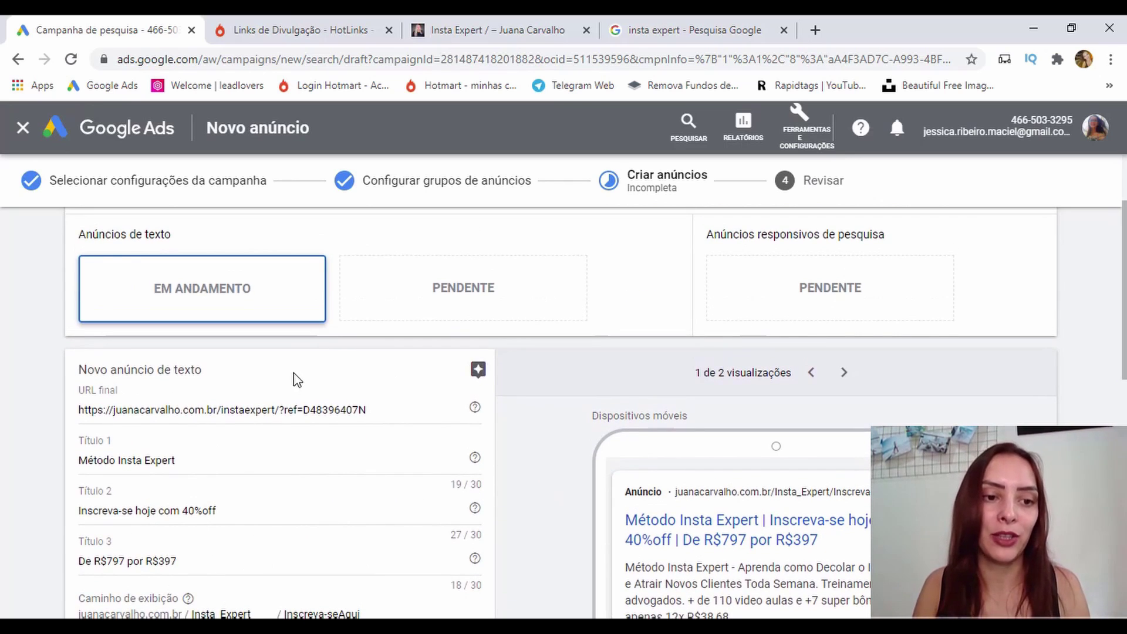
triple_click(268, 411)
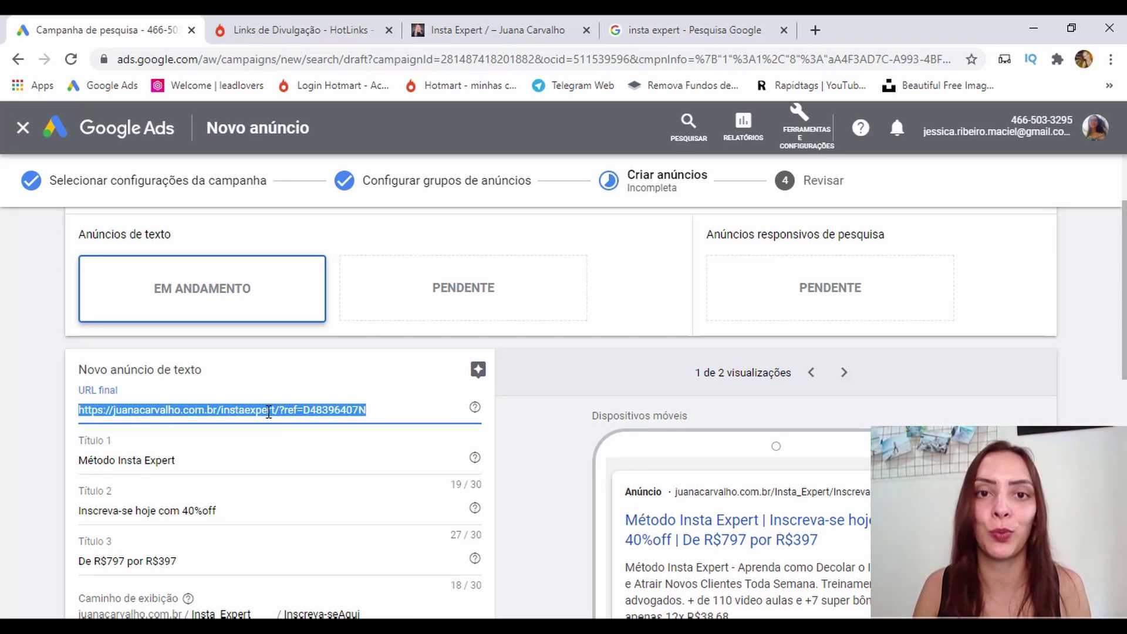
left_click(285, 23)
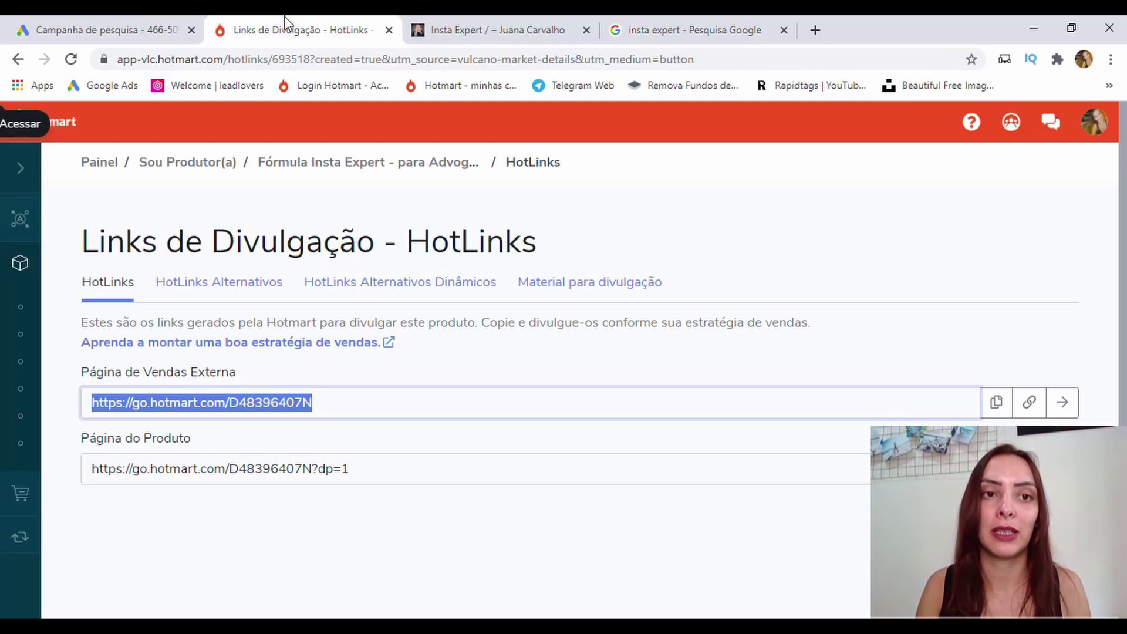
left_click(1072, 411)
left_click(1062, 402)
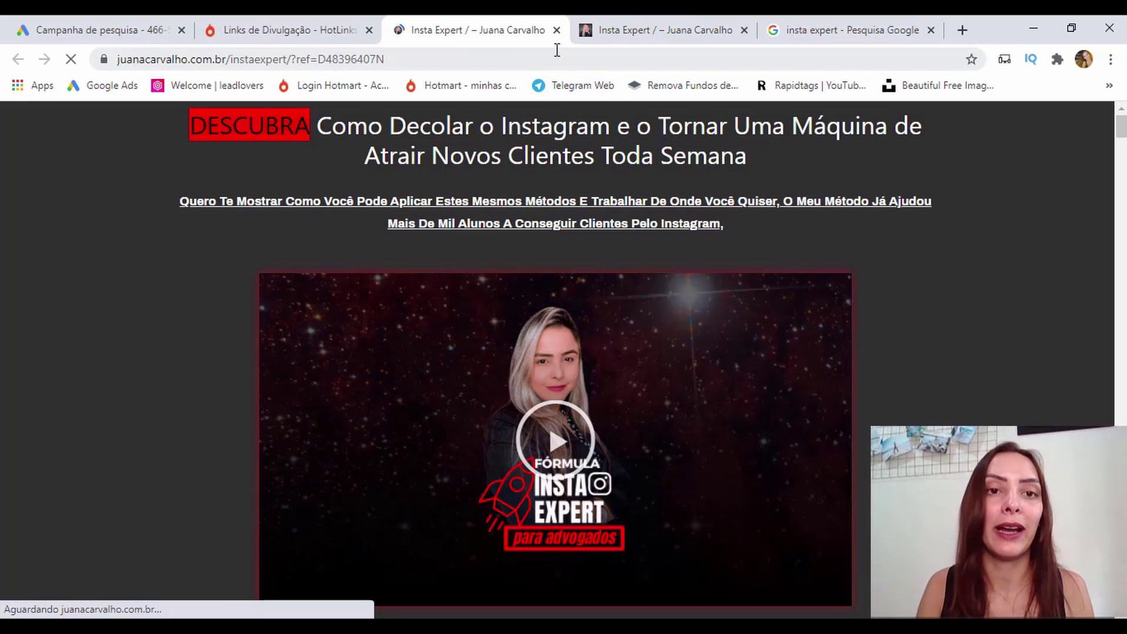
double_click(428, 54)
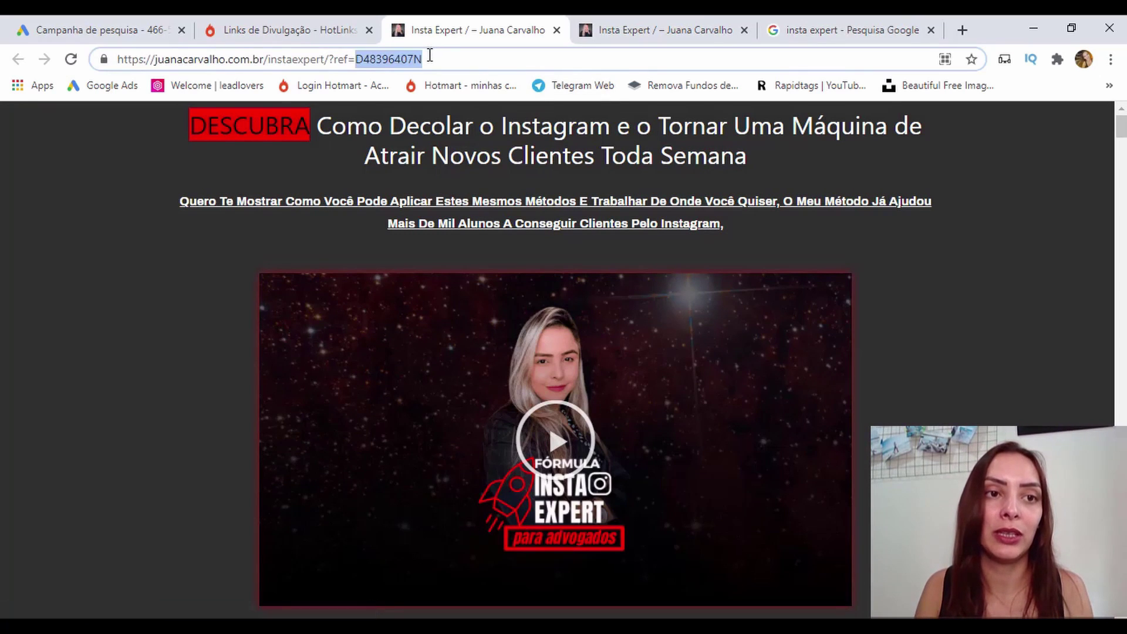
left_click(429, 55)
double_click(429, 55)
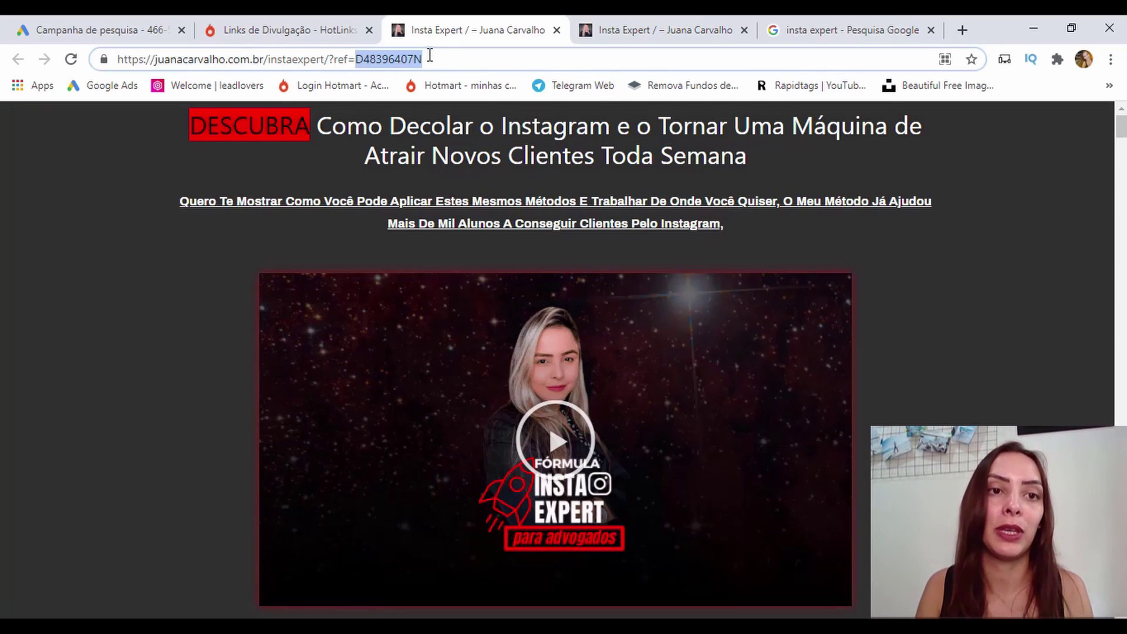
left_click(82, 27)
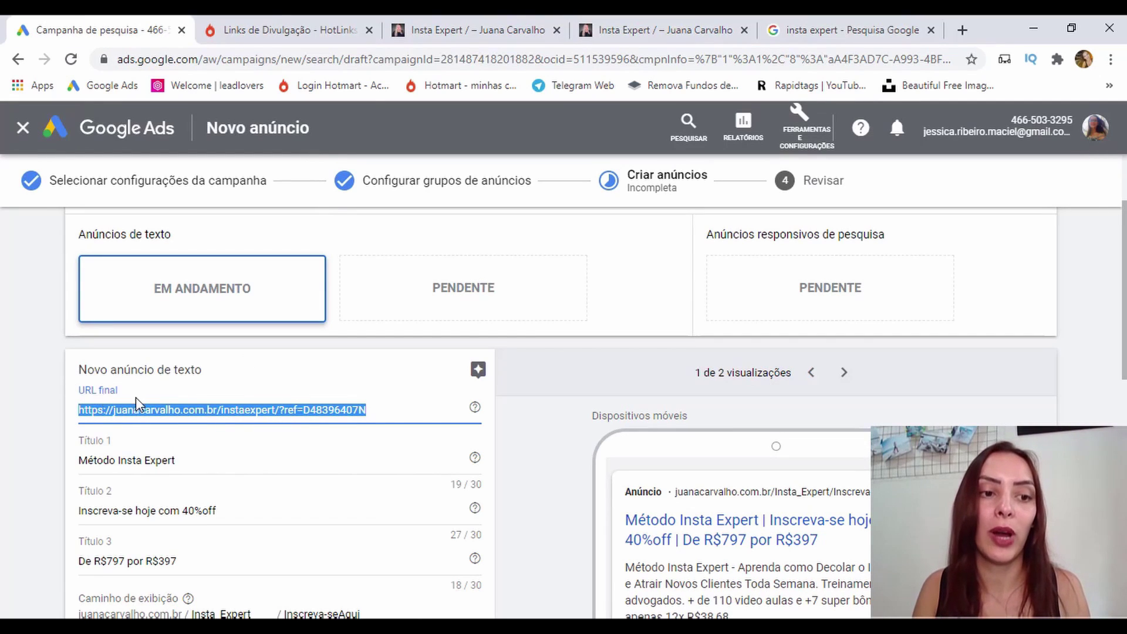
left_click(508, 446)
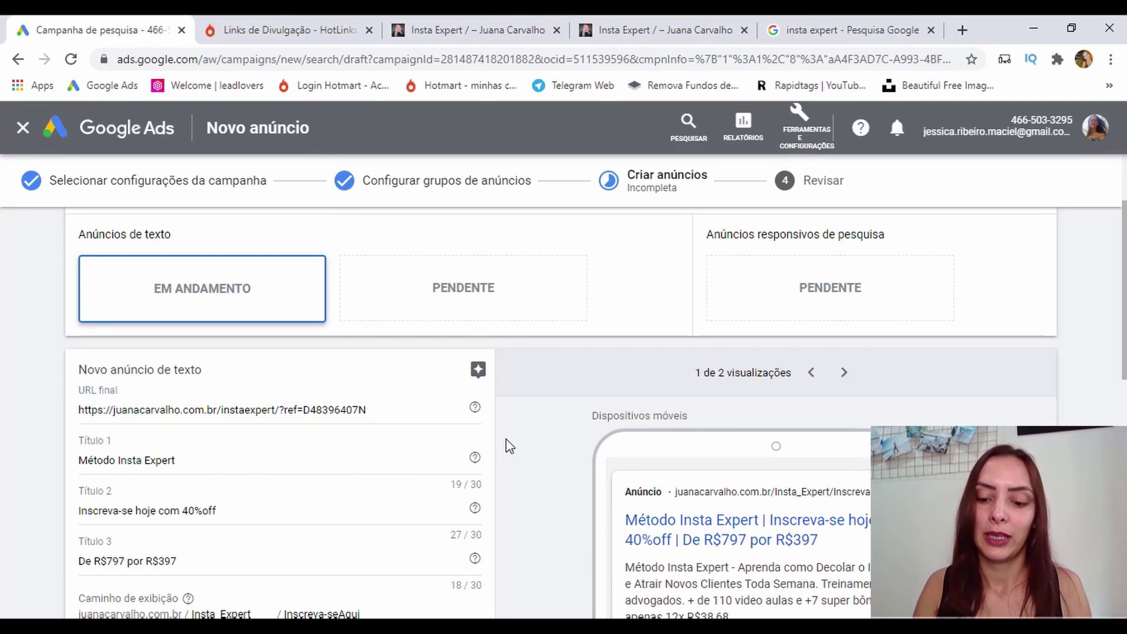
Check the Modelo de acompanhamento link against the Página de Vendas Externa link on Hotmart, and return to the ad form.
scroll(508, 447, "down", 8)
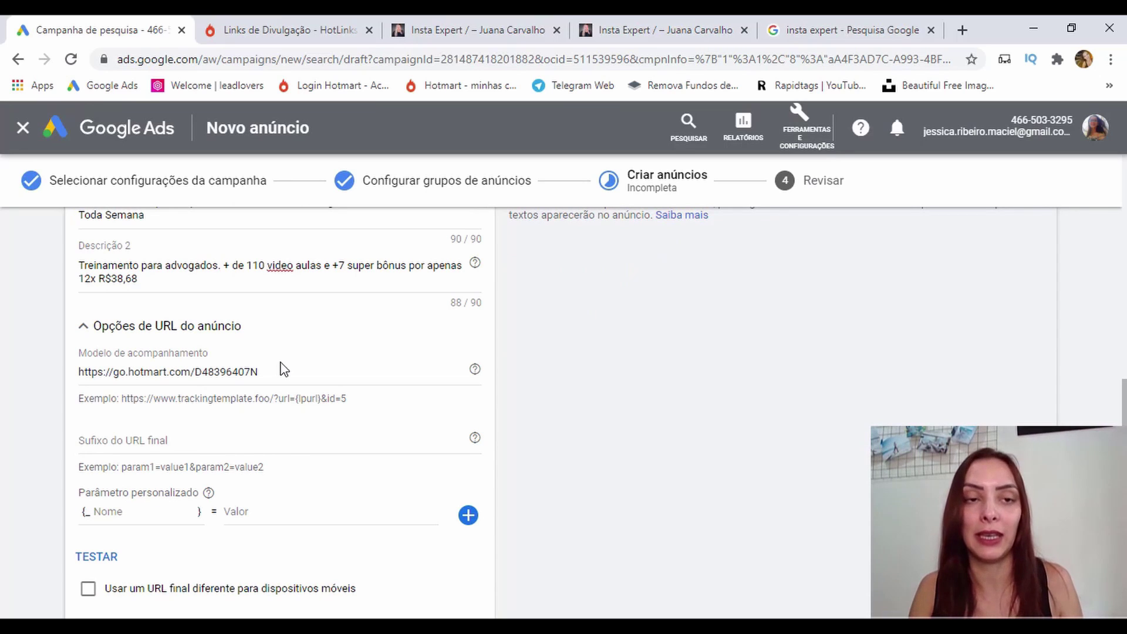
left_click(215, 28)
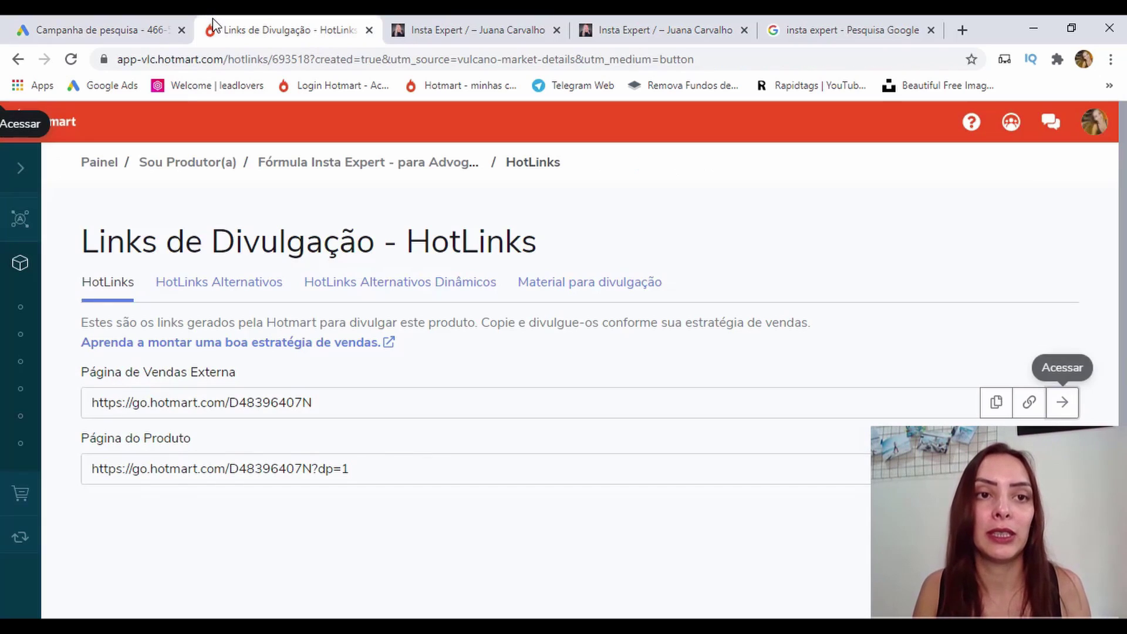
triple_click(351, 417)
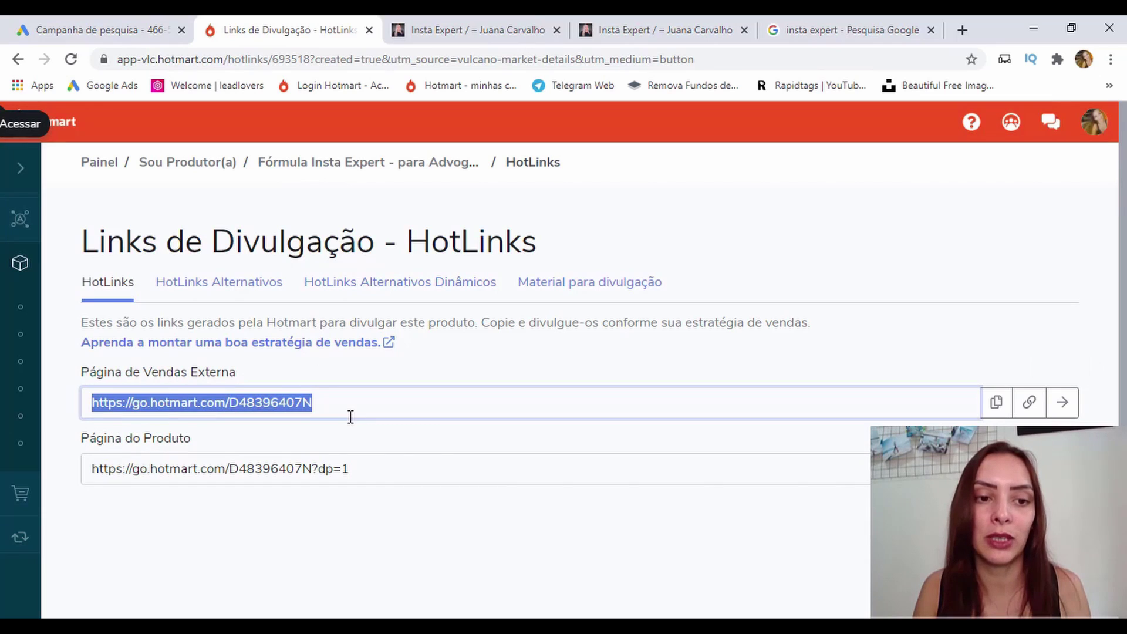
left_click(108, 26)
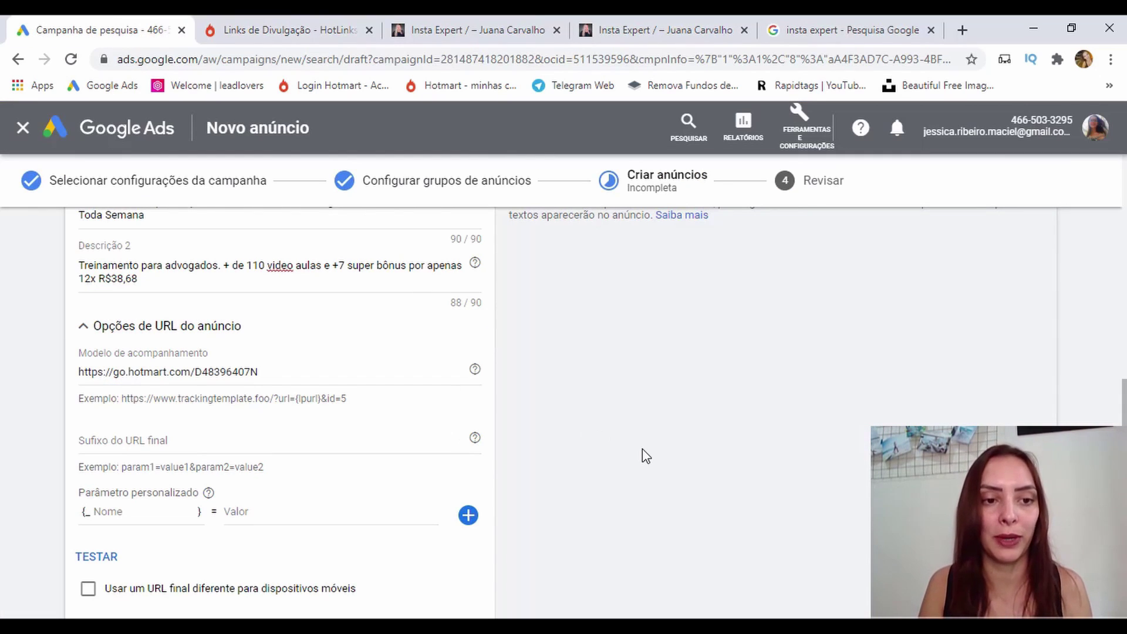
Save the text ad, continue to the campaign review, and publish the campaign with confirmation.
scroll(646, 456, "down", 2)
scroll(646, 456, "down", 3)
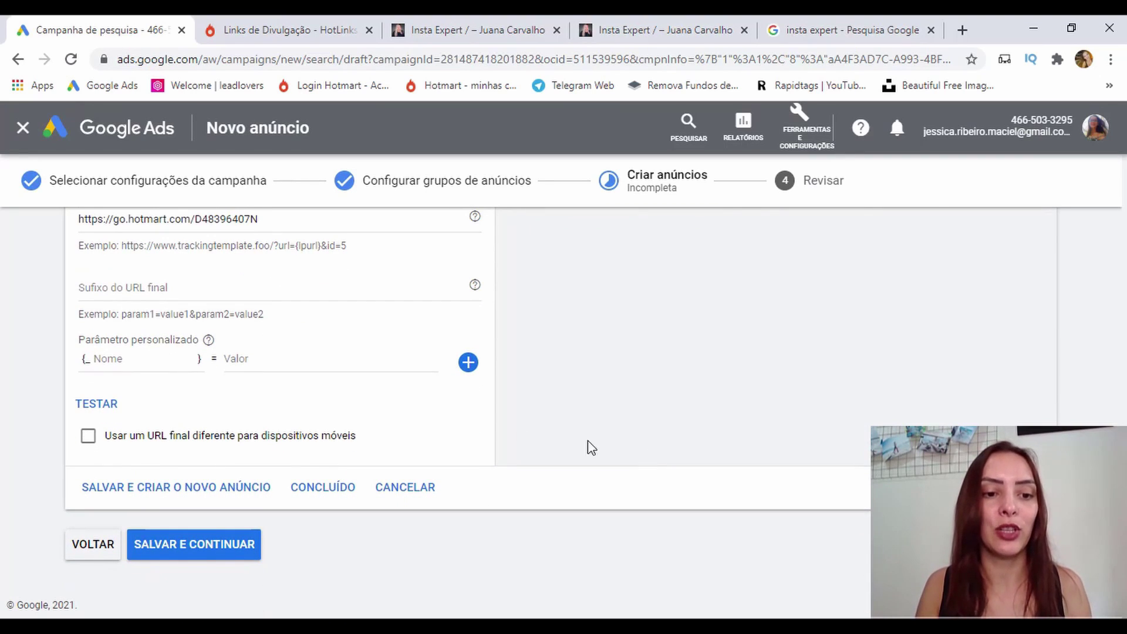
left_click(187, 546)
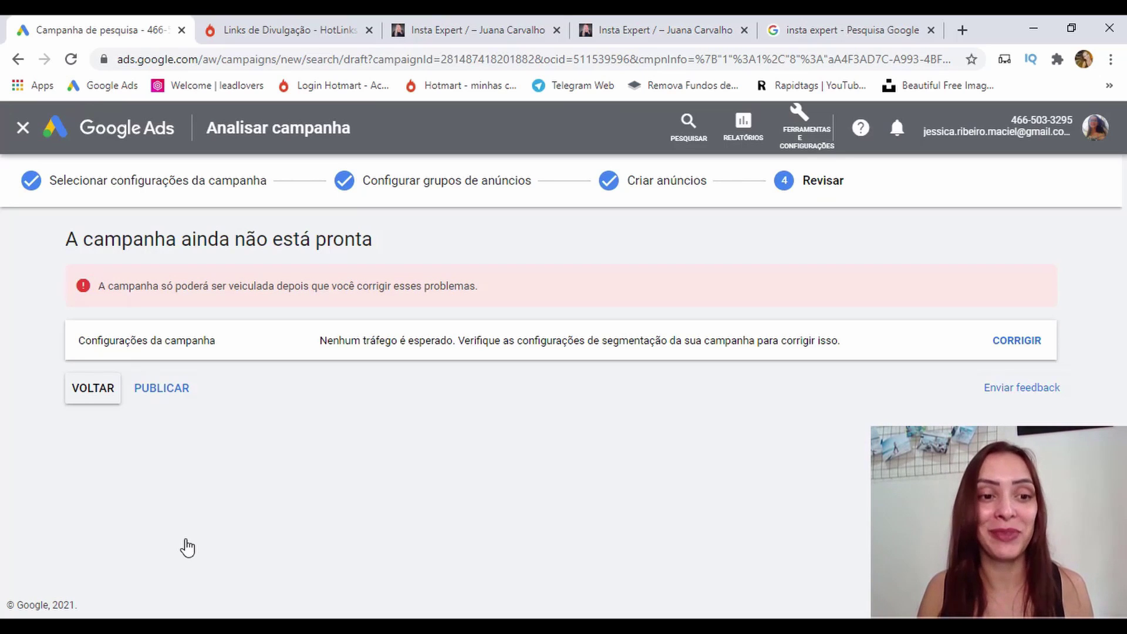
left_click(169, 395)
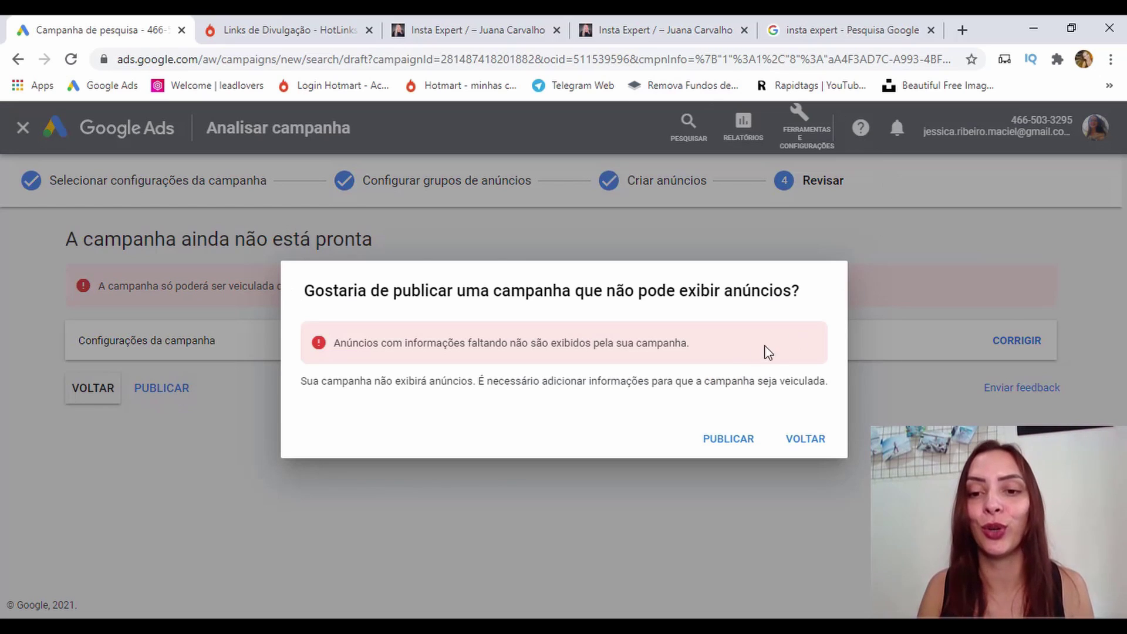
left_click(726, 440)
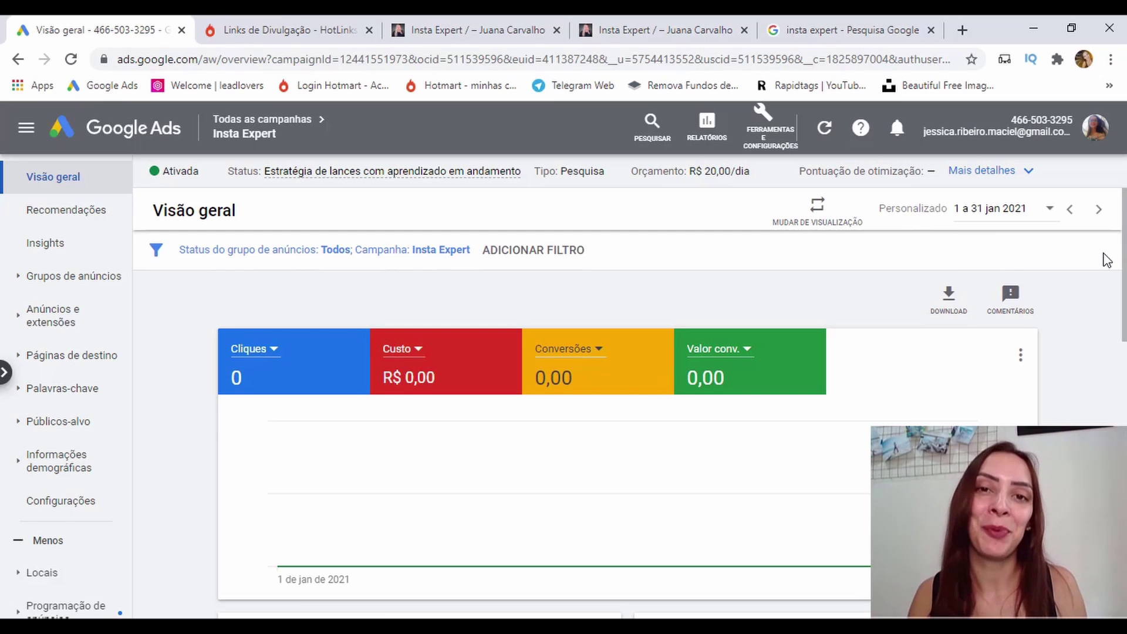
Open the Insta Expert campaign's ads list and create an editable copy of the Método Insta Expert text ad.
left_click(57, 316)
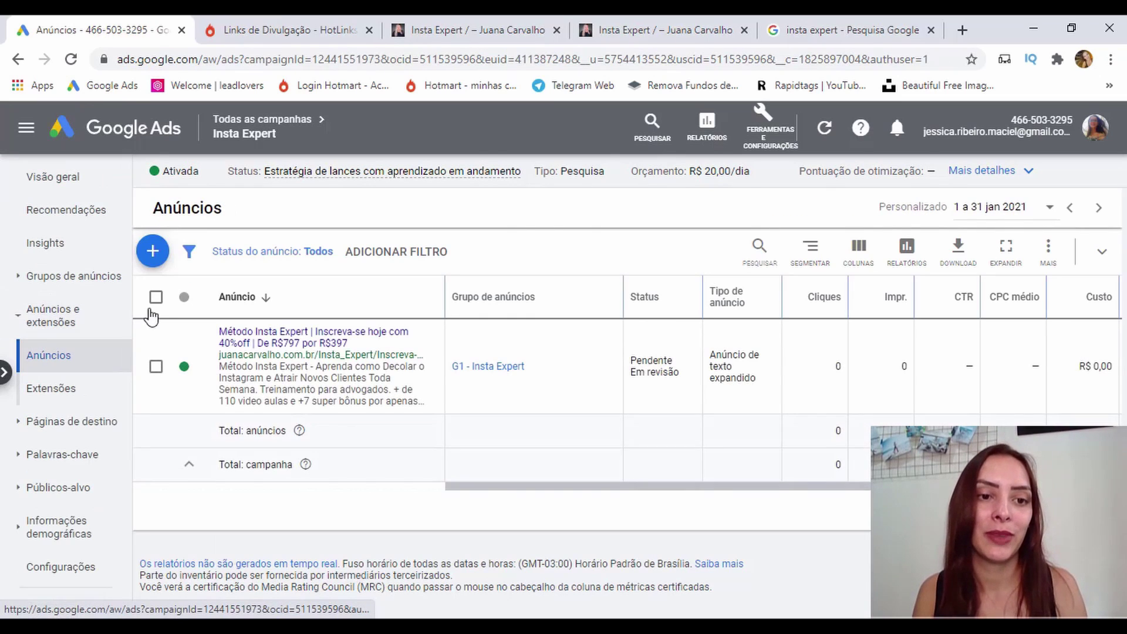
left_click(434, 369)
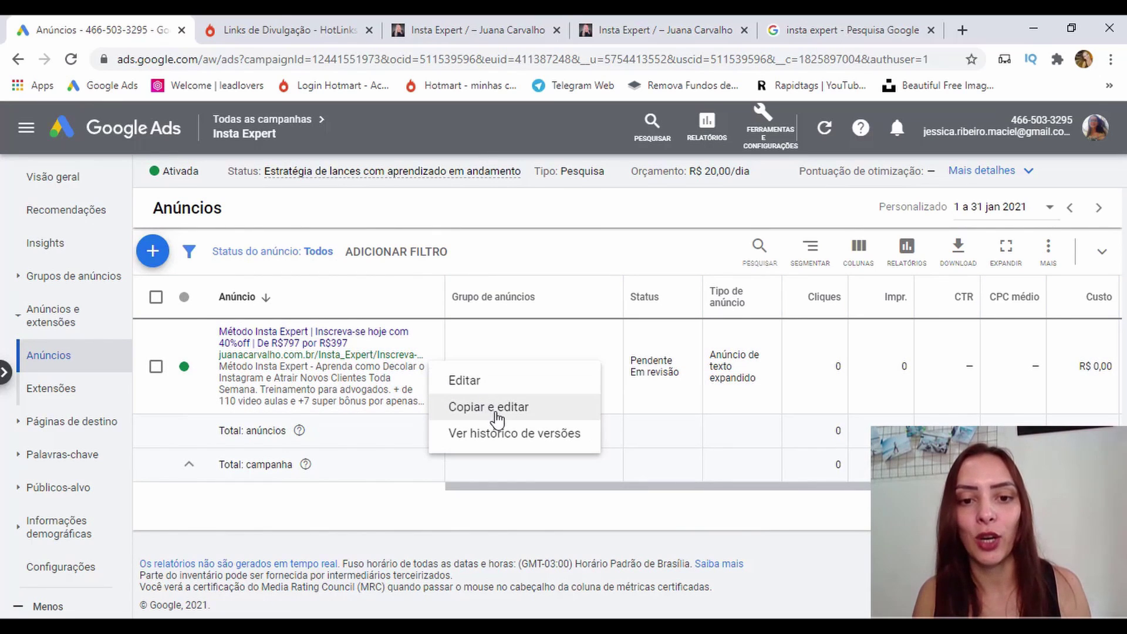
left_click(497, 411)
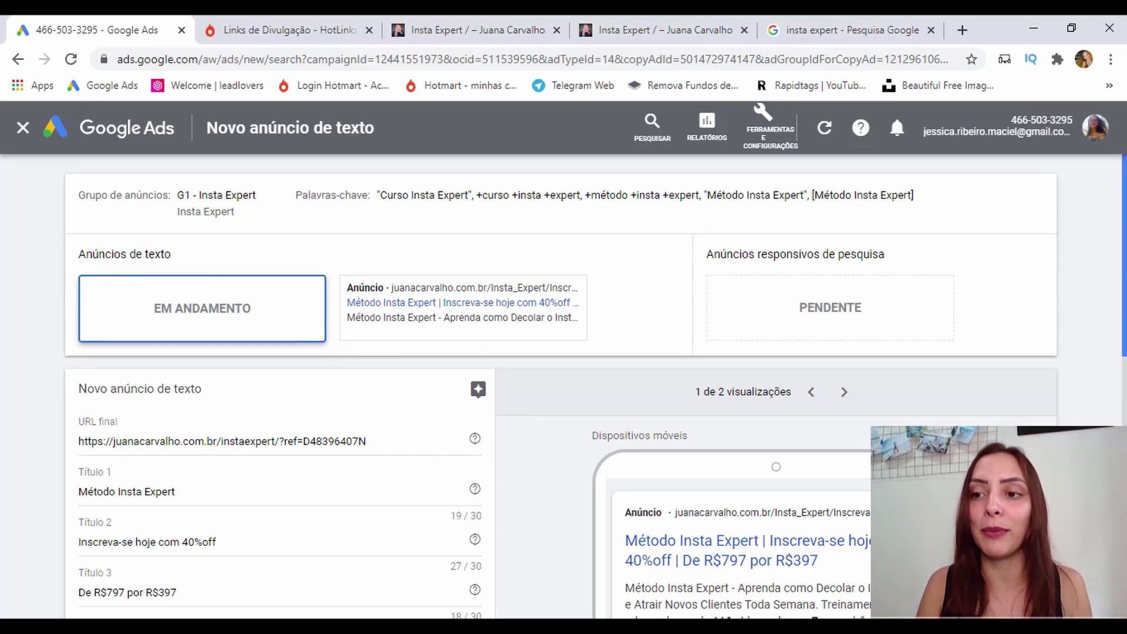
Change the copied ad's Título 2 to "De R$797 por R$397" and Título 3 to "Inscreva-se hoje com 40%off", and save the ad.
scroll(564, 382, "down", 2)
scroll(1123, 343, "down", 1)
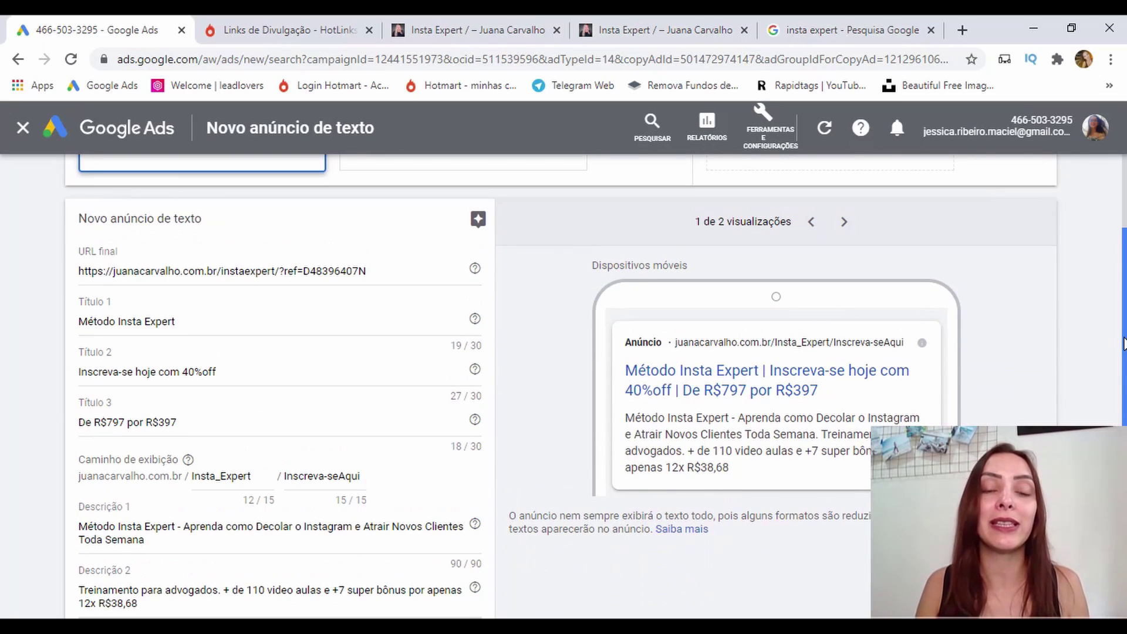
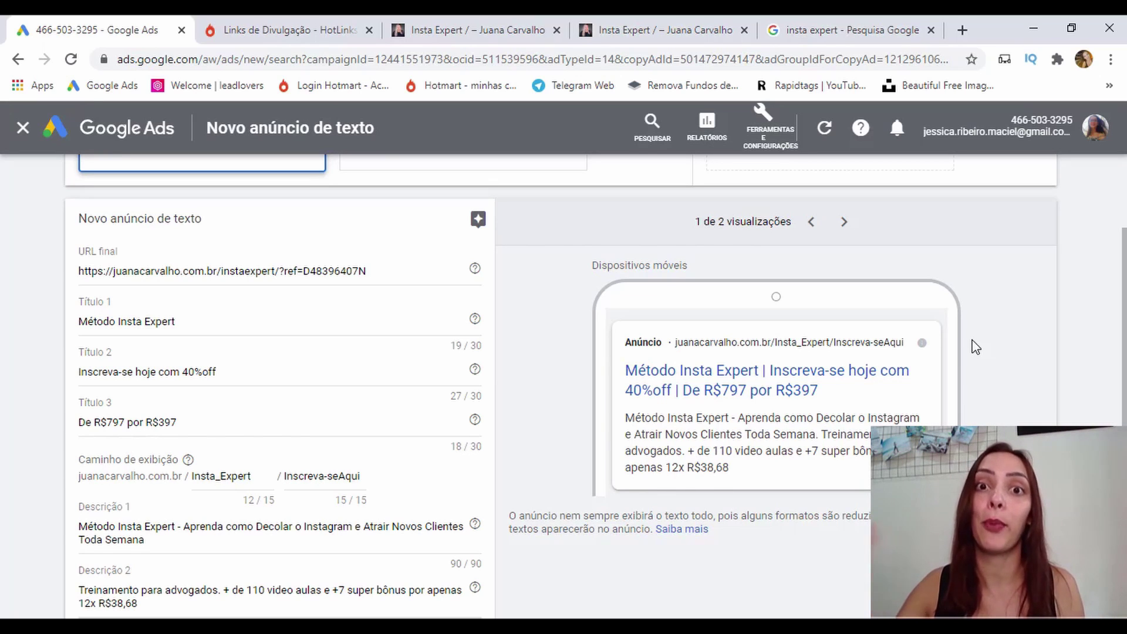
triple_click(287, 422)
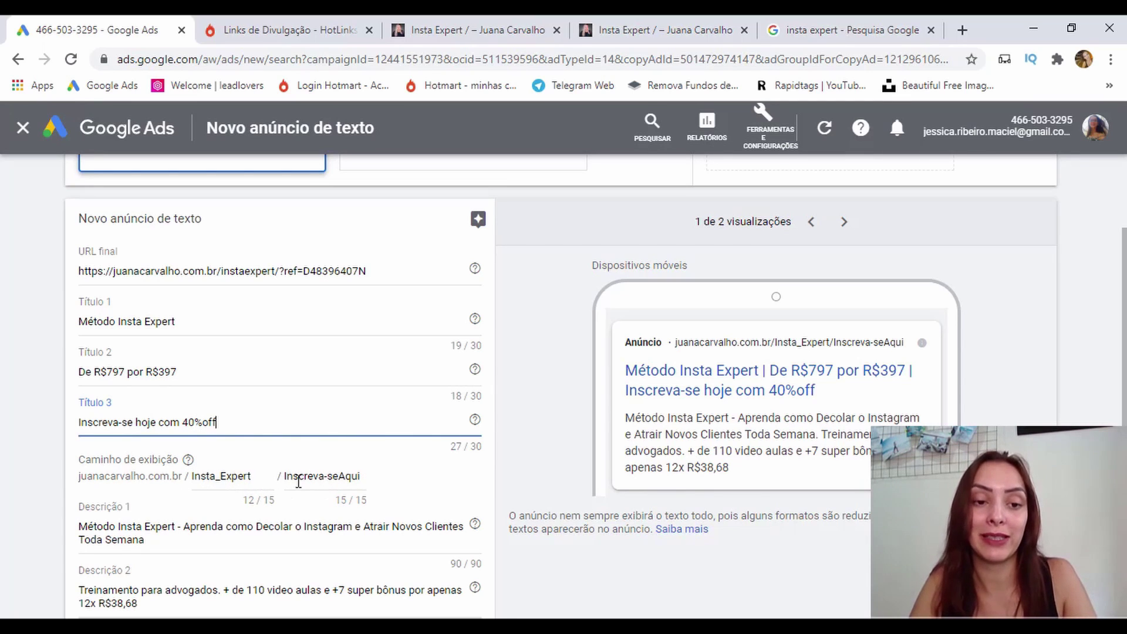
scroll(351, 477, "down", 1)
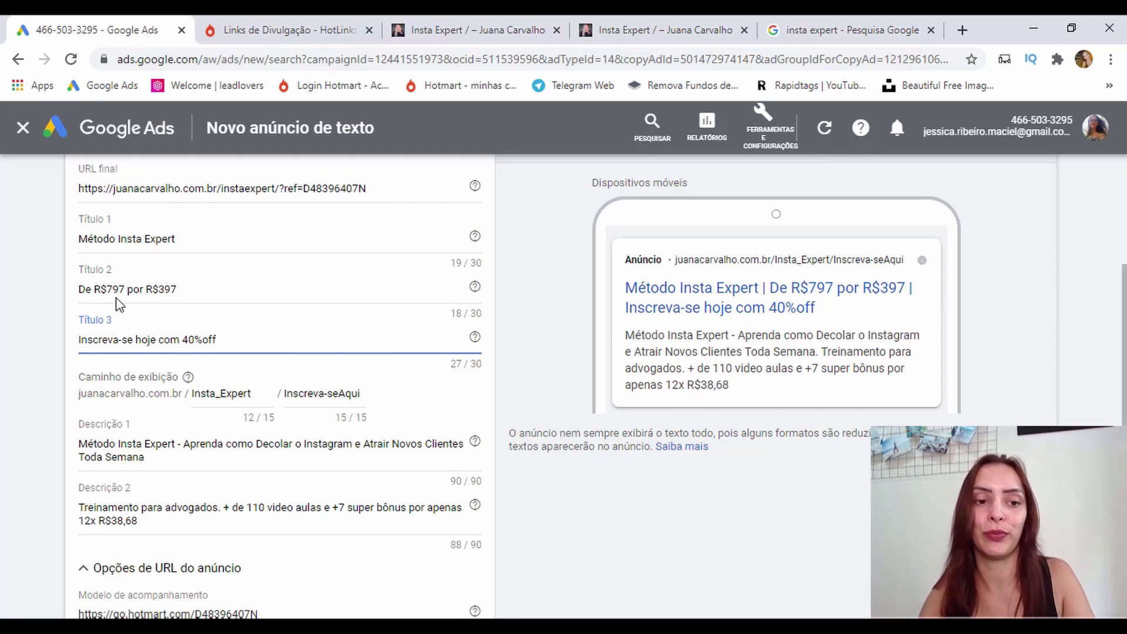
scroll(409, 454, "down", 1)
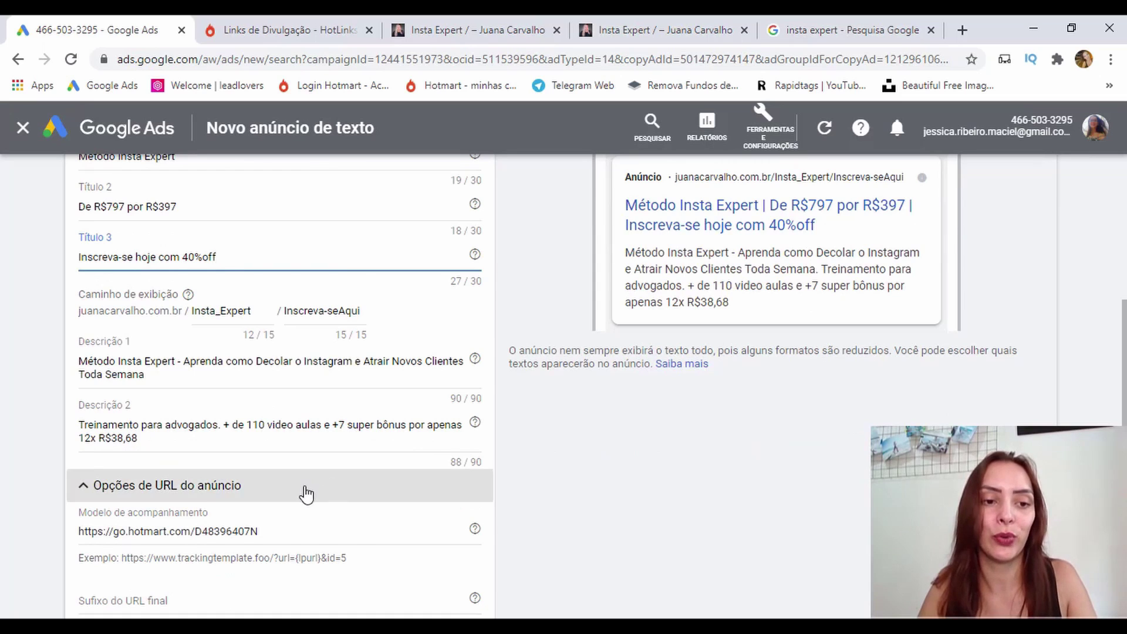
scroll(305, 495, "down", 3)
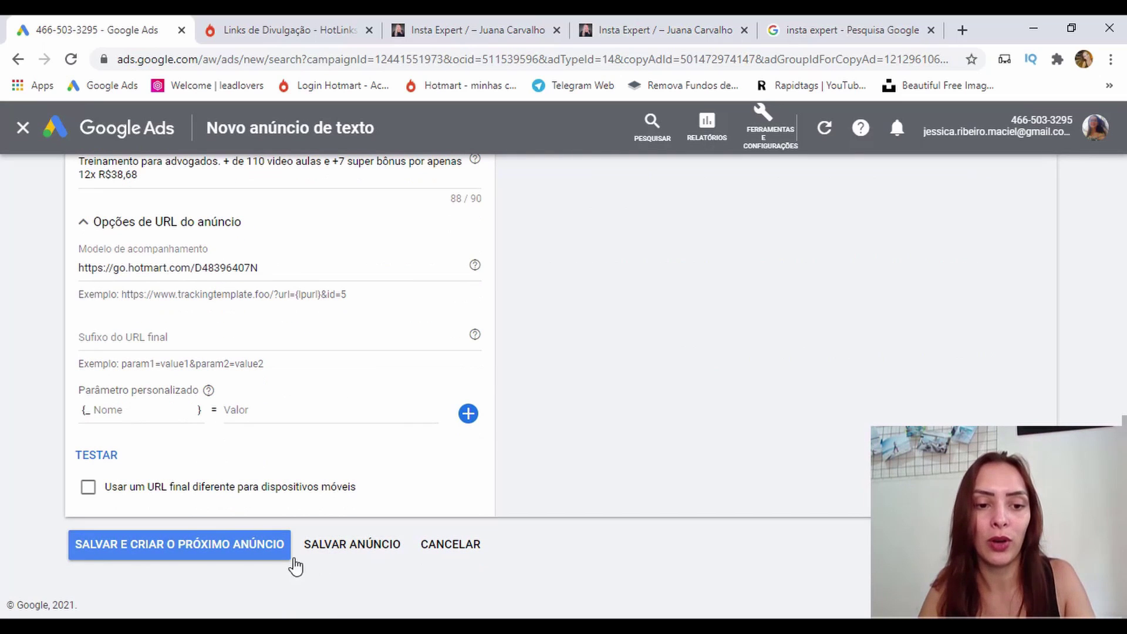
left_click(351, 552)
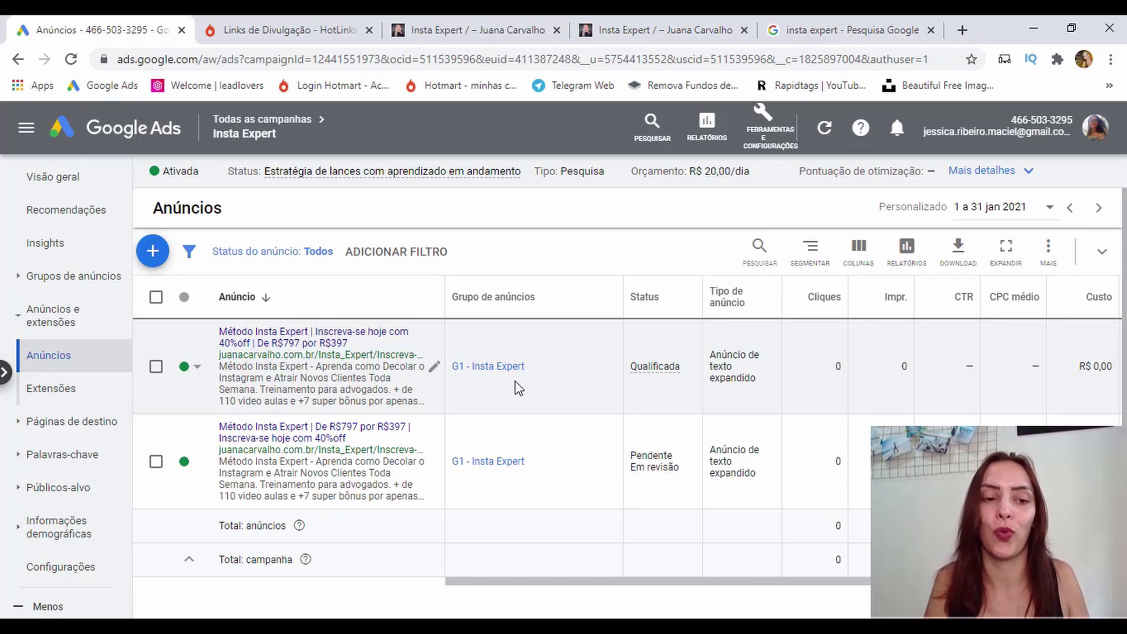
Set the Insta Expert campaign's ad rotation to "Não otimizar: alternar os anúncios indefinidamente" and save it.
left_click(71, 576)
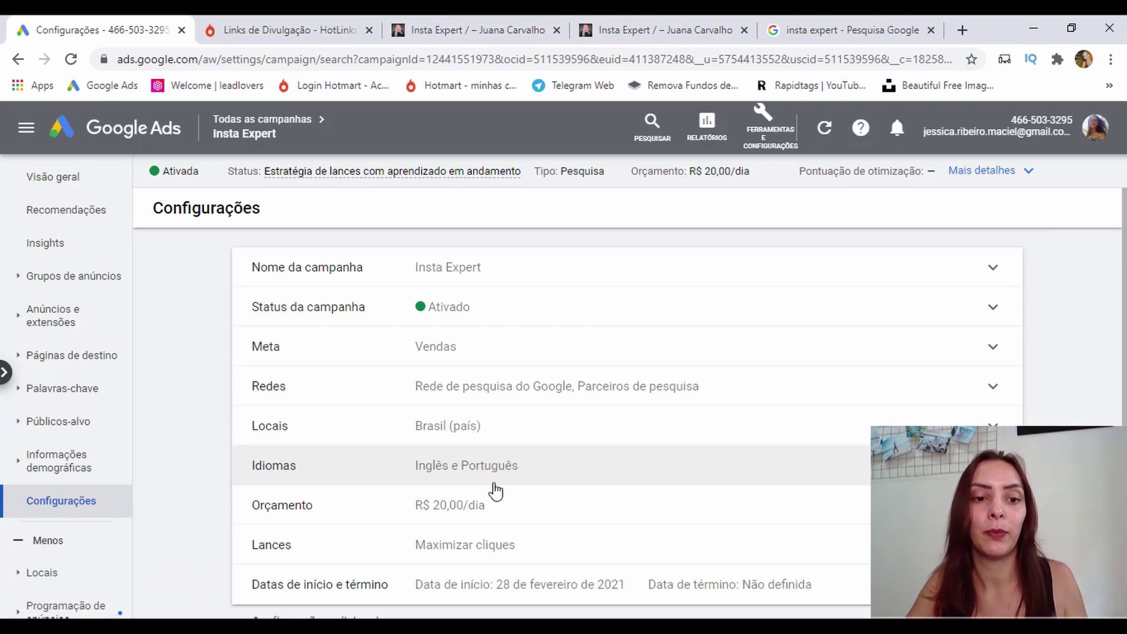
scroll(501, 516, "down", 2)
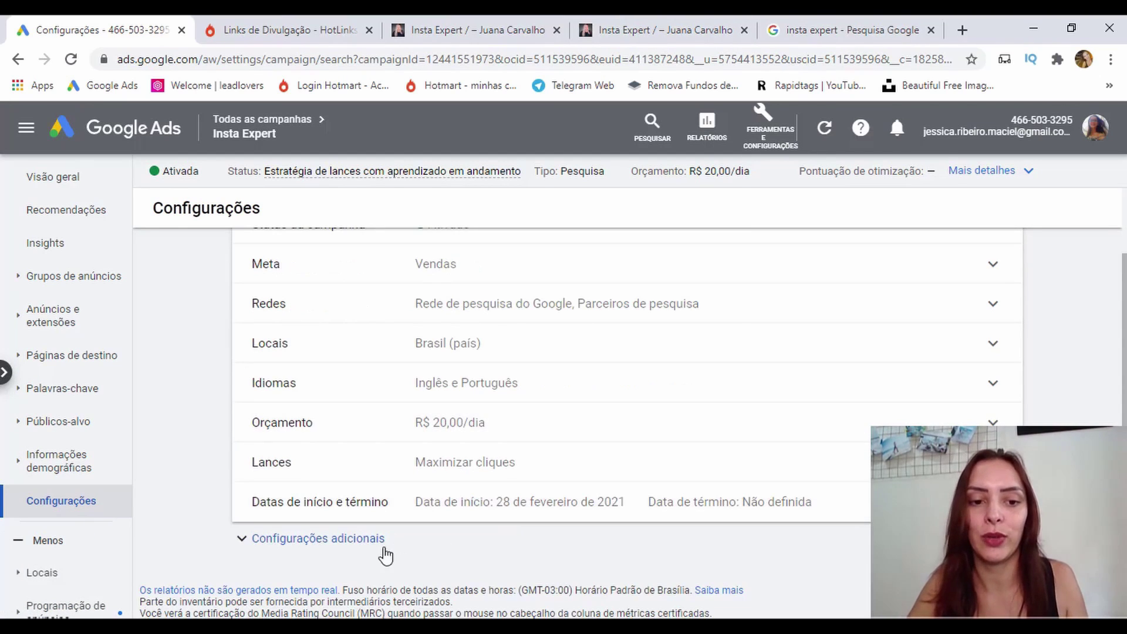
left_click(346, 539)
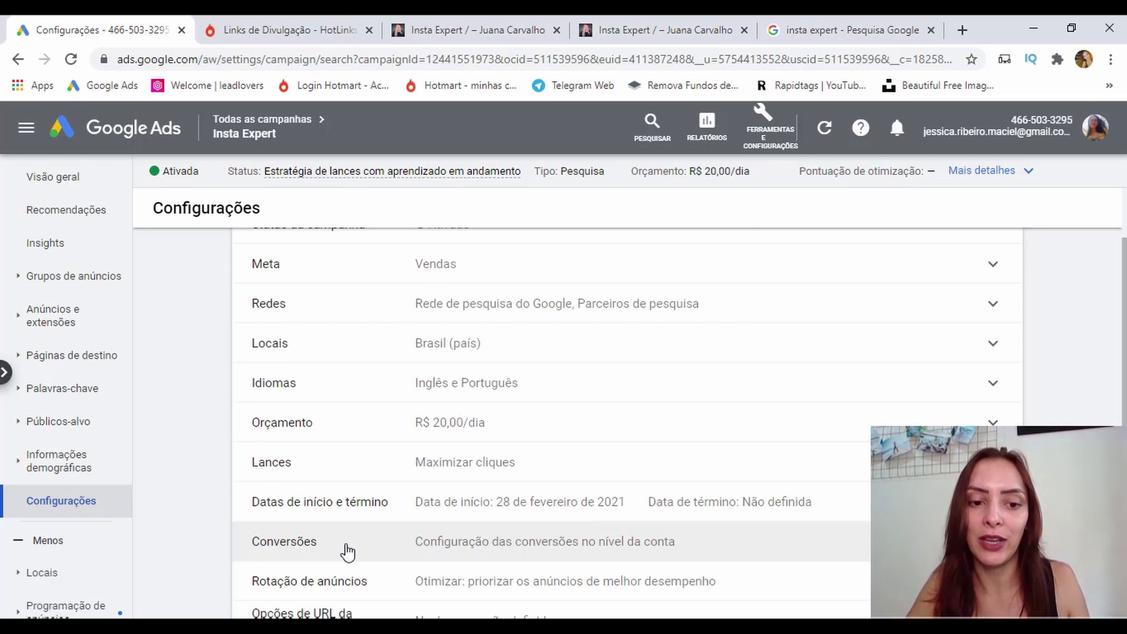
scroll(348, 552, "down", 3)
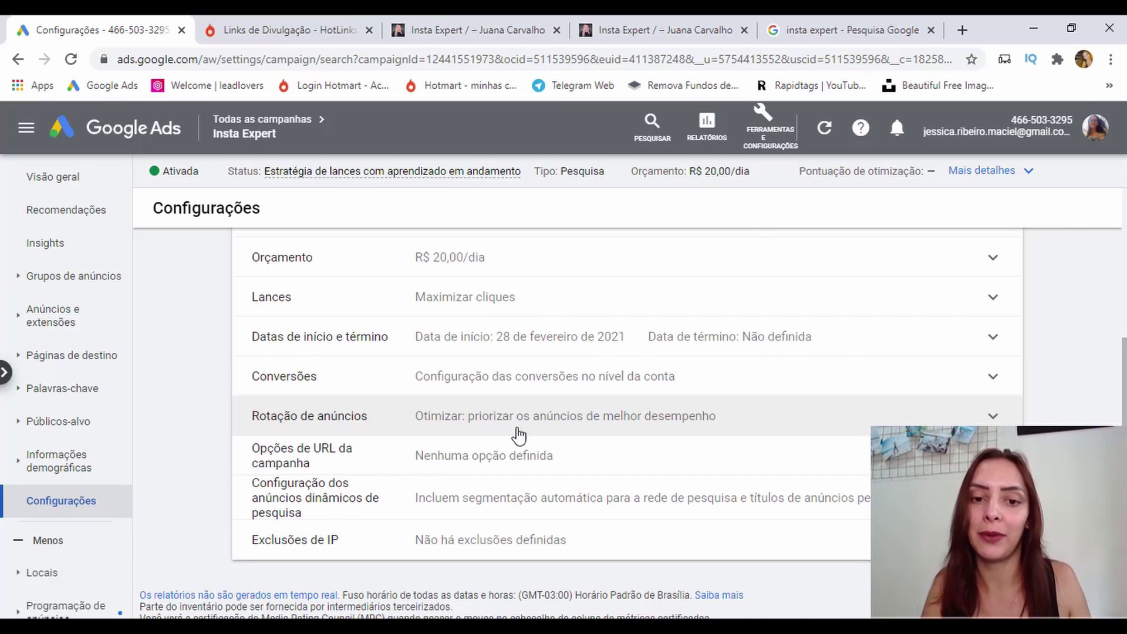
left_click(590, 418)
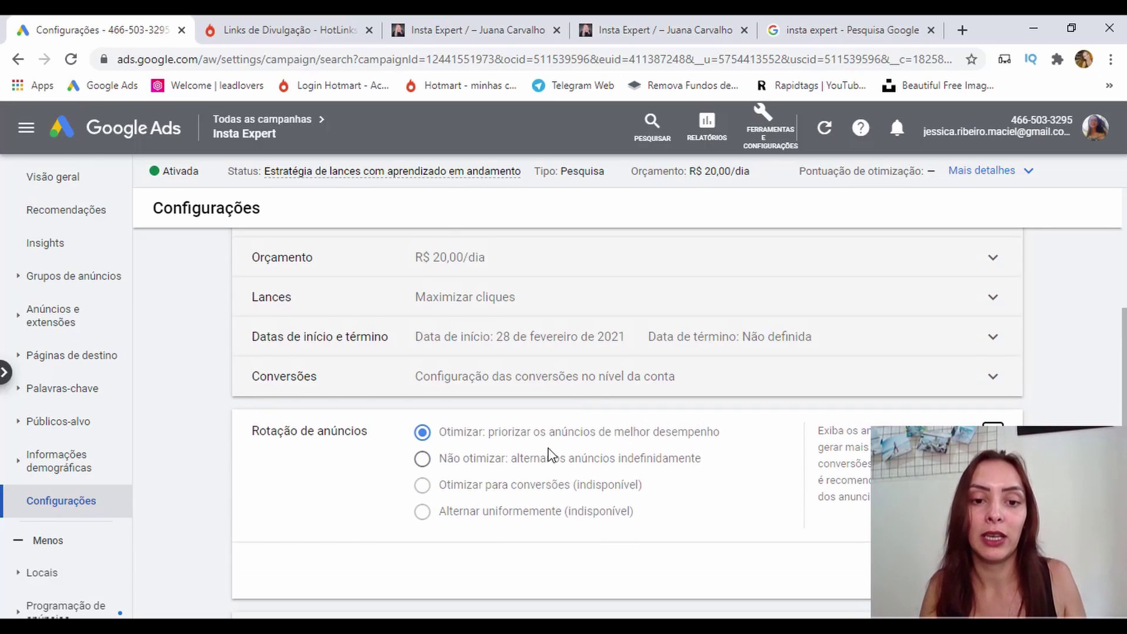
left_click(515, 470)
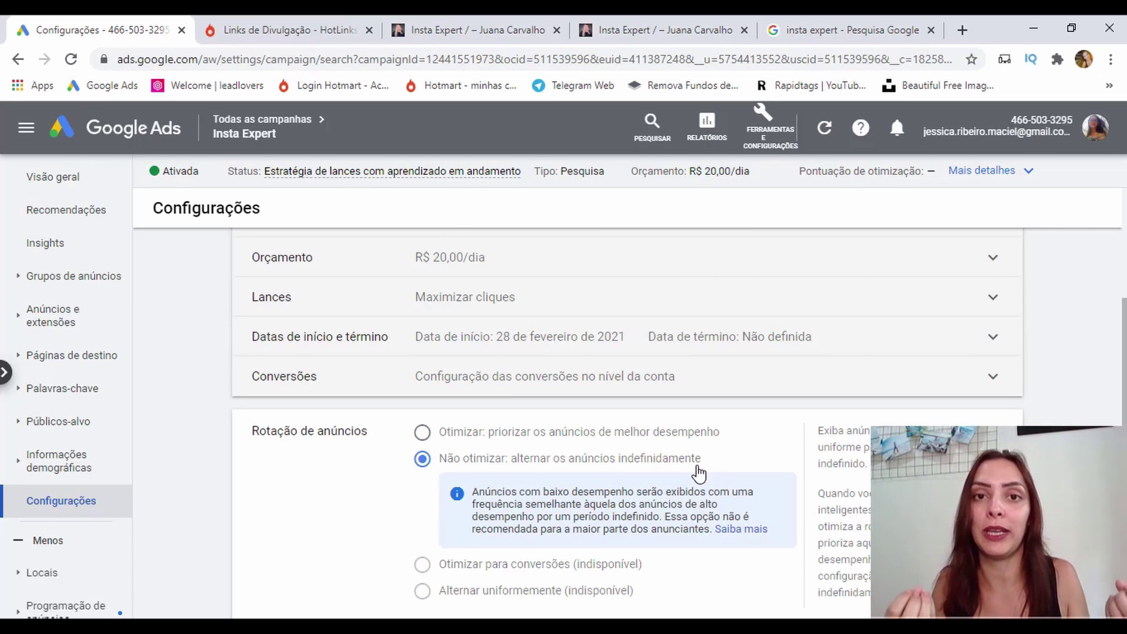
scroll(699, 472, "down", 3)
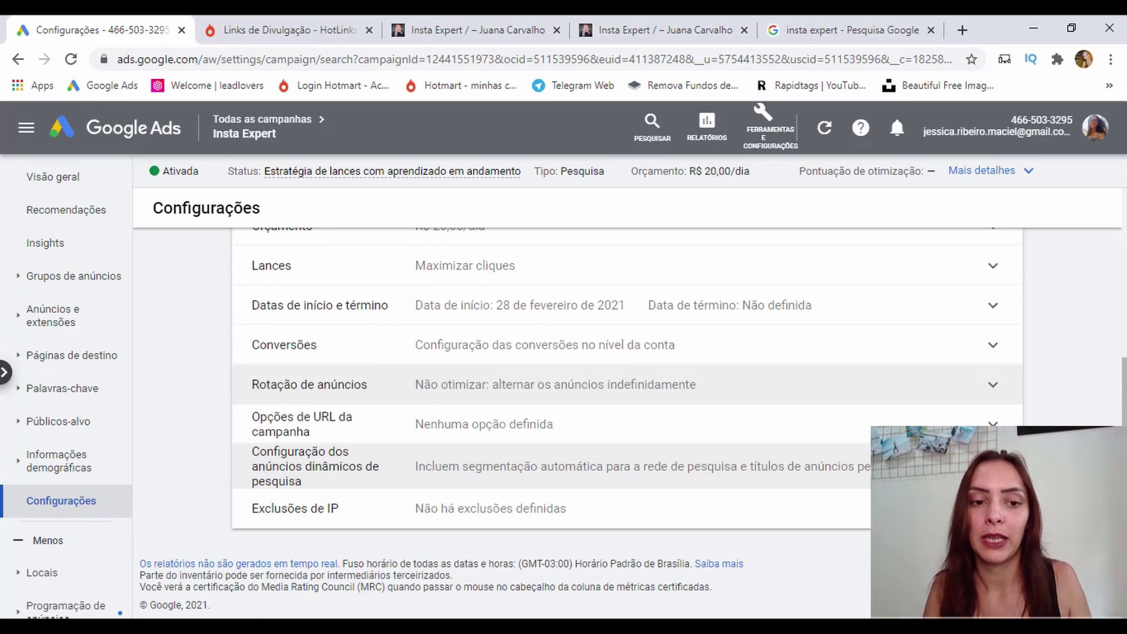
Open the campaign's Orçamento setting to review the average daily budget.
scroll(628, 364, "up", 3)
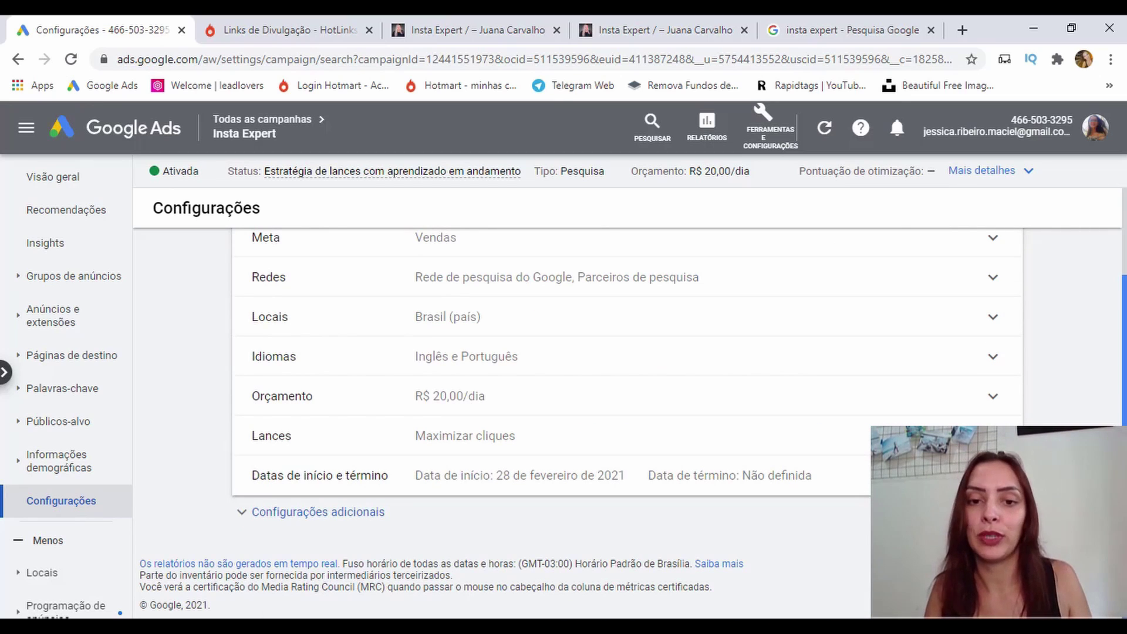
scroll(628, 364, "up", 2)
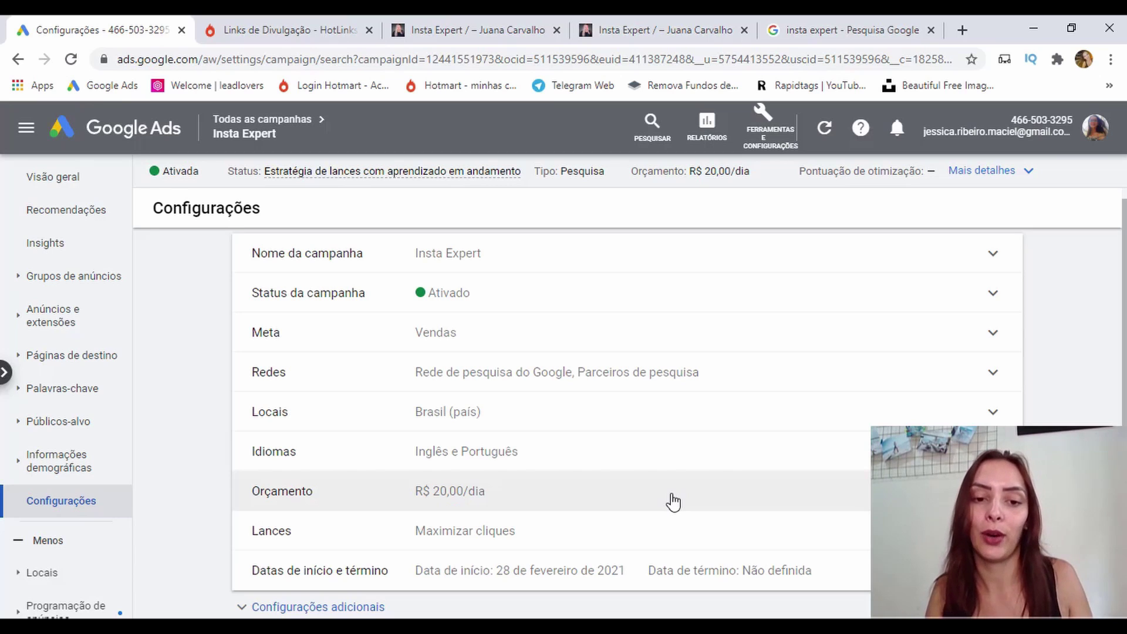
left_click(533, 500)
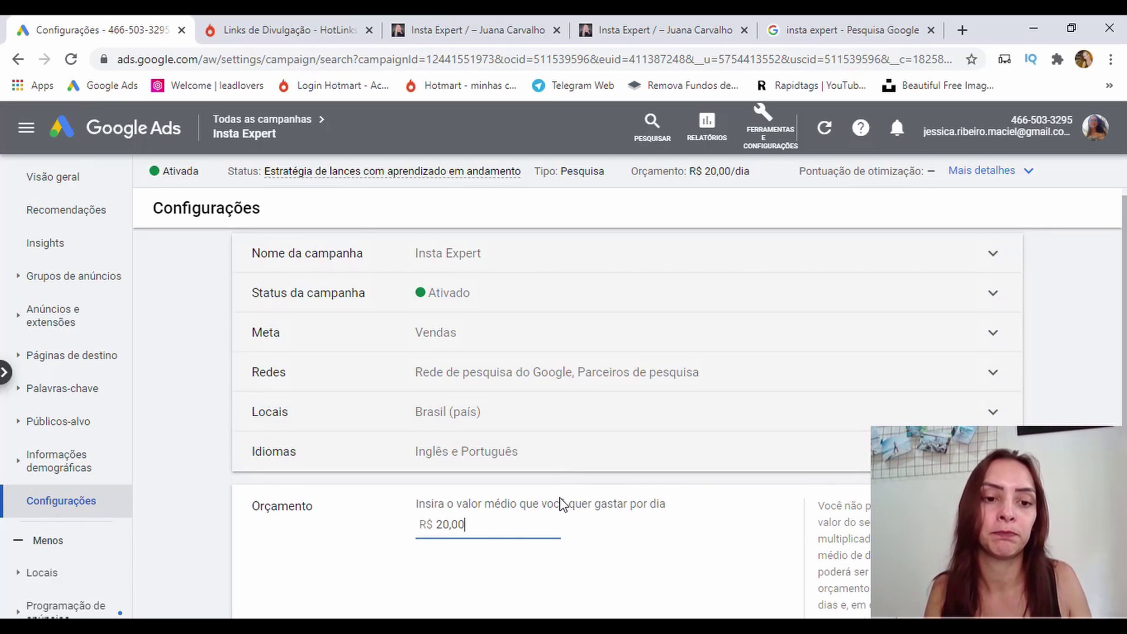
left_click(217, 463)
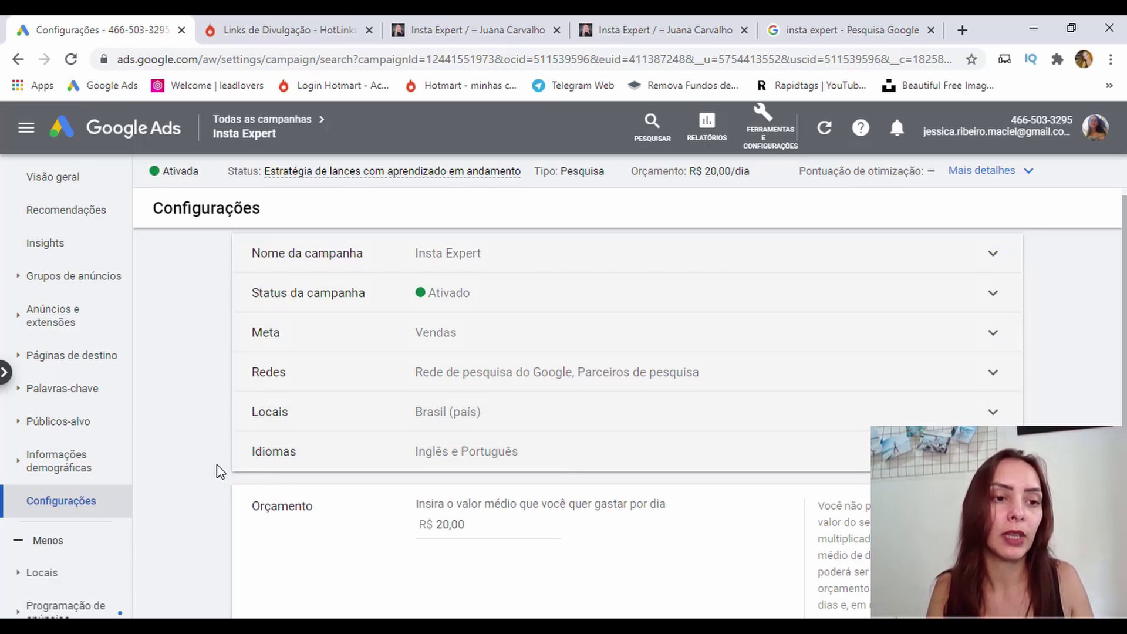
Add a callout extension with "Certificado de conclusão", "30 dias de garantia", "7 Super Bônus" and "Grupo Vip no Telegram" to the Insta Expert campaign, and save it.
left_click(61, 329)
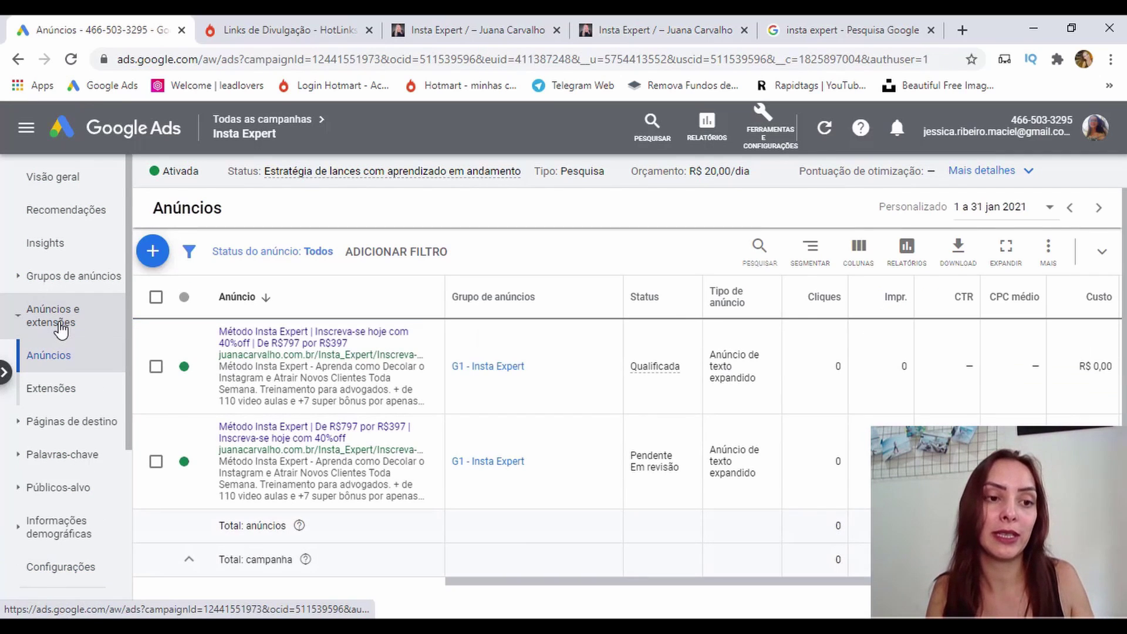
left_click(51, 388)
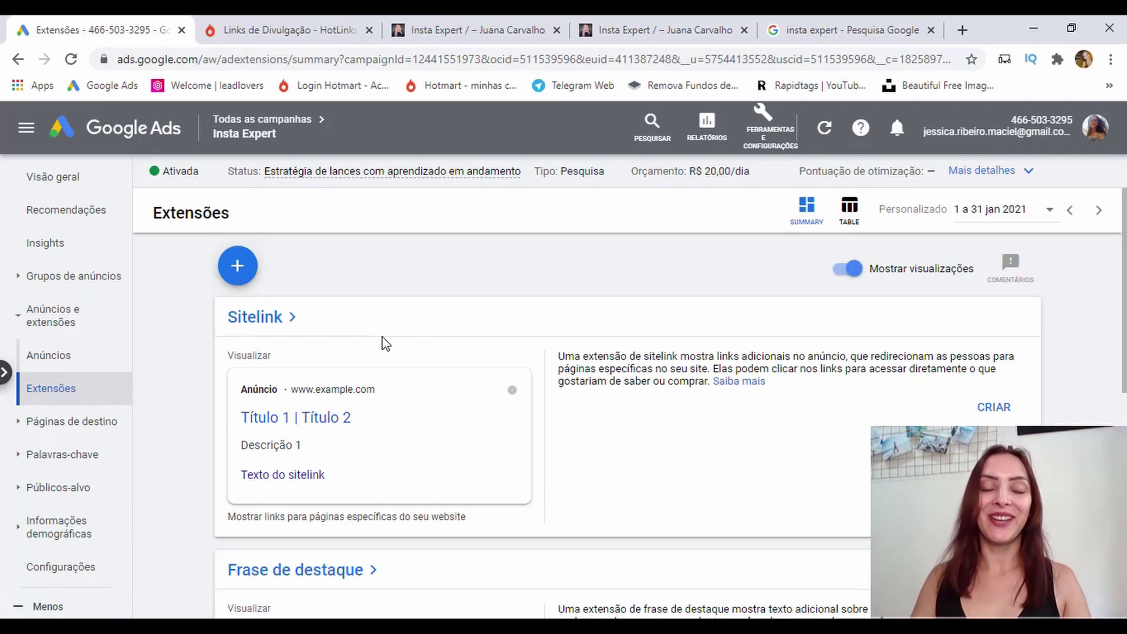
left_click(238, 266)
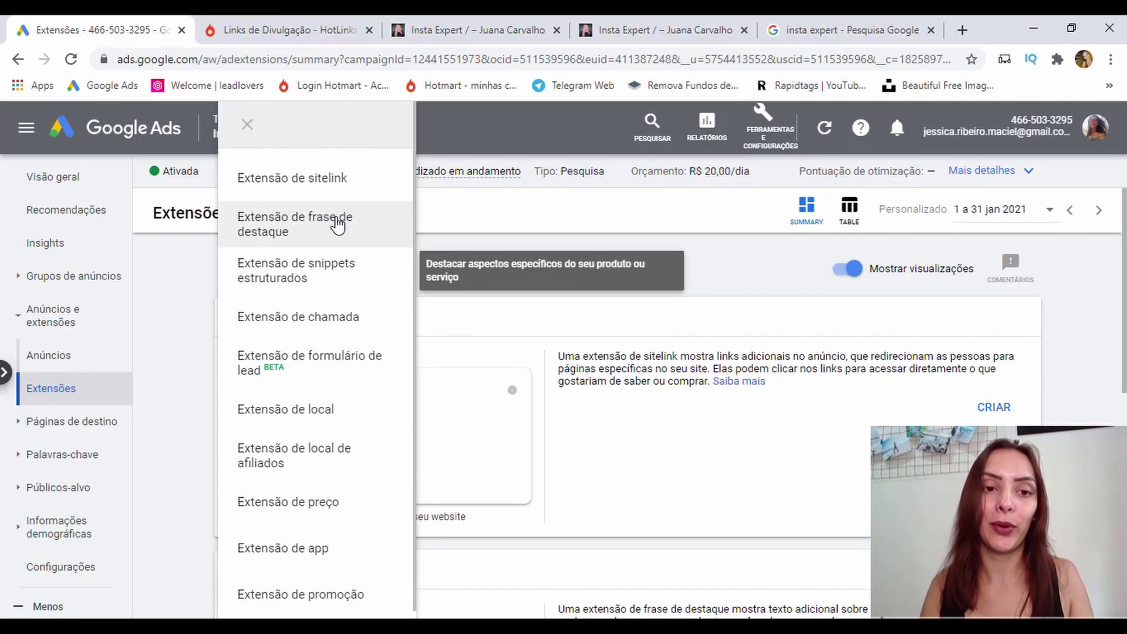
left_click(338, 225)
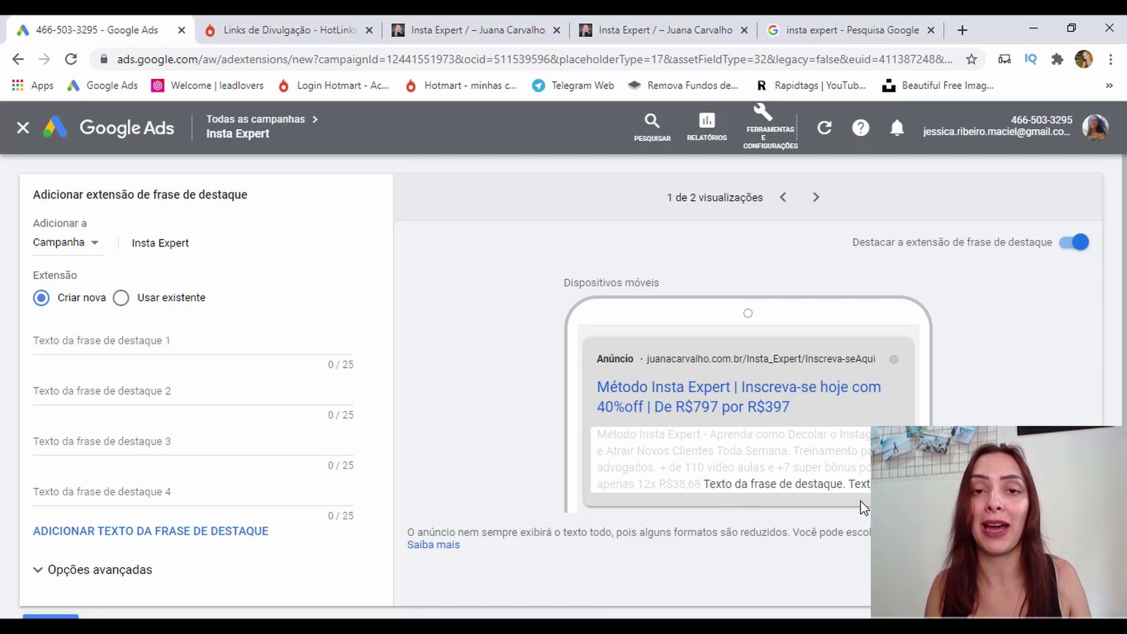
left_click(70, 340)
key("Caps_Lock")
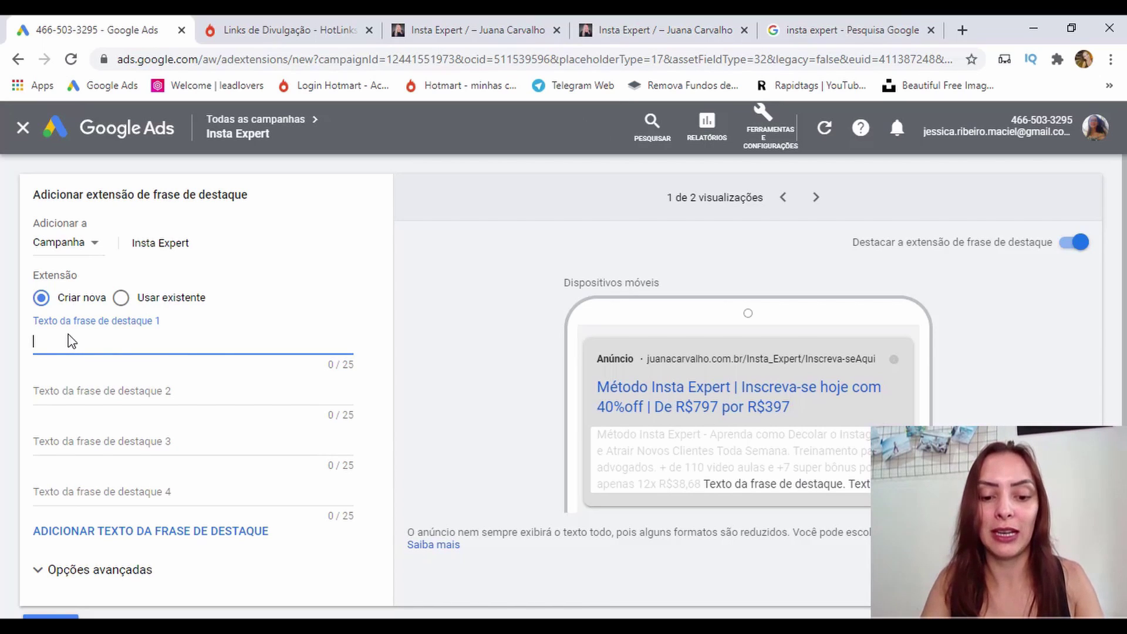
type("CONQUISTE NOVOS CLIENTES")
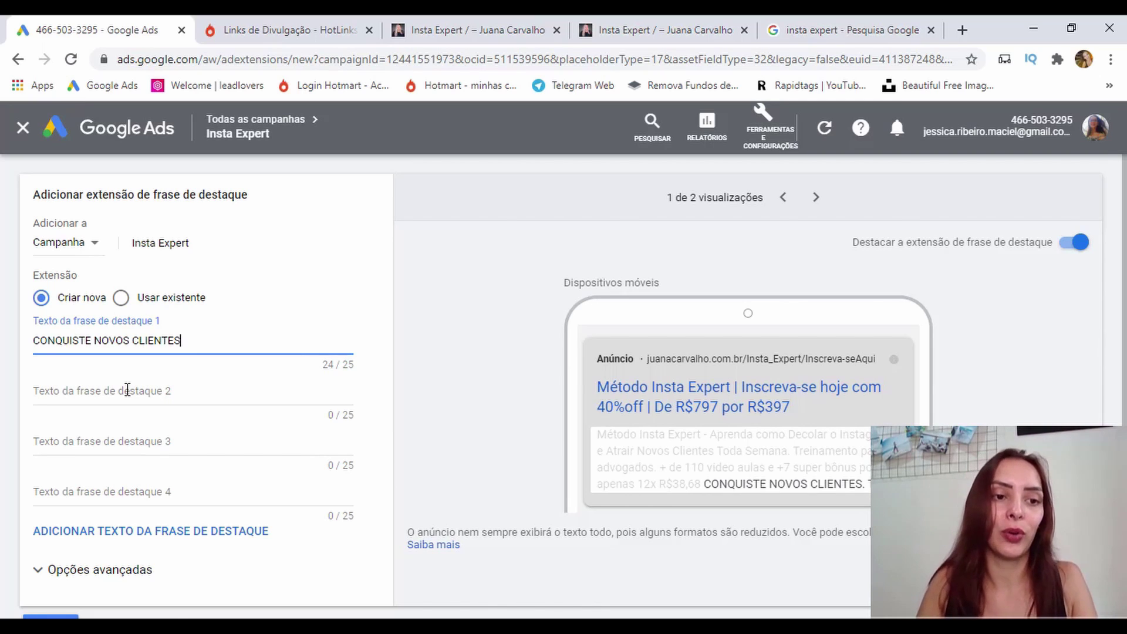
left_click(181, 395)
key("Caps_Lock")
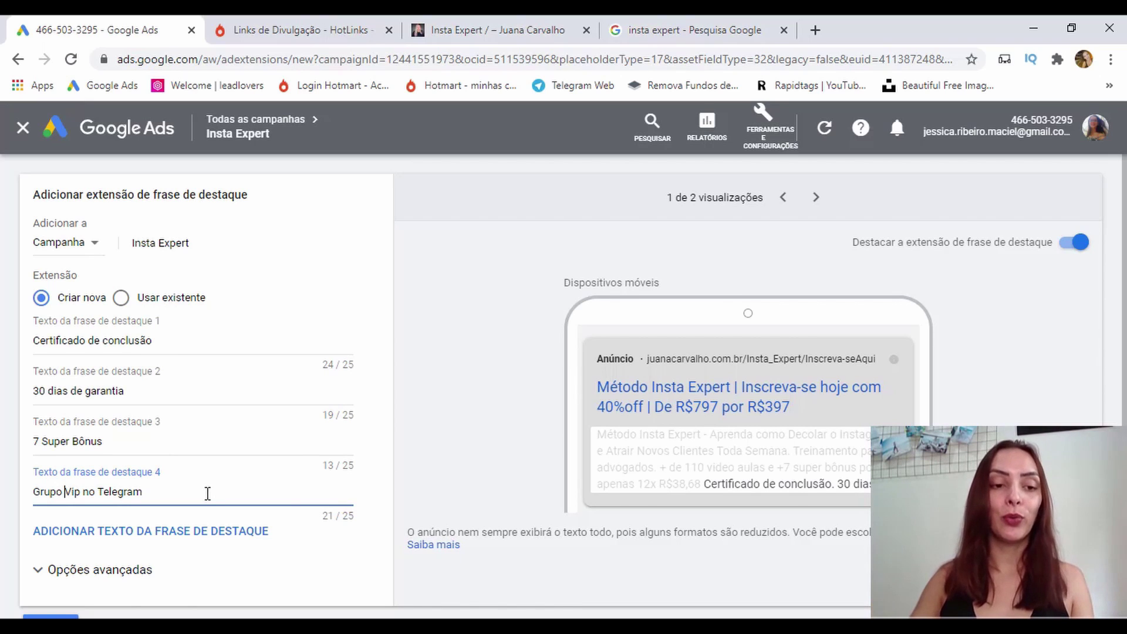
scroll(176, 511, "down", 2)
left_click(61, 547)
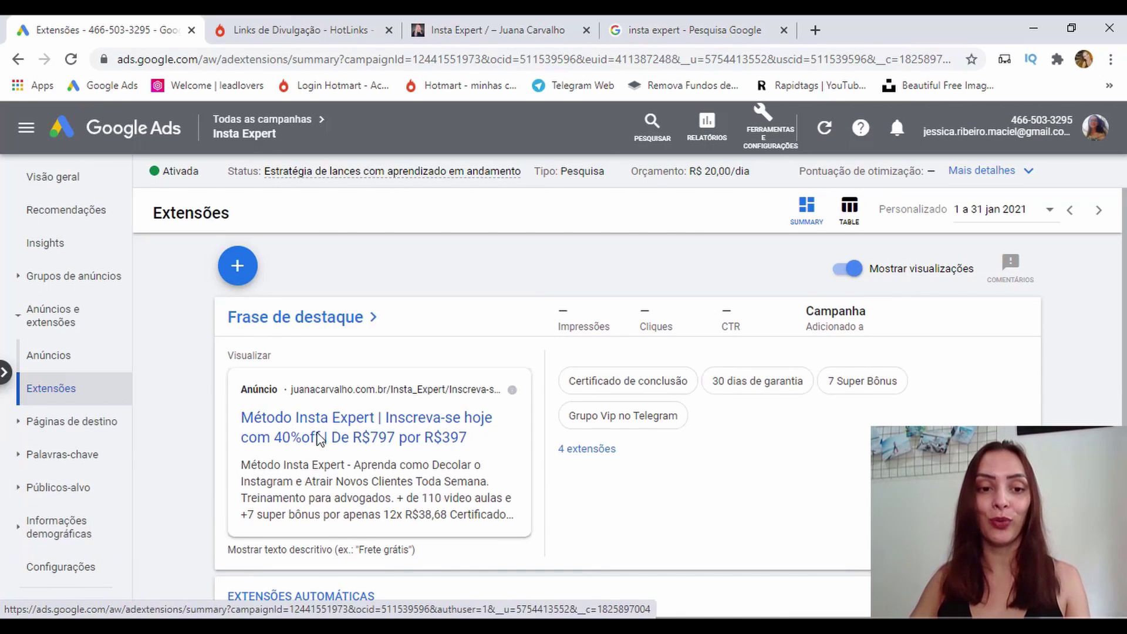
Replace "Método Insta Expert" with "Fórmula Insta Expert" in the text ads' Título 1 and description, and save.
left_click(55, 359)
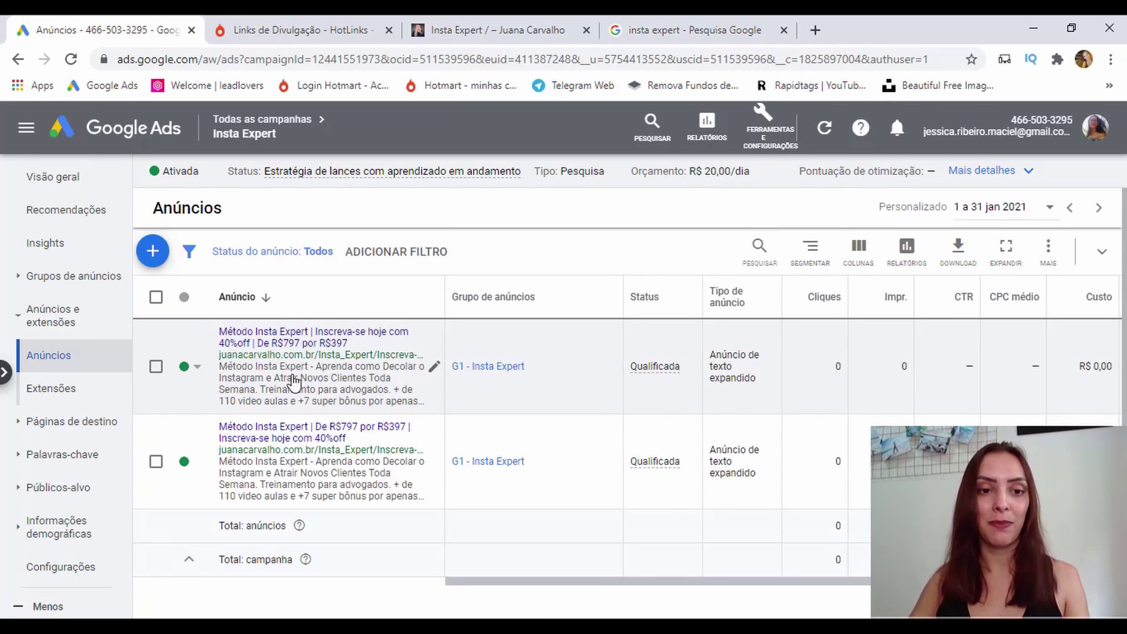
left_click(433, 367)
left_click(461, 381)
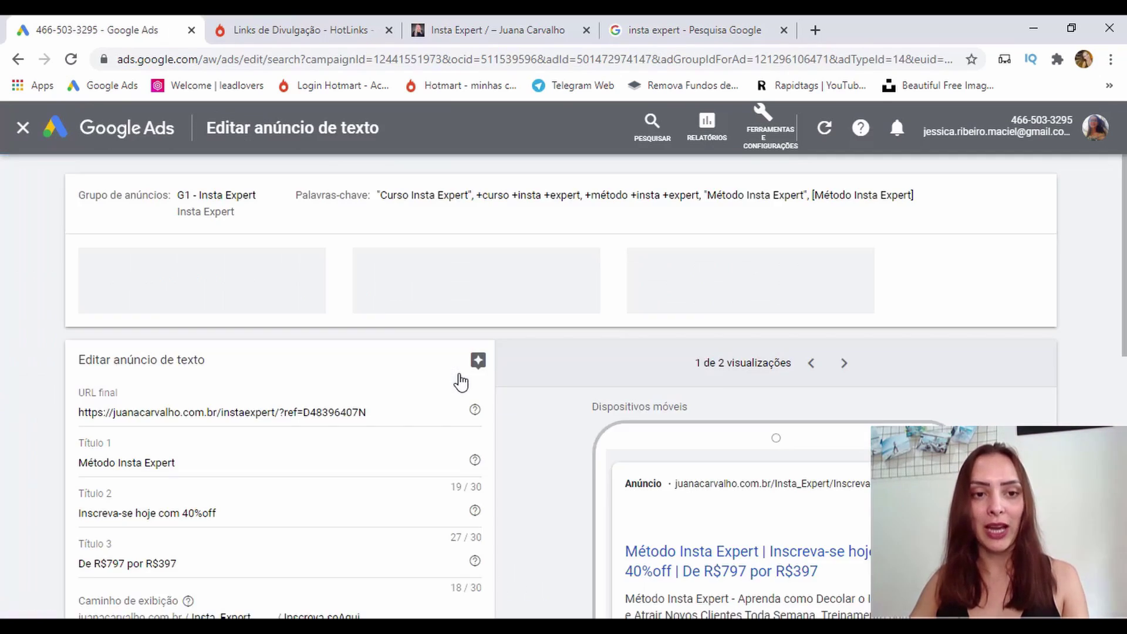
double_click(99, 492)
key("Caps_Lock")
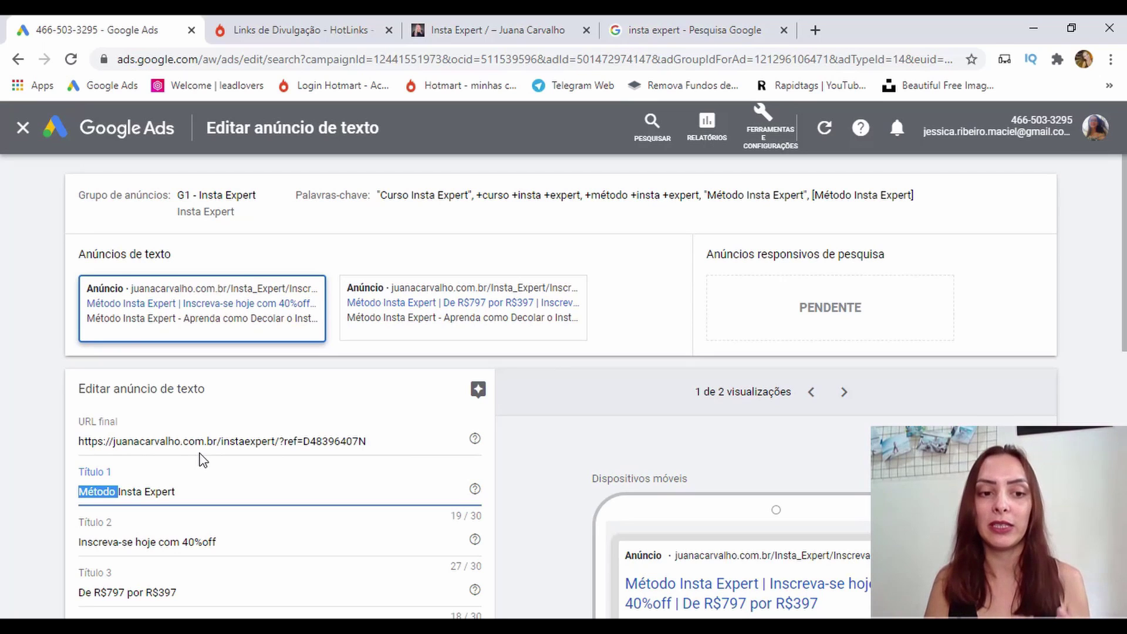
scroll(264, 511, "down", 15)
left_click(325, 546)
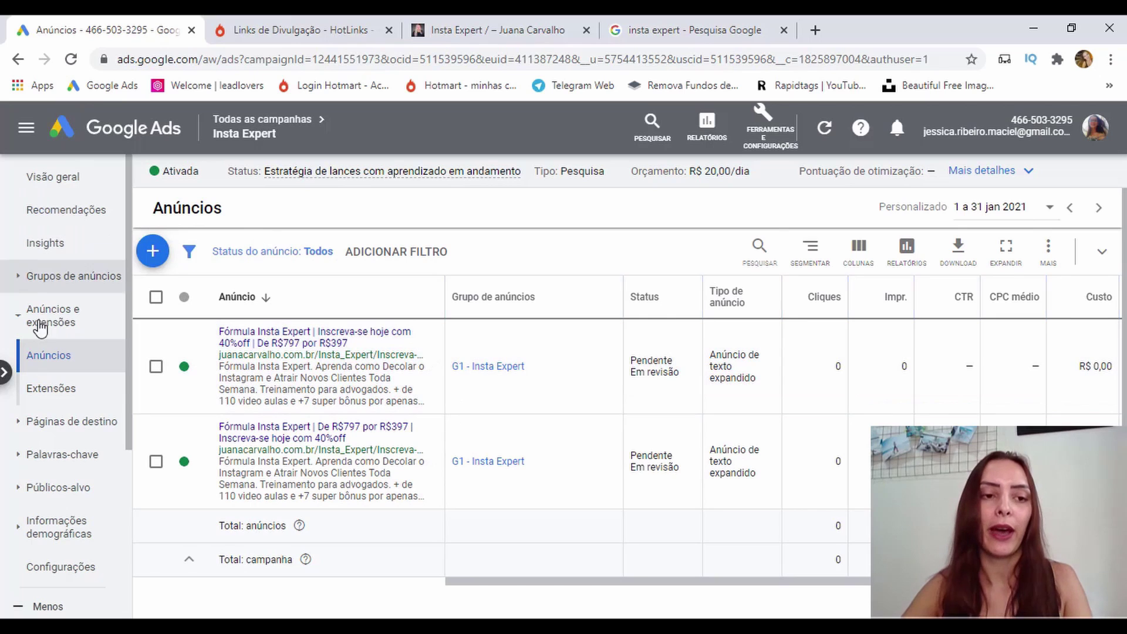
Add the keywords [Fórmula Insta Expert], +fórmula +insta +expert and "fórmula insta expert" to the G1 - Insta Expert ad group, and save them.
left_click(41, 464)
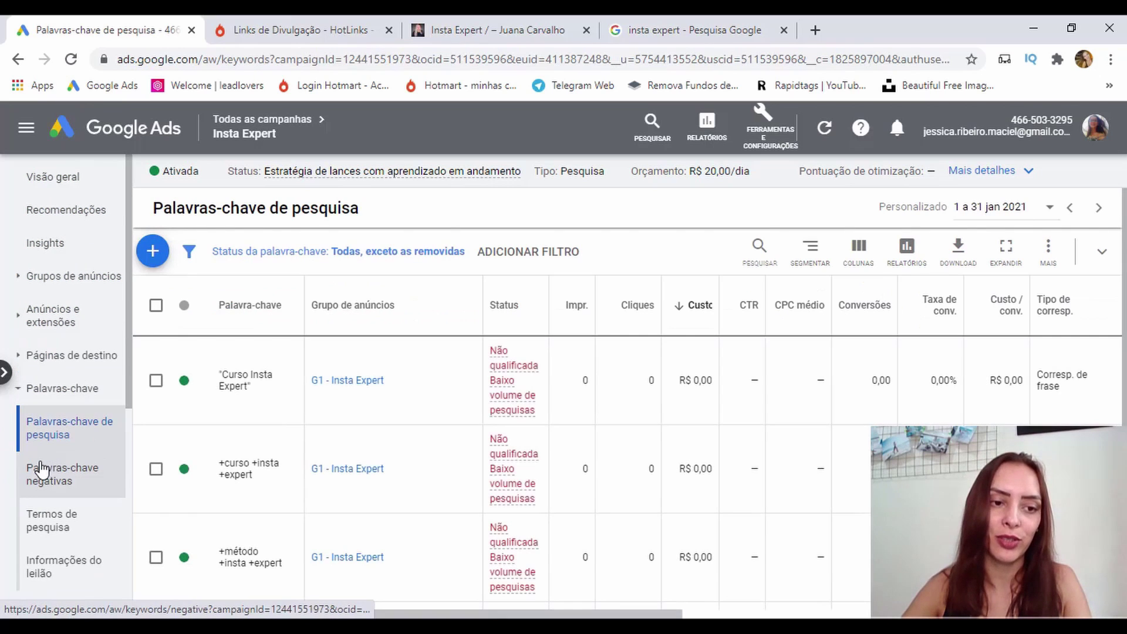
left_click(166, 264)
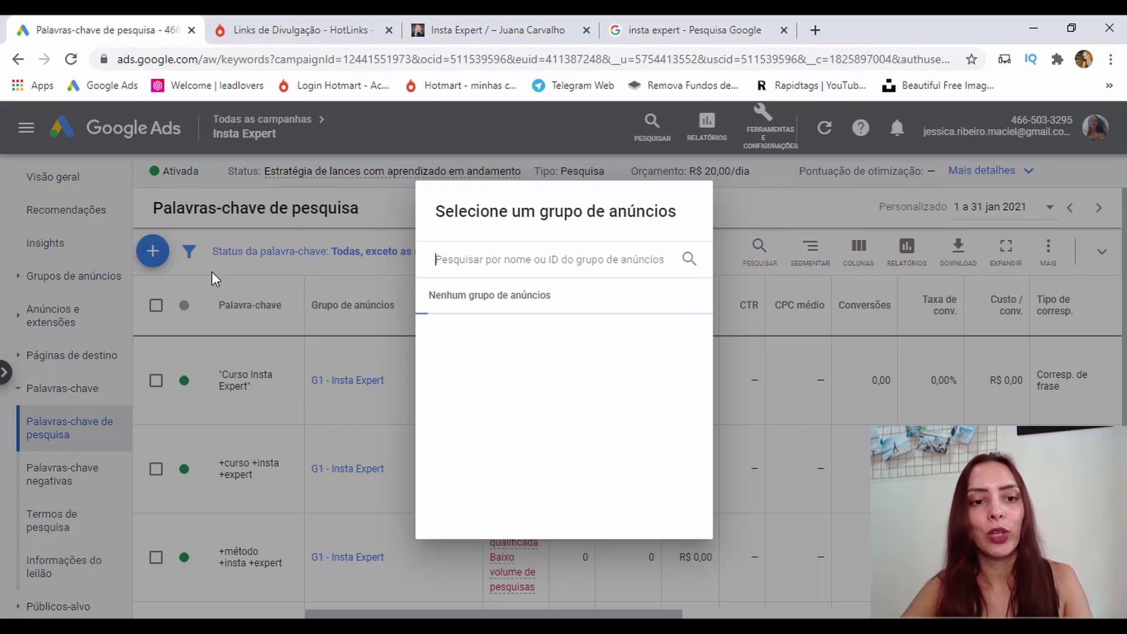
left_click(520, 328)
type("[Fórmula Insta ")
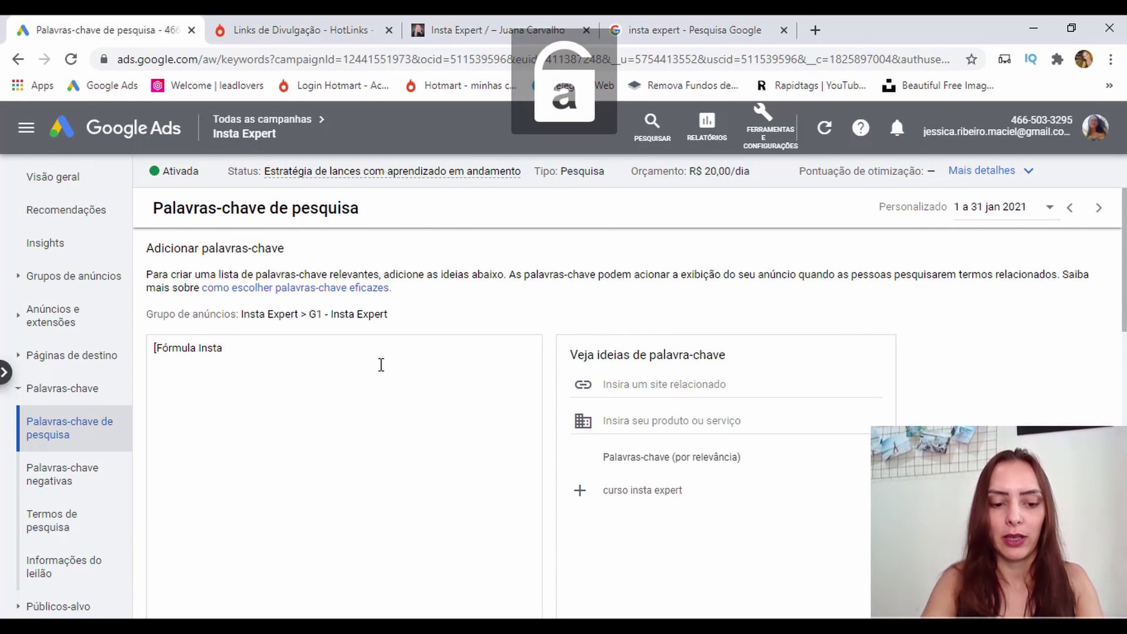
type("Expert]")
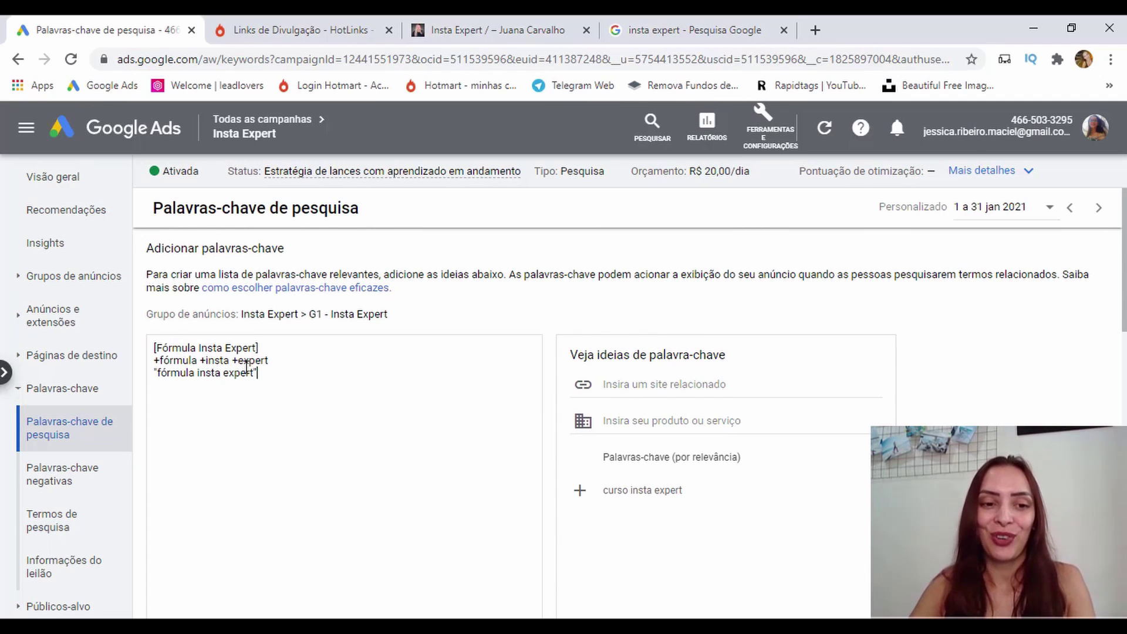
scroll(257, 453, "down", 4)
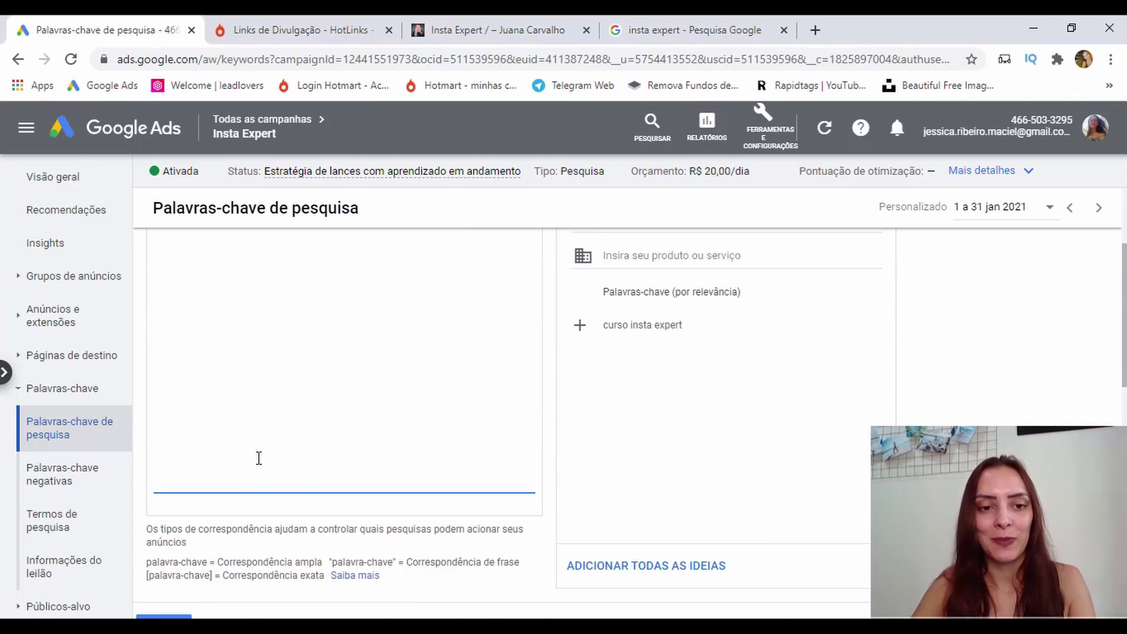
left_click(179, 551)
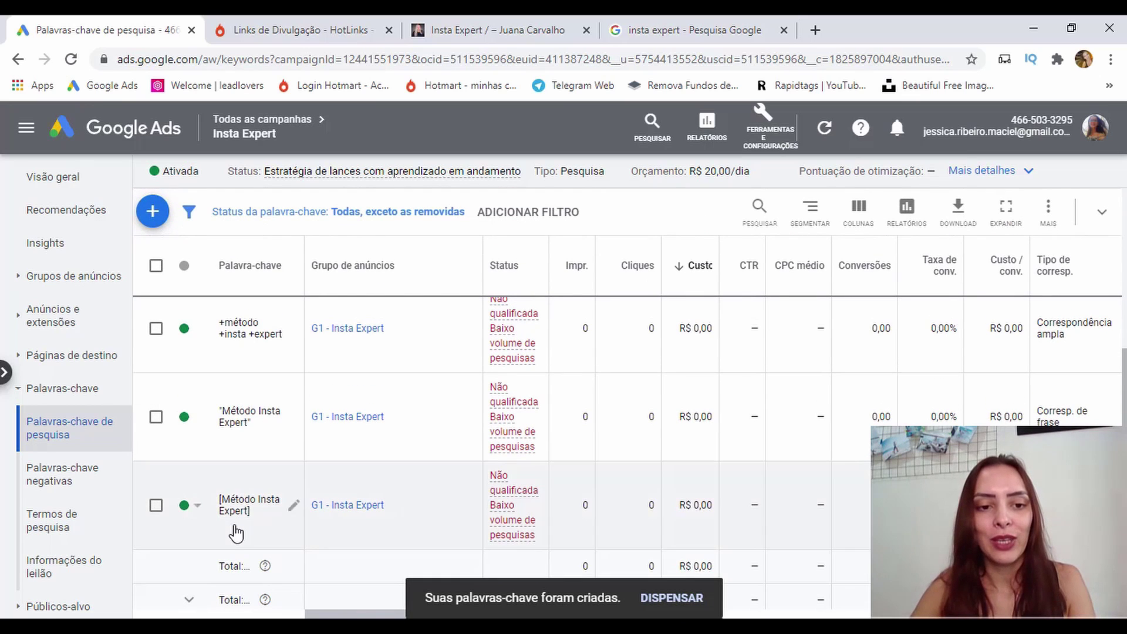
Permanently remove the +método +insta +expert keyword from the campaign's search keywords.
scroll(241, 499, "up", 1)
left_click(156, 410)
left_click(322, 218)
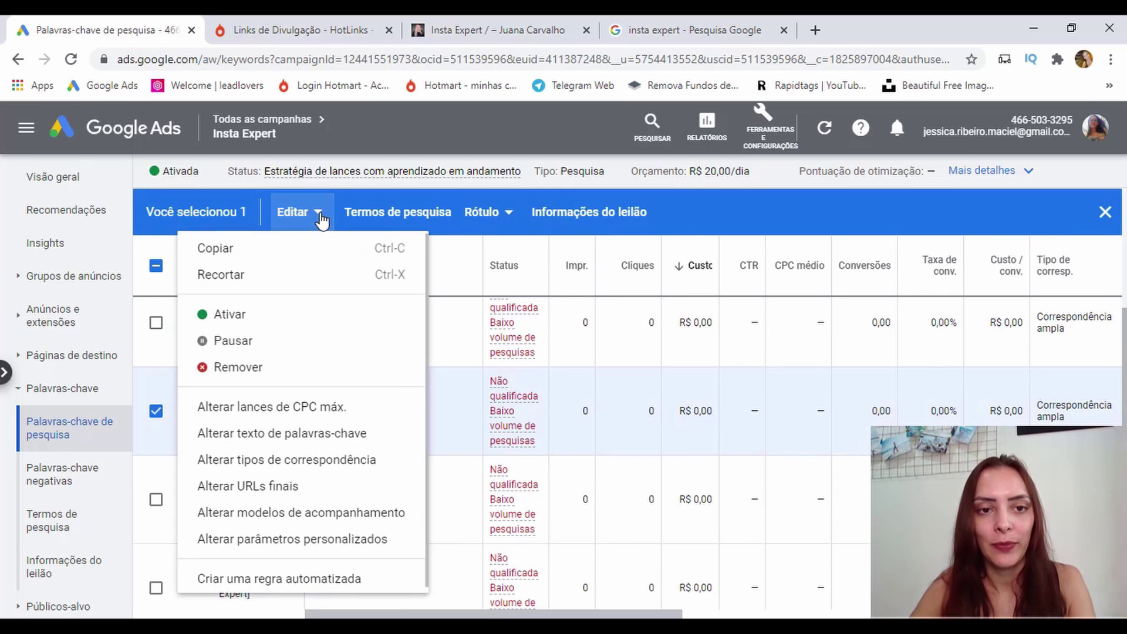
left_click(243, 368)
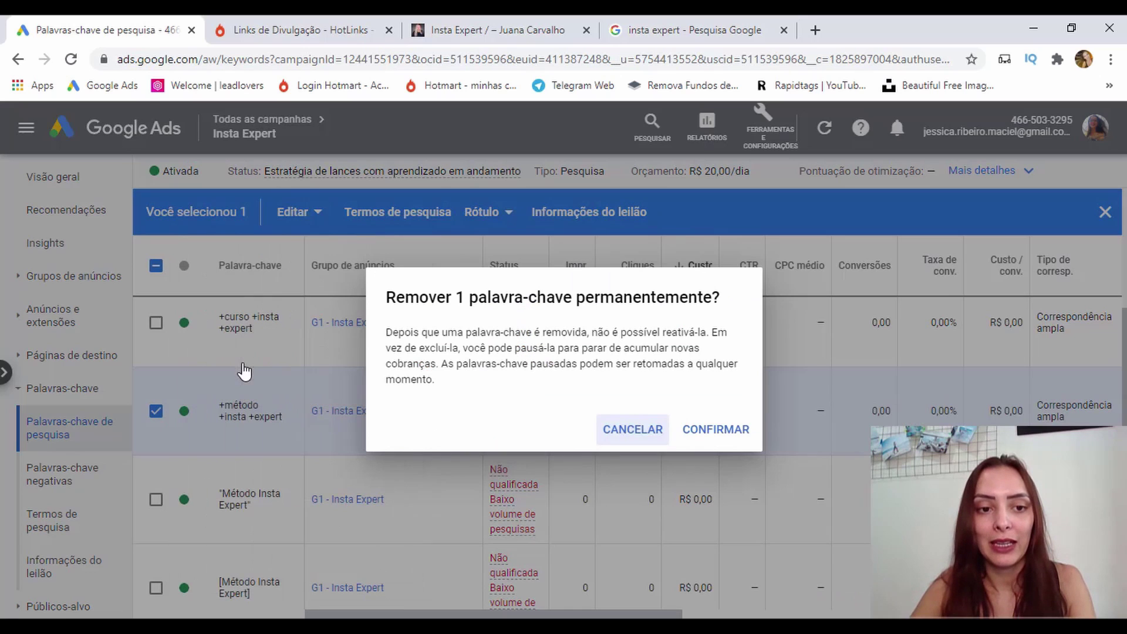
left_click(701, 432)
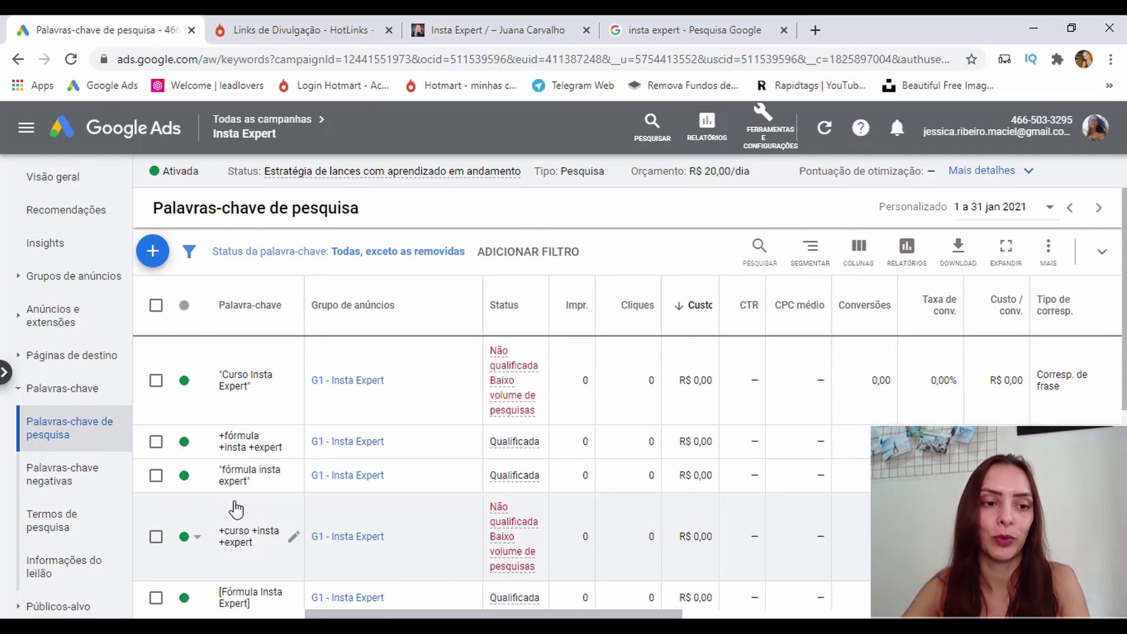
Open the form for adding negative keywords to the Insta Expert campaign.
scroll(122, 449, "down", 2)
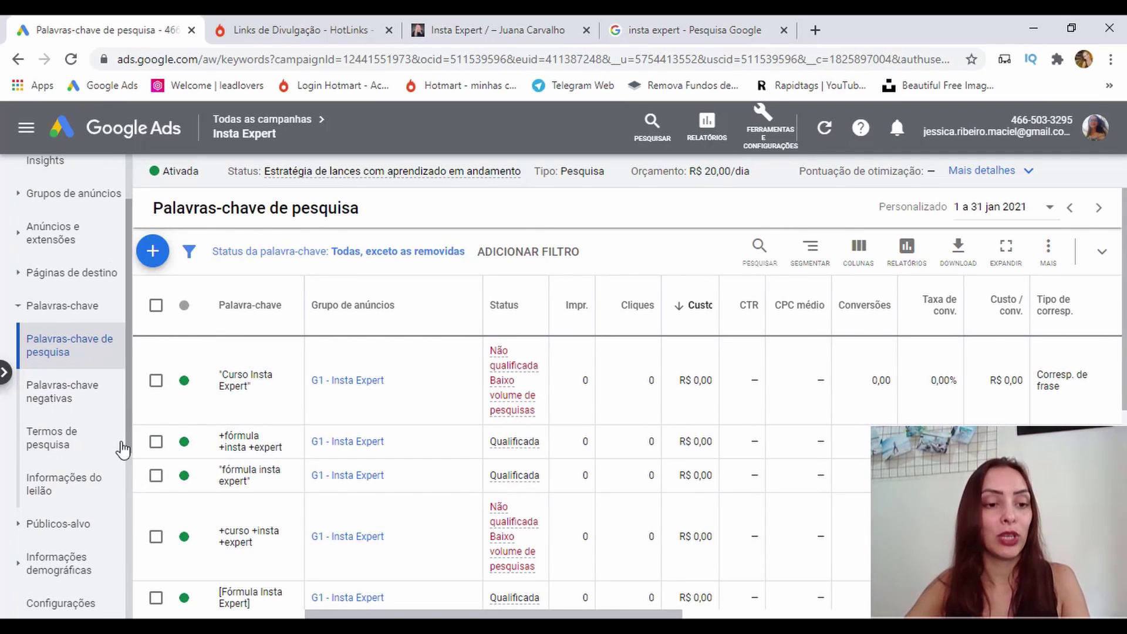
left_click(88, 397)
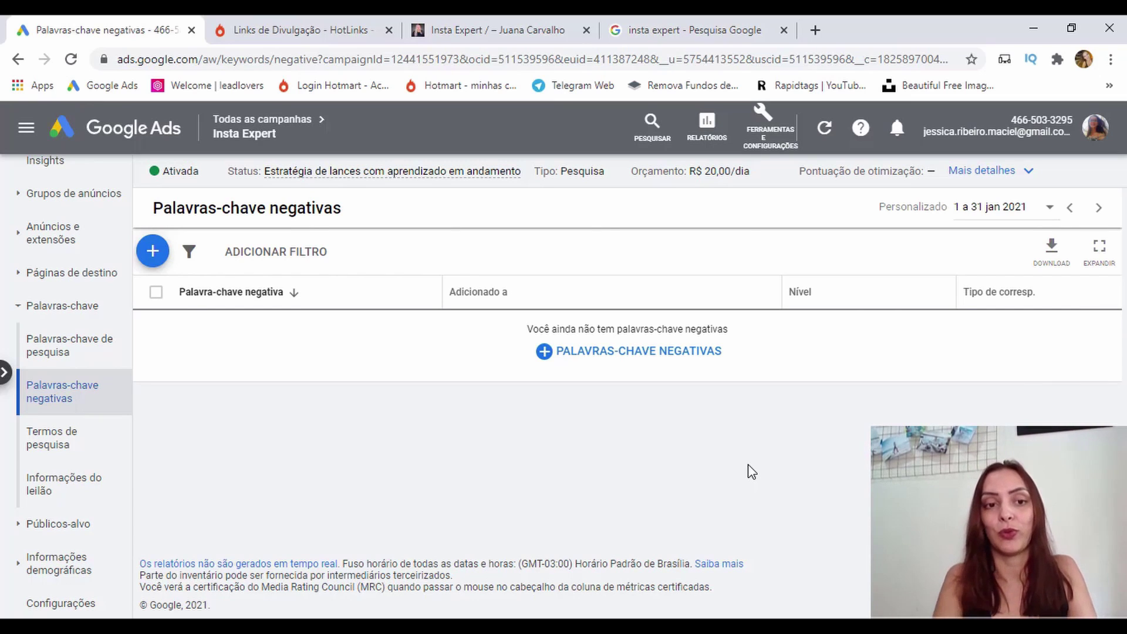
left_click(153, 251)
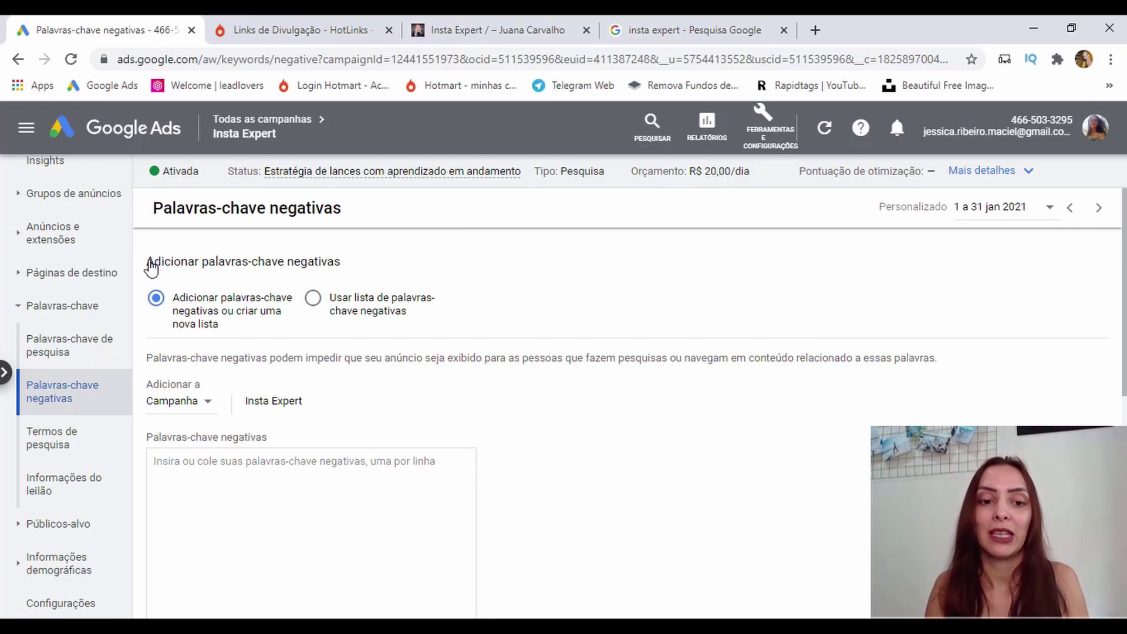
left_click(256, 504)
type("-")
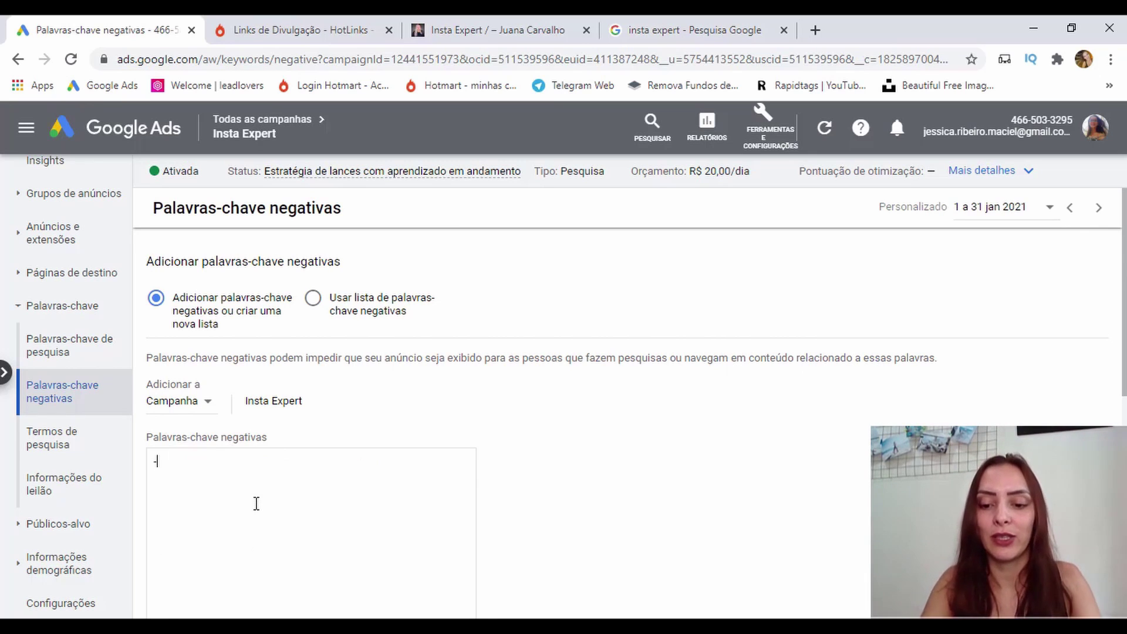
type("gr")
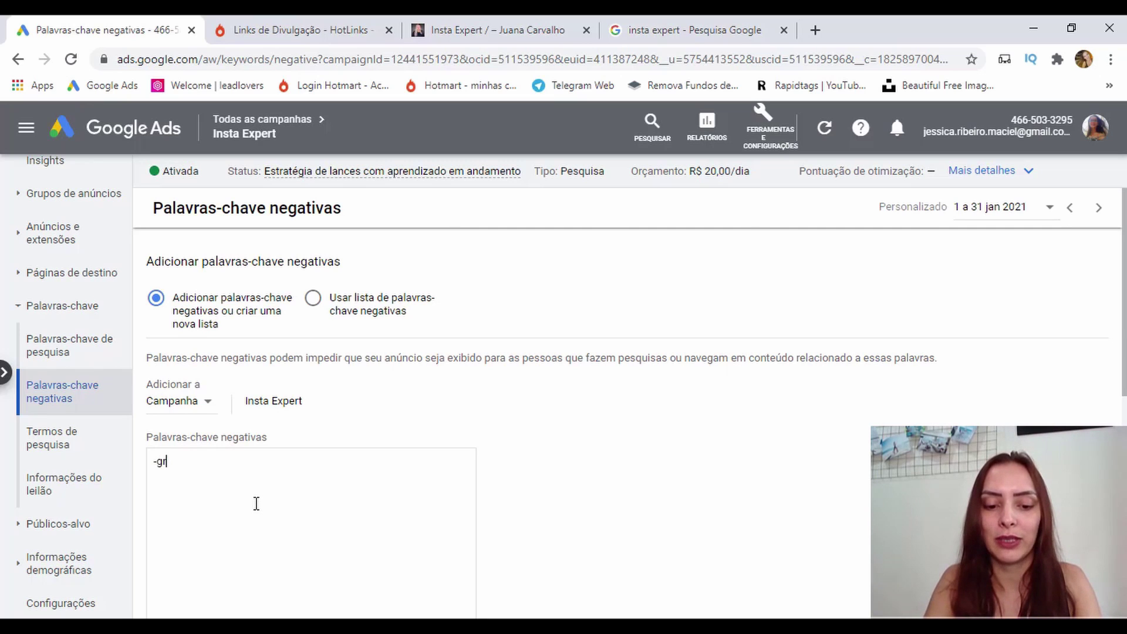
type("ást")
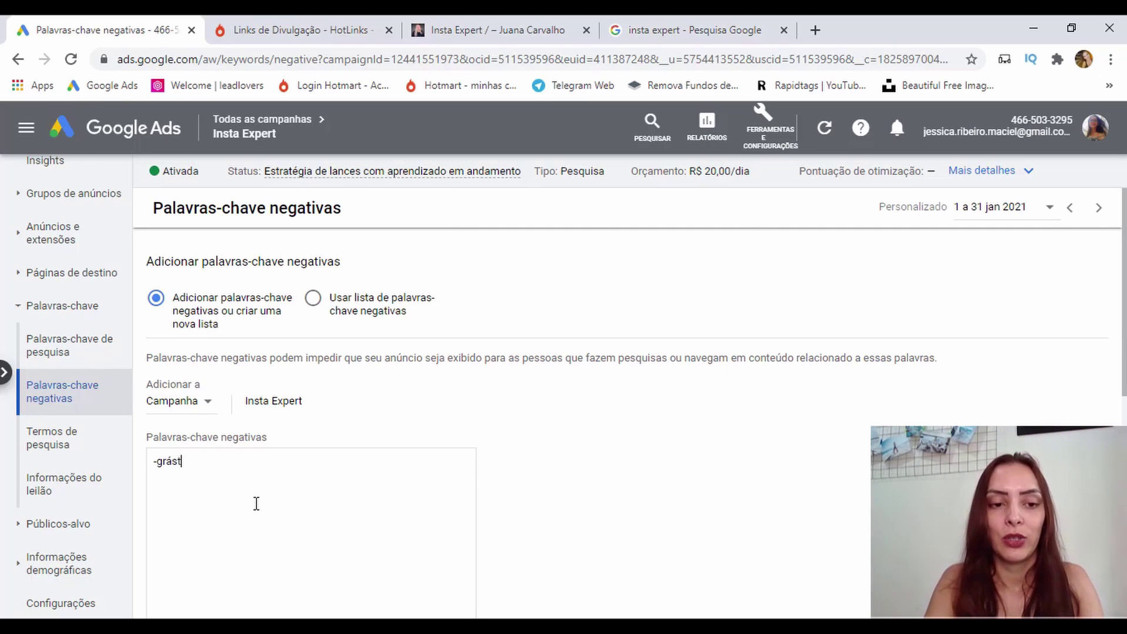
key("BackSpace")
key("BackSpace")
type("tis")
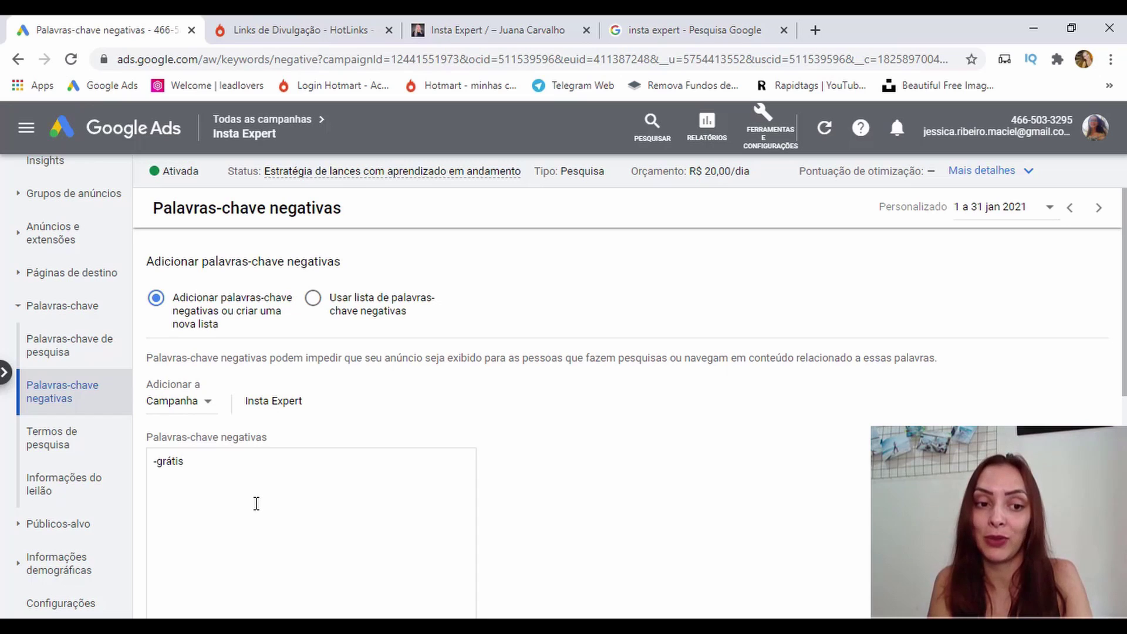
key("BackSpace")
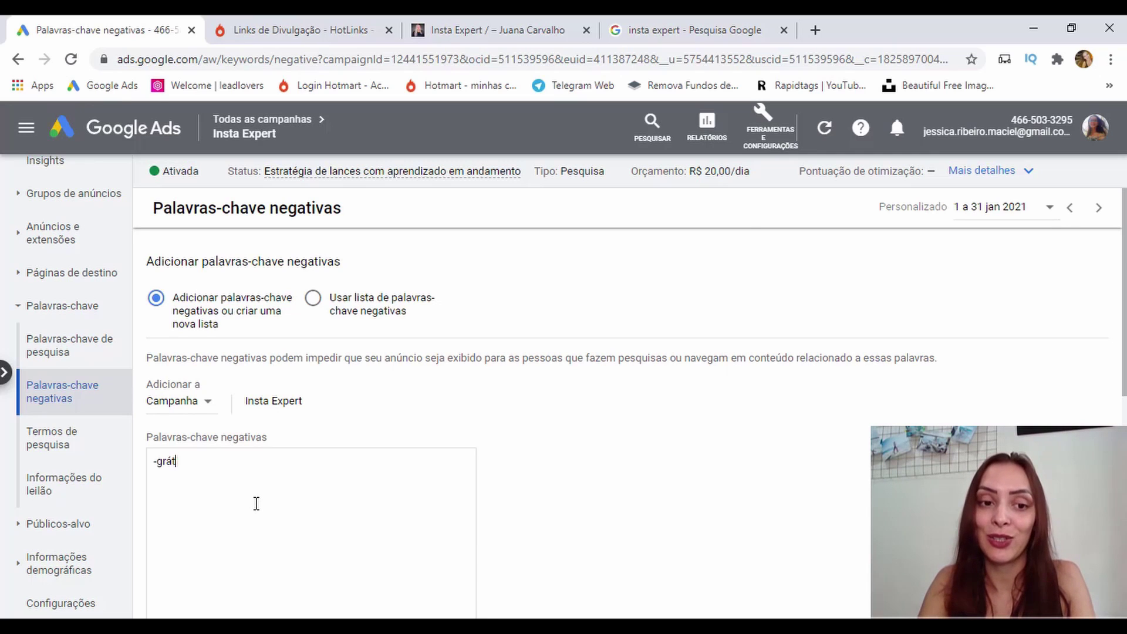
key("BackSpace")
key("BackSpace")
key("BackSpace")
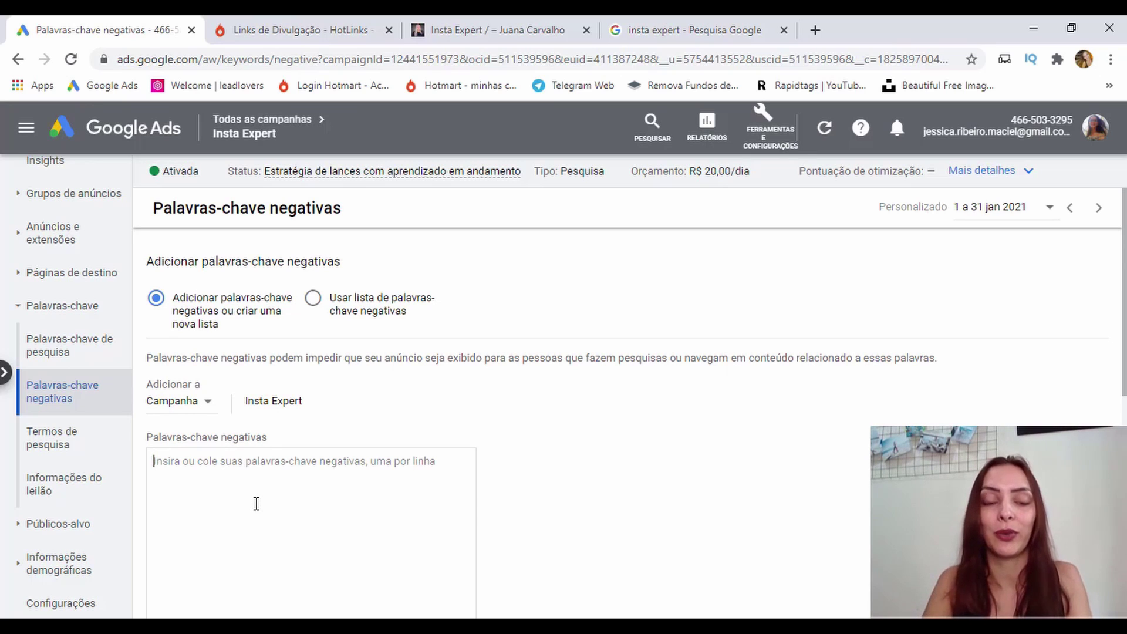
Apply the existing negative keyword list "Negativas" to the Insta Expert campaign and save it.
left_click(342, 308)
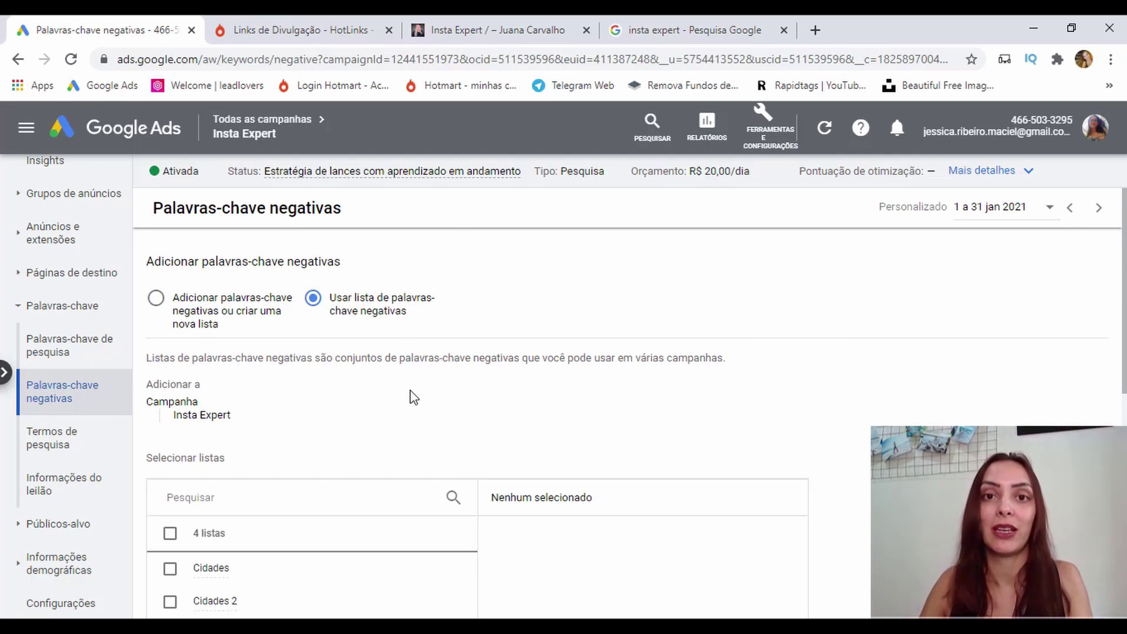
scroll(413, 398, "down", 1)
scroll(411, 529, "down", 1)
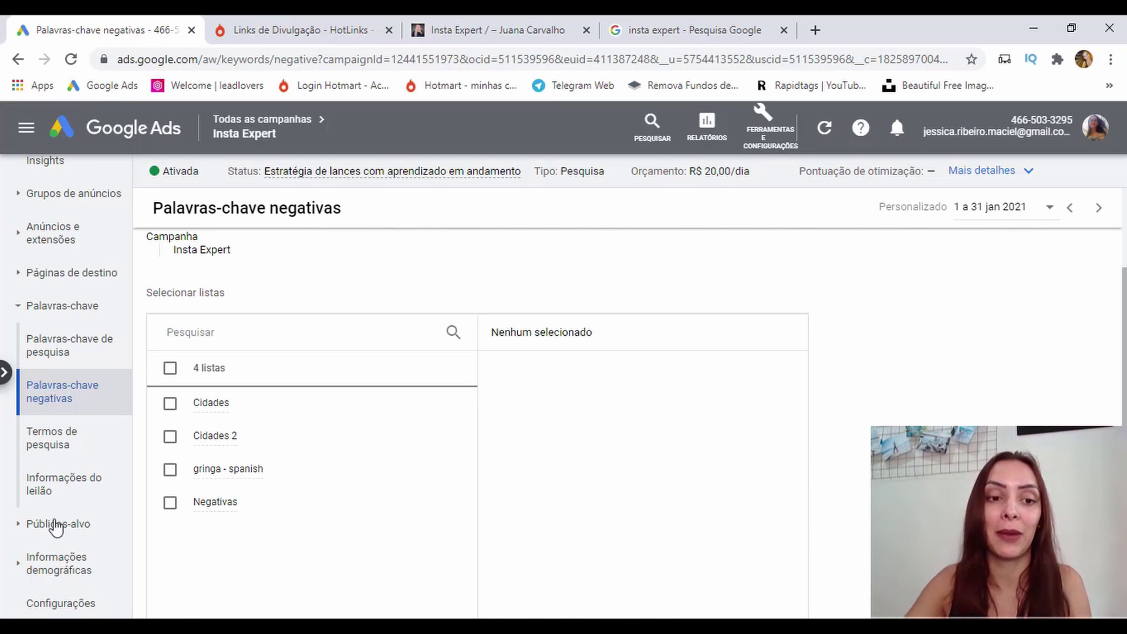
mouse_move(204, 415)
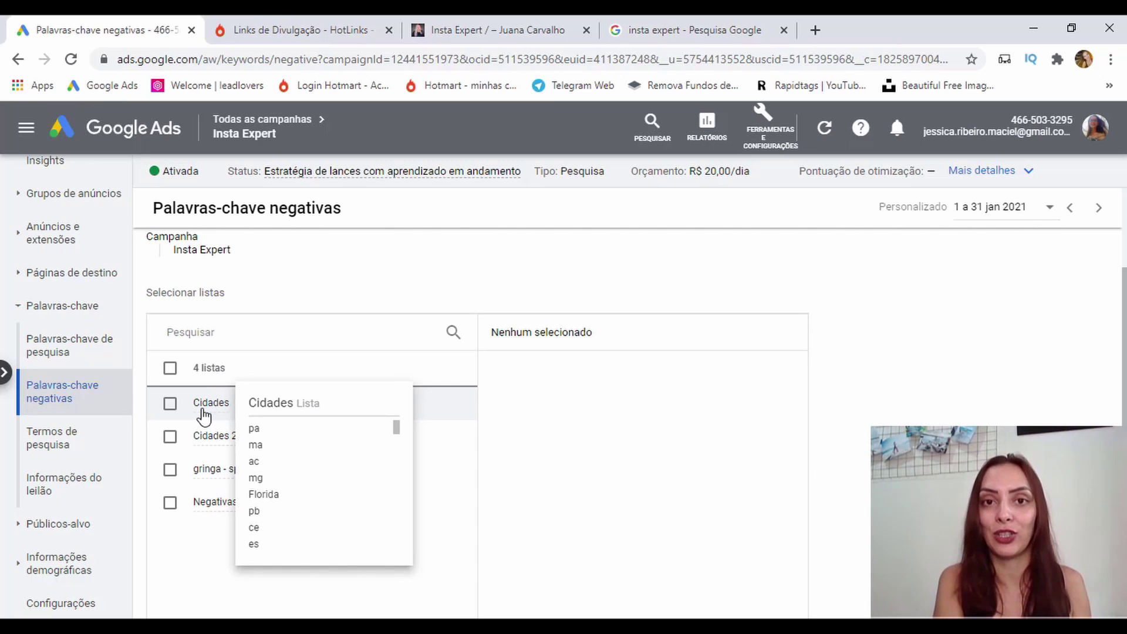
scroll(321, 452, "down", 5)
scroll(322, 452, "down", 10)
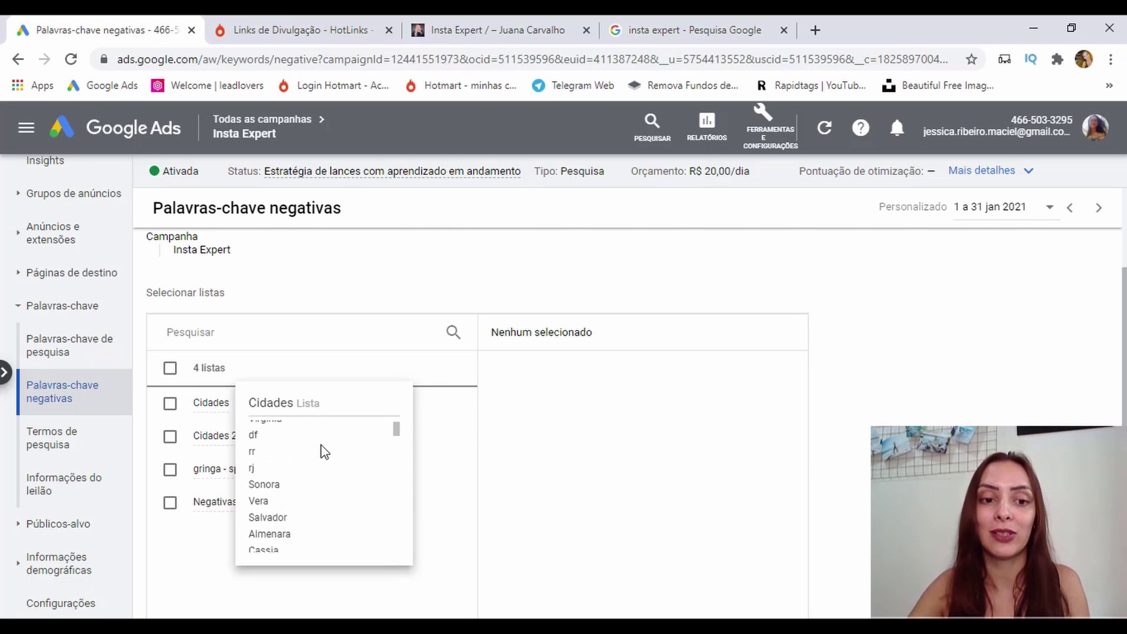
scroll(320, 450, "down", 3)
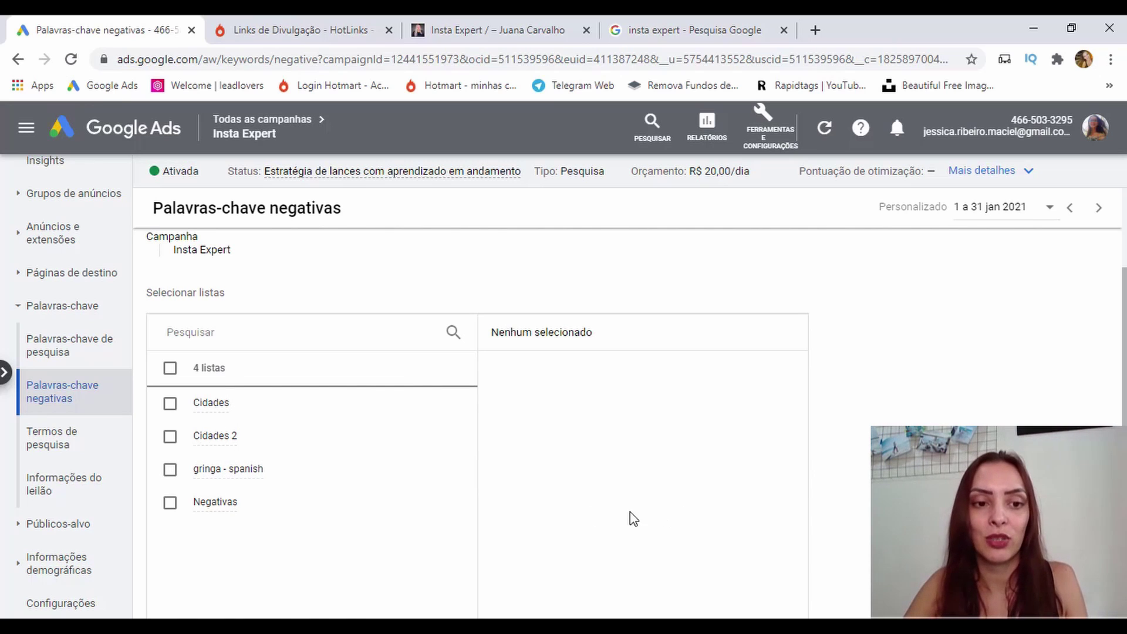
left_click(165, 508)
scroll(483, 466, "down", 4)
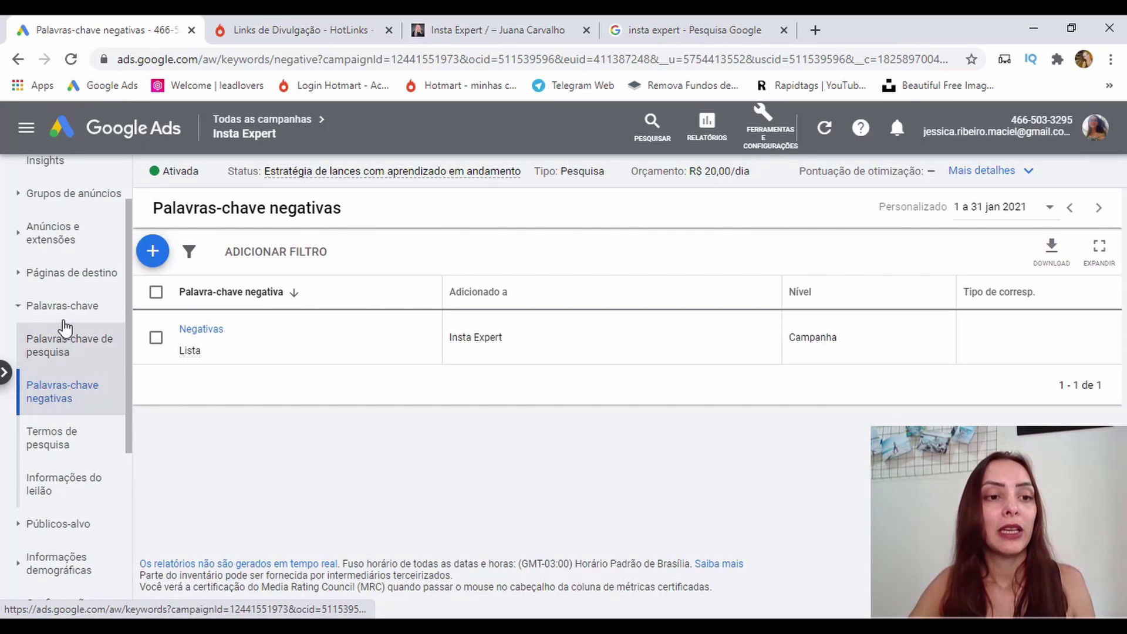
Start a new promotion extension for the Insta Expert campaign, keeping the occasion as Nenhuma.
left_click(59, 233)
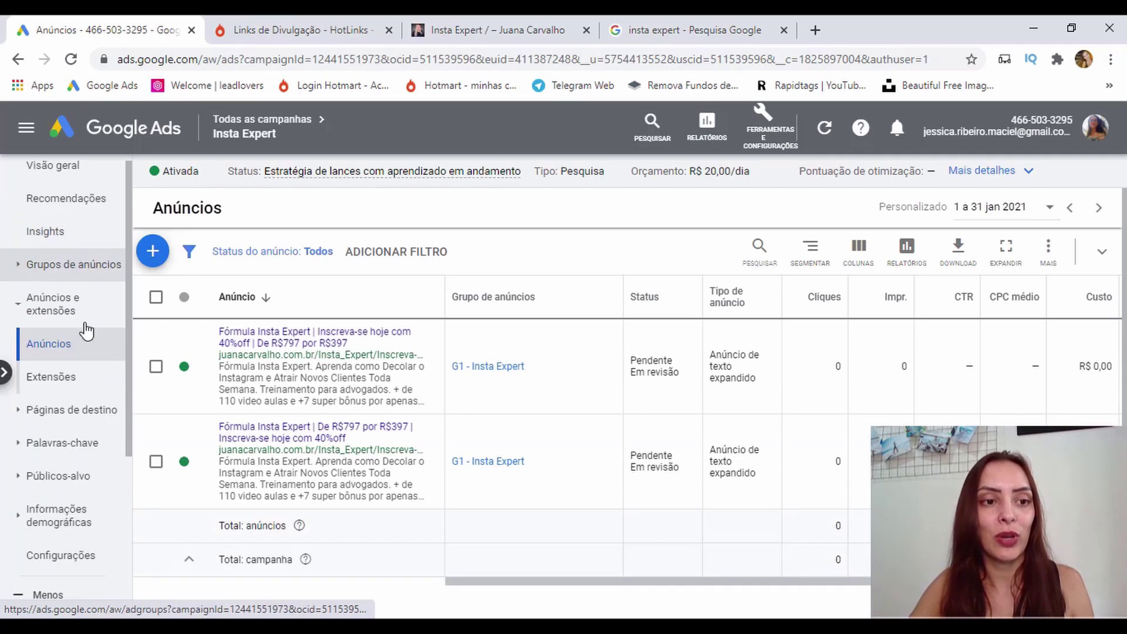
left_click(89, 378)
left_click(238, 268)
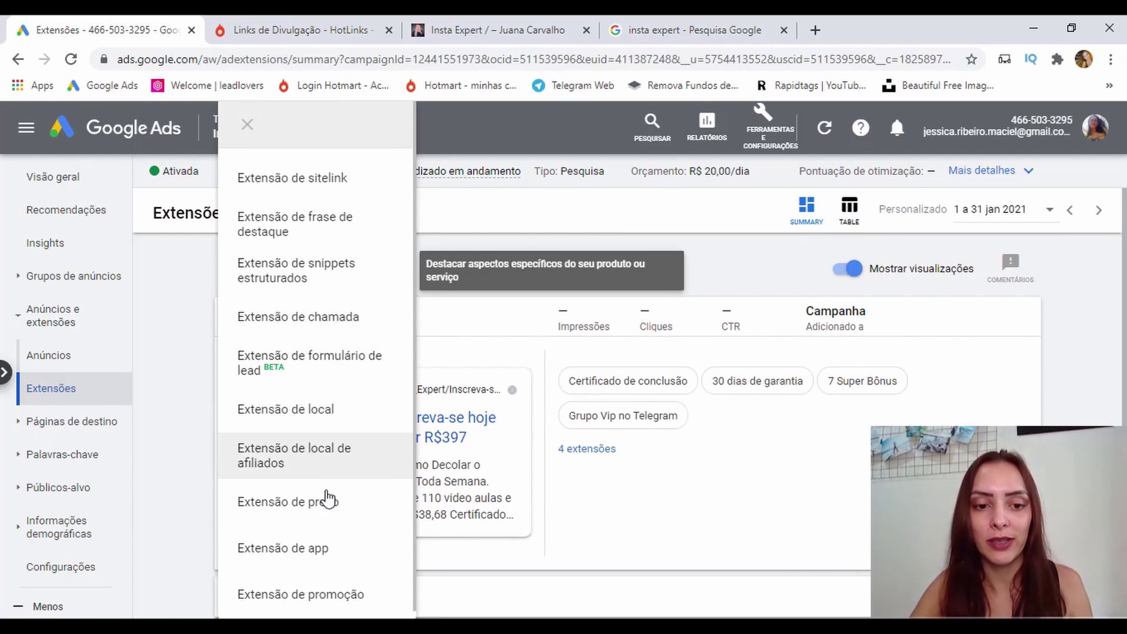
left_click(311, 590)
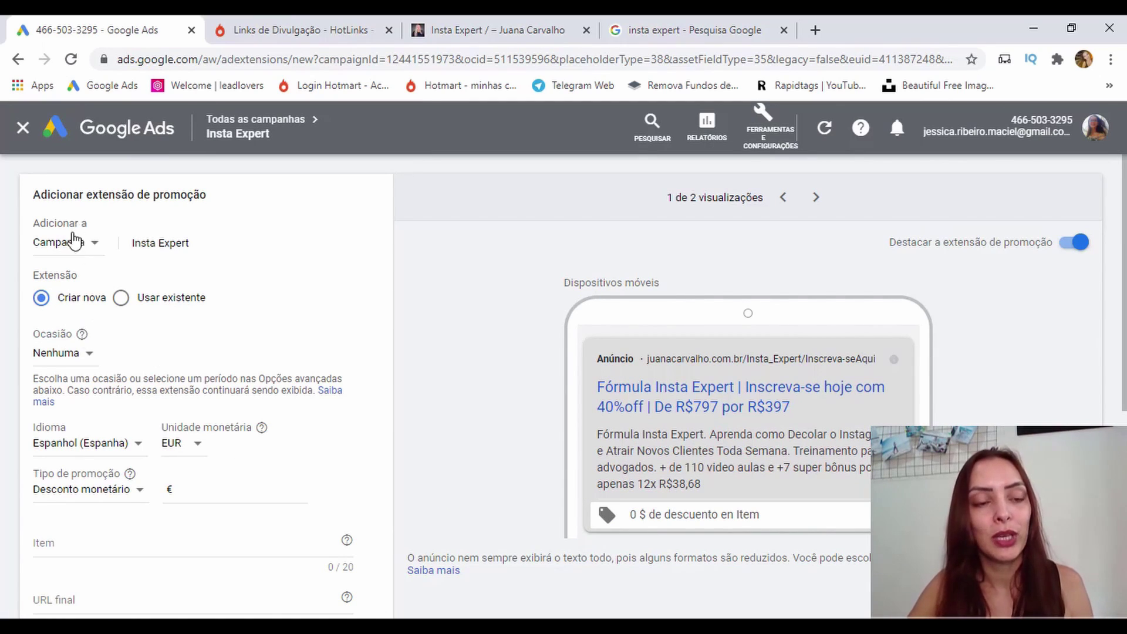
scroll(34, 370, "down", 2)
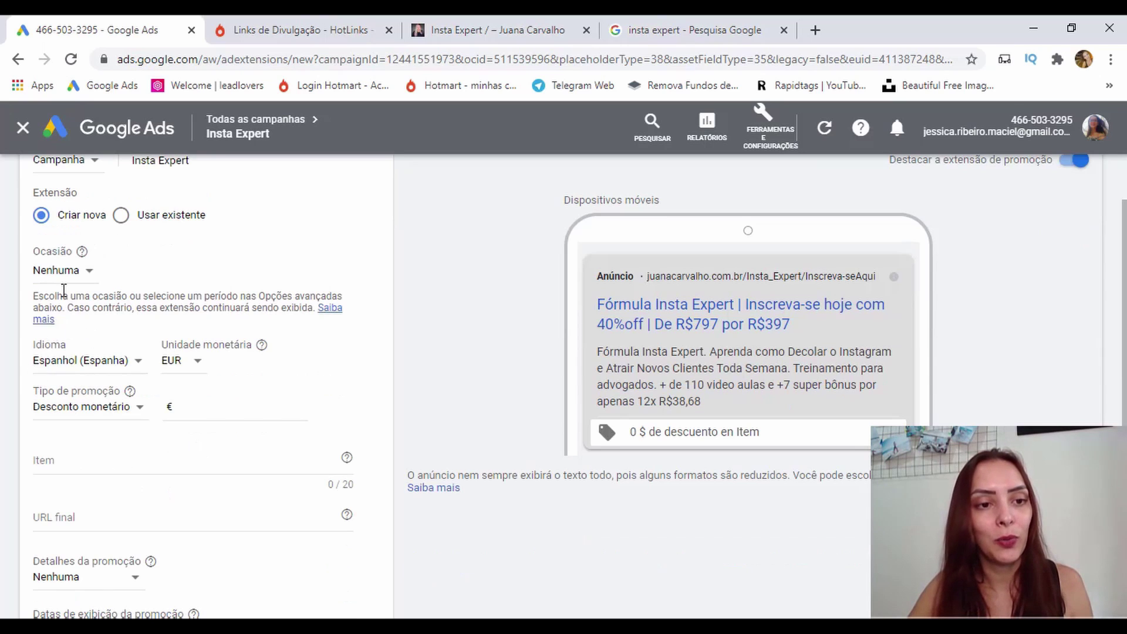
left_click(69, 271)
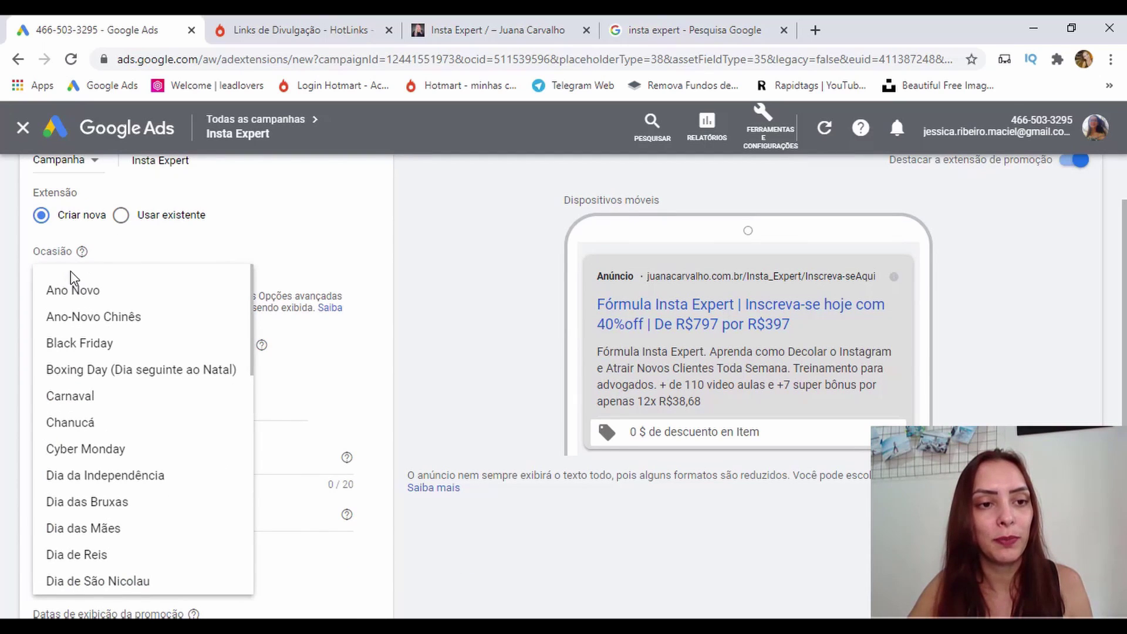
left_click(265, 258)
scroll(187, 369, "up", 2)
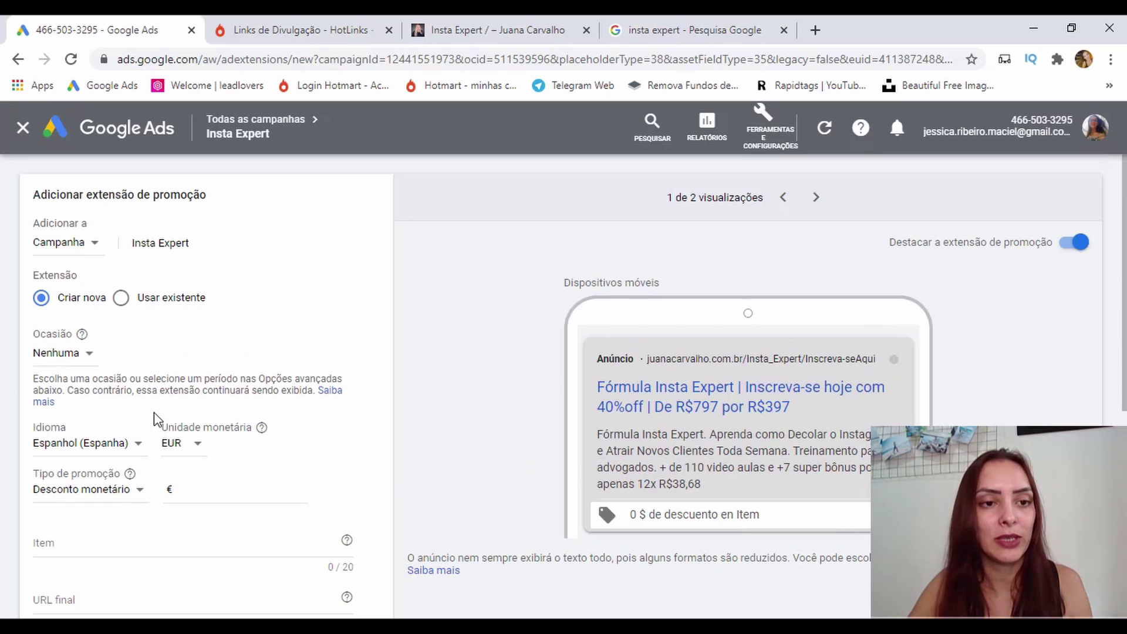
Set the promotion's language to Português (Brasil) and currency to BRL, with a 40% Desconto percentual on the item "Fórmula Insta Expert".
left_click(121, 445)
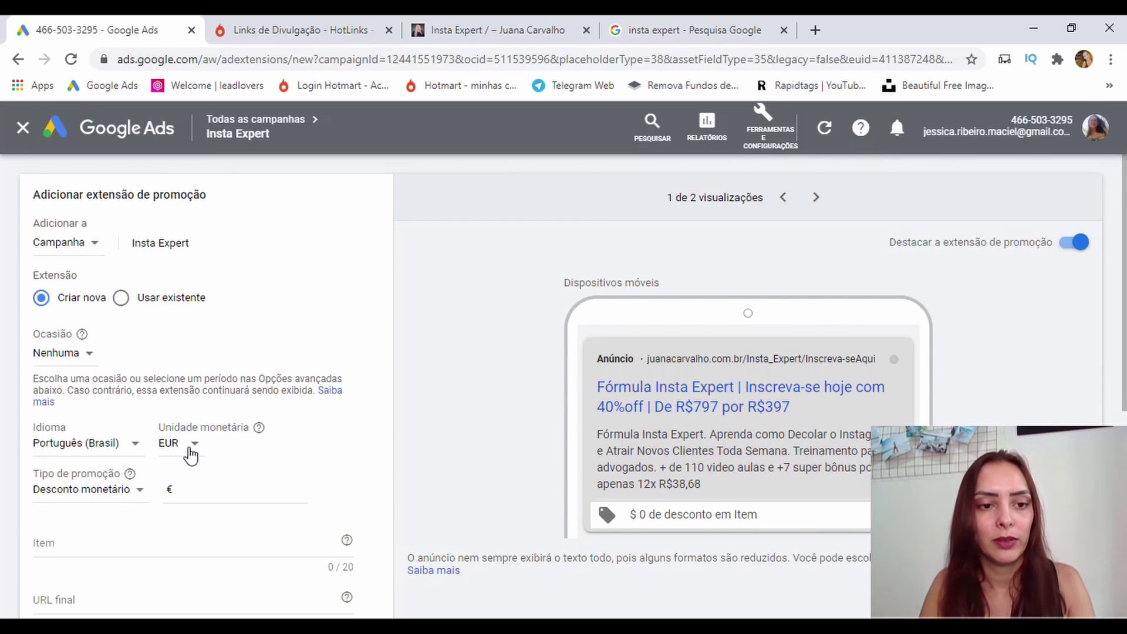
left_click(190, 450)
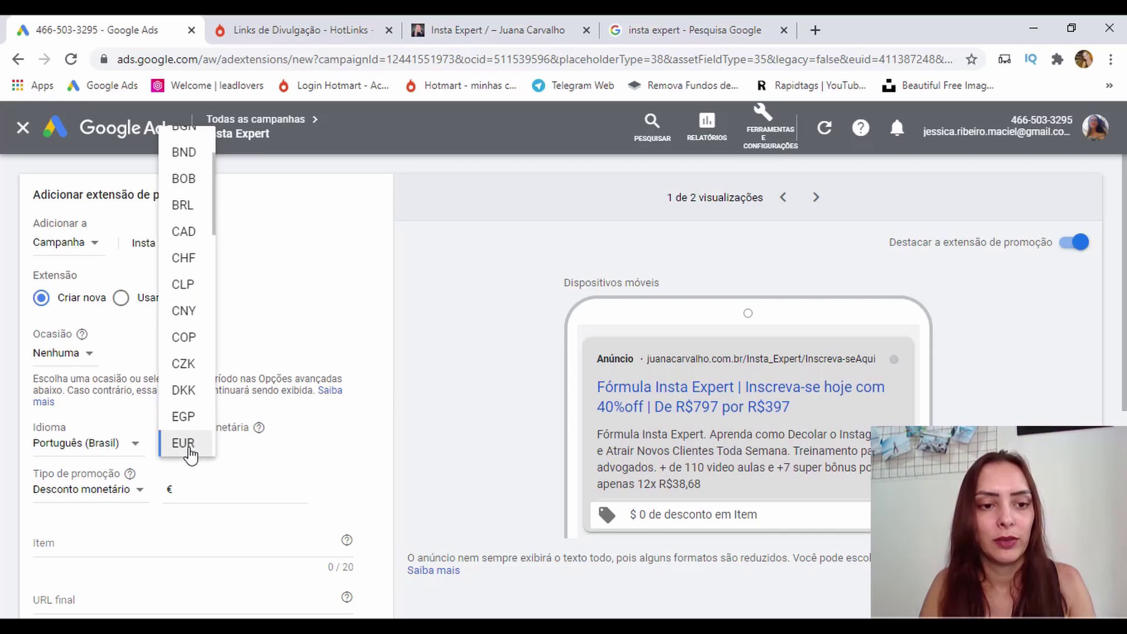
left_click(183, 206)
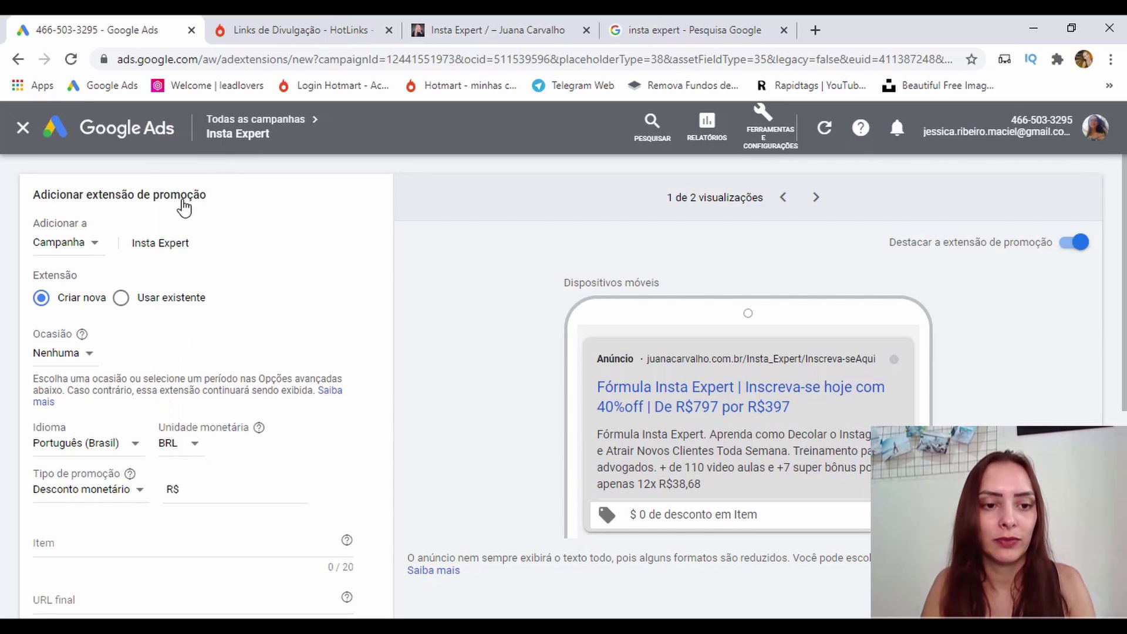
left_click(119, 501)
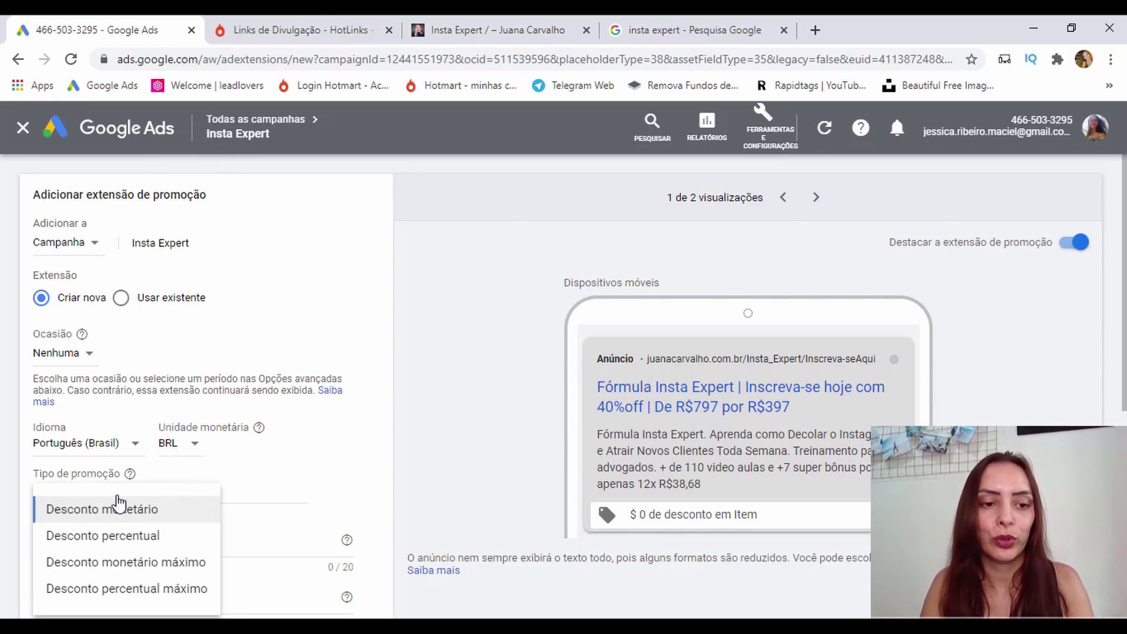
left_click(150, 544)
left_click(203, 491)
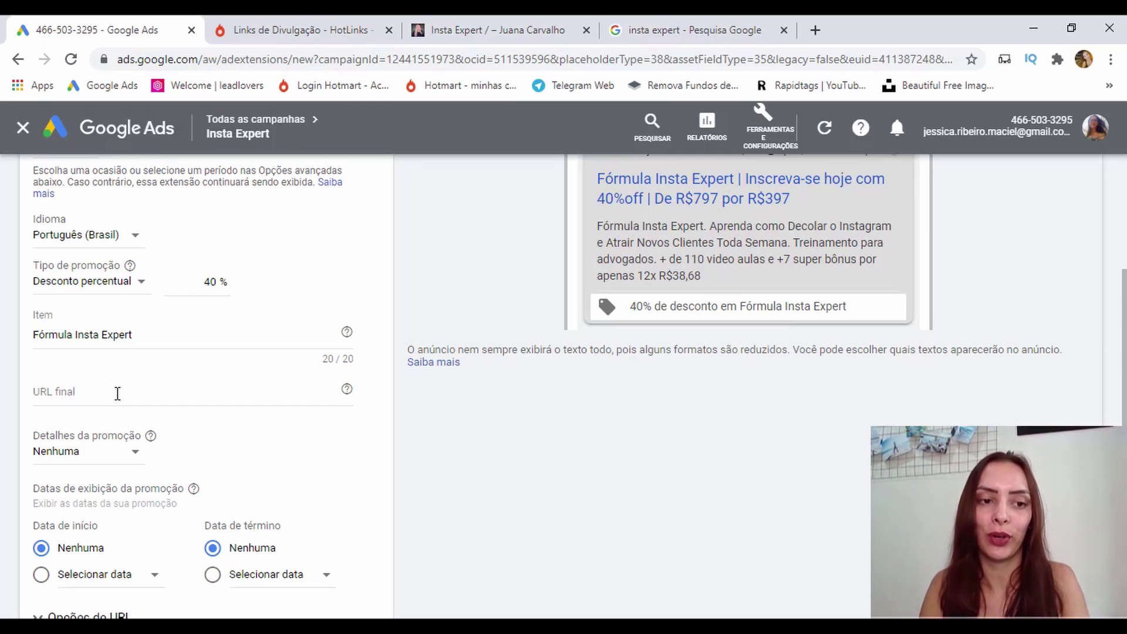
Copy the instaexpert affiliate page link from the Notepad notes into the promotion's final URL.
left_click(117, 393)
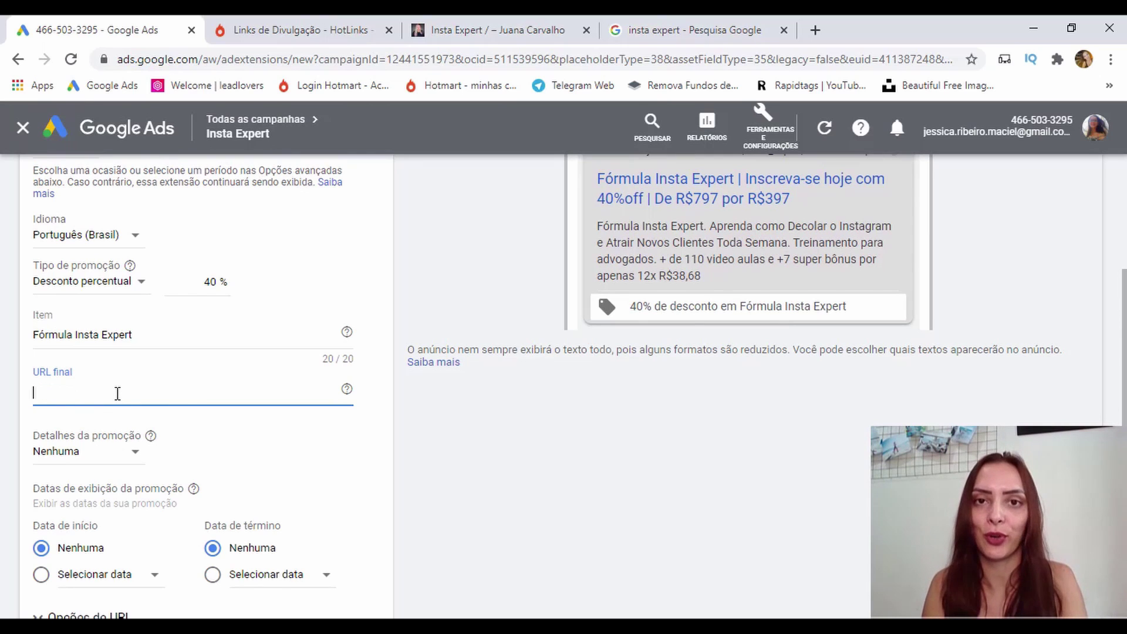
left_click(654, 626)
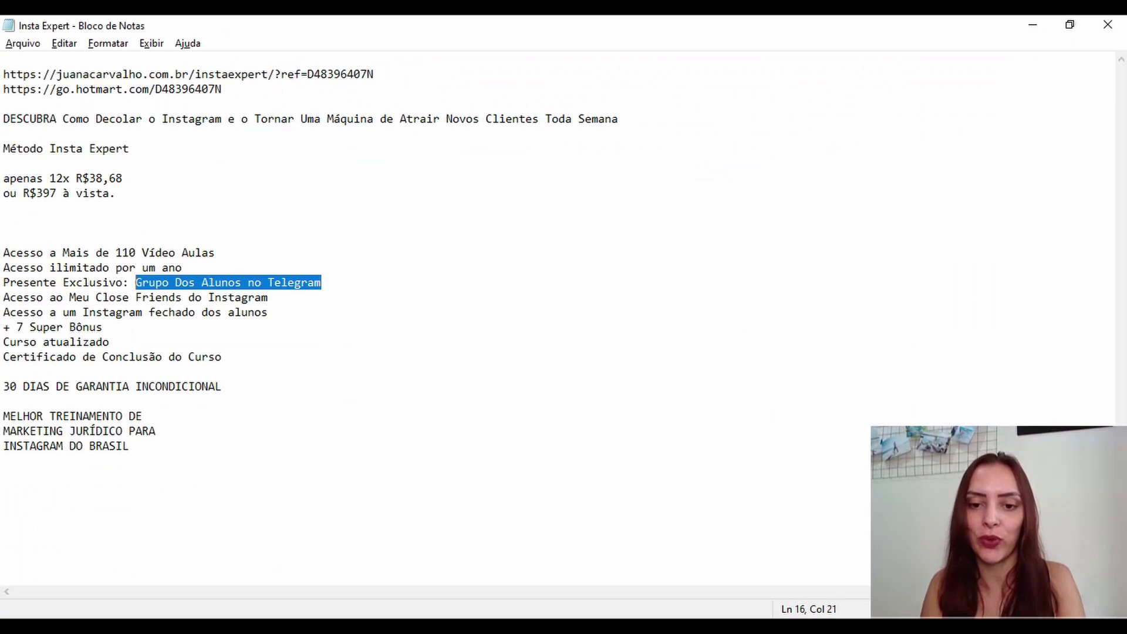
double_click(195, 76)
left_click(195, 76)
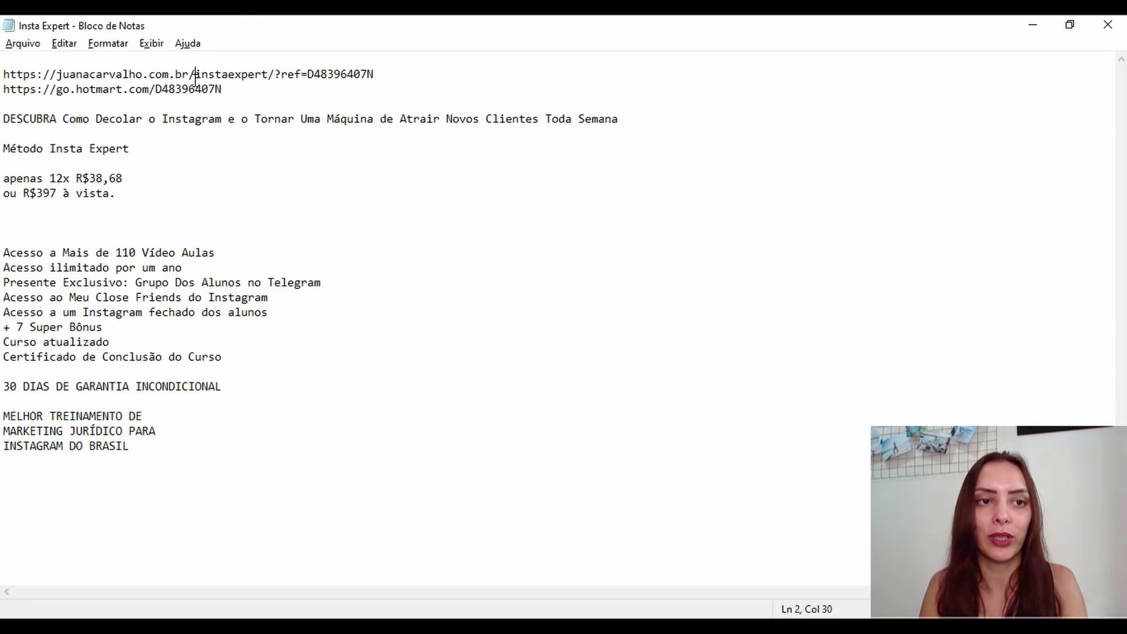
left_click_drag(194, 76, 377, 78)
key("ctrl+c")
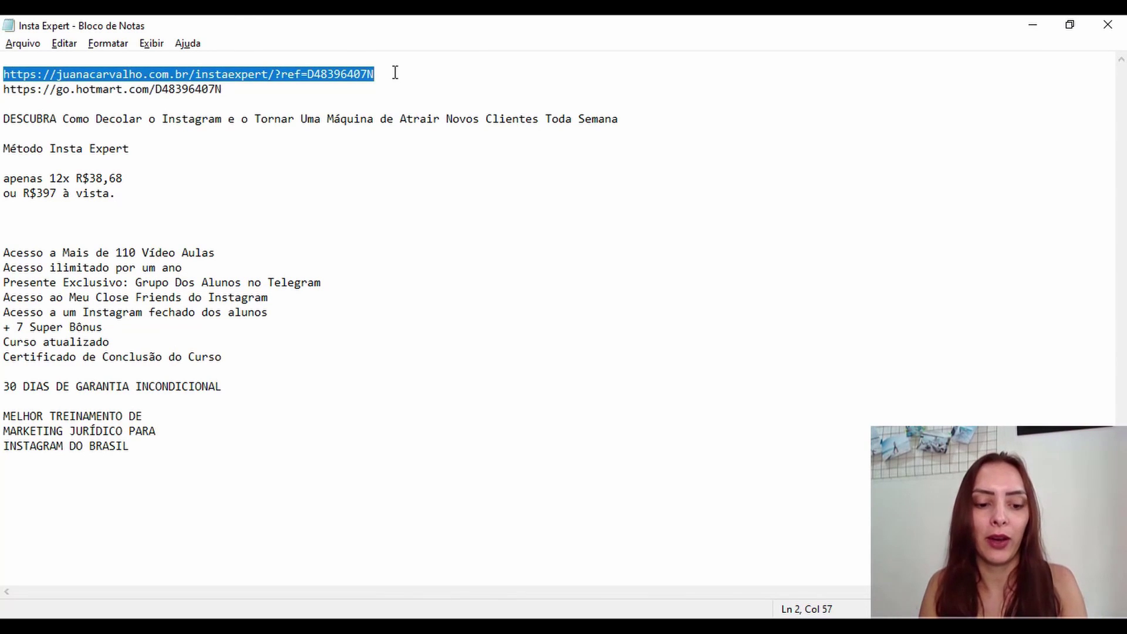
left_click(1034, 26)
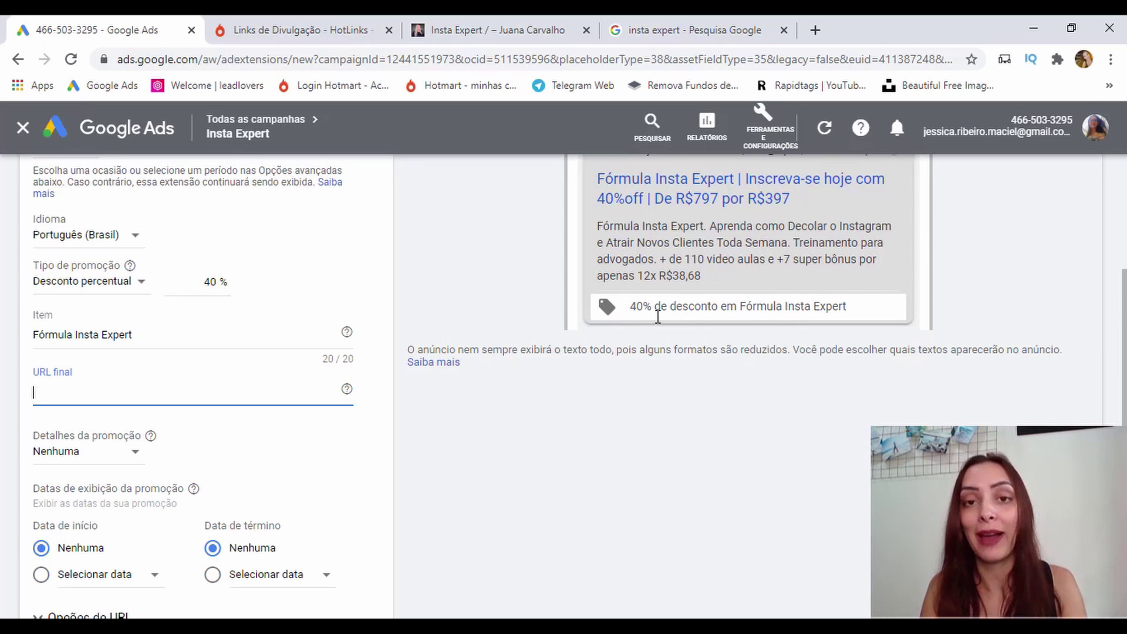
key("ctrl+v")
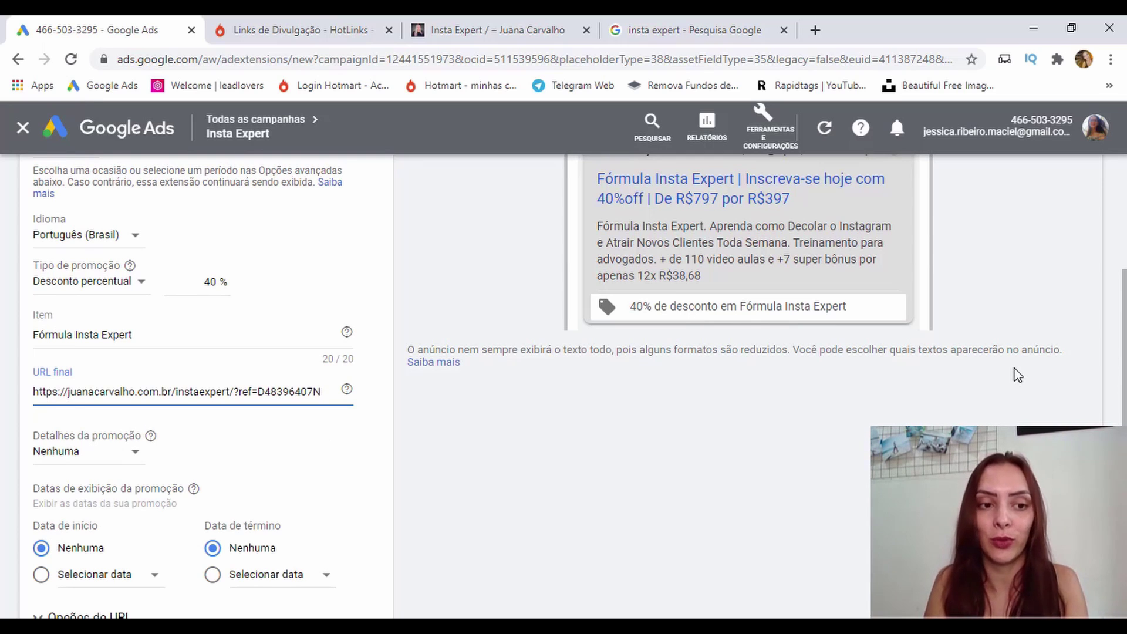
Copy the go.hotmart.com affiliate link from the Notepad notes into the promotion's tracking template under the URL options, and save the extension.
left_click_drag(1125, 322, 1125, 414)
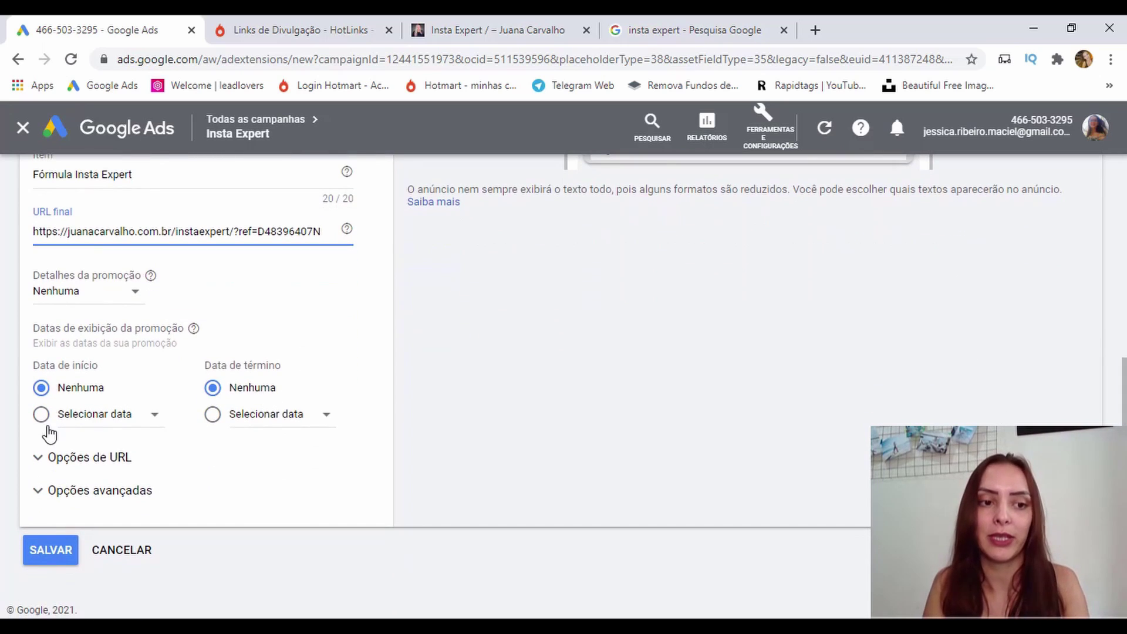
left_click(68, 457)
key("alt+Tab")
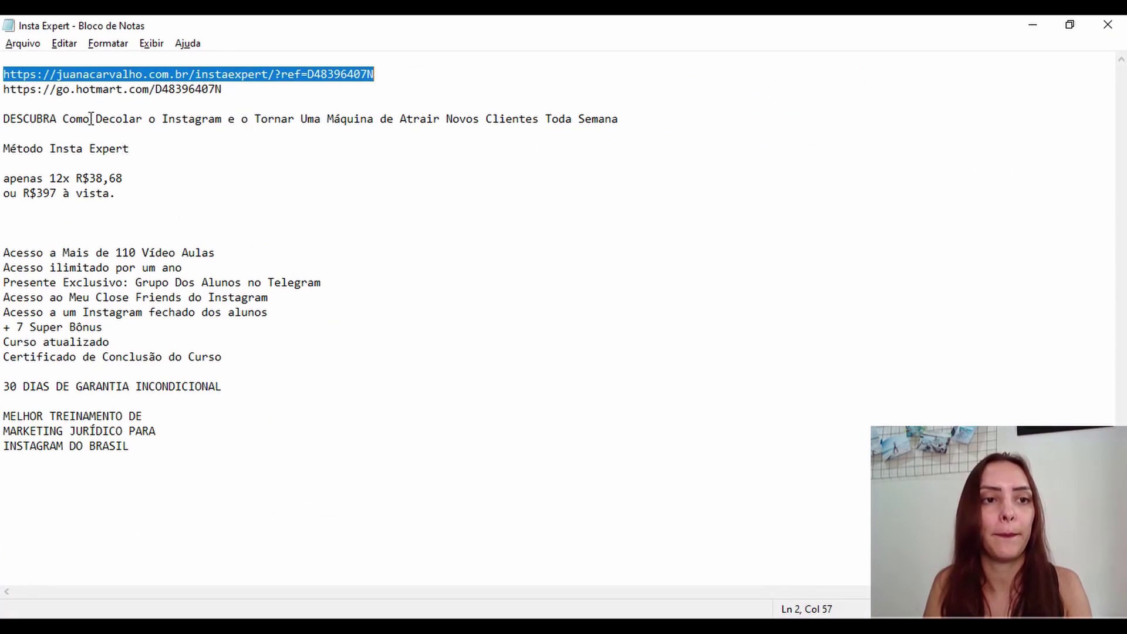
double_click(78, 84)
key("ctrl+c")
left_click(567, 626)
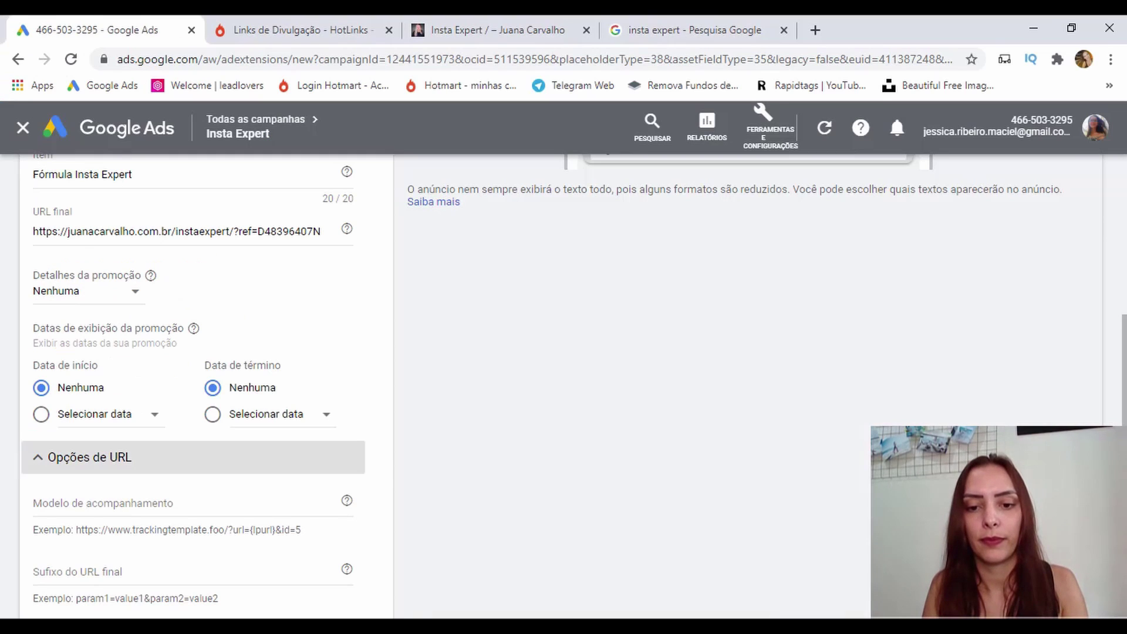
left_click(118, 503)
key("ctrl+v")
scroll(41, 579, "down", 4)
left_click(43, 554)
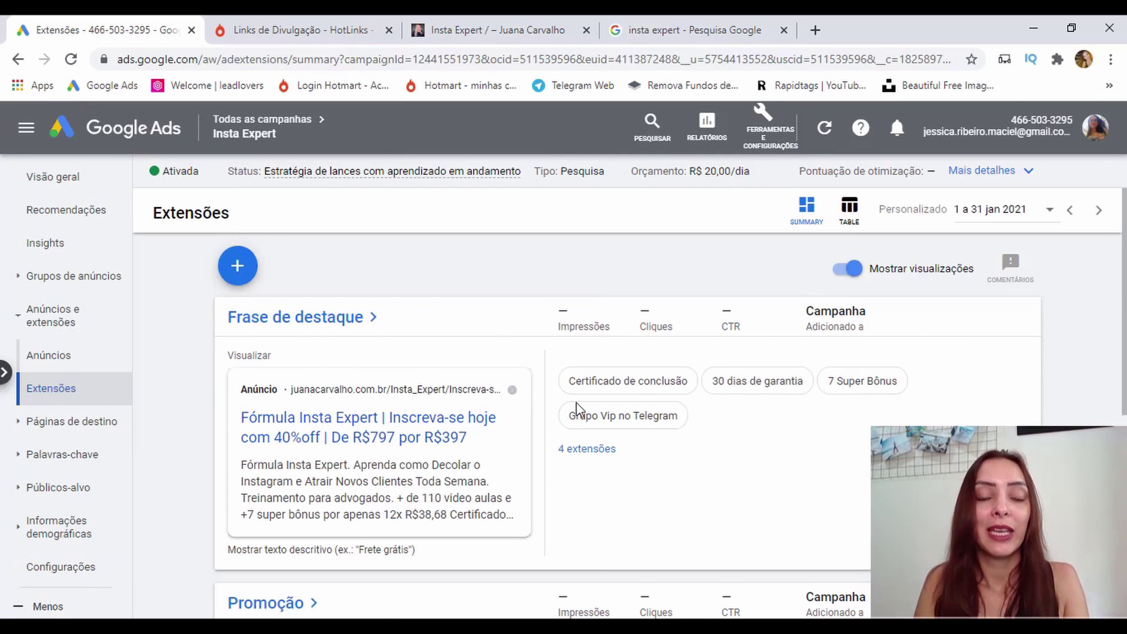
Start a new standard ad group in the Insta Expert campaign and replace its name with "G2 - " plus the course creator's name.
mouse_move(576, 405)
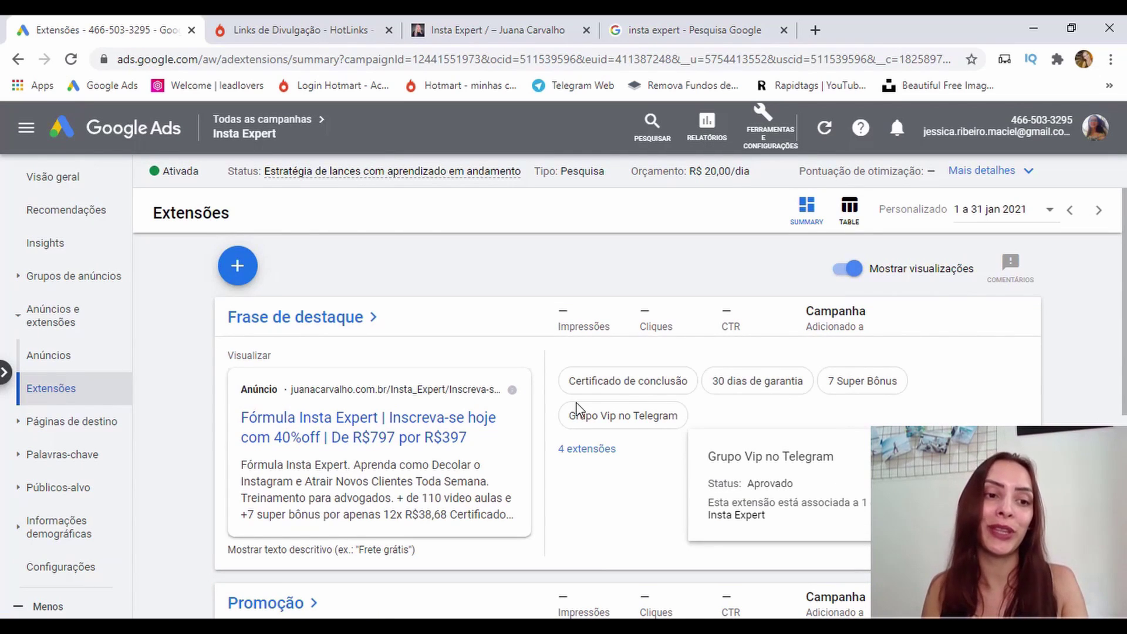
left_click(94, 286)
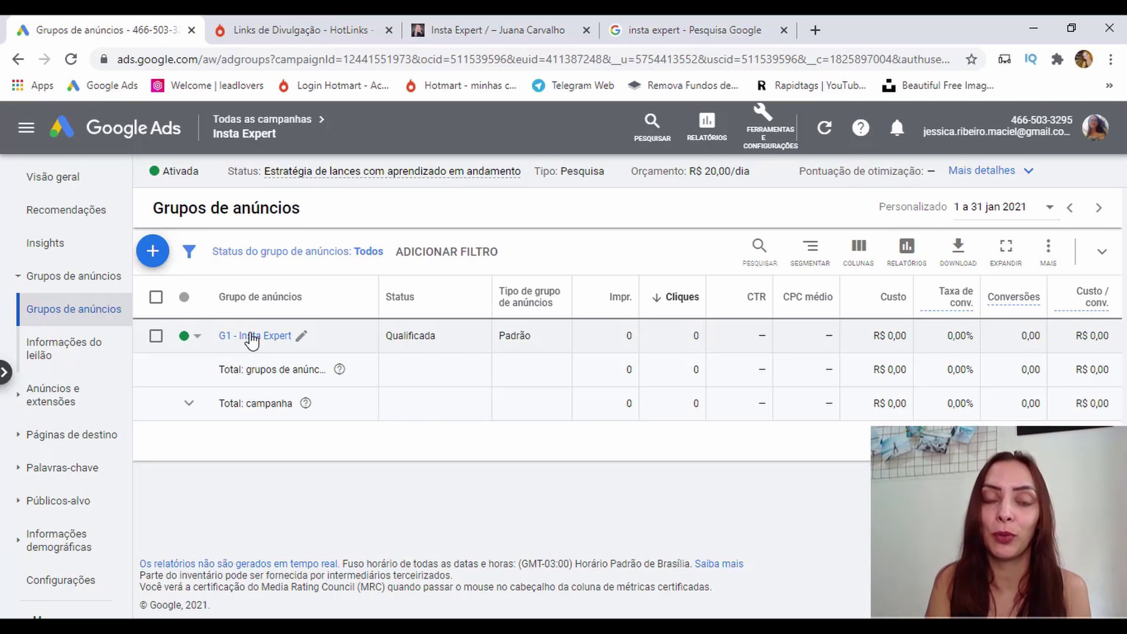
left_click(152, 252)
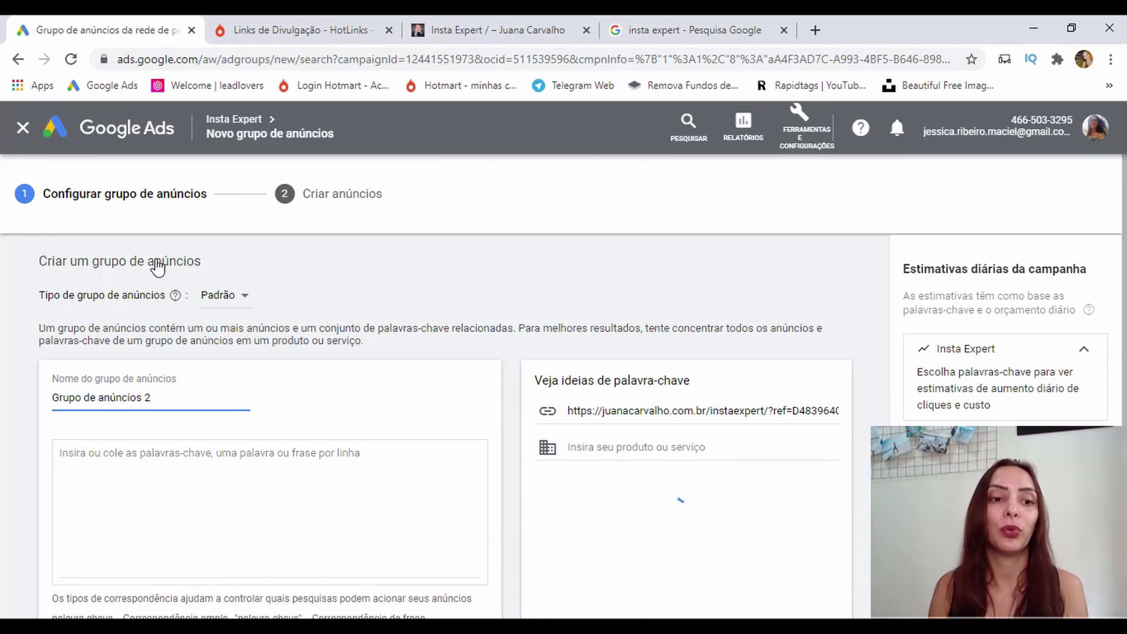
left_click_drag(145, 398, 66, 395)
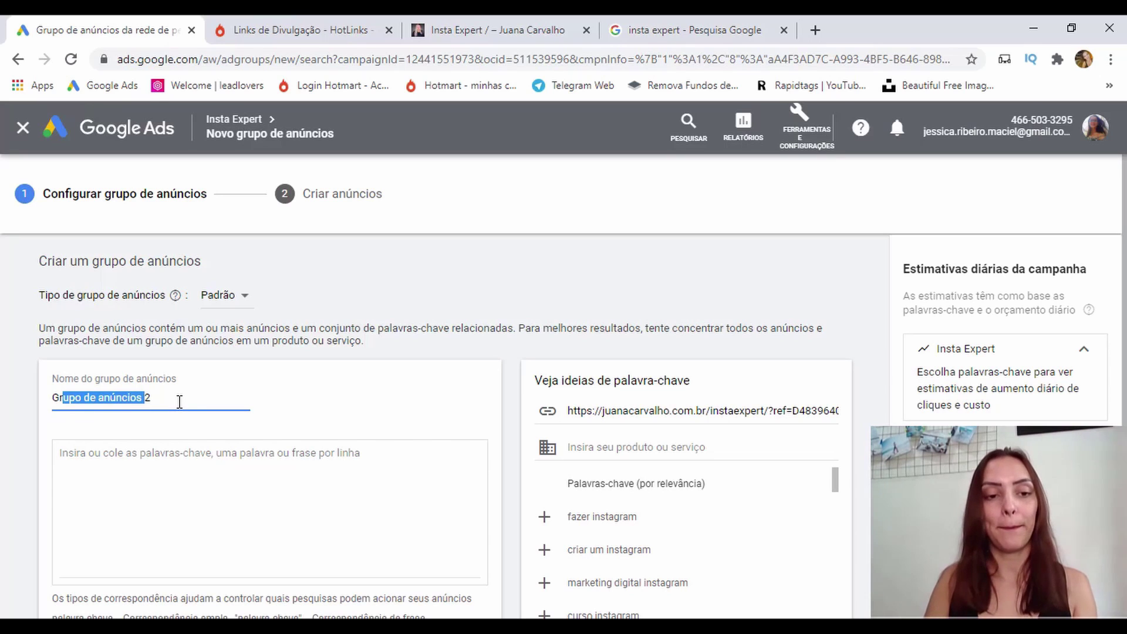
key("BackSpace")
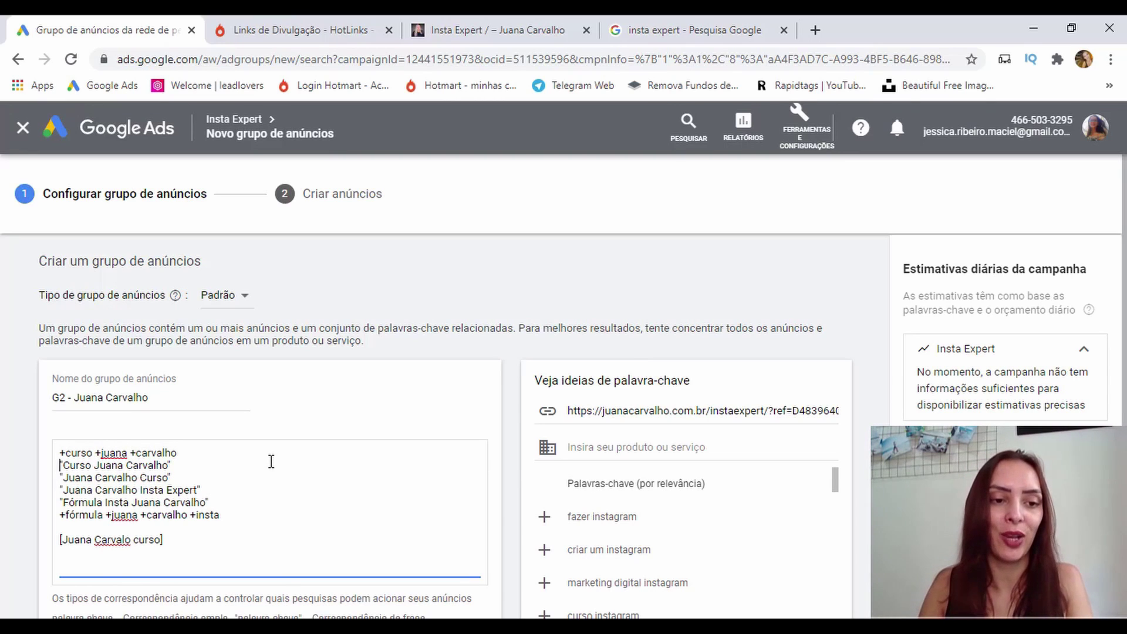
Check the new ad group's keyword list with its modified broad, phrase and exact match terms, then save it and continue to ad creation.
left_click_drag(66, 453, 227, 433)
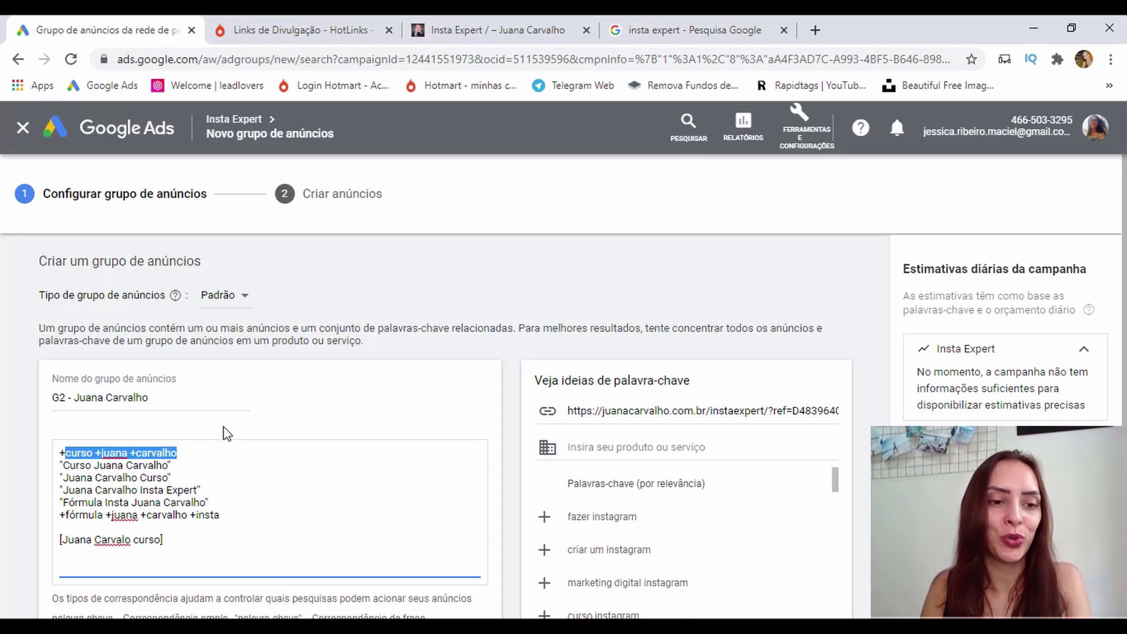
left_click(231, 493)
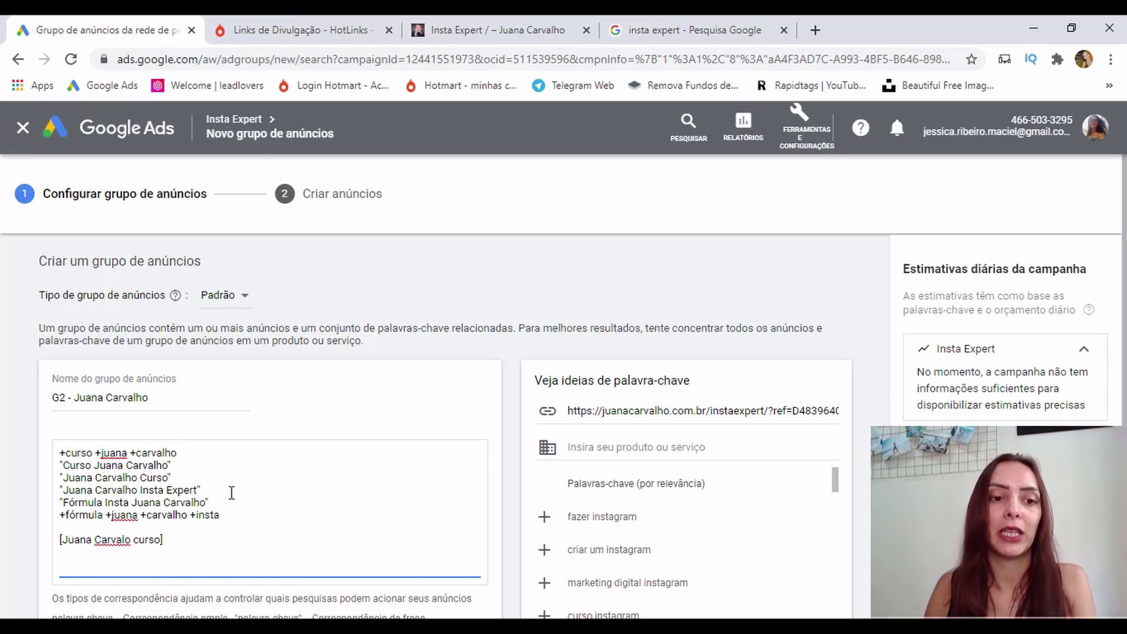
key("Down")
key("Down")
key("Down")
key("Up")
key("Up")
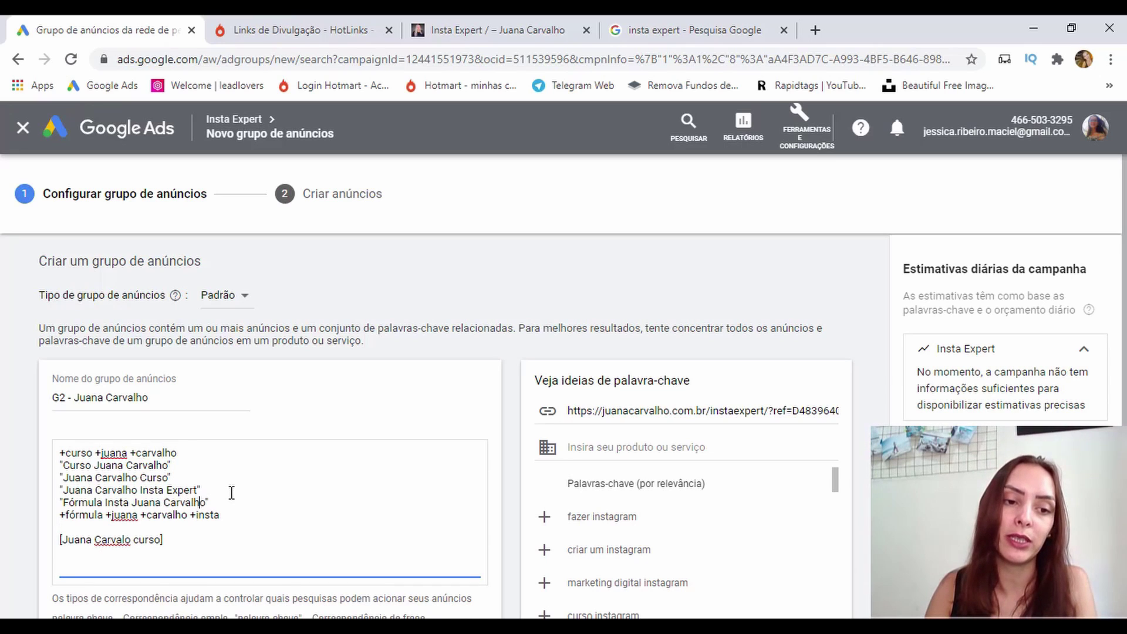
key("Down")
key("Down")
key("Down")
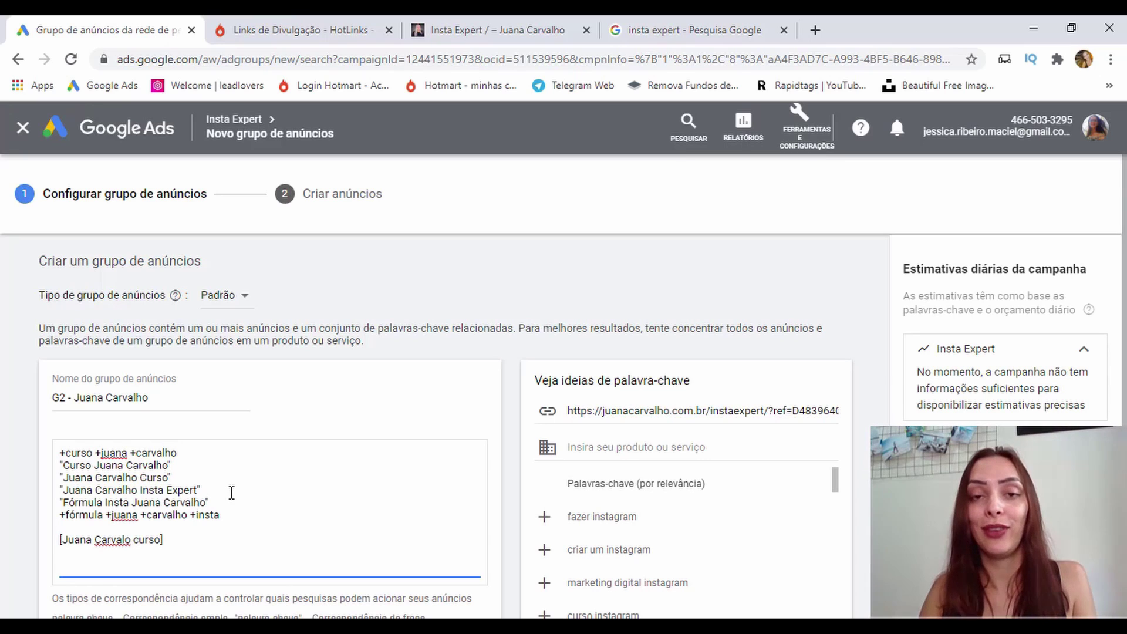
key("Up")
key("Up")
key("Down")
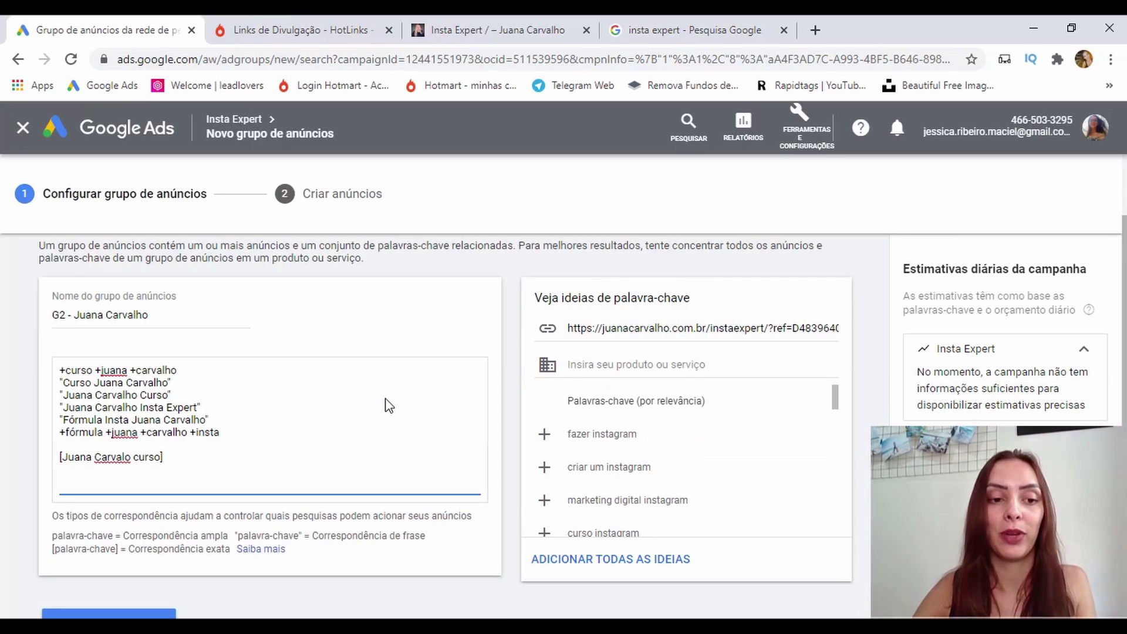
scroll(385, 401, "down", 3)
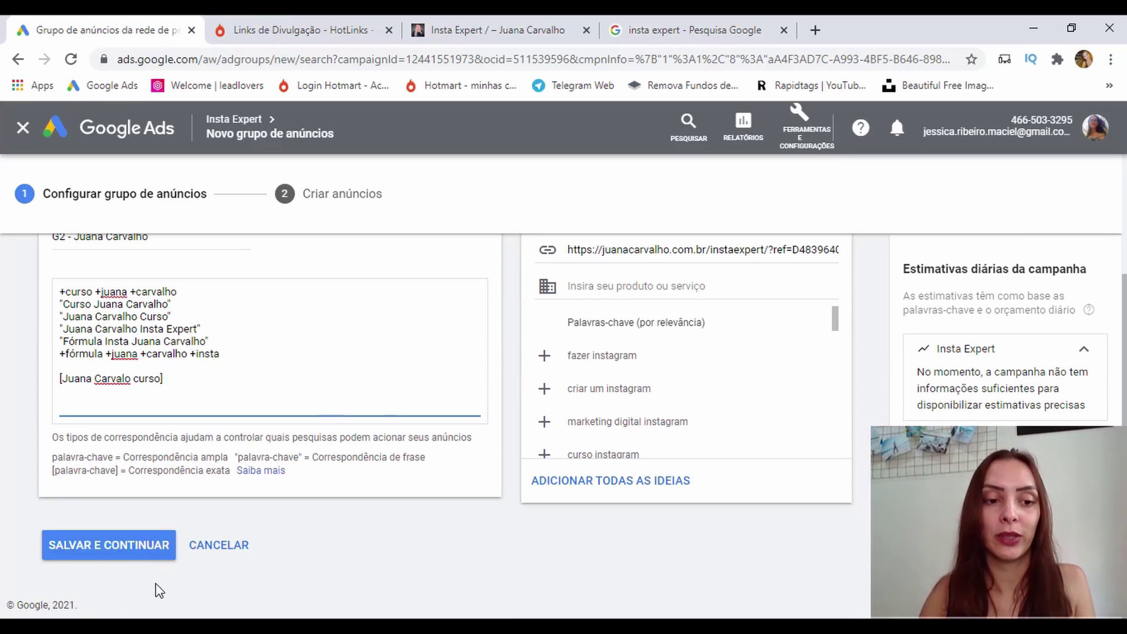
left_click(75, 550)
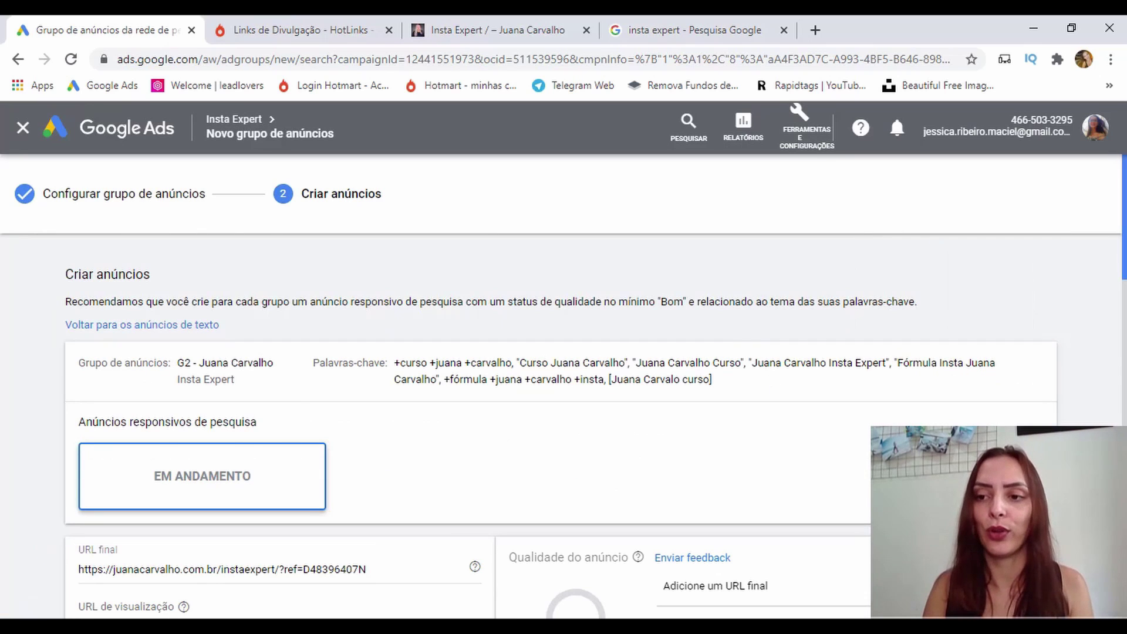
Examine the responsive search ad form, including its display path, prefilled titles, empty title fields and ad quality suggestions.
scroll(564, 411, "down", 4)
mouse_move(1126, 324)
left_mouse_down()
mouse_move(1126, 355)
mouse_move(1123, 343)
left_mouse_up()
scroll(1118, 272, "up", 1)
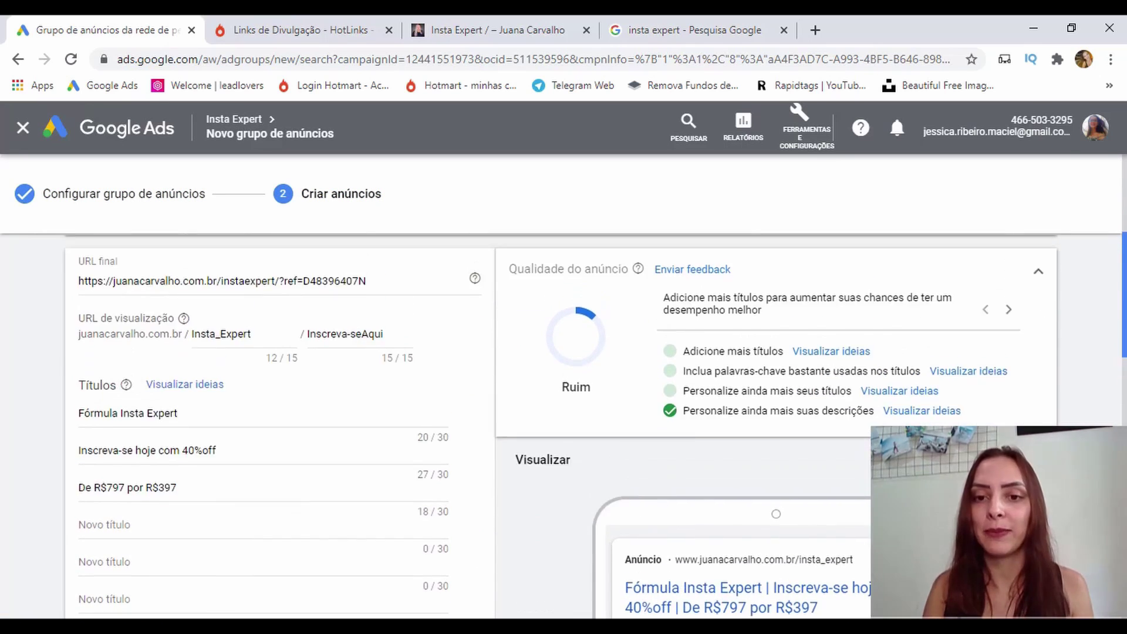
scroll(1118, 271, "down", 2)
scroll(1118, 272, "up", 3)
scroll(1119, 272, "down", 1)
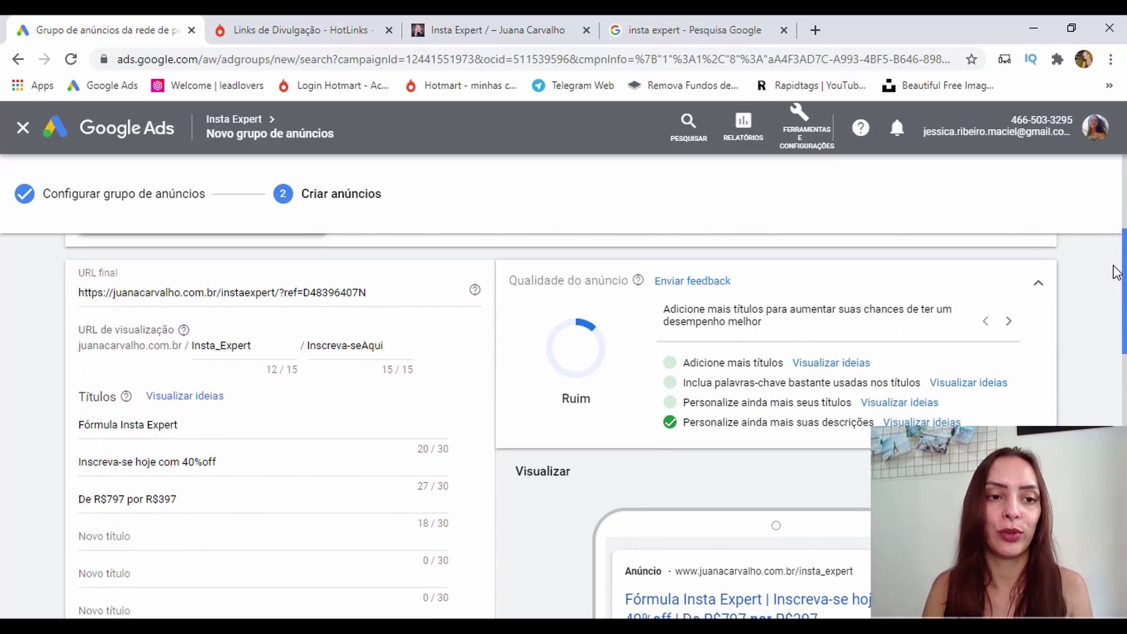
scroll(1115, 276, "down", 2)
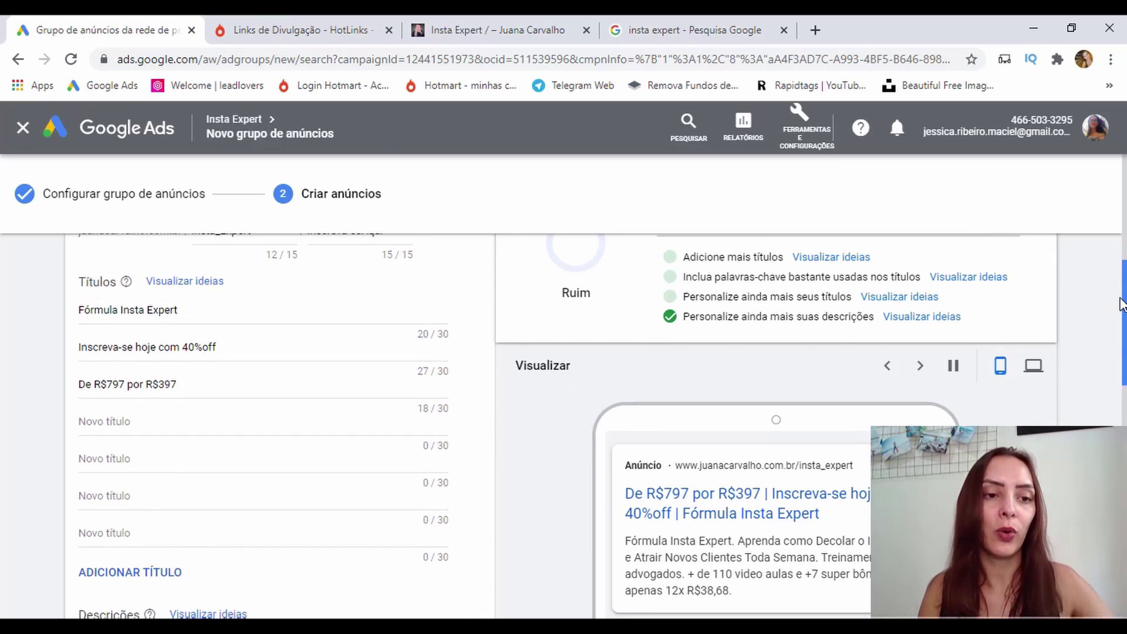
scroll(707, 291, "up", 1)
left_click_drag(199, 339, 220, 565)
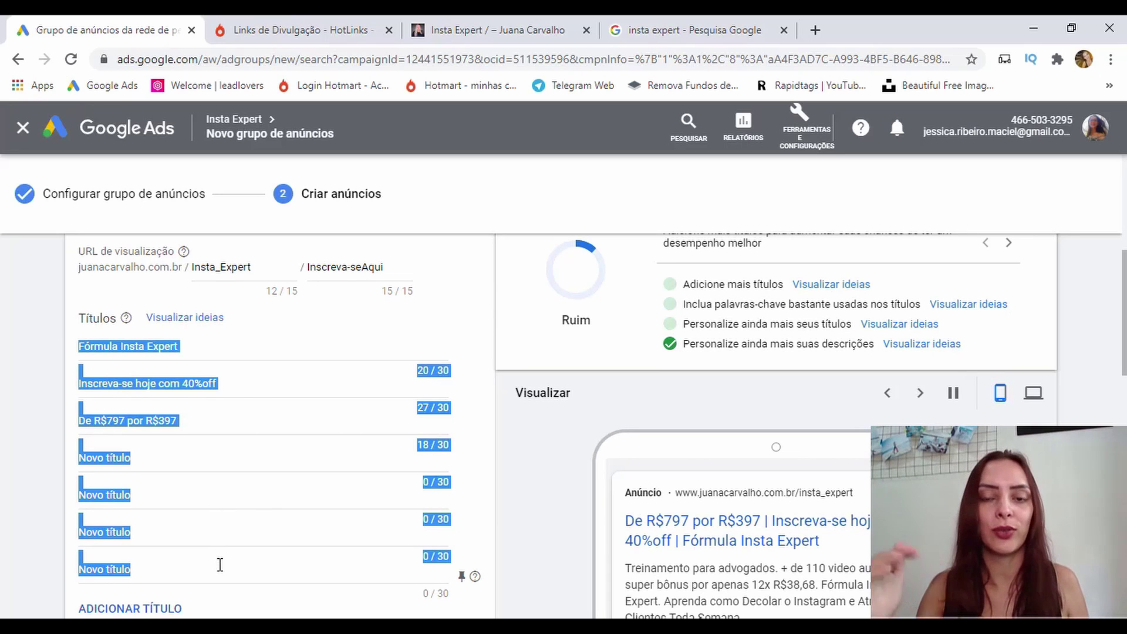
left_click(524, 467)
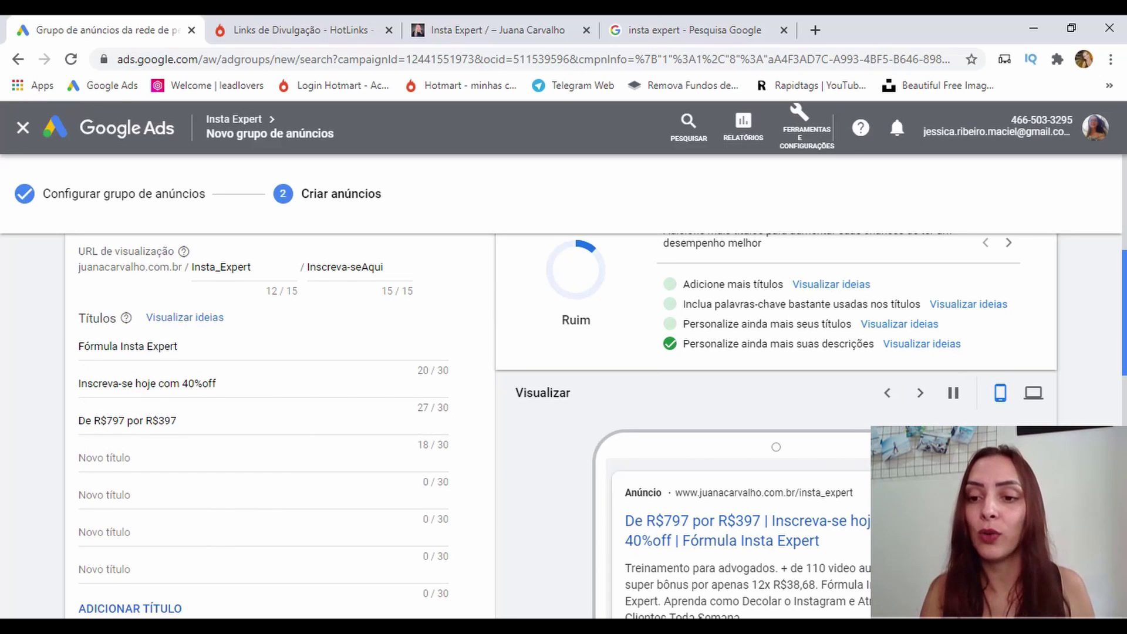
Switch the G2 ad group from responsive search ads to text ads, and check the prefilled titles, display path and descriptions.
scroll(1114, 258, "up", 5)
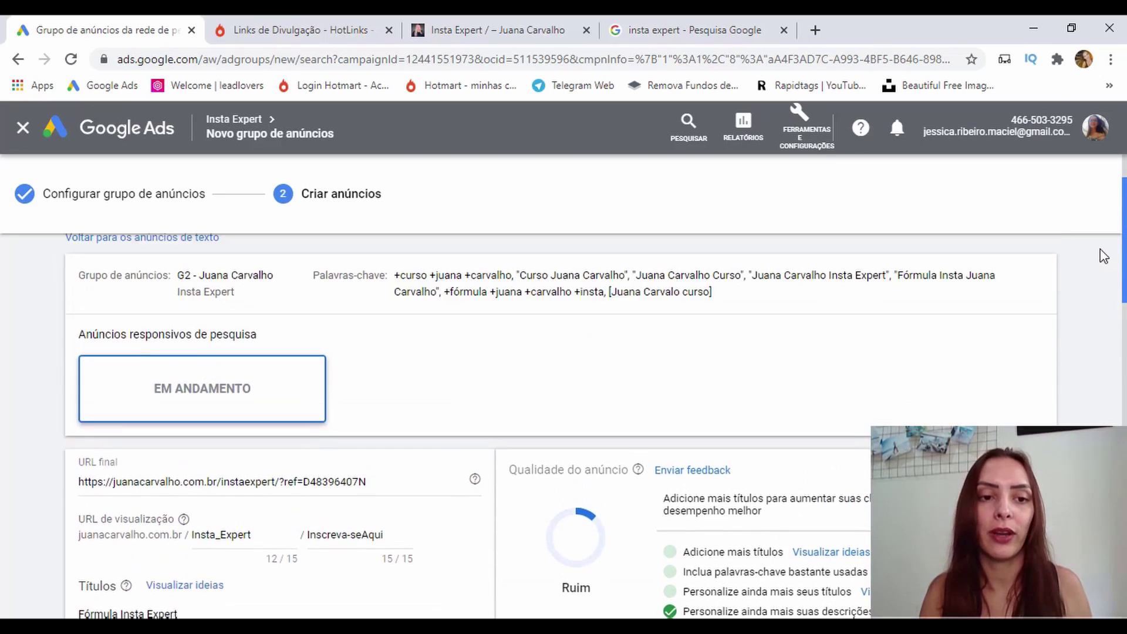
left_click(176, 271)
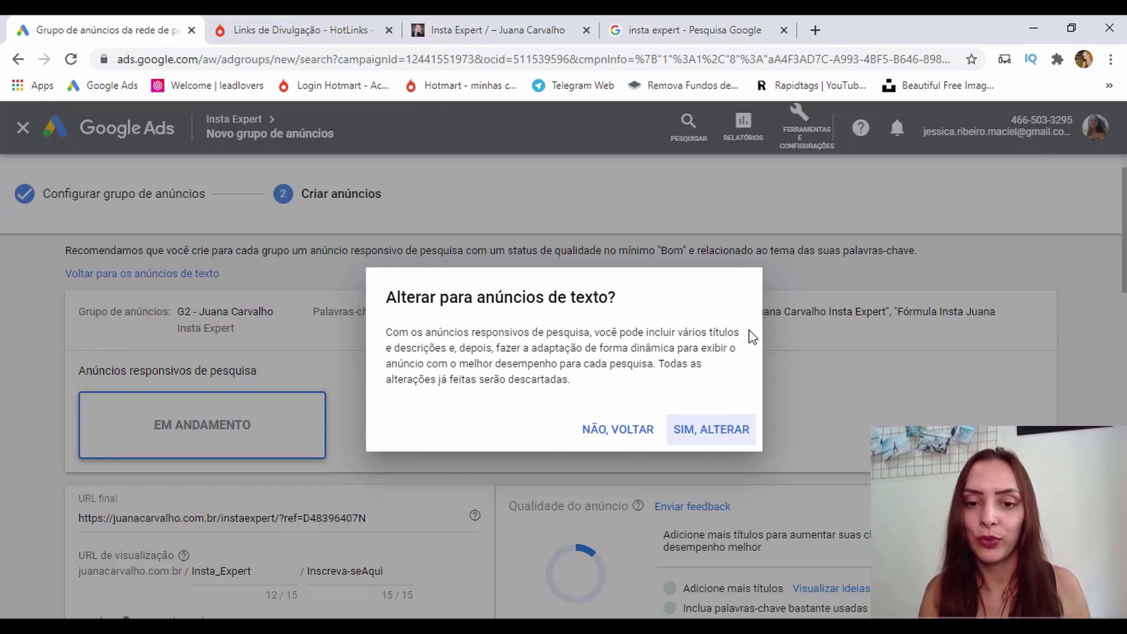
left_click(704, 431)
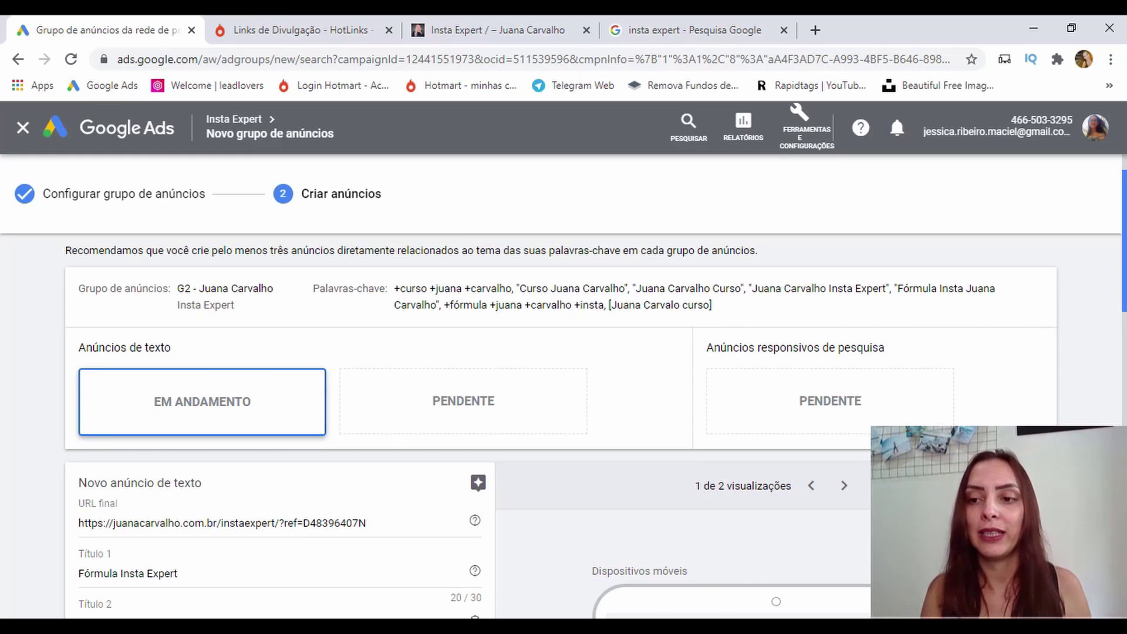
scroll(1115, 293, "down", 2)
scroll(595, 403, "down", 2)
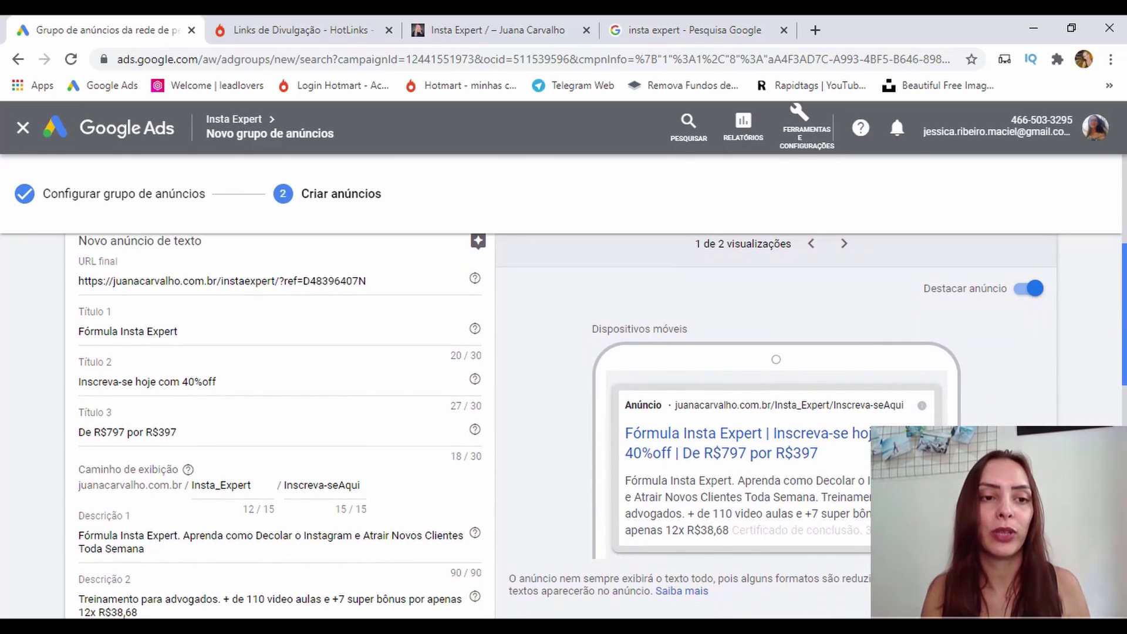
left_click_drag(1125, 315, 1124, 320)
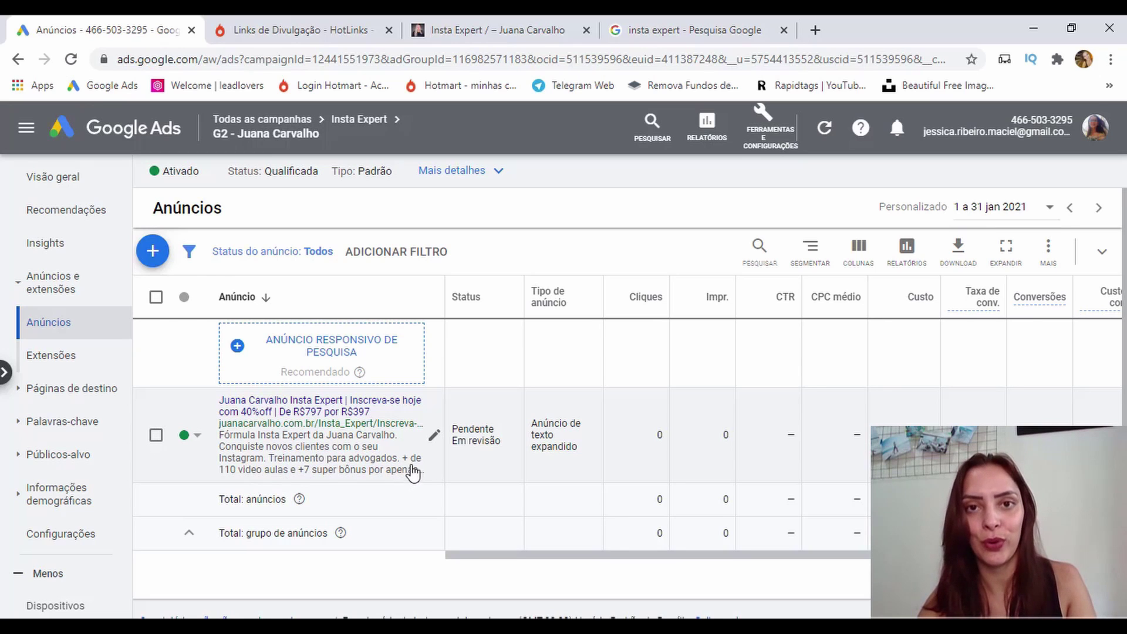
Open the G2 ad group's expanded text ad for editing, and check the review status in the ad list.
left_click(434, 435)
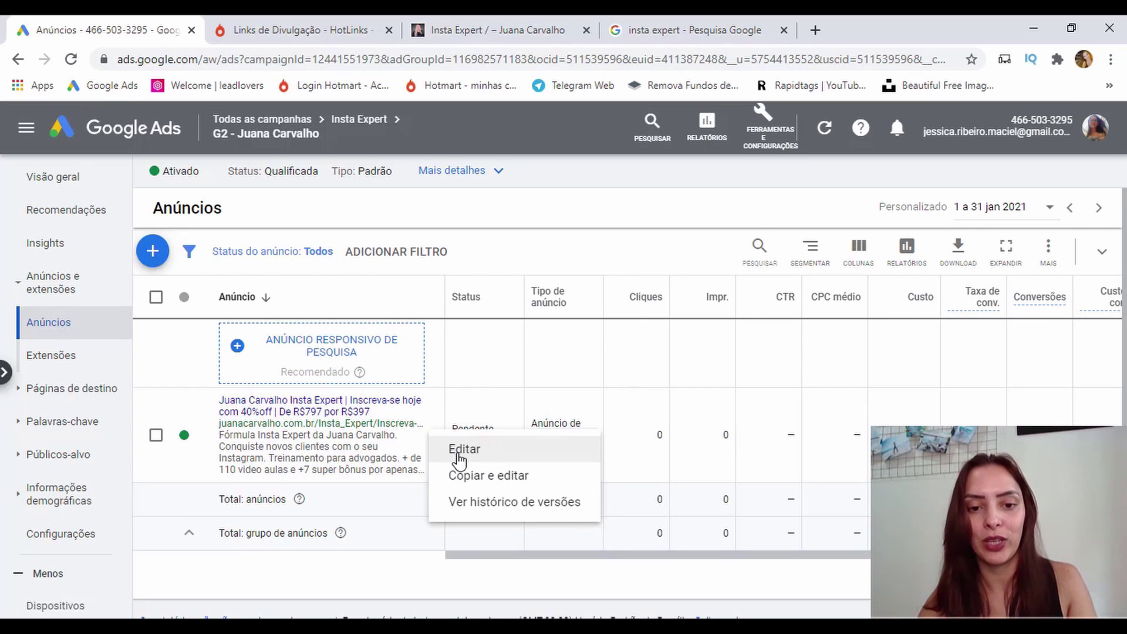
left_click(459, 452)
scroll(461, 460, "down", 2)
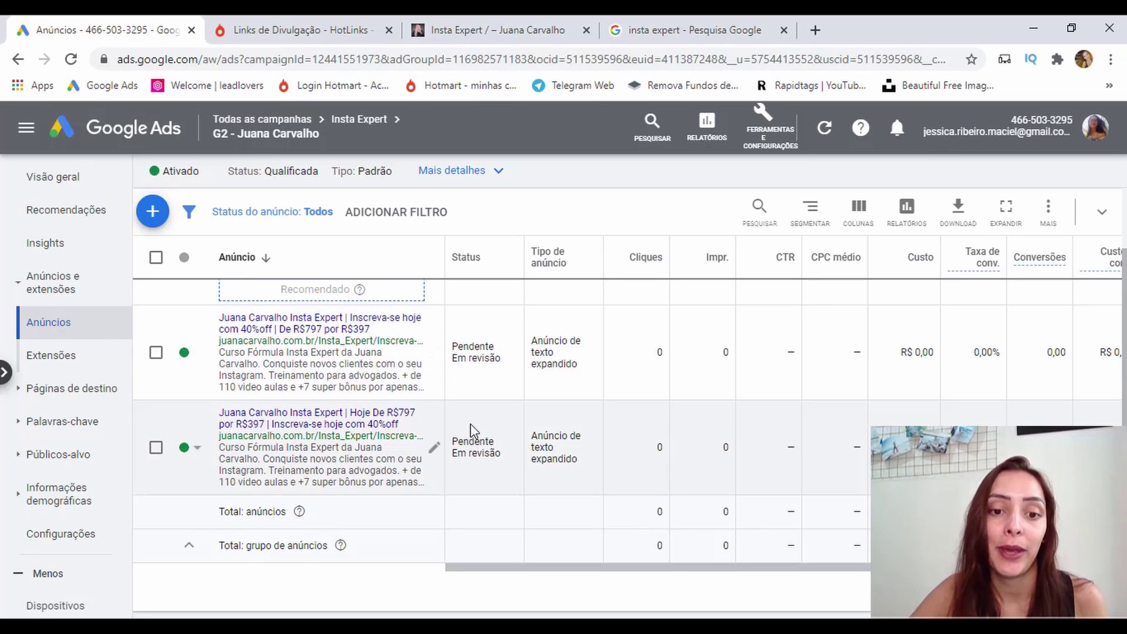
left_click_drag(456, 346, 514, 370)
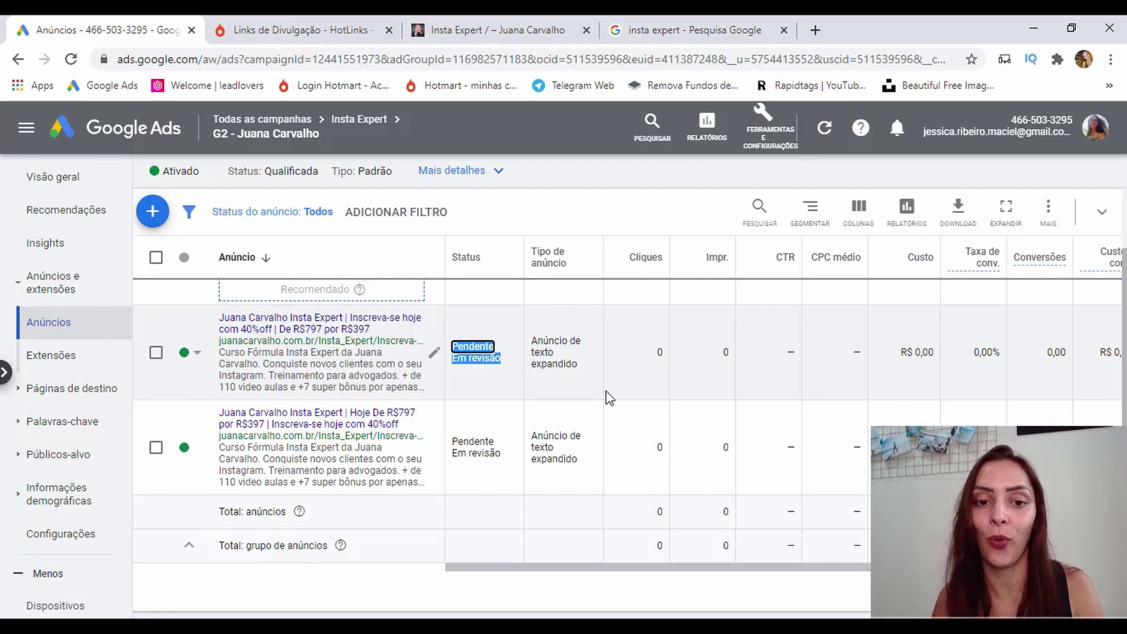
Start a new website conversion action in the account's Conversões settings and set its category to Compra.
left_click(766, 150)
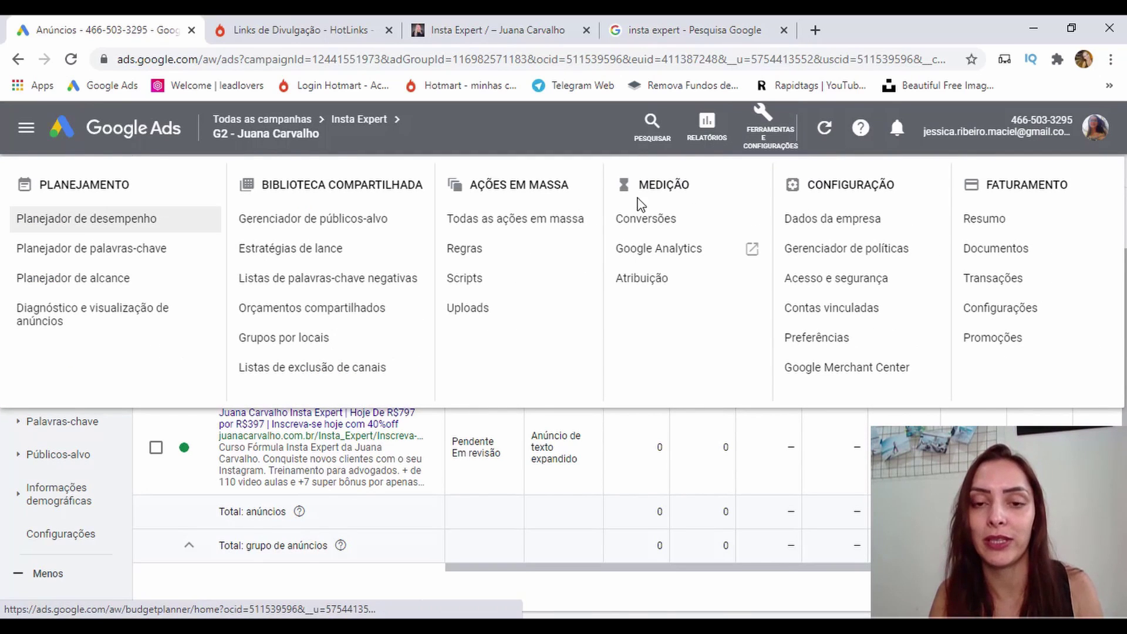
left_click(620, 230)
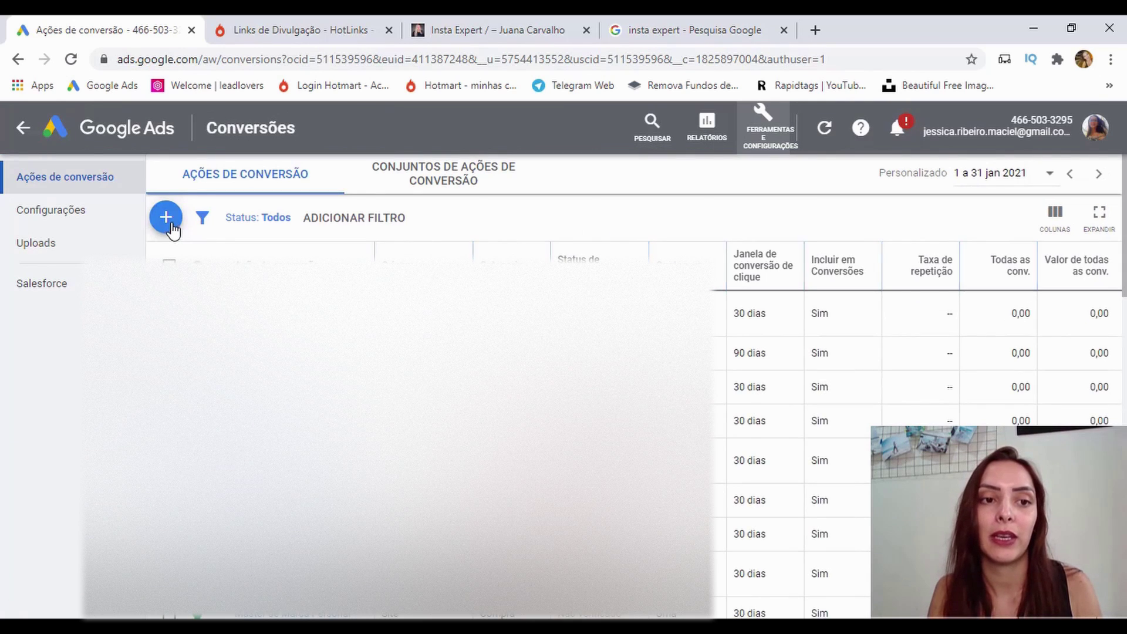
left_click(167, 216)
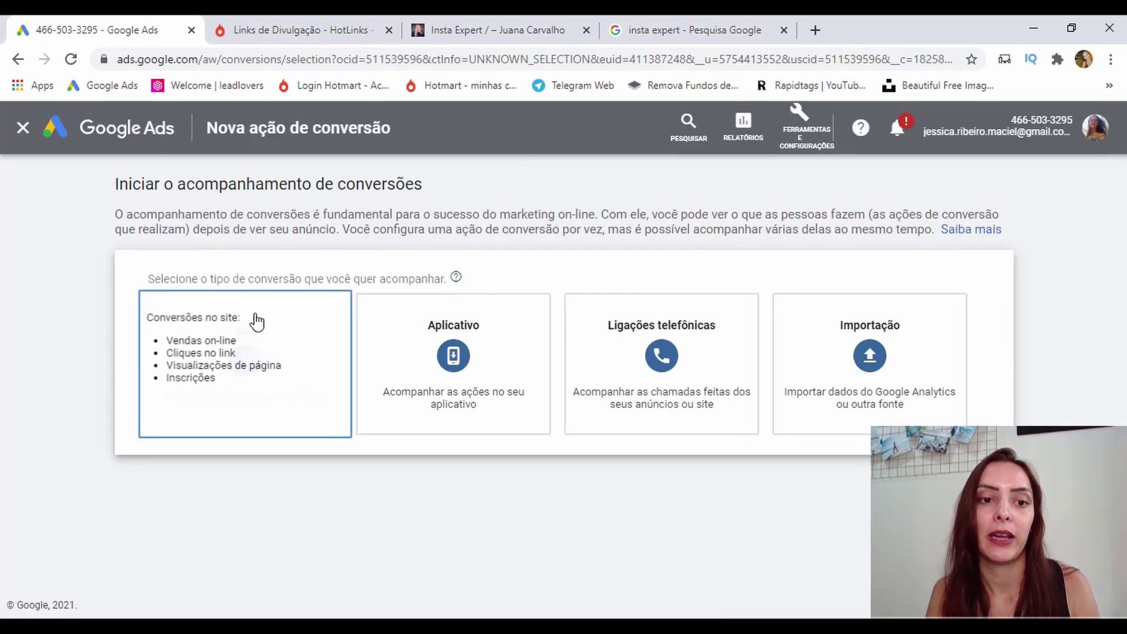
left_click(263, 327)
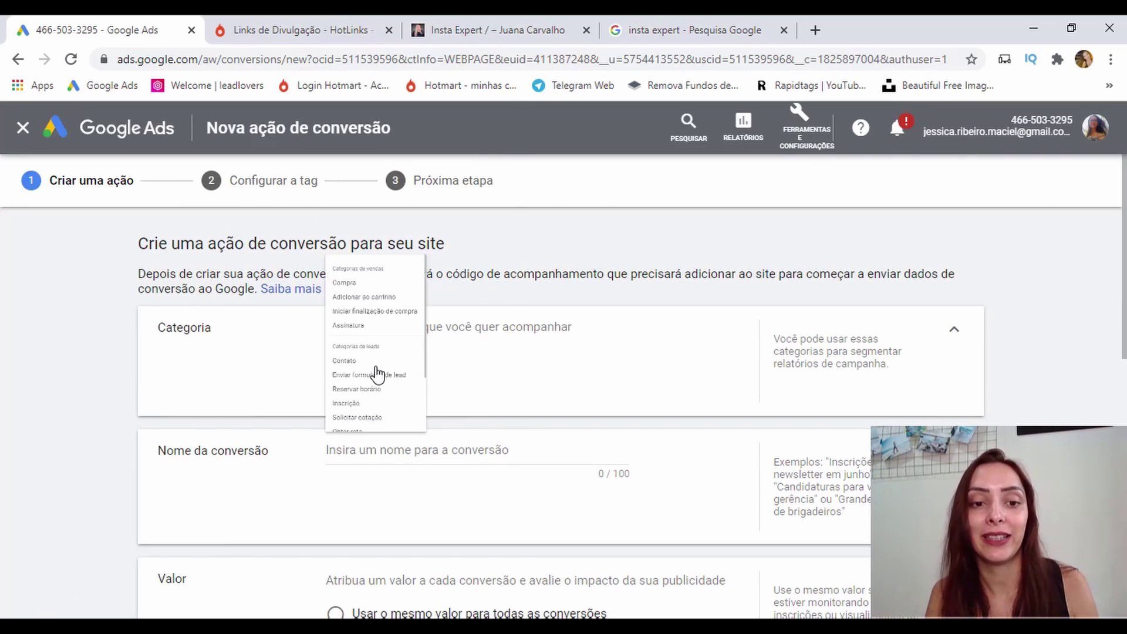
left_click(374, 368)
left_click(342, 167)
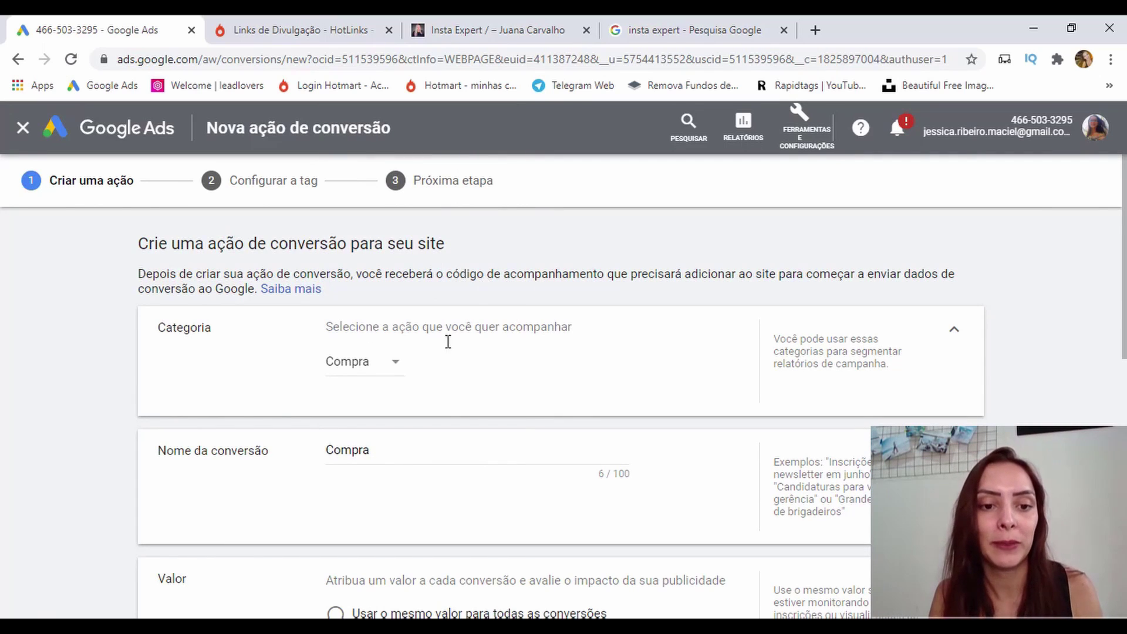
Name the new conversion action Insta Expert.
double_click(362, 444)
key("Caps_Lock")
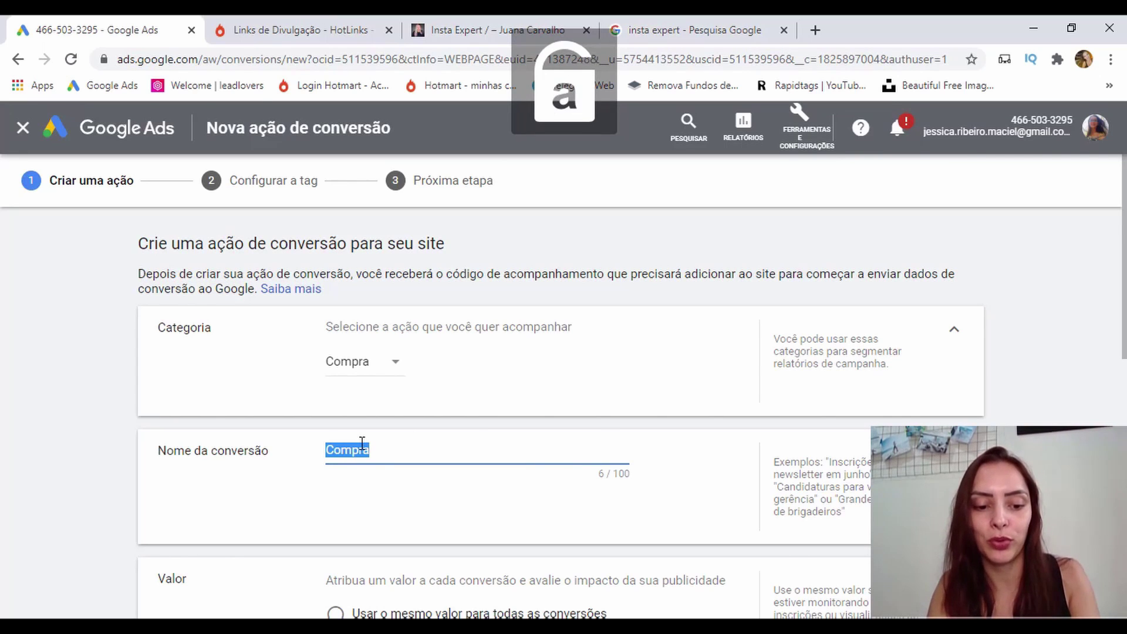
type("Insta Expert")
Set the conversion to use different values for each conversion, with a default value of 0 in Brazilian reais.
scroll(467, 487, "down", 3)
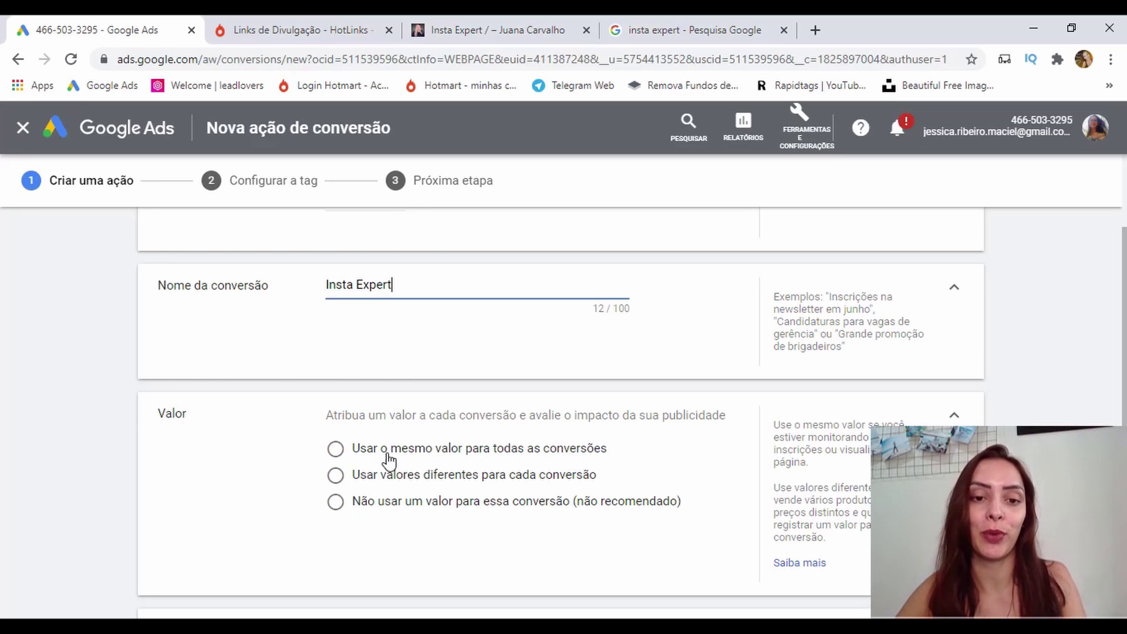
left_click(332, 453)
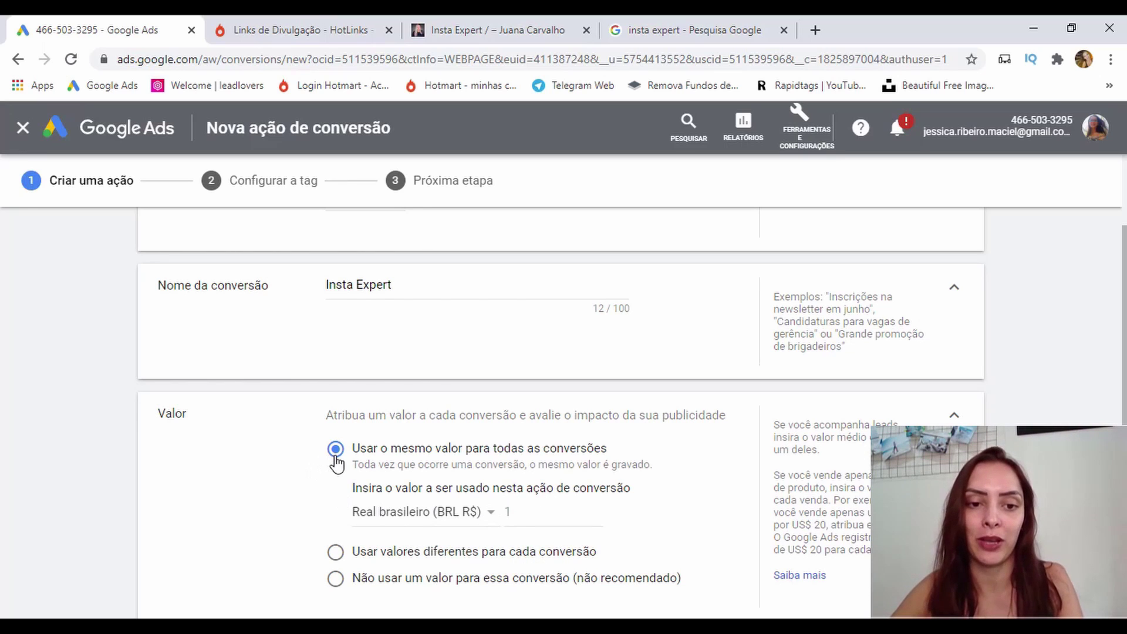
scroll(336, 463, "down", 1)
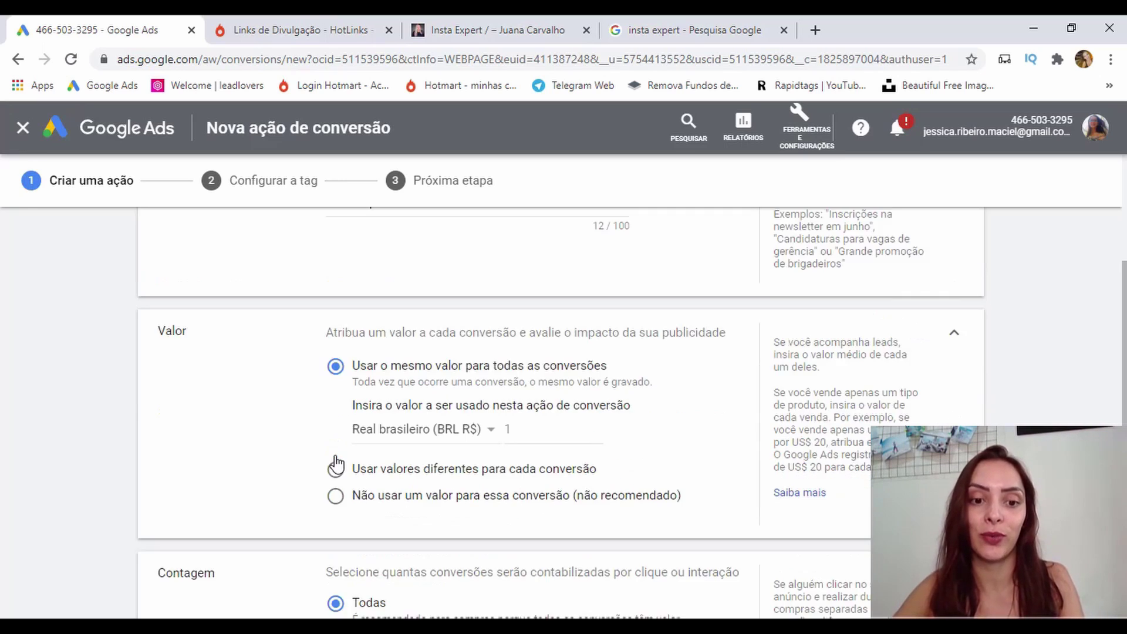
left_click(335, 469)
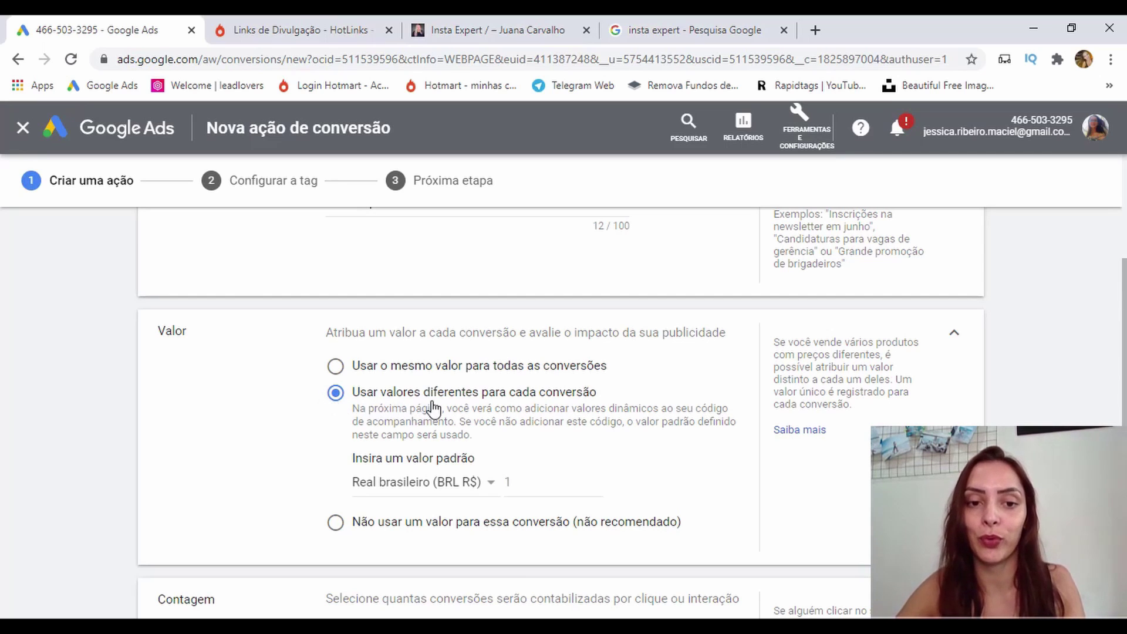
left_click(522, 482)
double_click(512, 480)
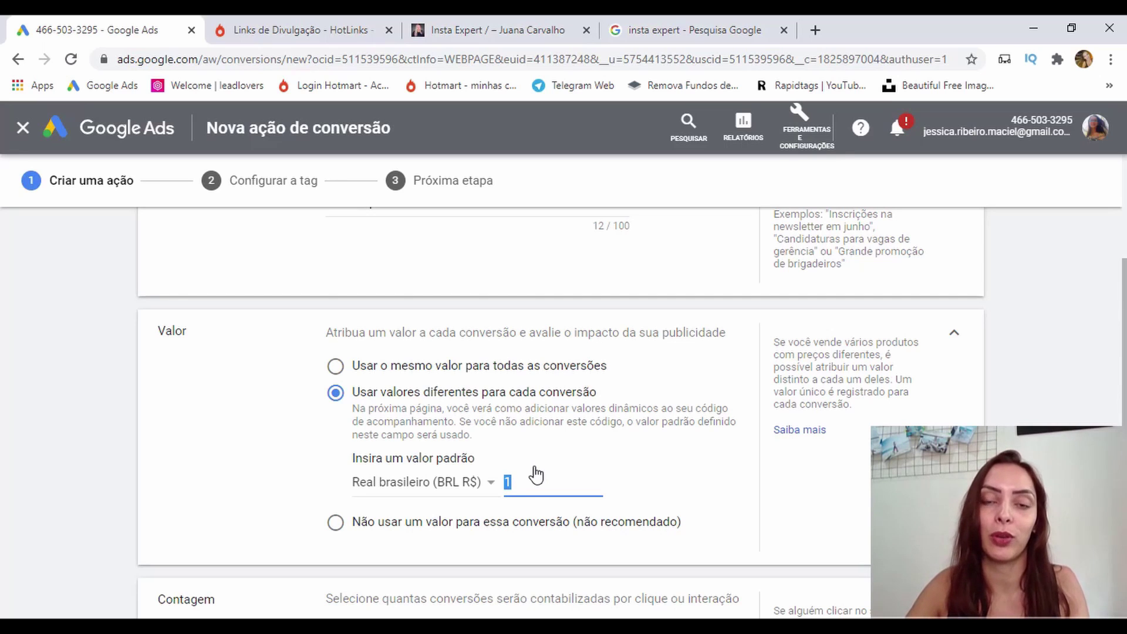
type("0")
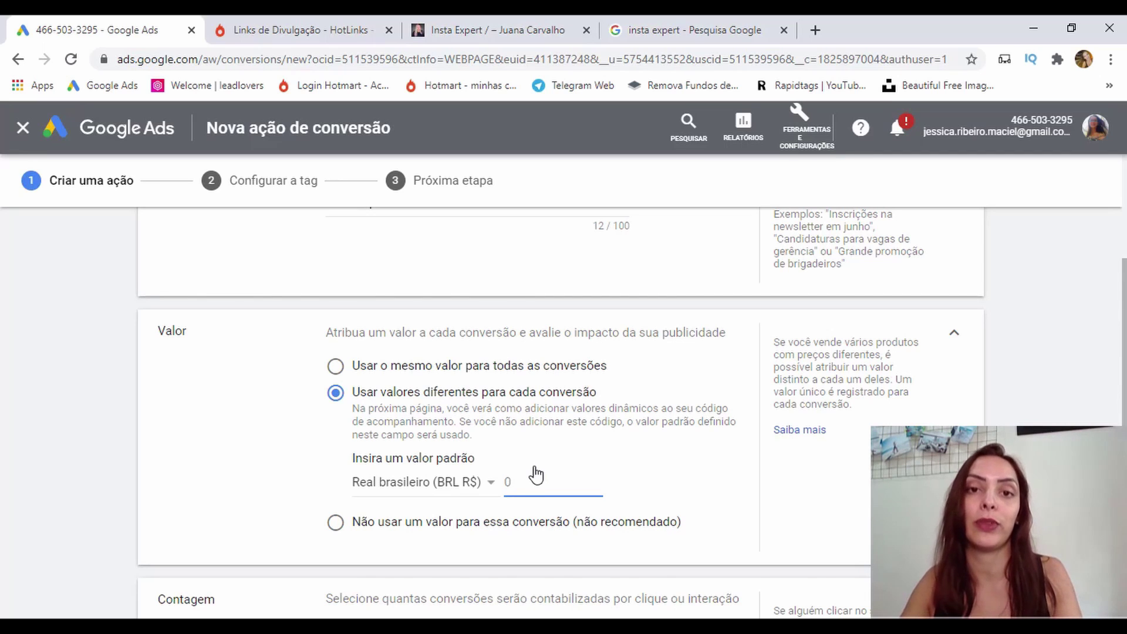
Set the conversion count to Uma so only one conversion is recorded per click.
scroll(535, 473, "down", 2)
scroll(536, 473, "down", 4)
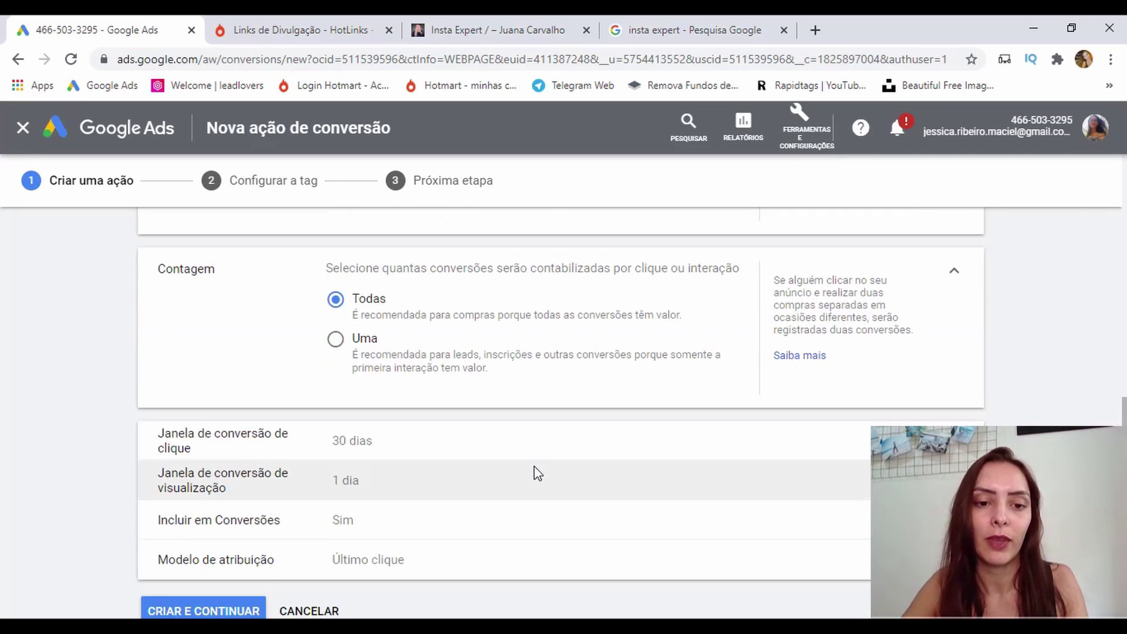
left_click(343, 346)
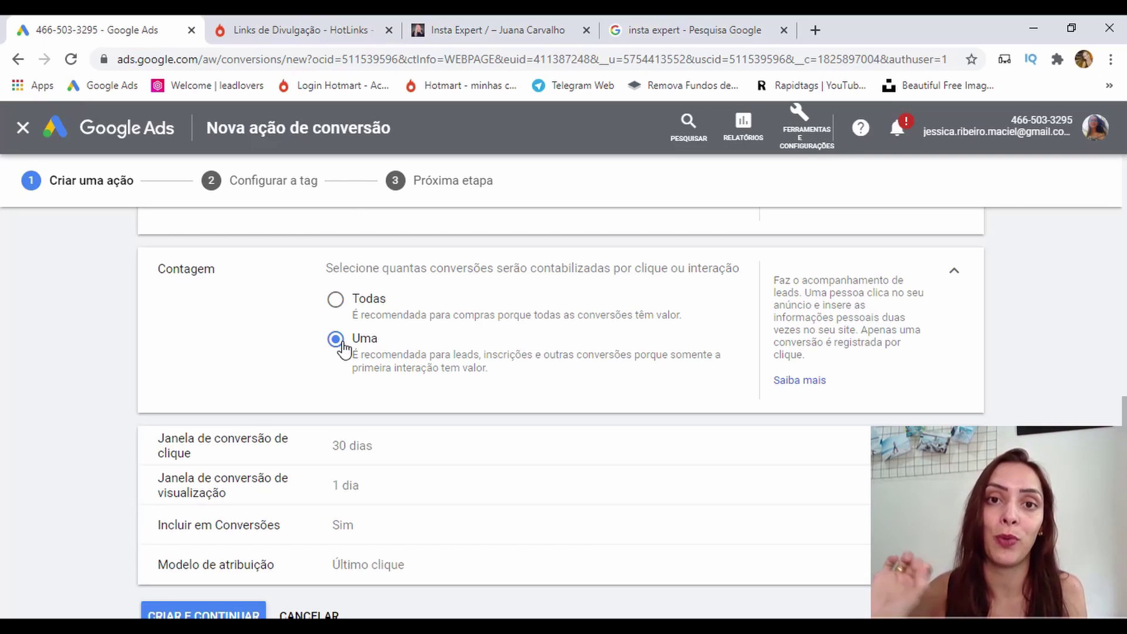
Set the attribution model to Redução de tempo and create the conversion action.
scroll(370, 264, "down", 1)
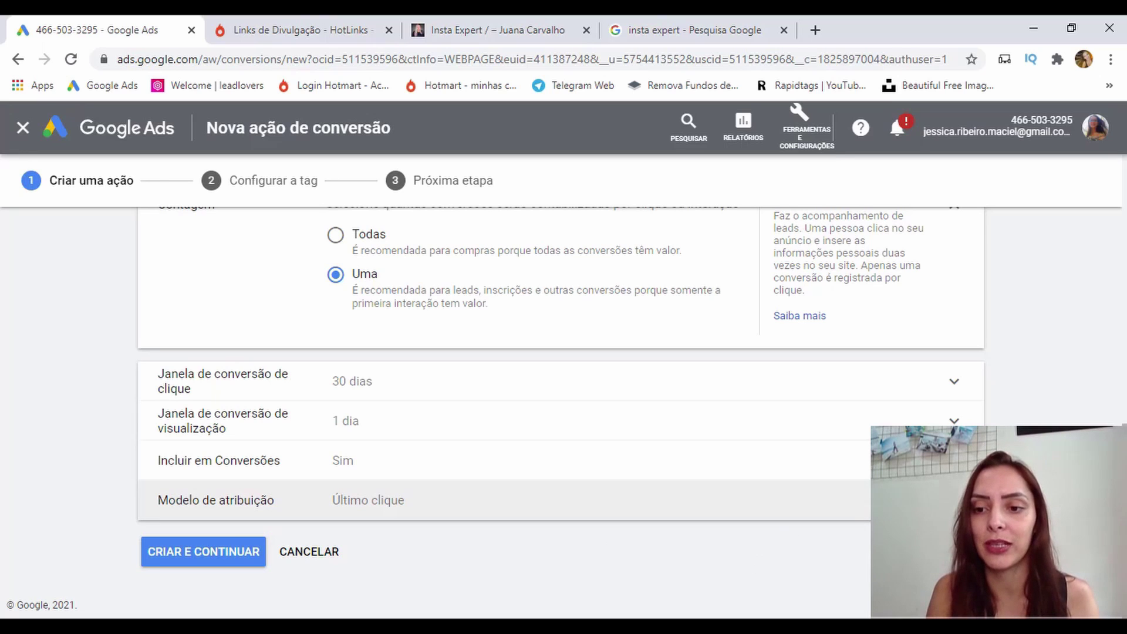
left_click(909, 499)
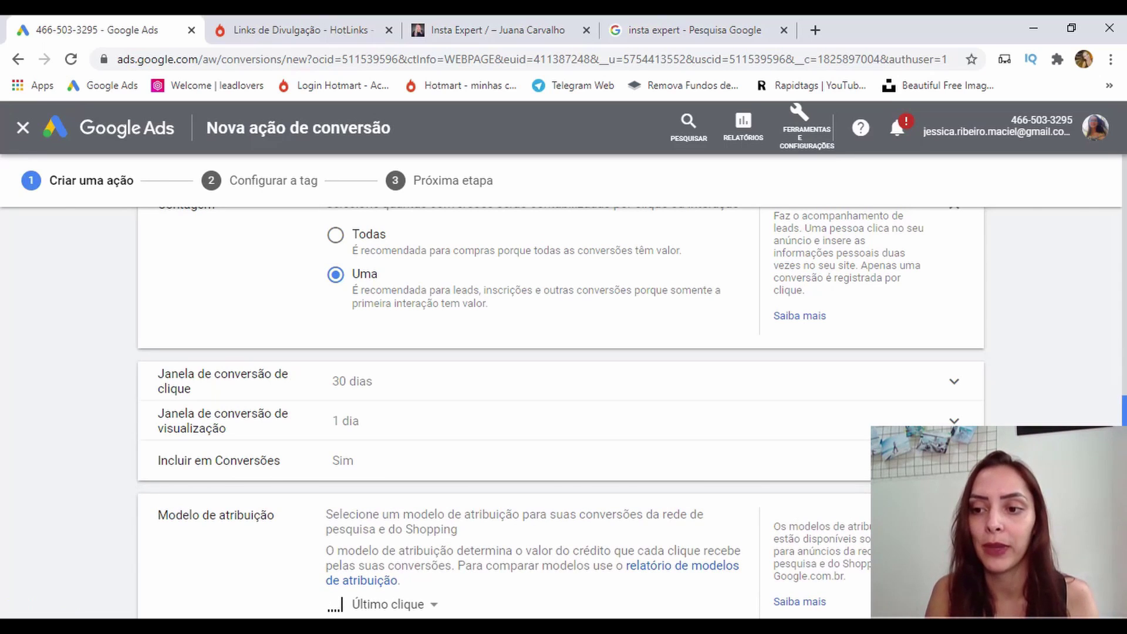
scroll(561, 410, "down", 2)
left_click(366, 489)
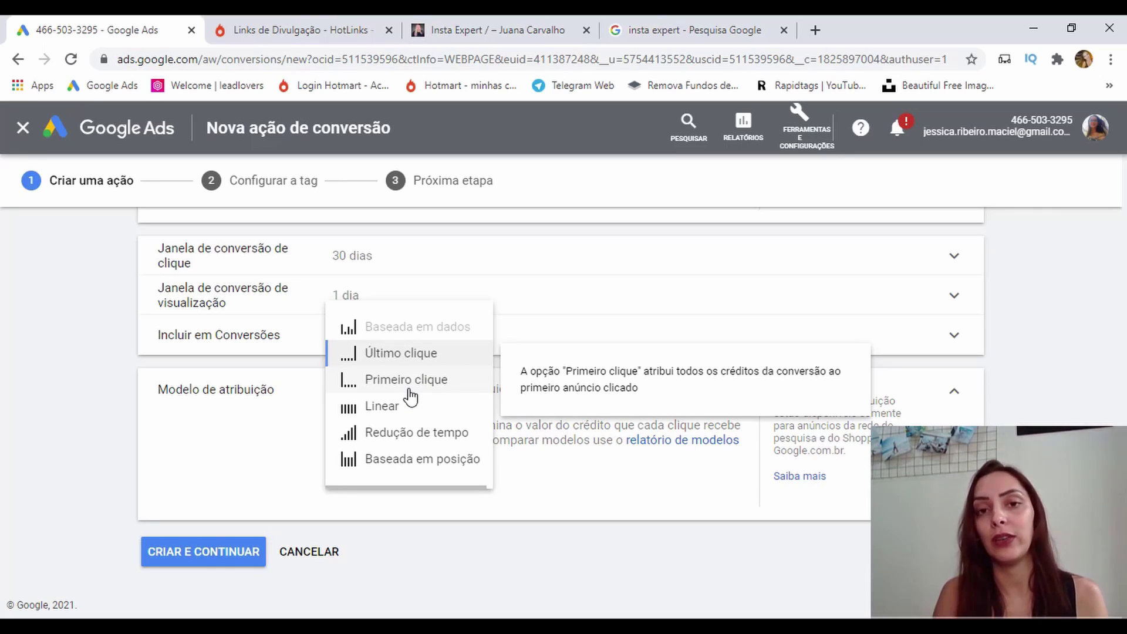
mouse_move(397, 364)
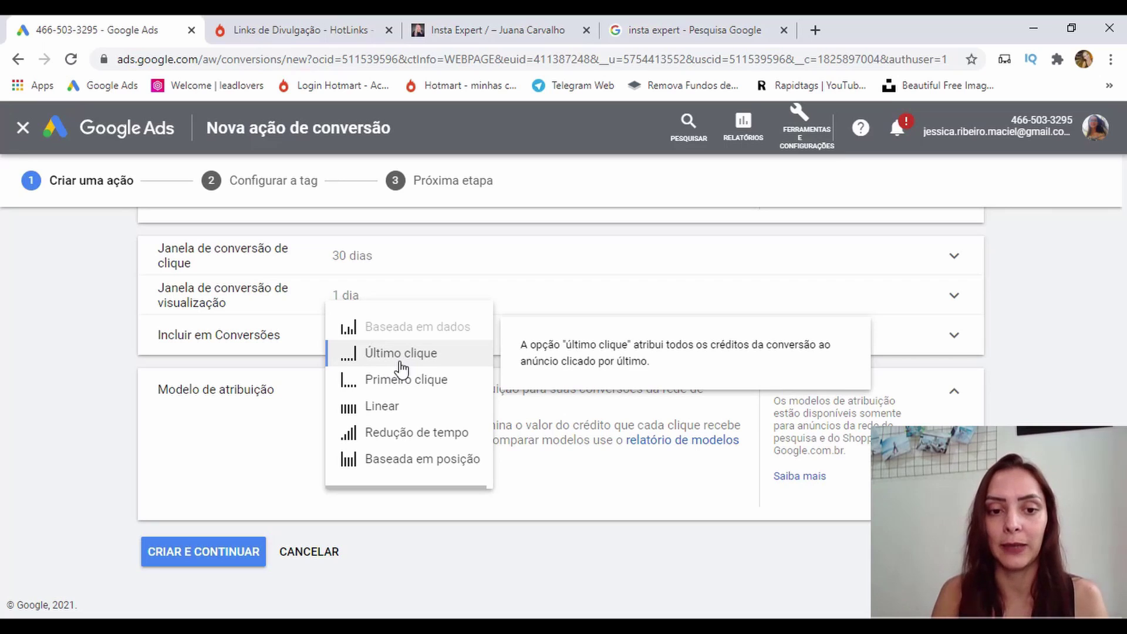
mouse_move(437, 449)
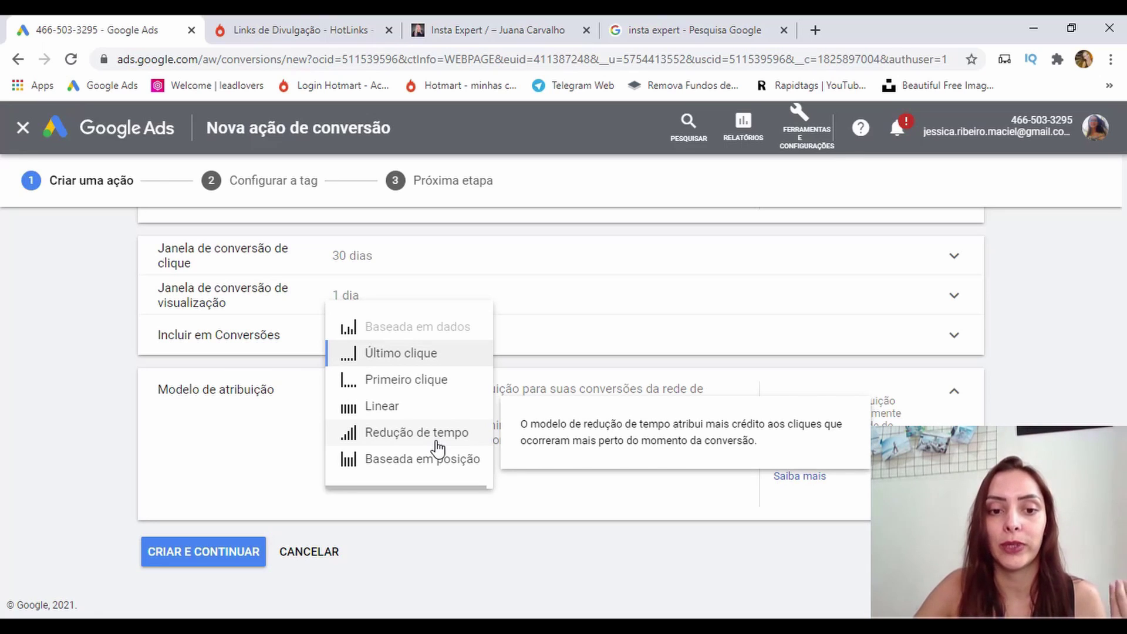
left_click(437, 448)
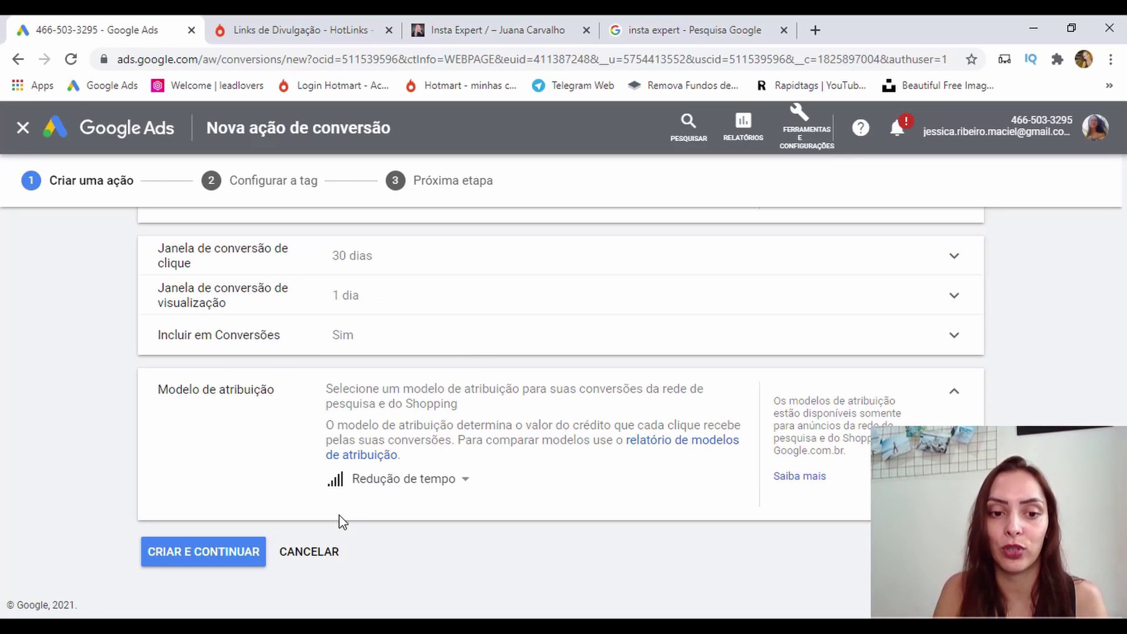
left_click(226, 552)
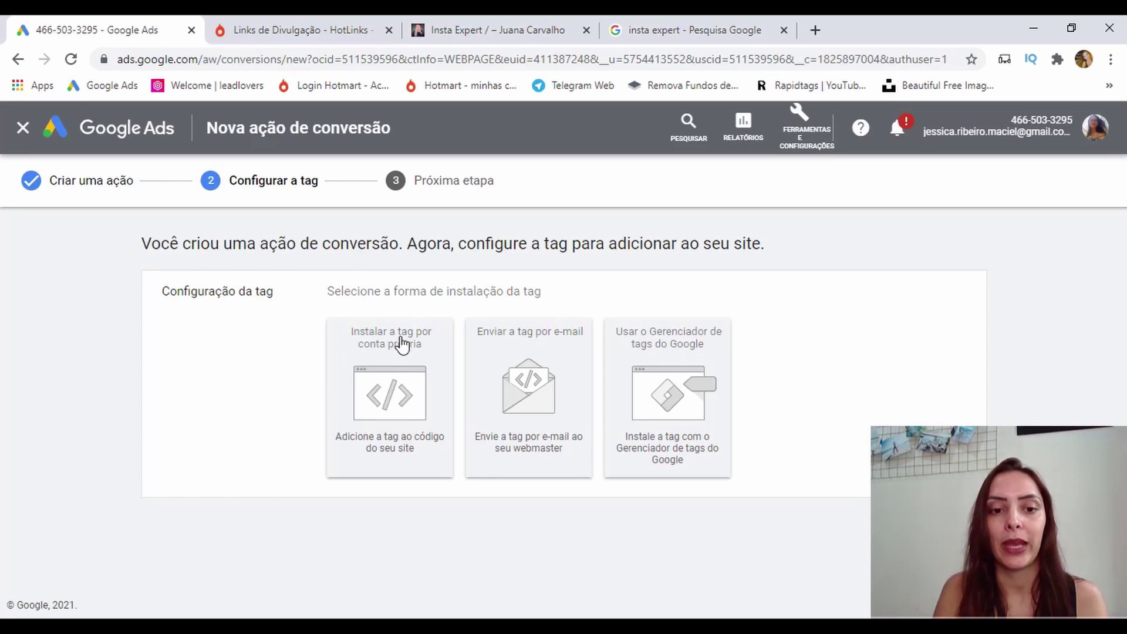
Choose to install the tag yourself and copy the page-load event snippet for the Insta Expert conversion.
left_click(378, 458)
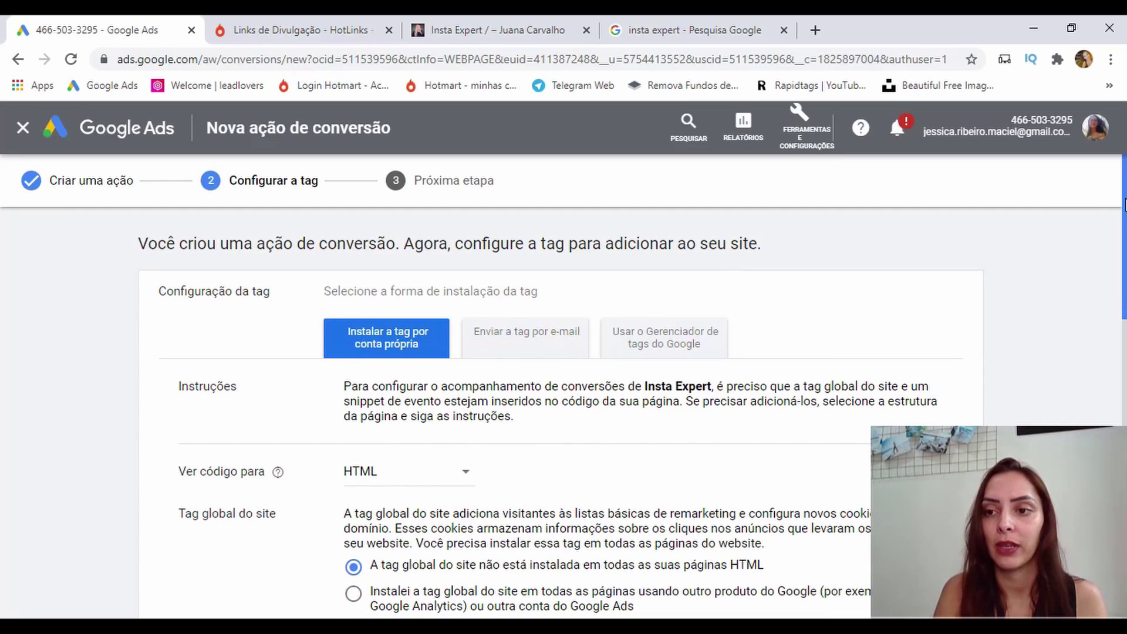
scroll(563, 411, "down", 7)
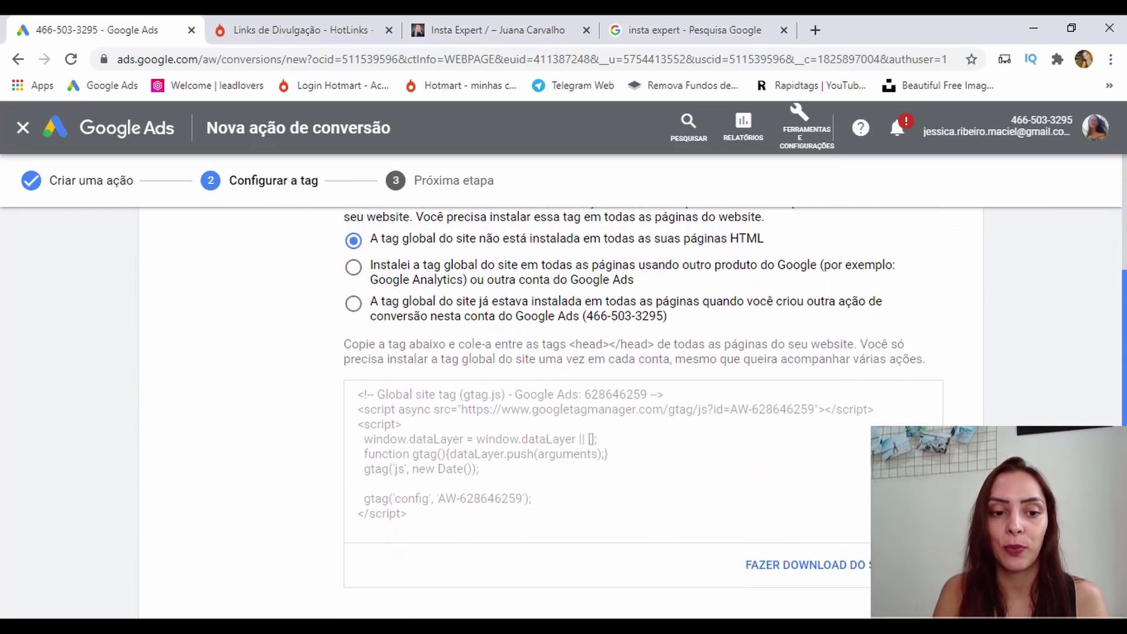
scroll(563, 411, "down", 3)
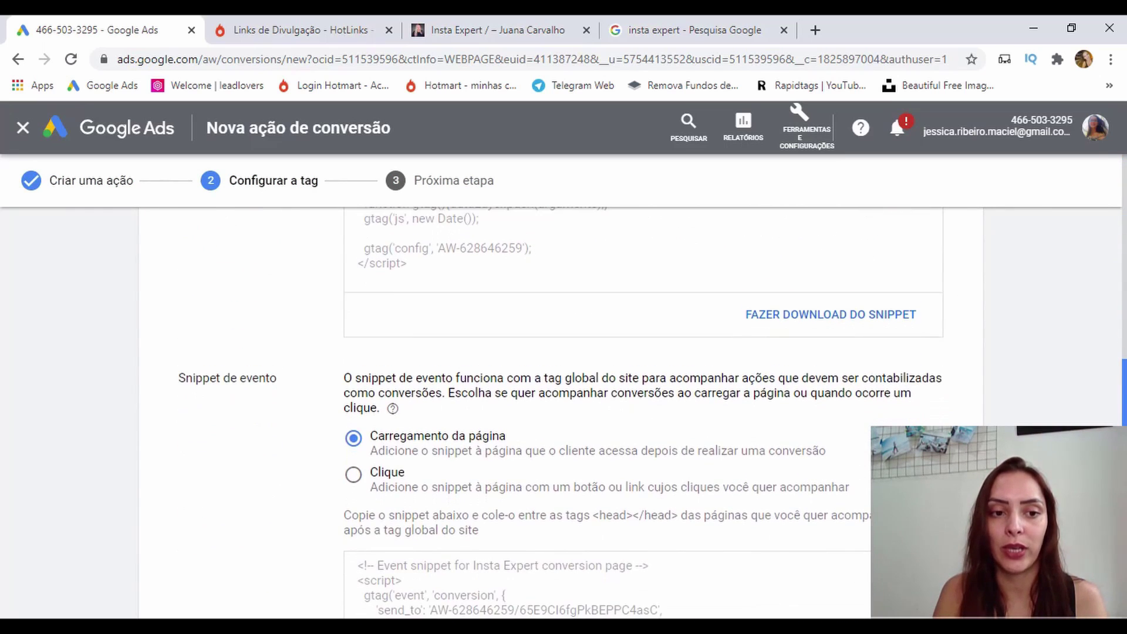
scroll(425, 354, "down", 3)
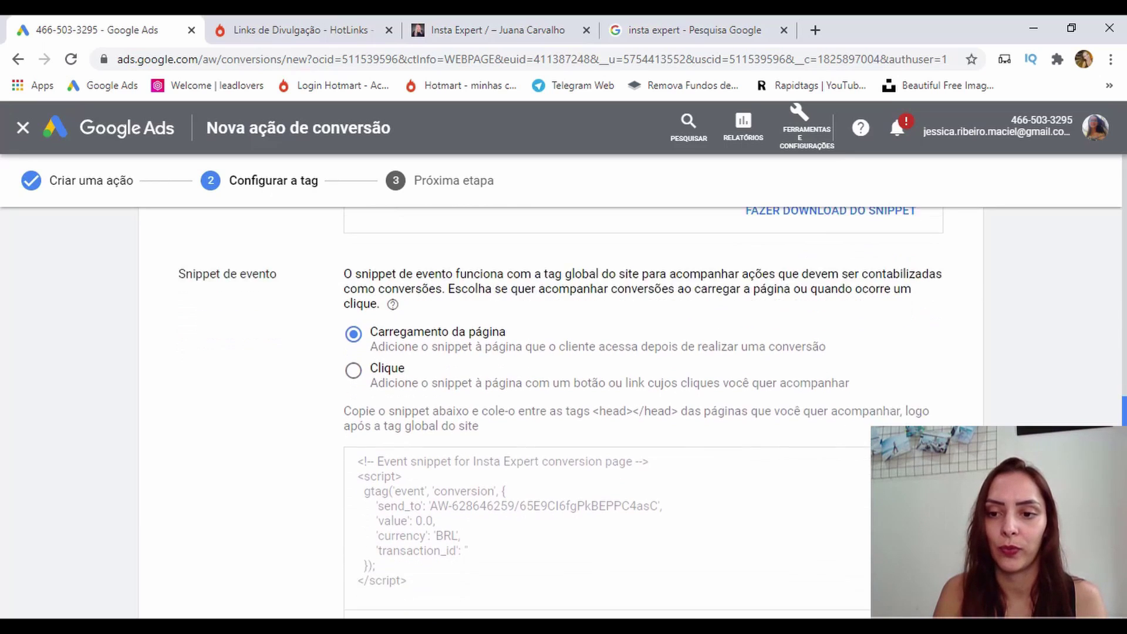
left_click(435, 393)
key("ctrl+c")
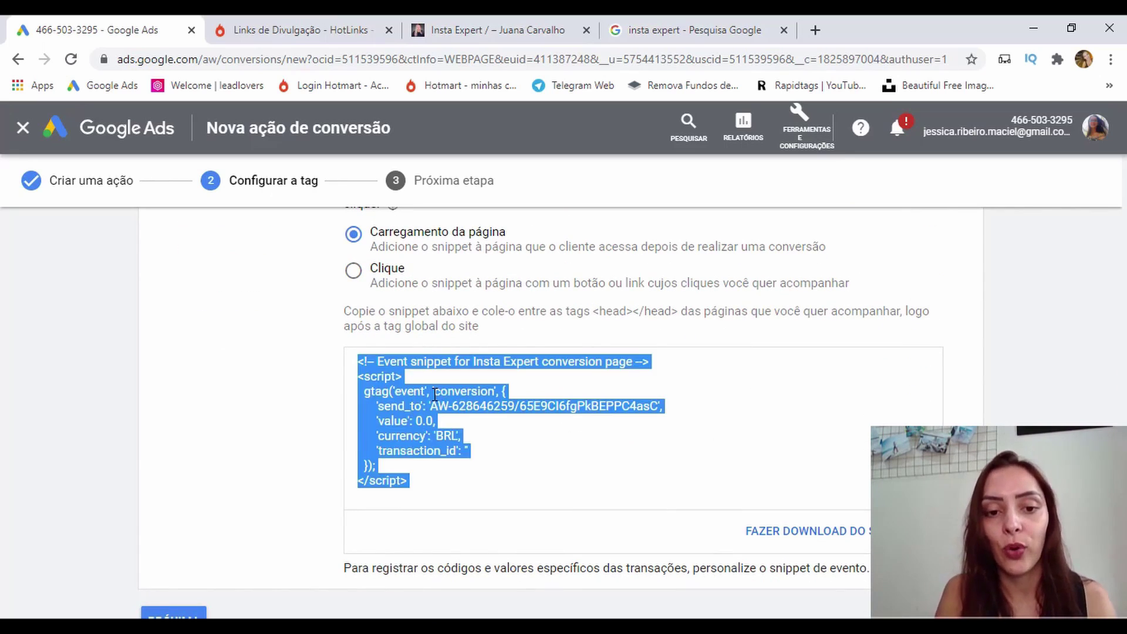
left_click(434, 393)
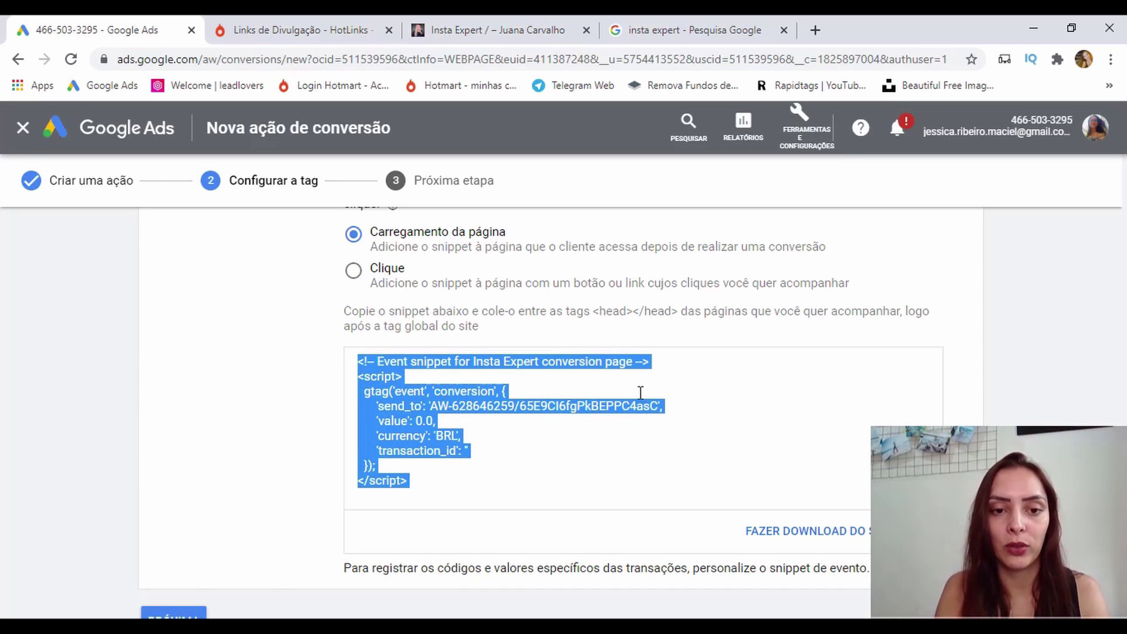
Switch to the Insta Expert notes in Notepad and paste the event snippet below the existing text.
key("alt+Tab")
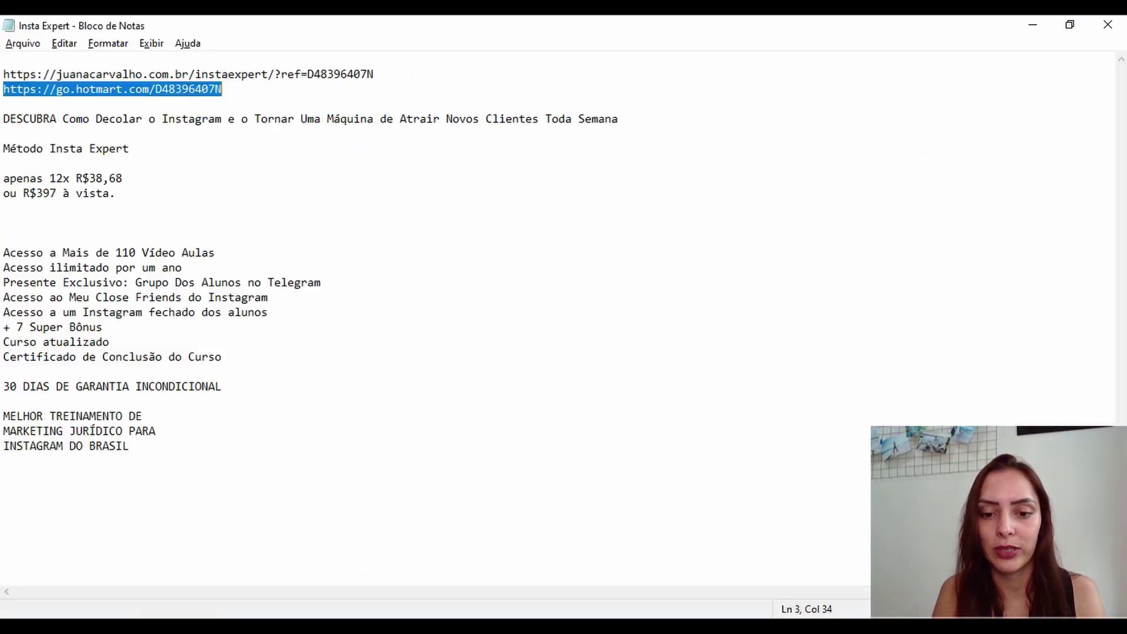
left_click(391, 509)
key("Return")
key("Return")
key("Return")
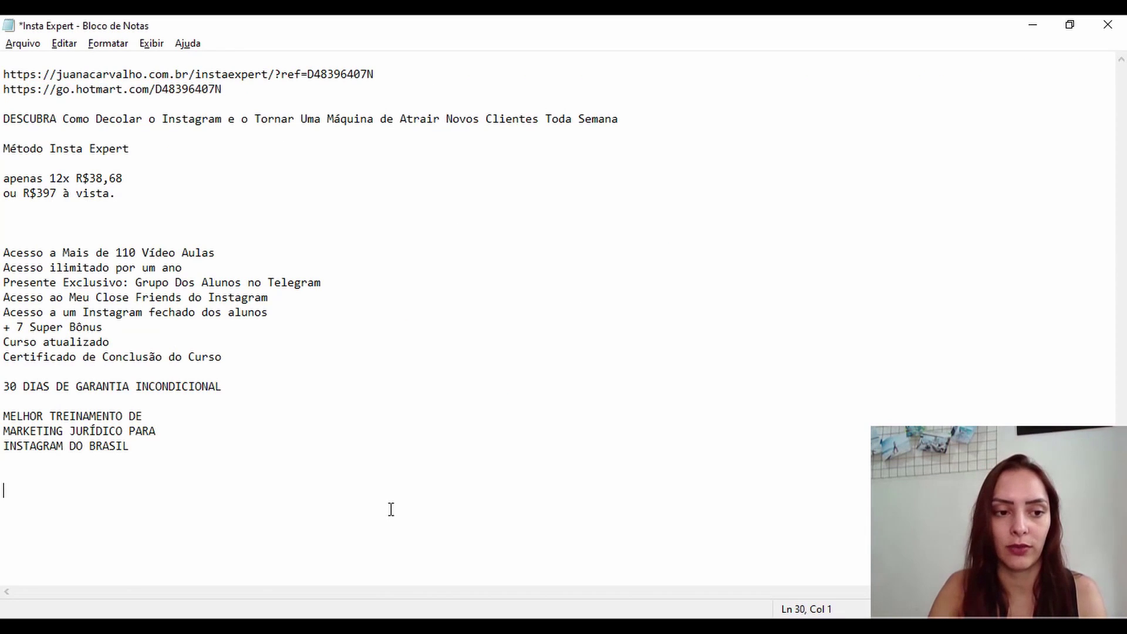
key("ctrl+v")
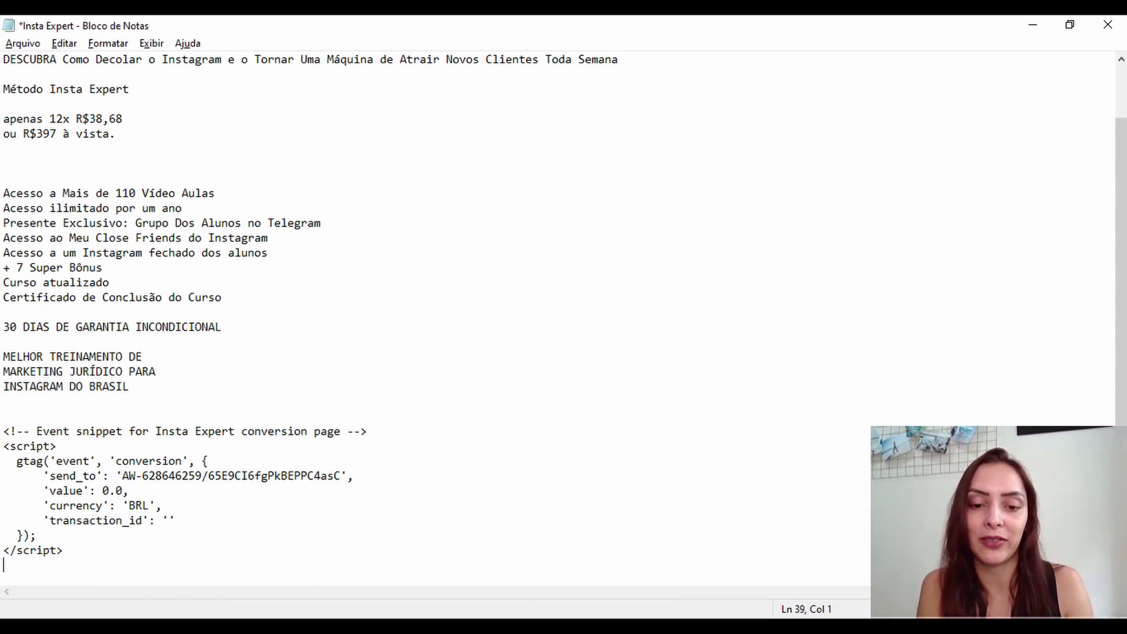
Switch to Hotmart in the browser and open the Pixel de rastreamento tool from Ferramentas.
mouse_move(574, 605)
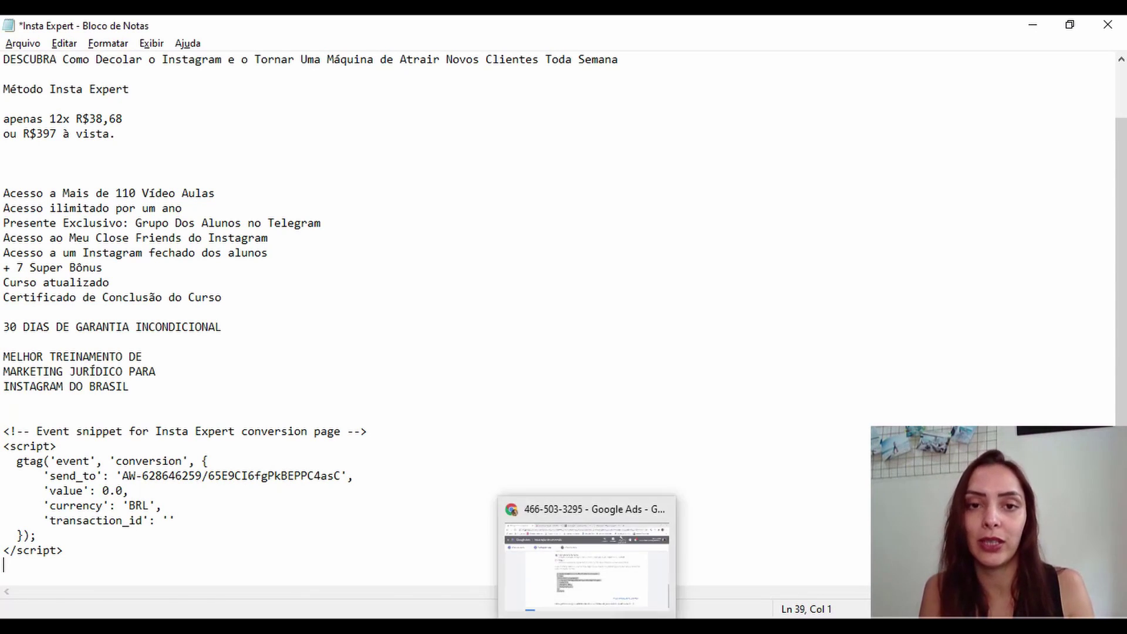
left_click(581, 546)
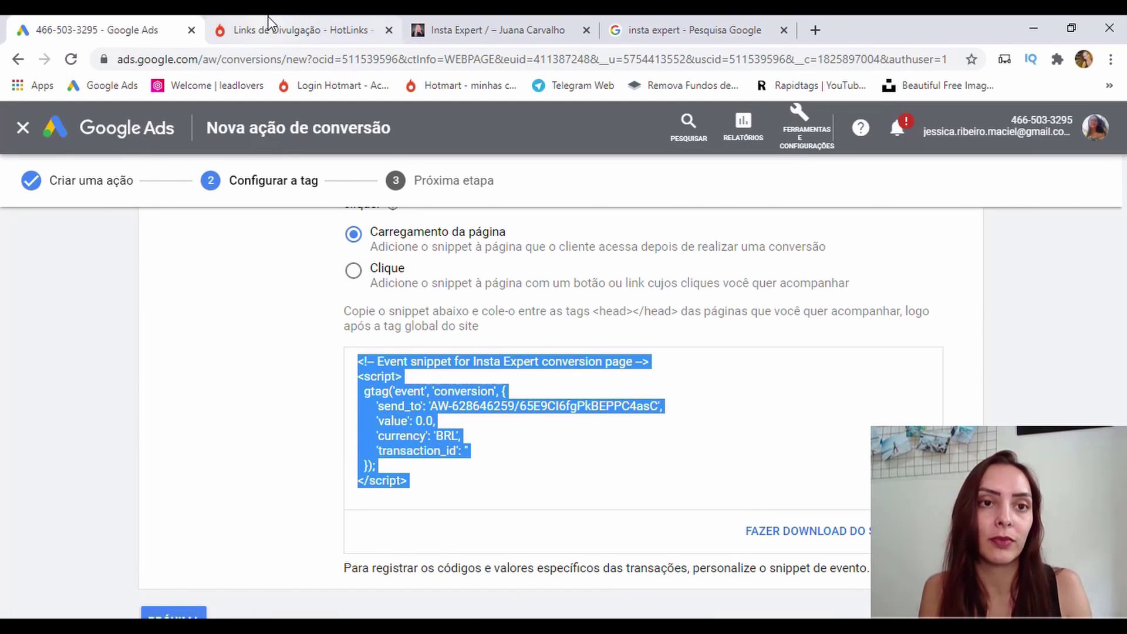
left_click(267, 16)
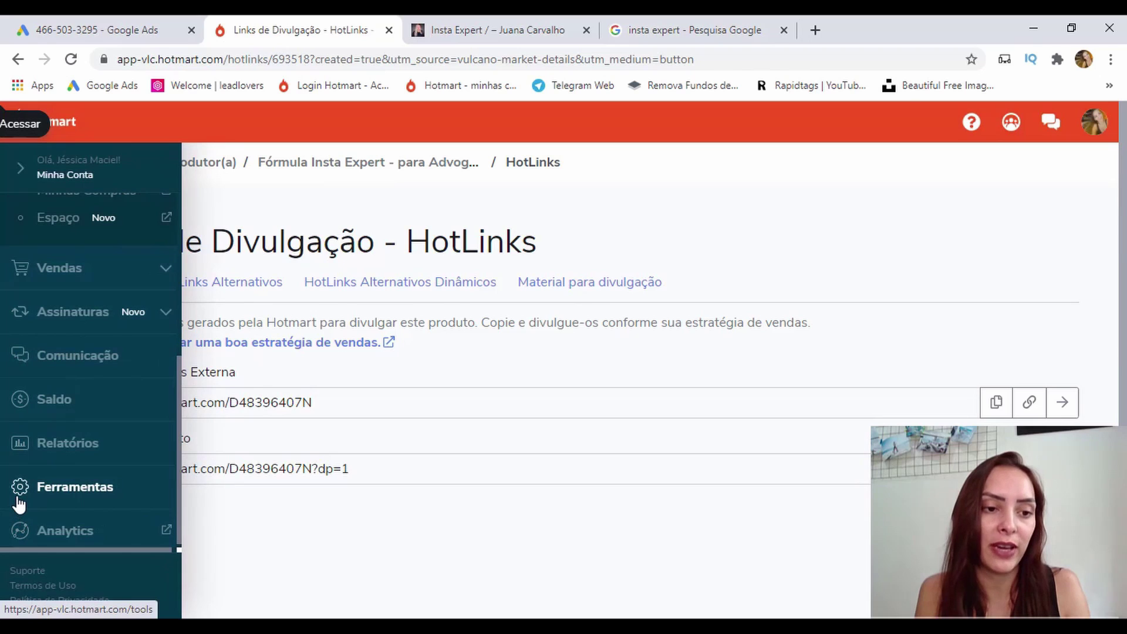
left_click(19, 503)
scroll(572, 535, "down", 5)
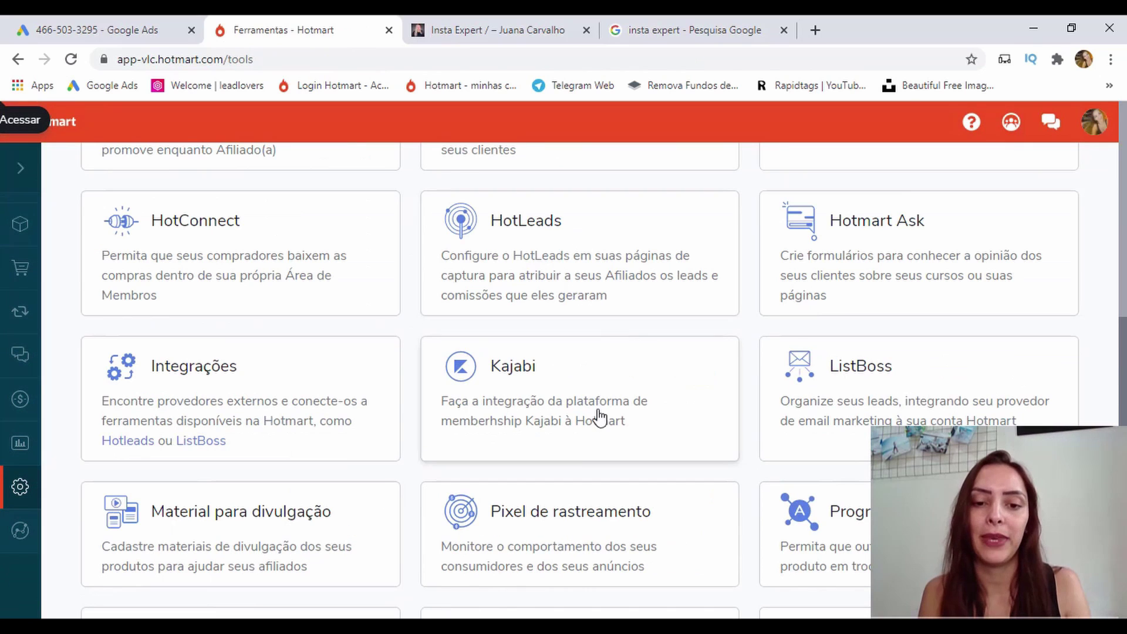
left_click(572, 534)
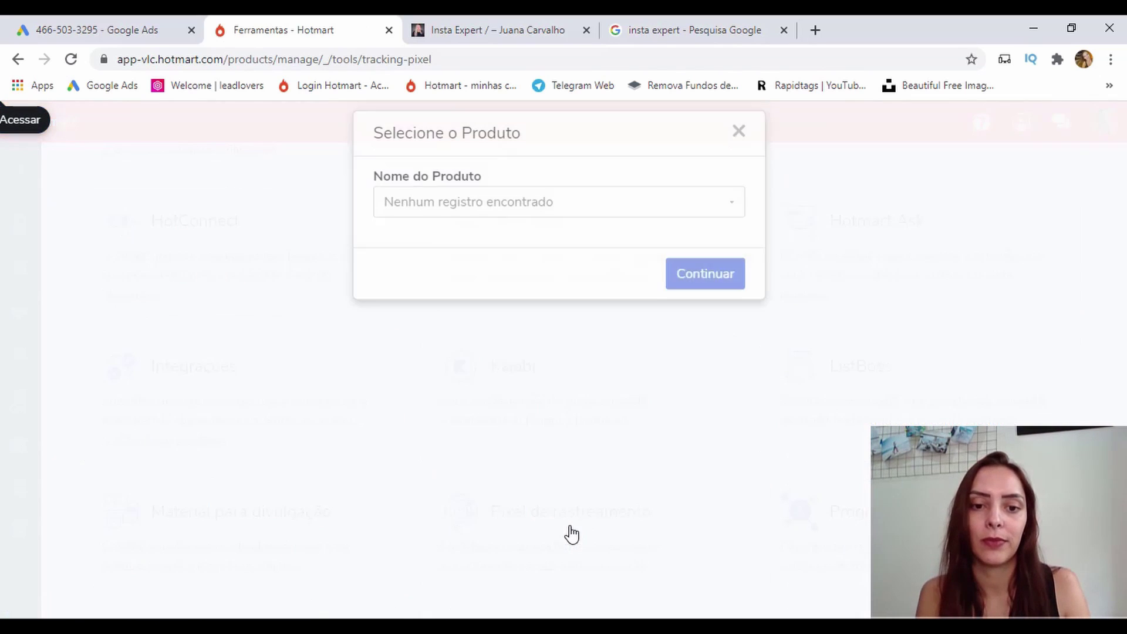
Select the product Fórmula Insta Expert - para Advogados and open its Google Ads tracking pixel configuration.
left_click(487, 206)
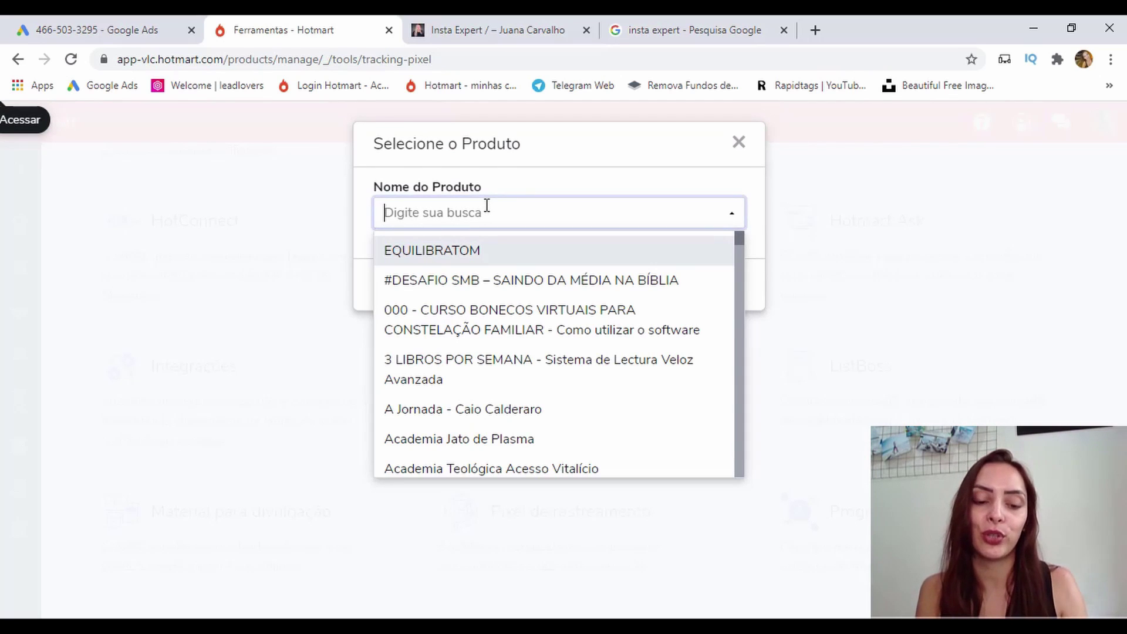
type("fó")
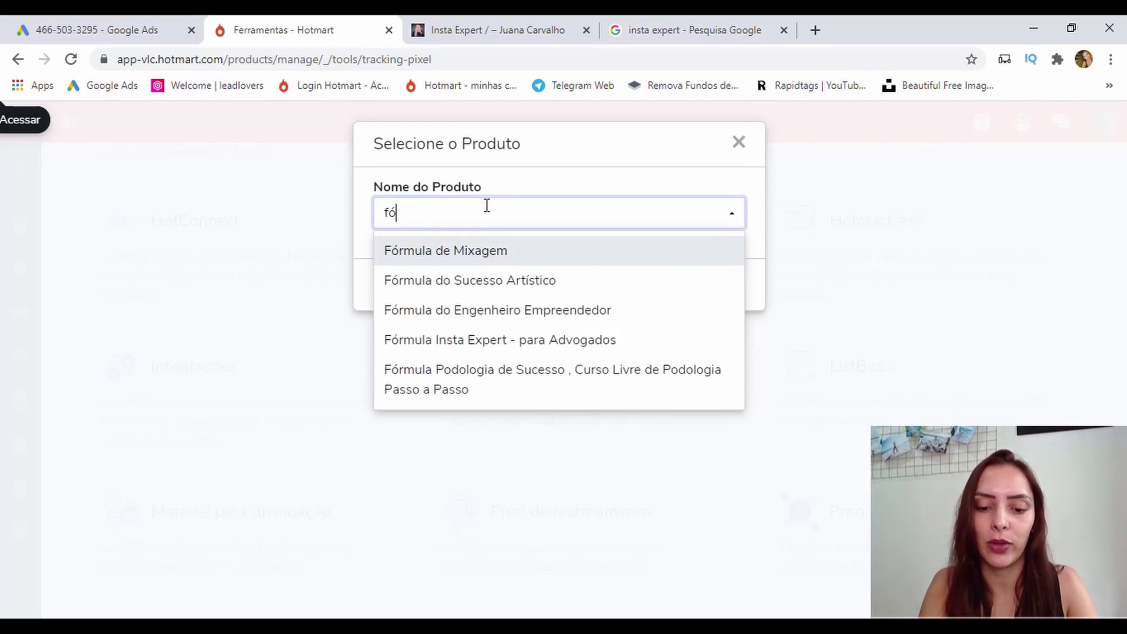
left_click(487, 206)
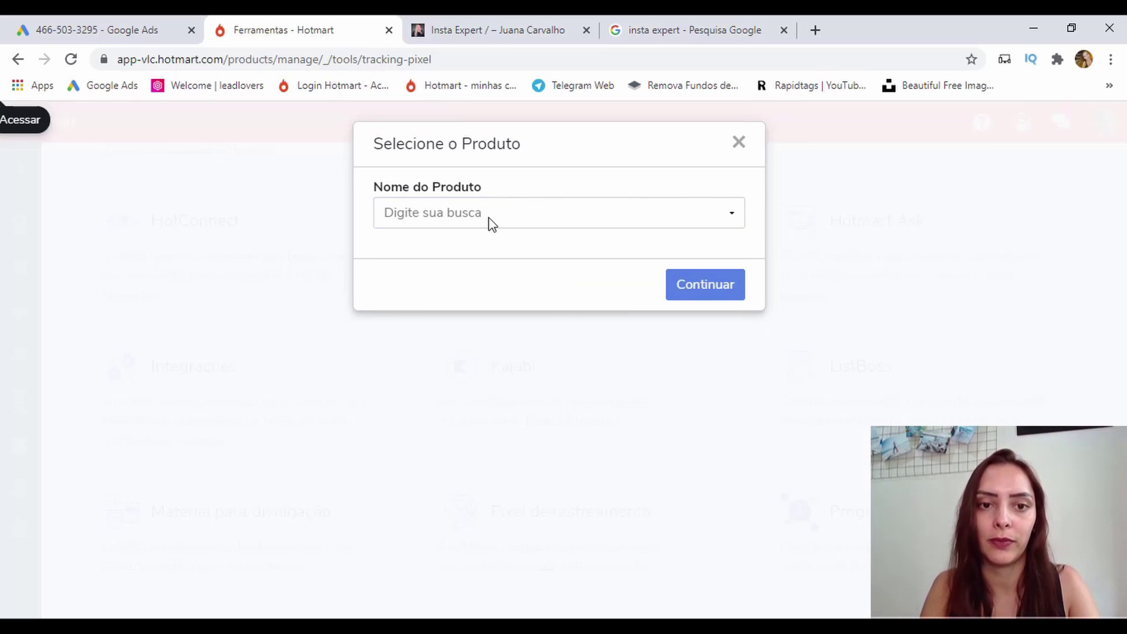
left_click(489, 219)
type("fórm")
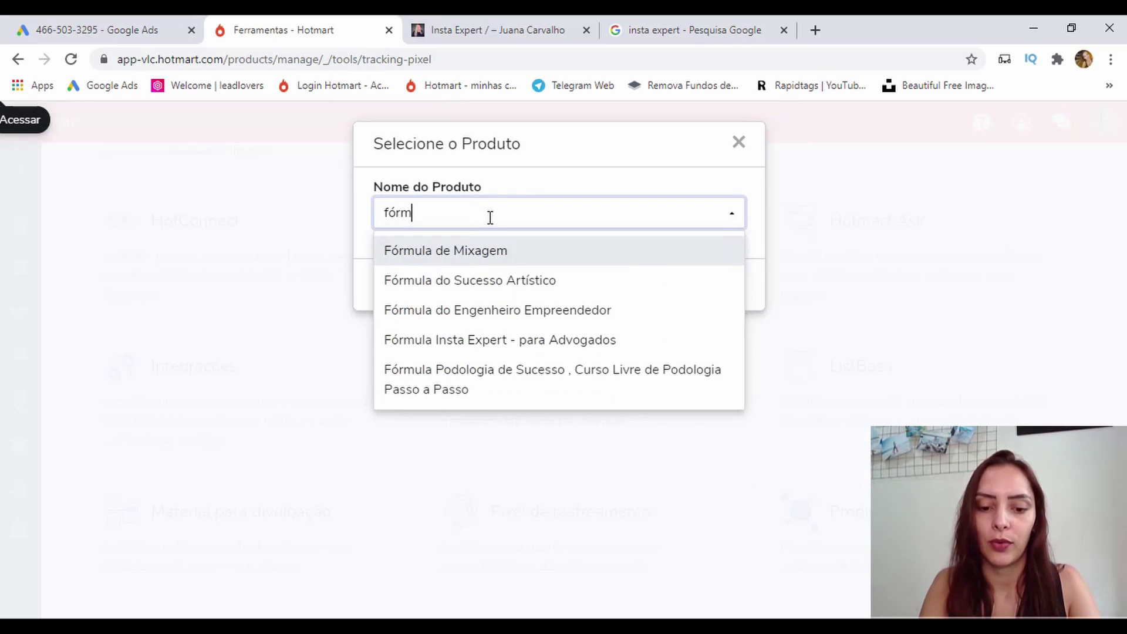
type("ula in")
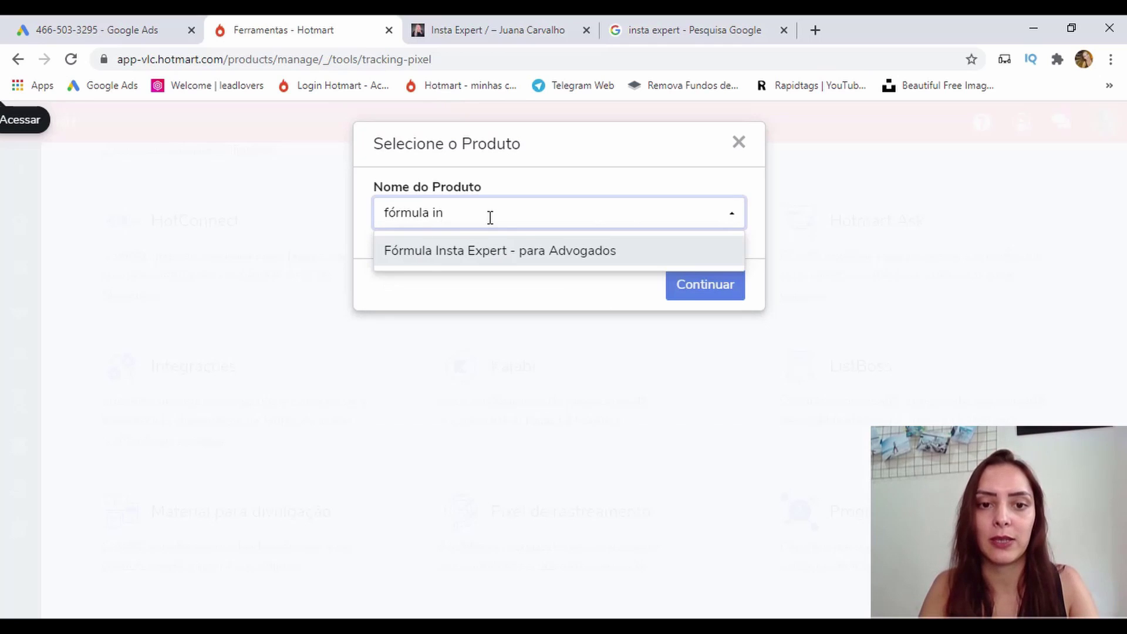
left_click(526, 250)
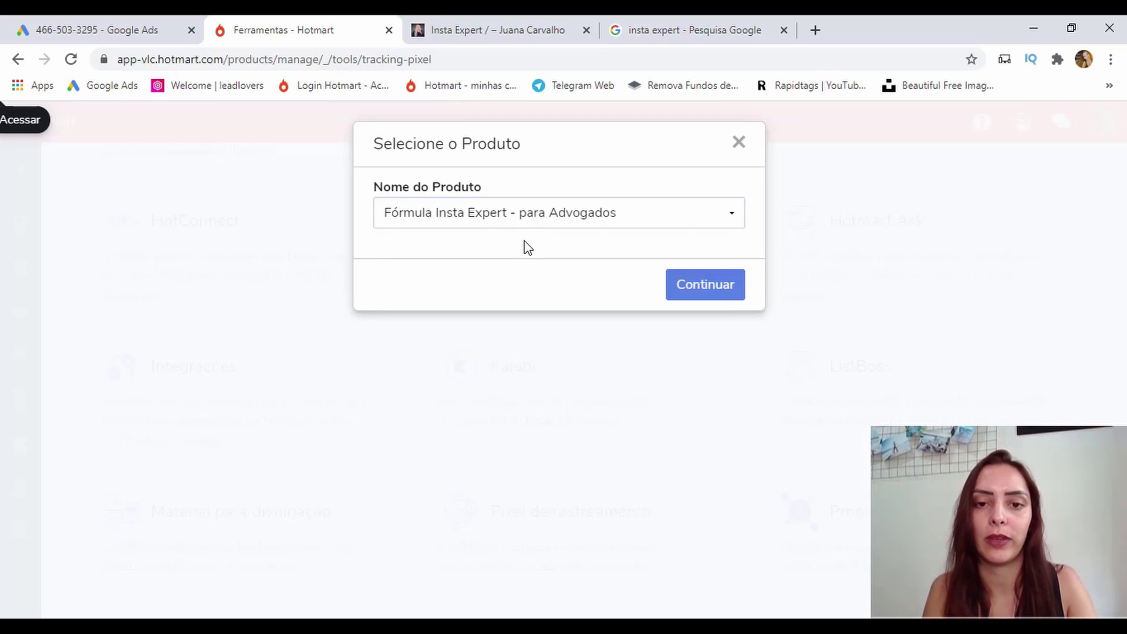
left_click(702, 287)
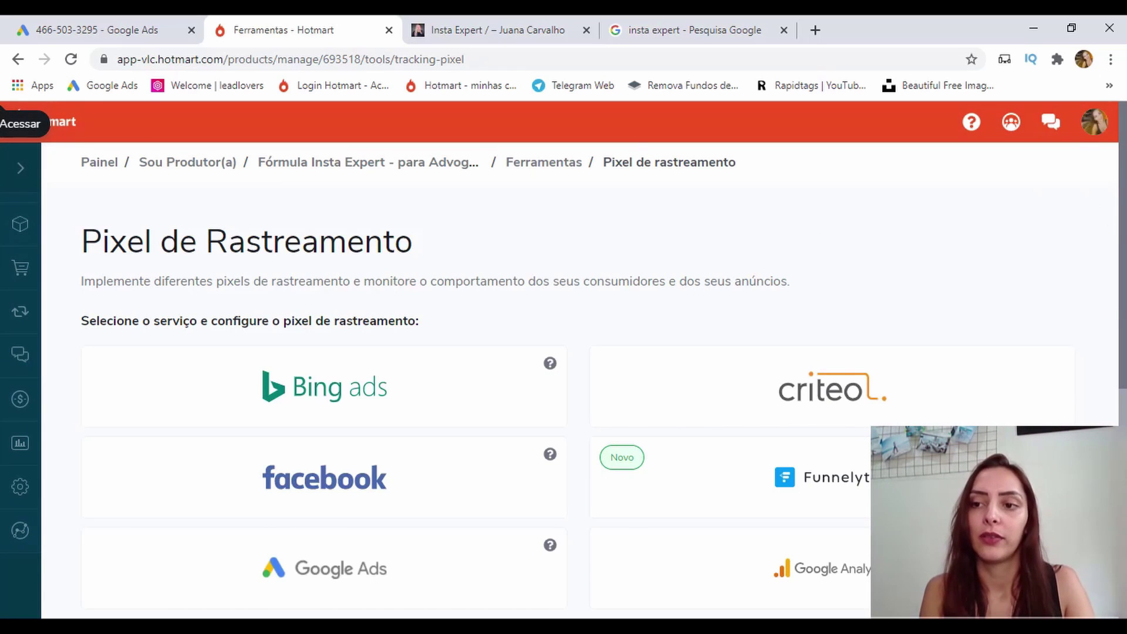
left_click(389, 565)
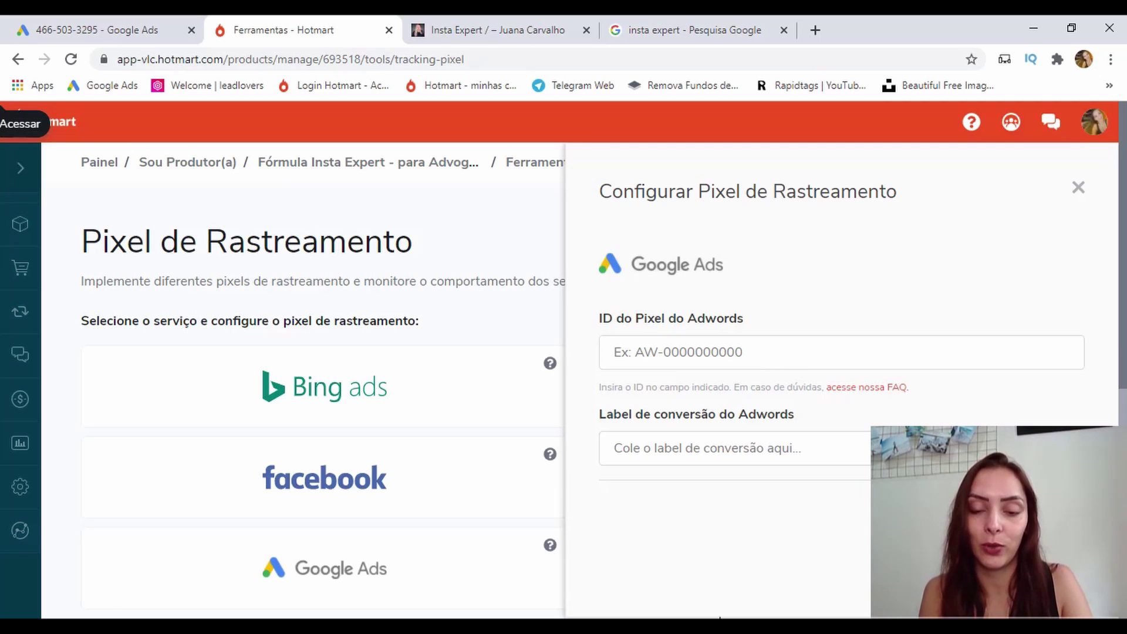
Copy the AW conversion ID from the event snippet in Notepad and paste it into Hotmart's ID do Pixel do Adwords field.
left_click(626, 628)
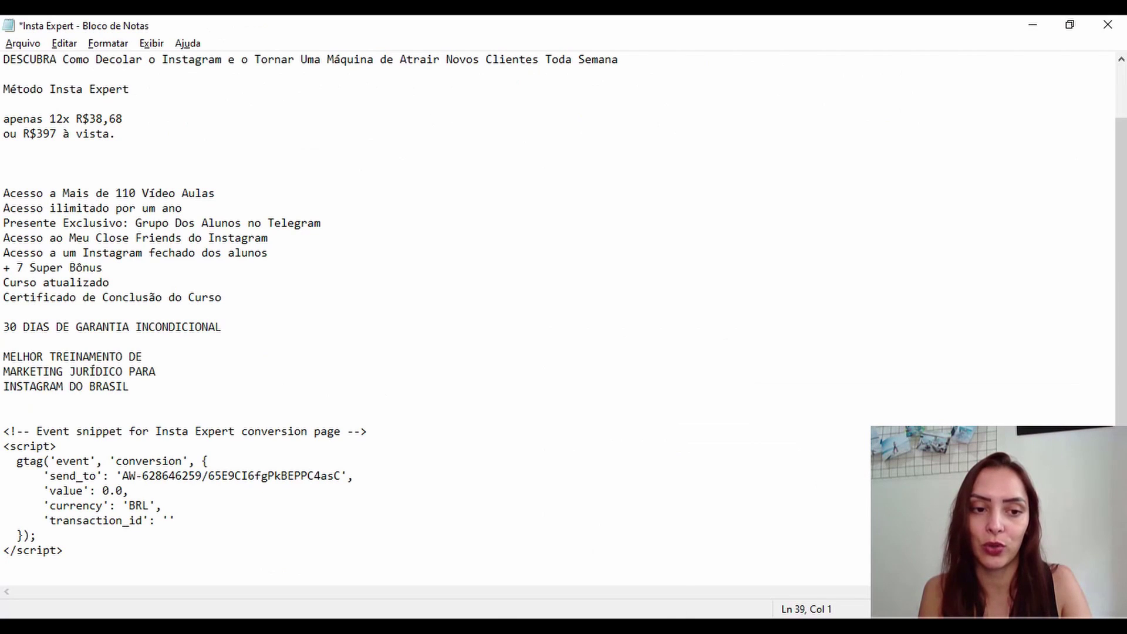
left_click(183, 505)
left_click_drag(122, 475, 202, 485)
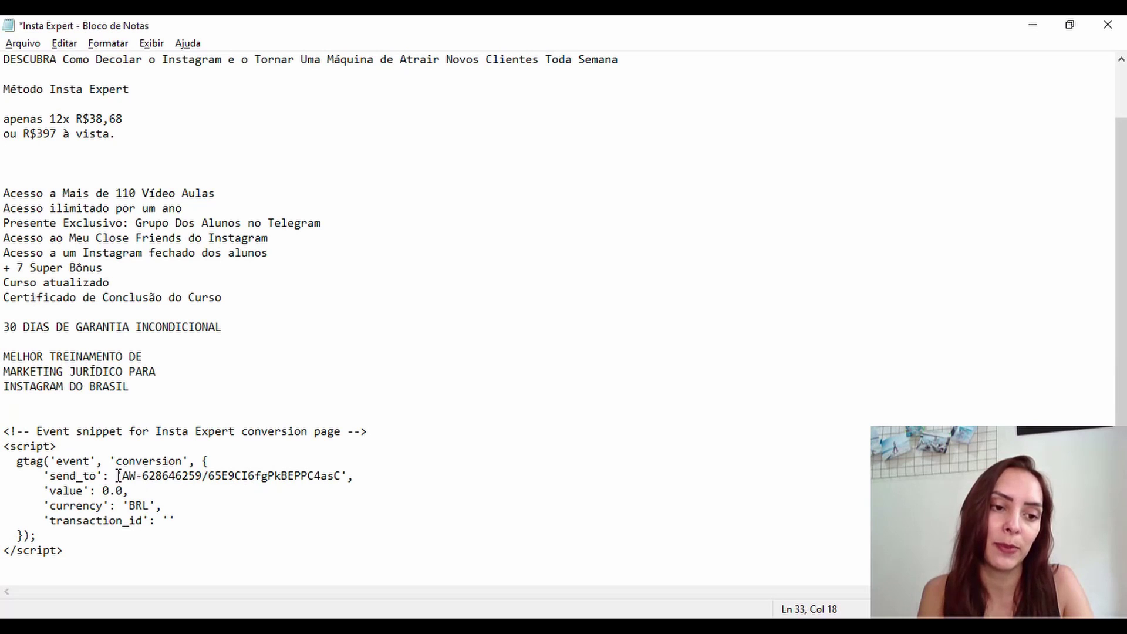
left_click_drag(122, 475, 200, 475)
key("ctrl+c")
left_click(124, 474)
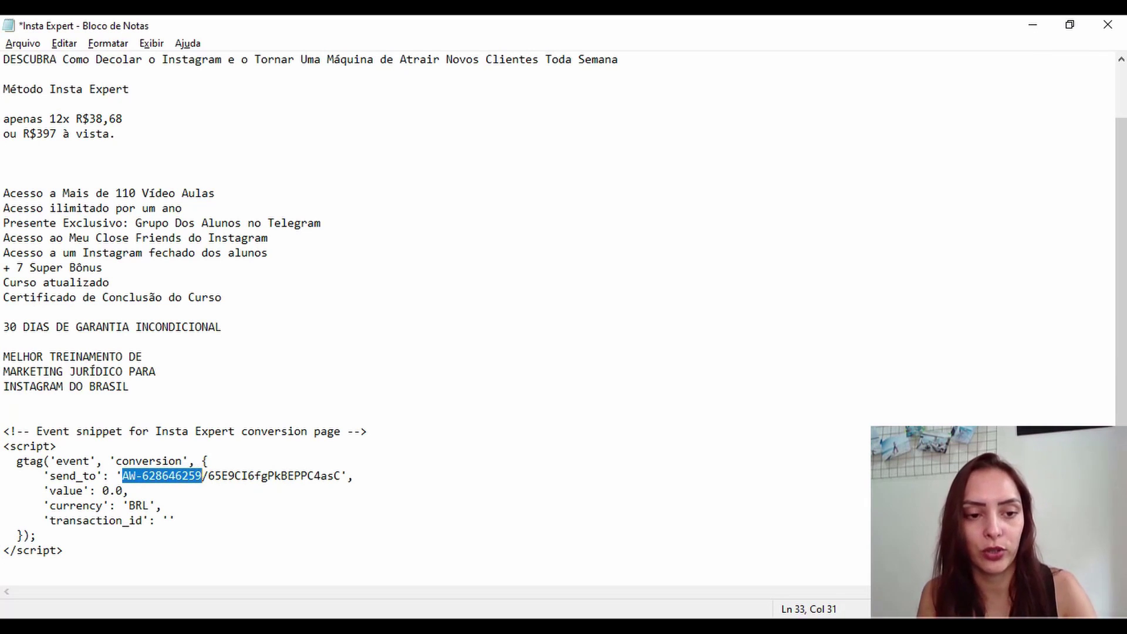
key("alt+Tab")
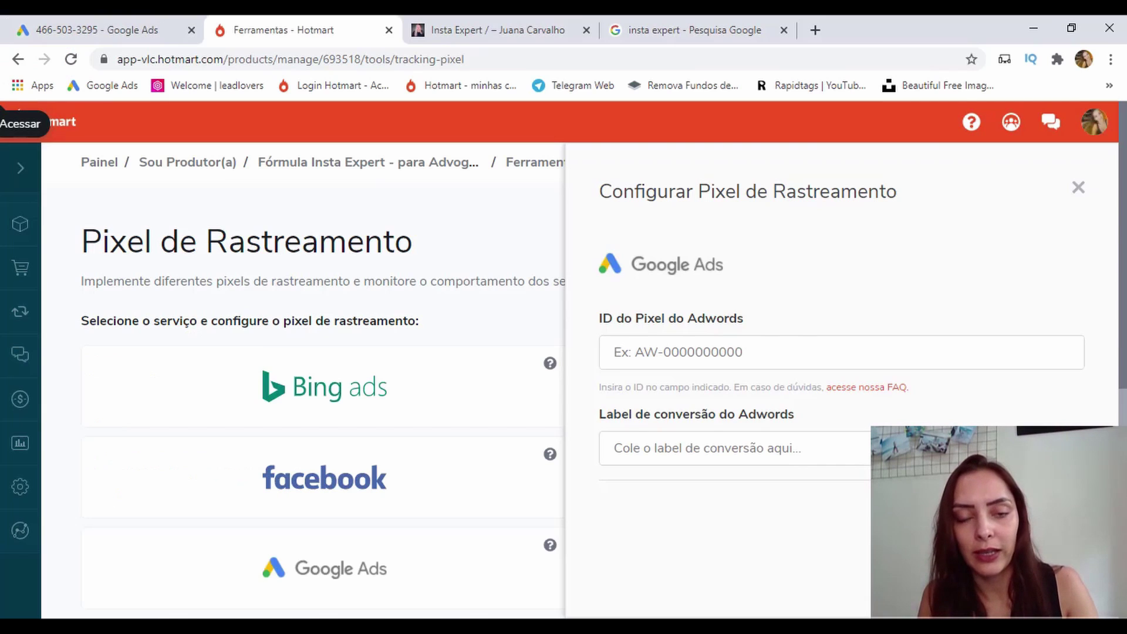
left_click(711, 352)
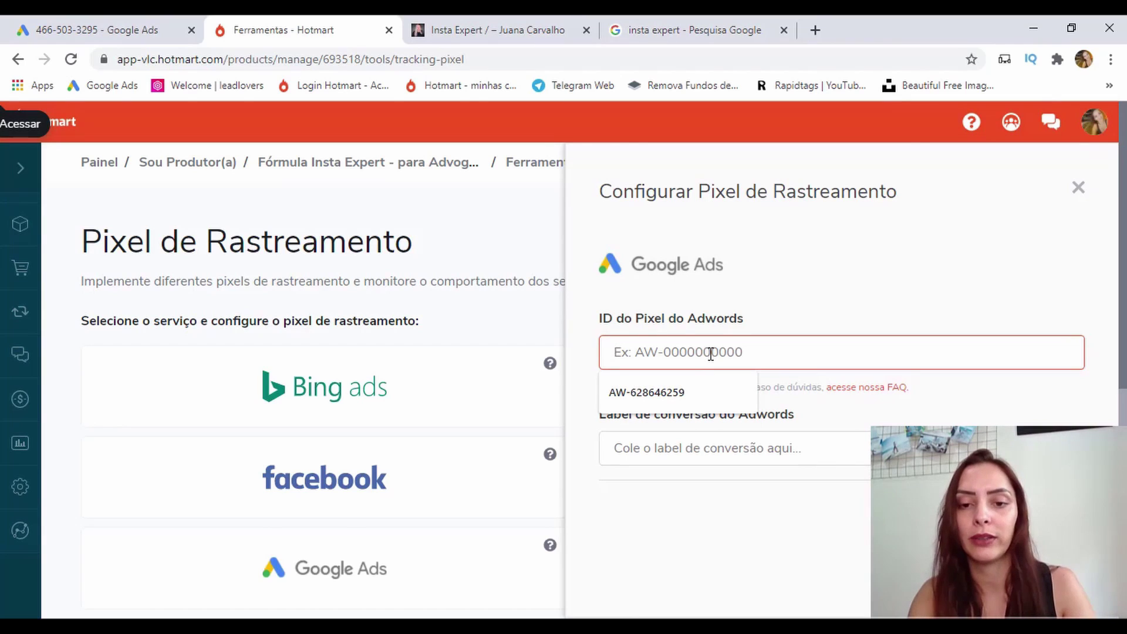
key("ctrl+v")
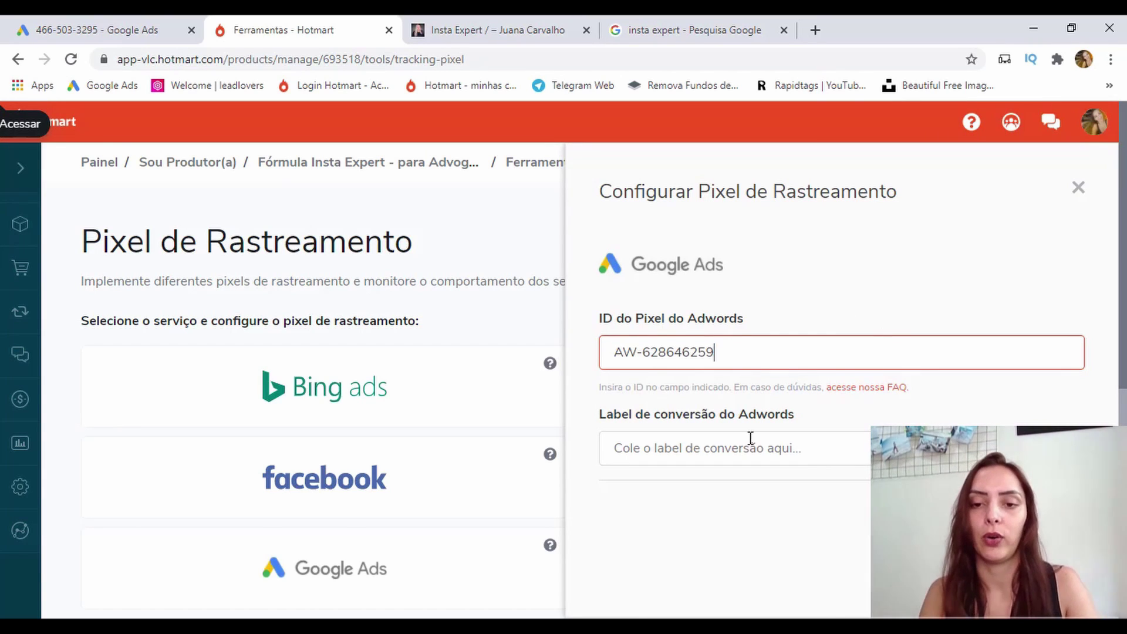
Copy the conversion label after the slash in the Notepad snippet, paste it into Hotmart's Label de conversão do Adwords field, and continue.
key("alt+Tab")
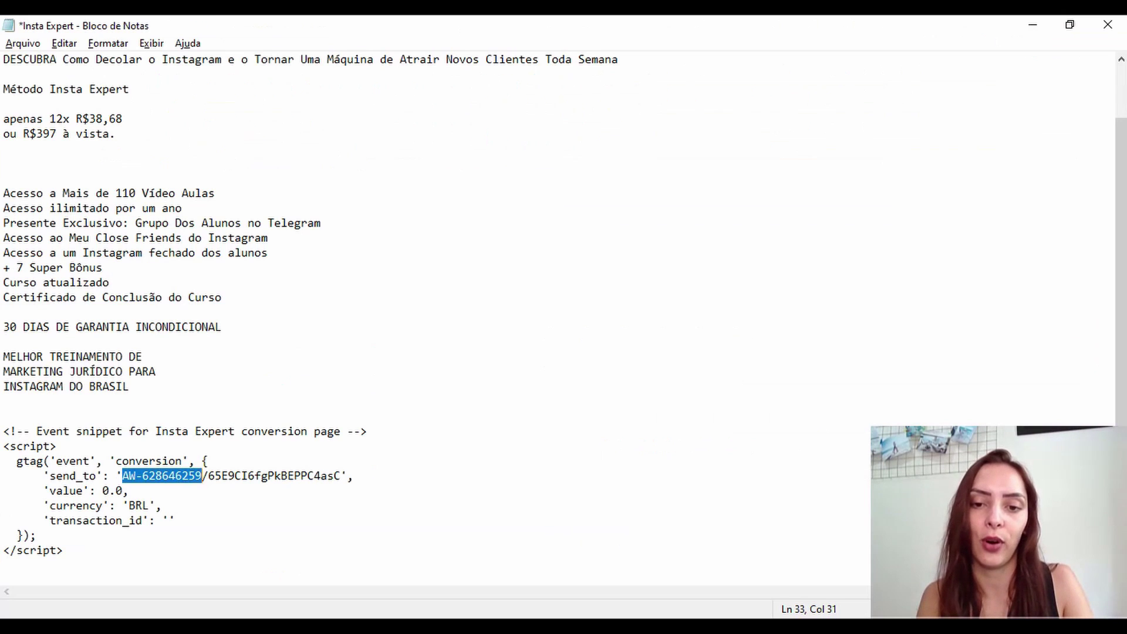
left_click(209, 475)
left_click_drag(209, 476, 342, 473)
key("ctrl+c")
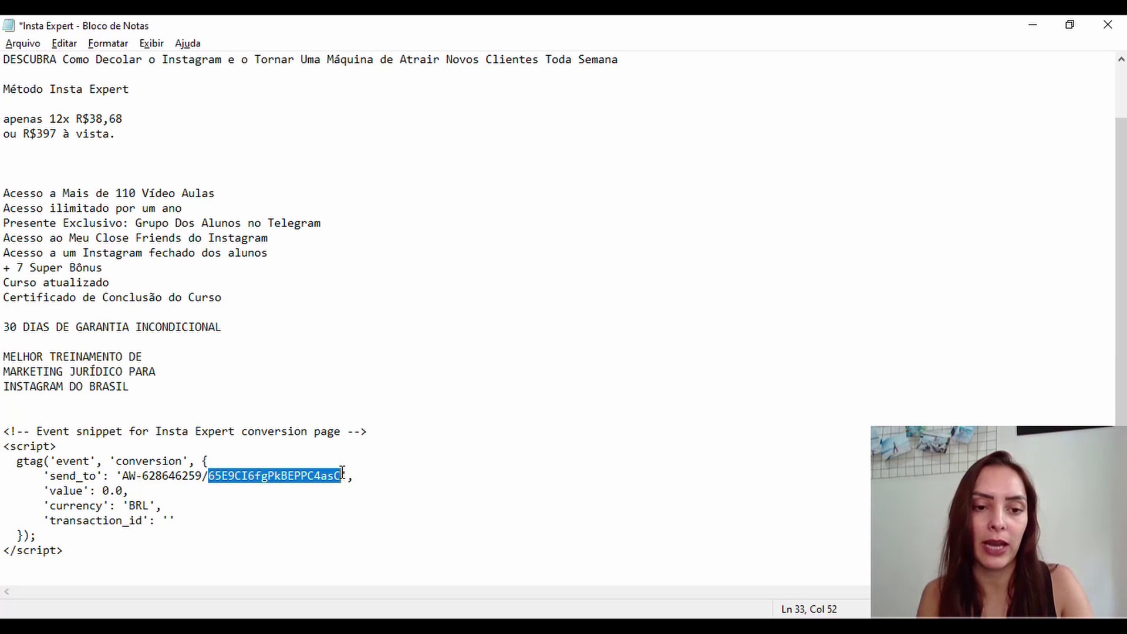
key("alt+Tab")
left_click(652, 456)
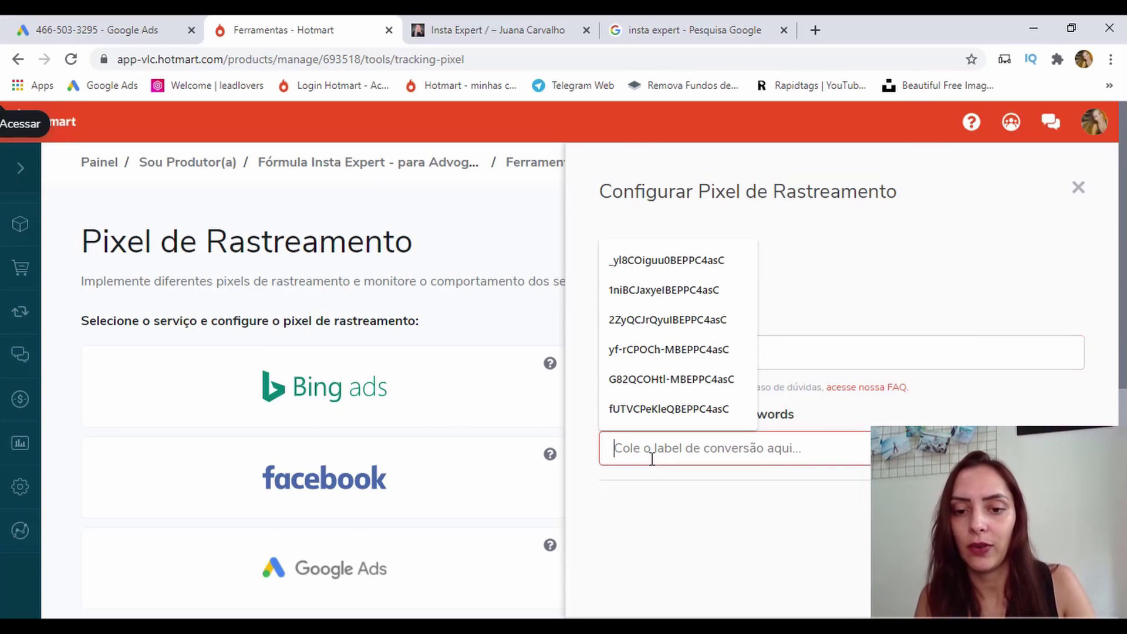
key("ctrl+v")
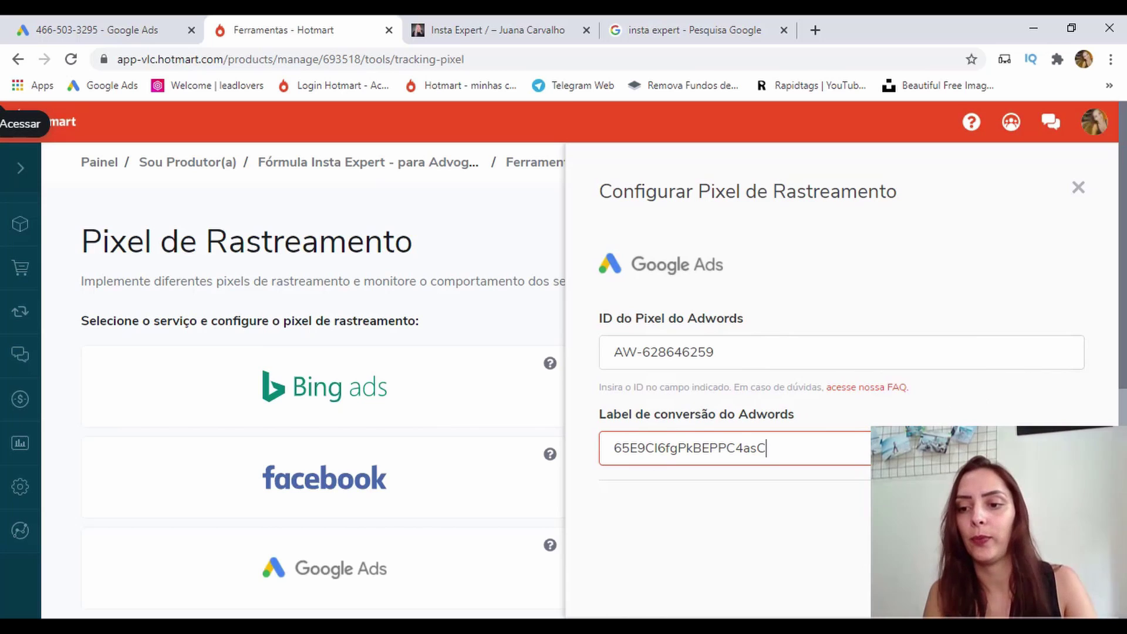
left_click(1040, 517)
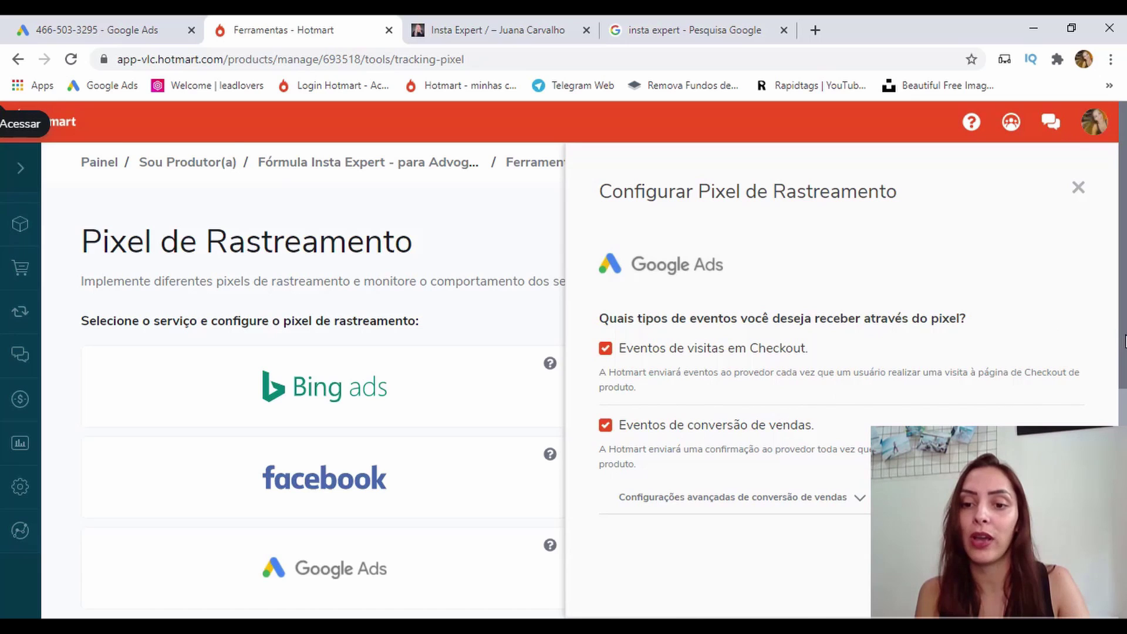
Review the advanced sales conversion settings, keep Todos os meios de pagamento and Sempre, and save the Google Ads pixel.
scroll(323, 411, "down", 1)
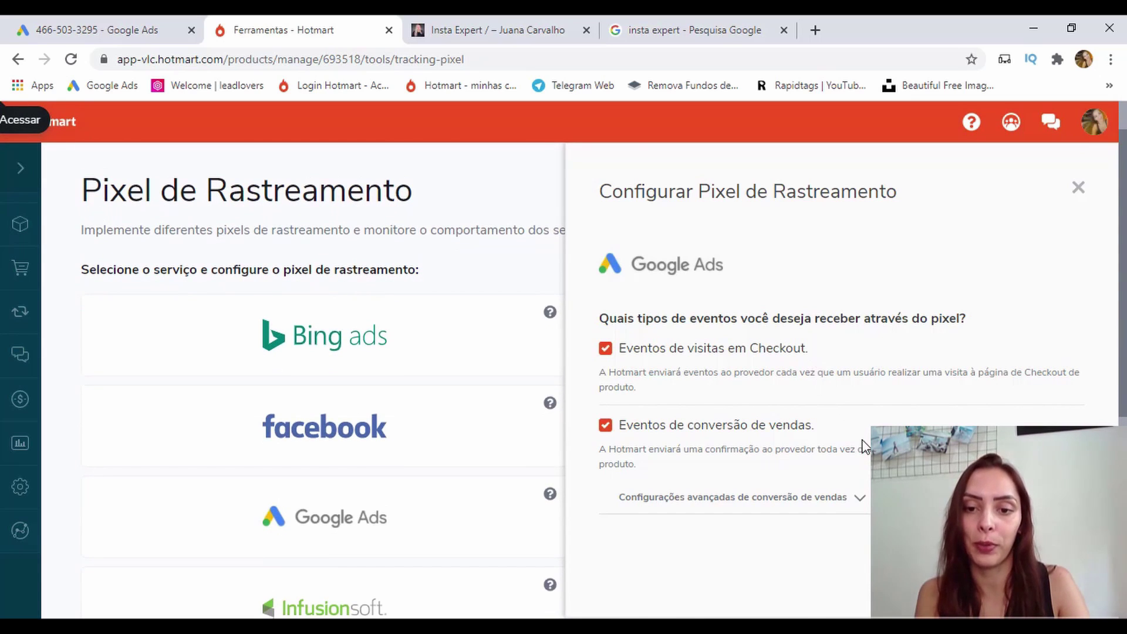
left_click(849, 496)
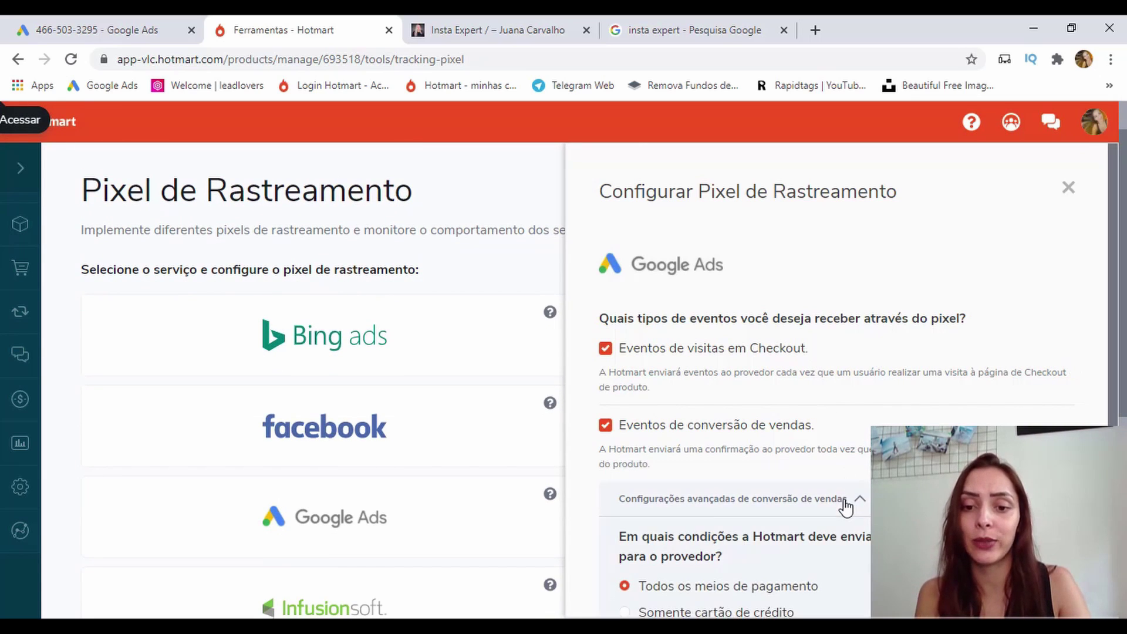
scroll(834, 381, "down", 3)
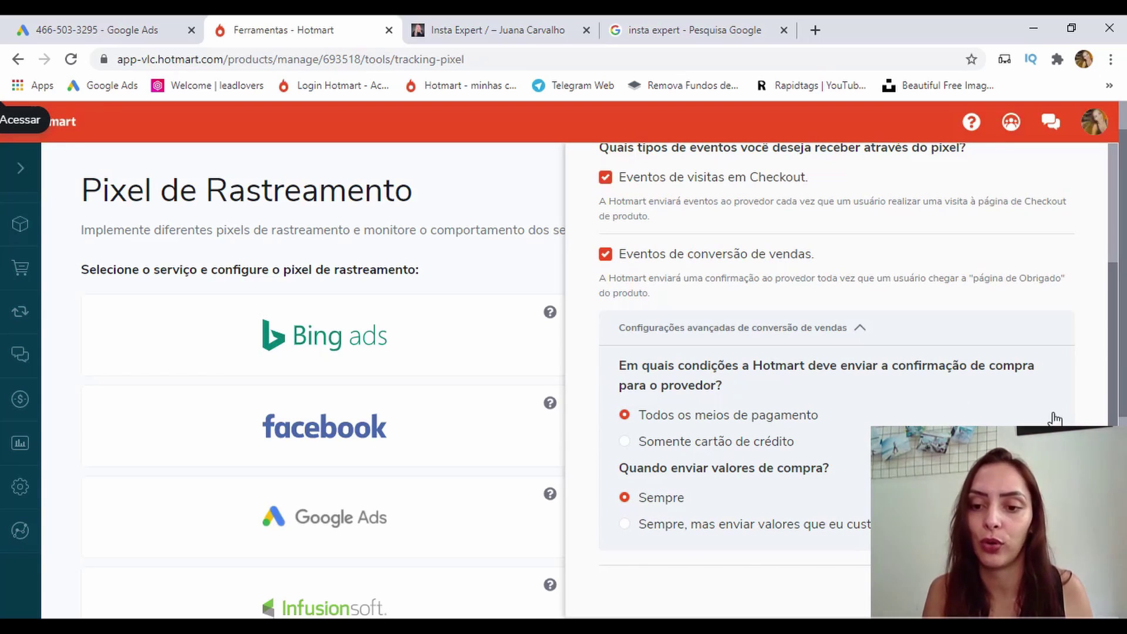
scroll(1112, 418, "down", 1)
scroll(858, 352, "down", 1)
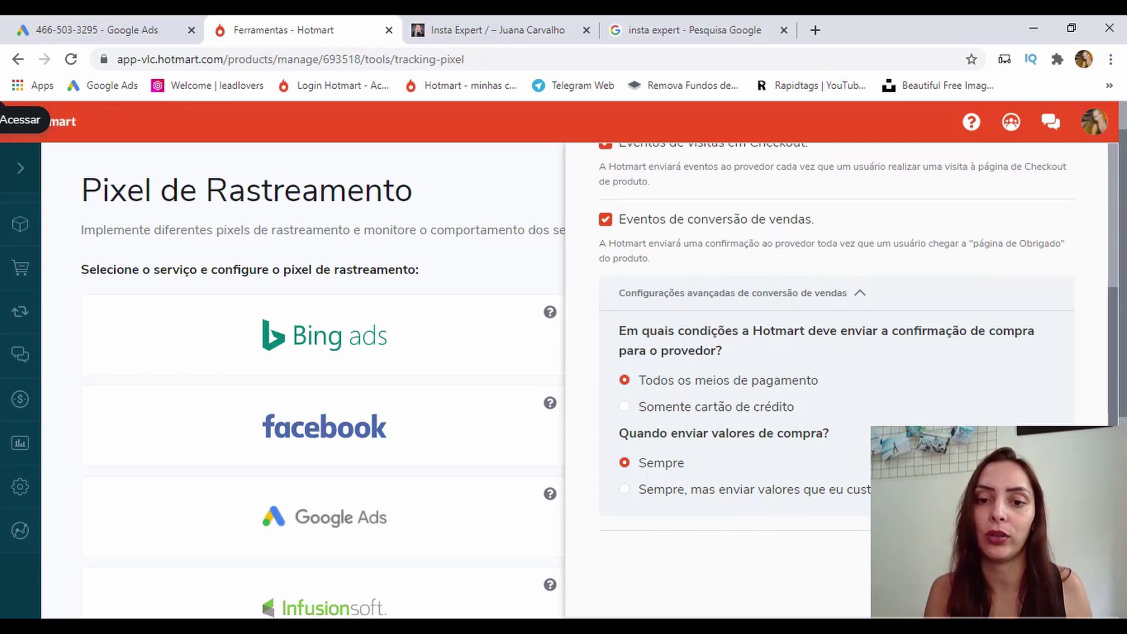
left_click(1027, 567)
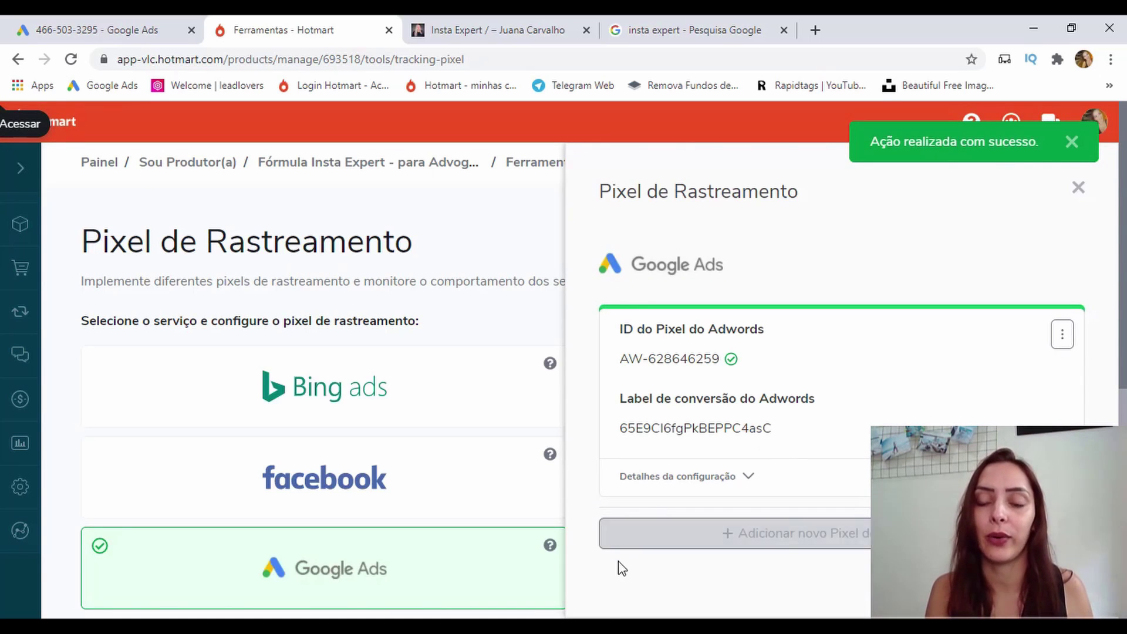
Switch to Google Ads and finish the Insta Expert conversion action setup.
left_click(126, 26)
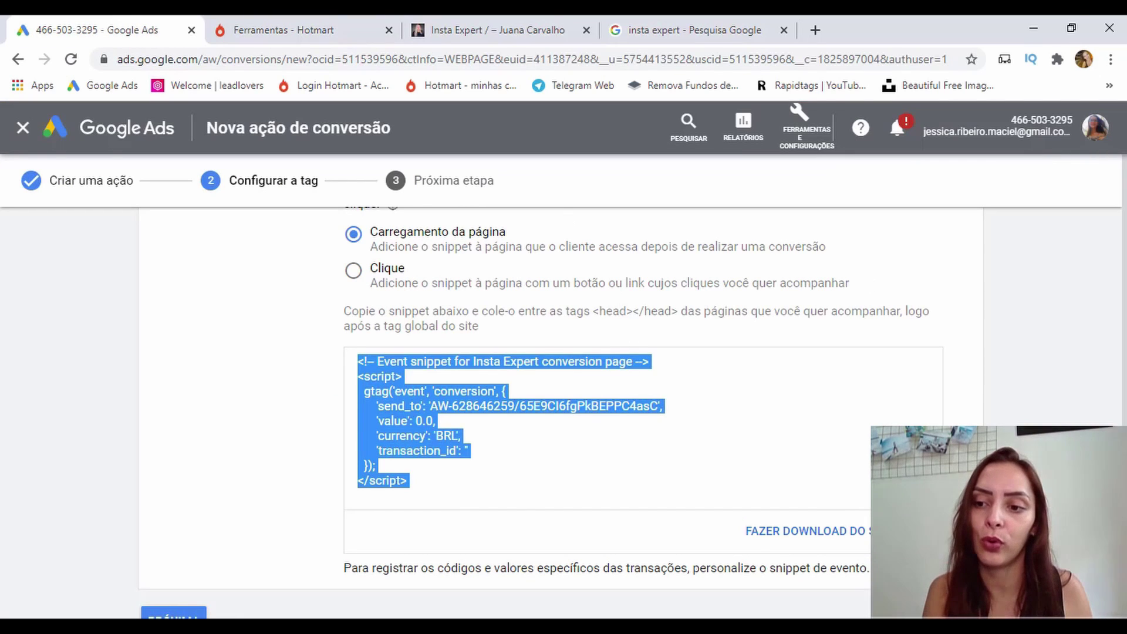
scroll(897, 517, "down", 1)
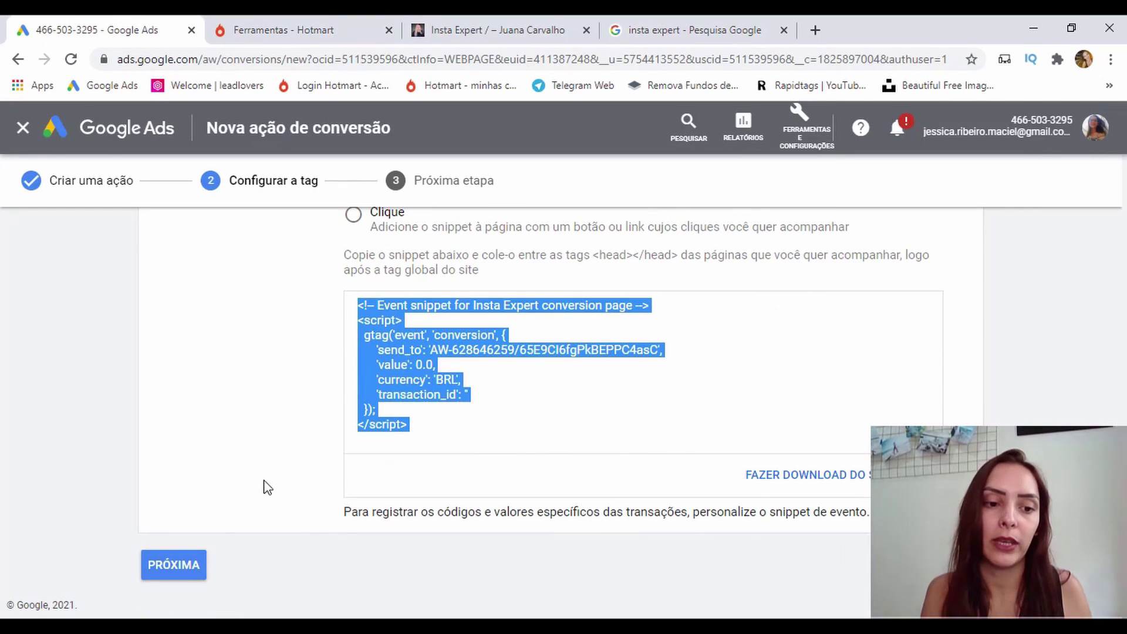
left_click(188, 574)
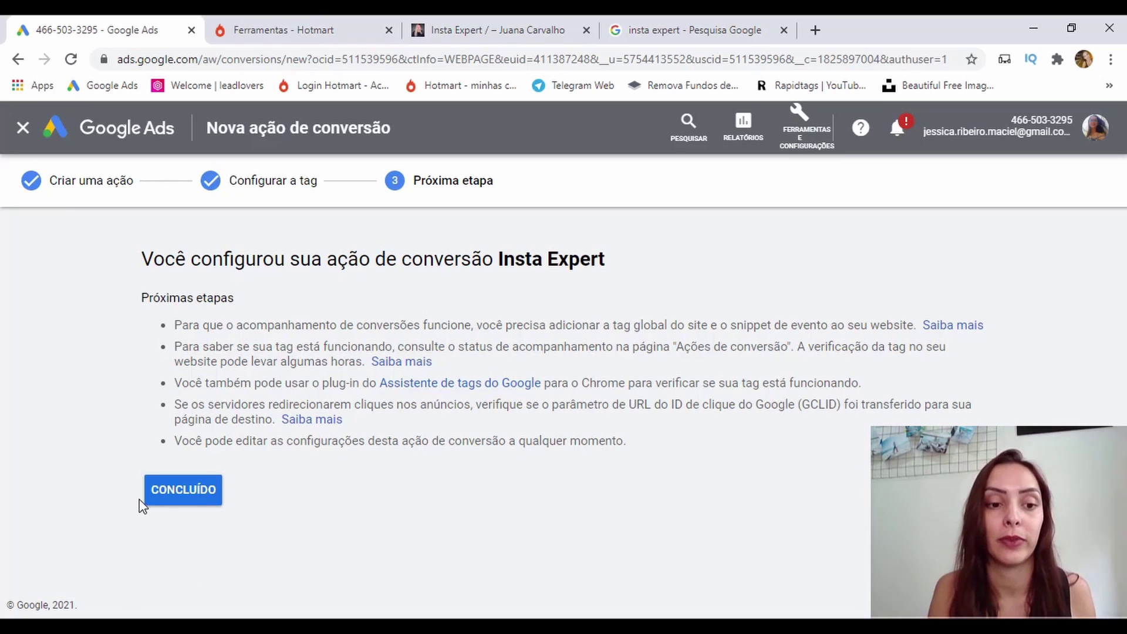
left_click(167, 508)
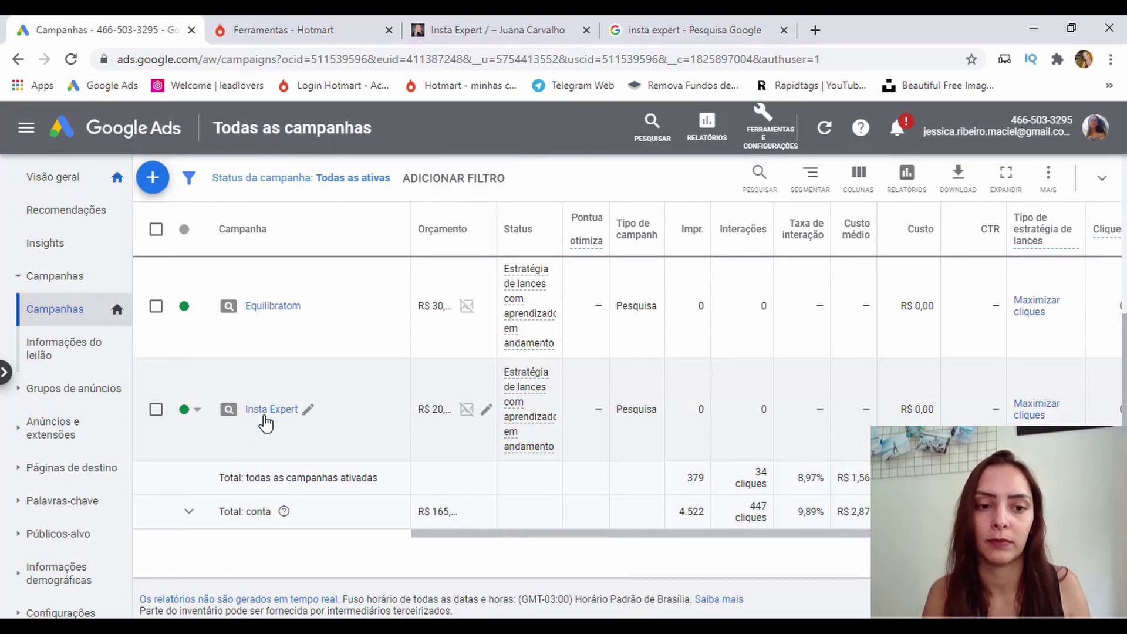
Open the Insta Expert campaign's settings, show the additional settings, and expand Conversões for editing.
left_click(262, 411)
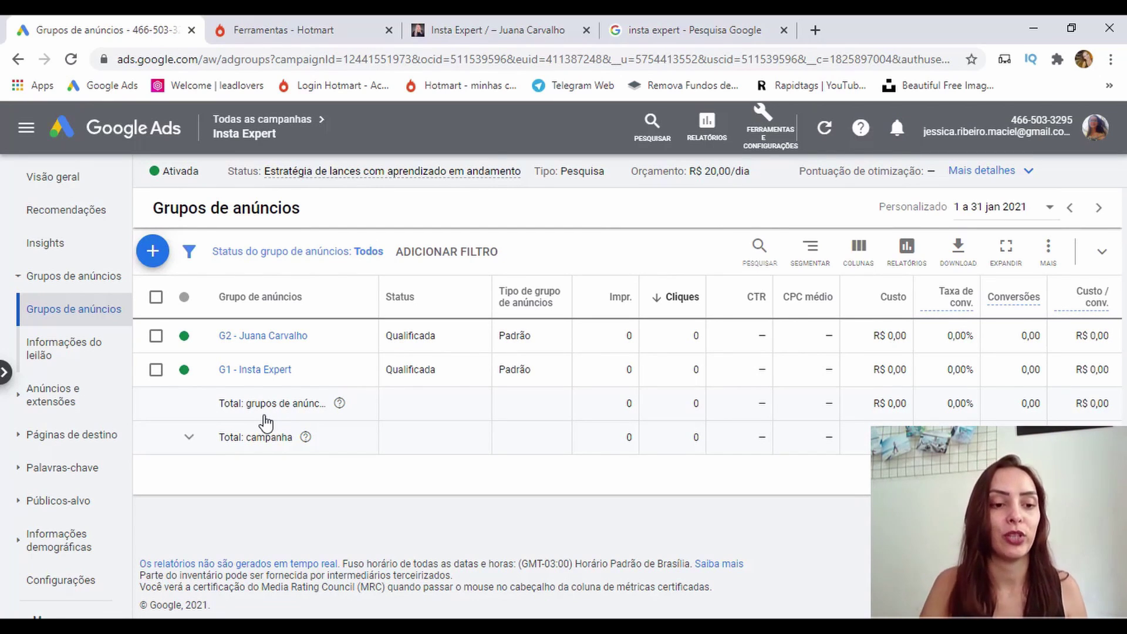
left_click(41, 581)
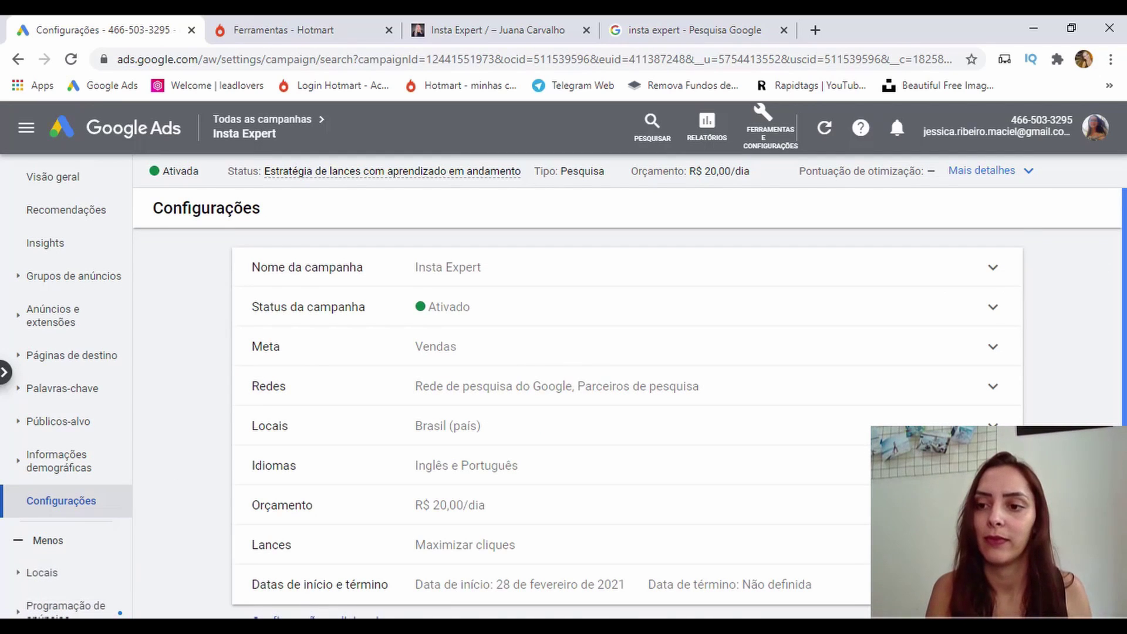
scroll(264, 560, "down", 2)
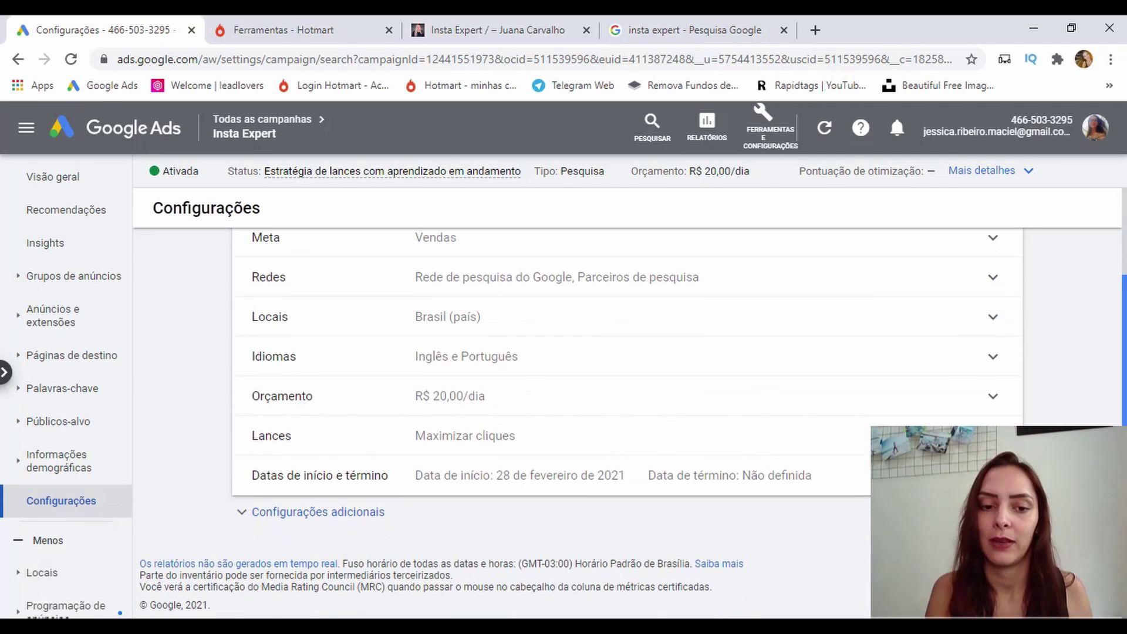
left_click(277, 512)
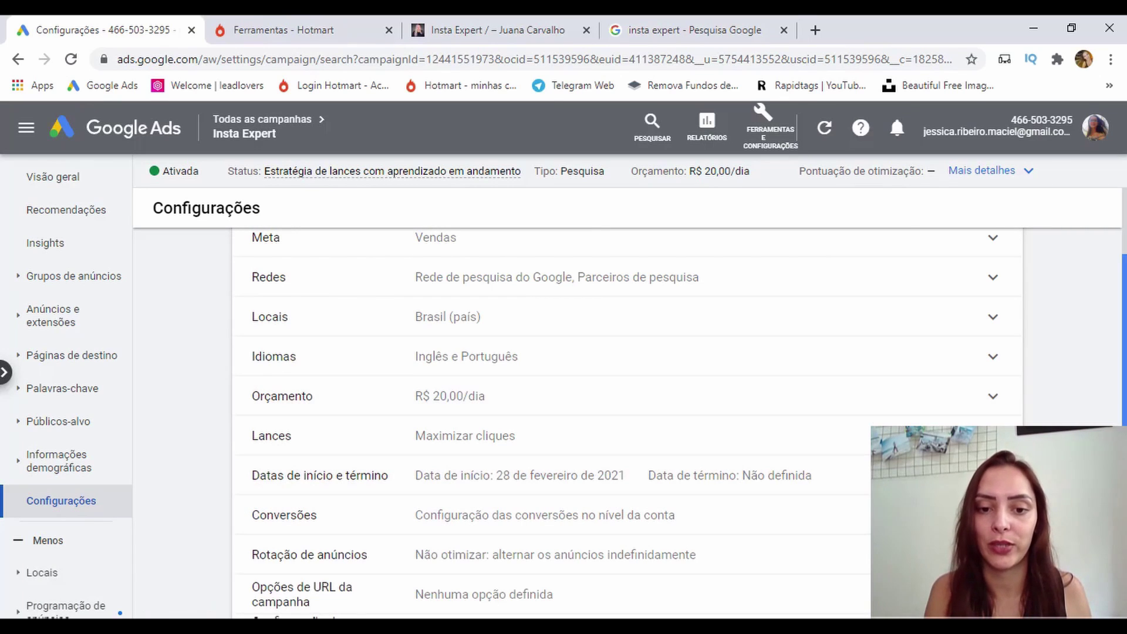
scroll(378, 433, "down", 1)
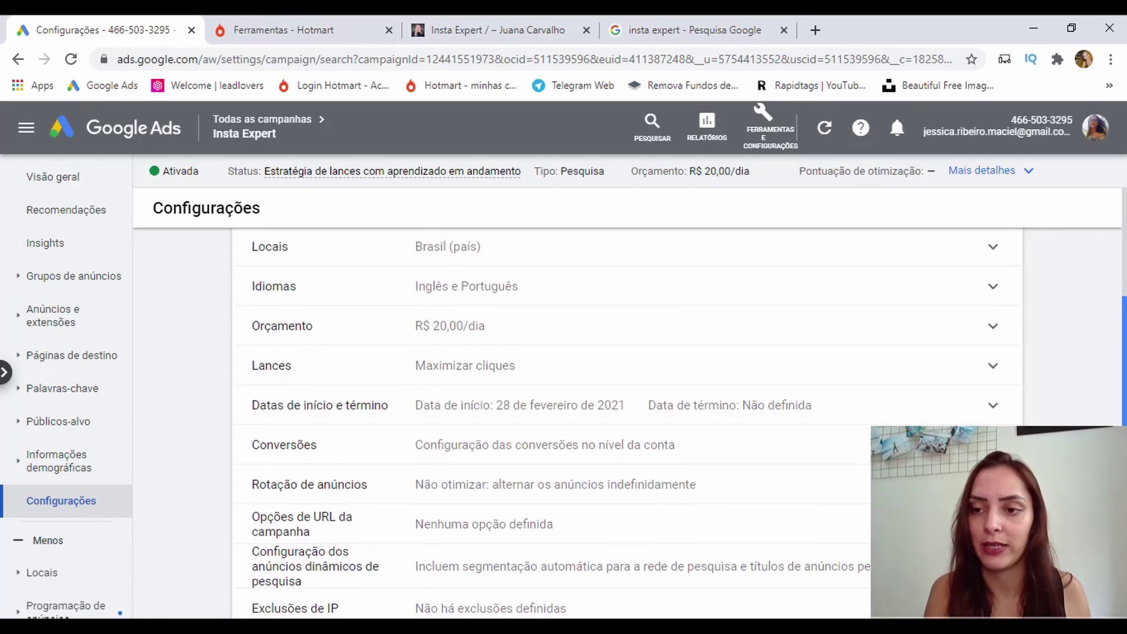
left_click(474, 461)
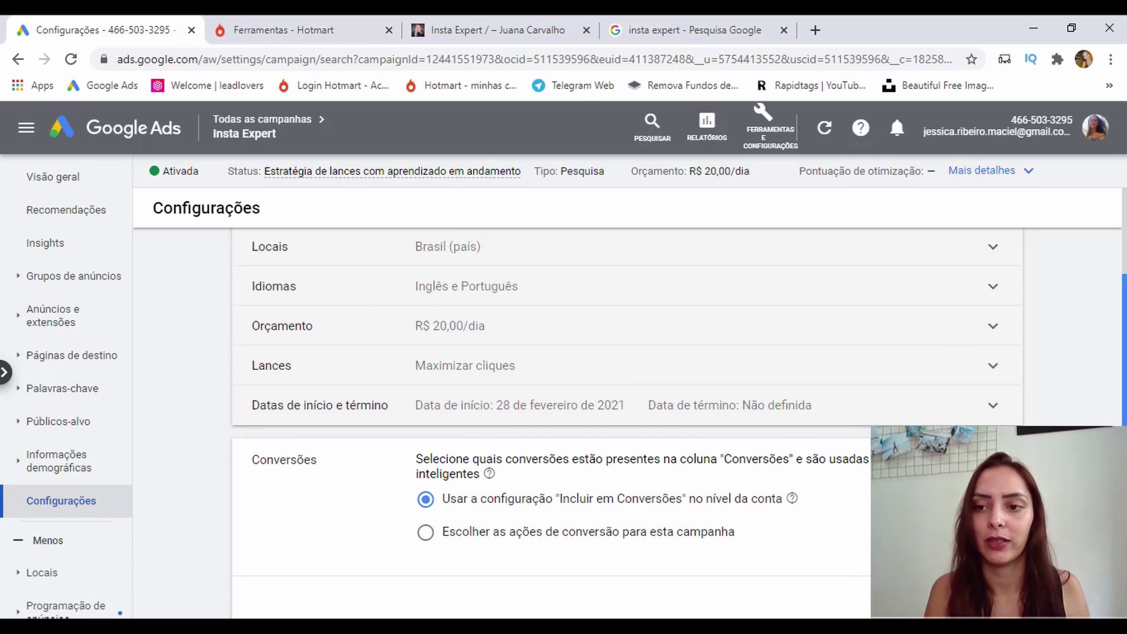
Set Conversões to campaign-specific conversion actions, search for "insta", select the Insta Expert action, and save the setting.
scroll(622, 376, "down", 2)
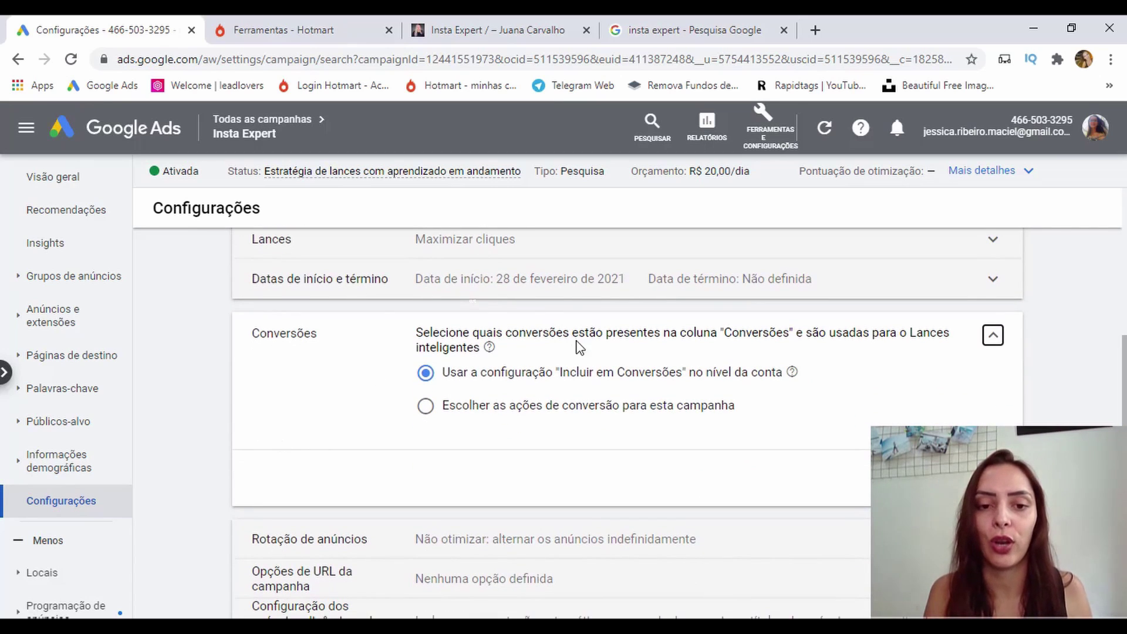
left_click(551, 407)
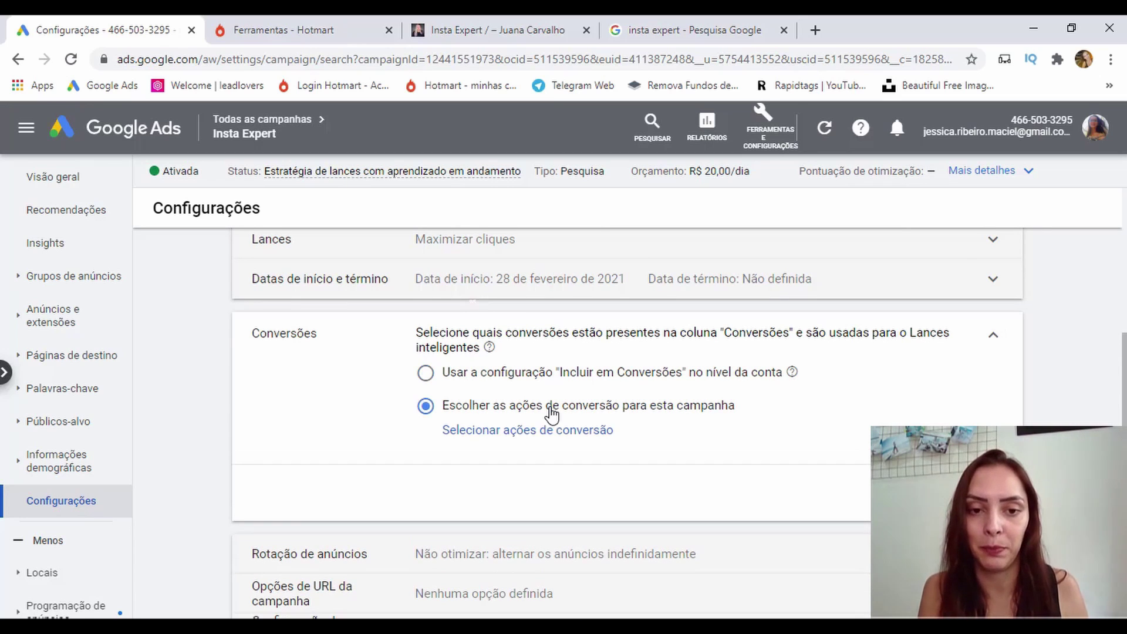
left_click(552, 431)
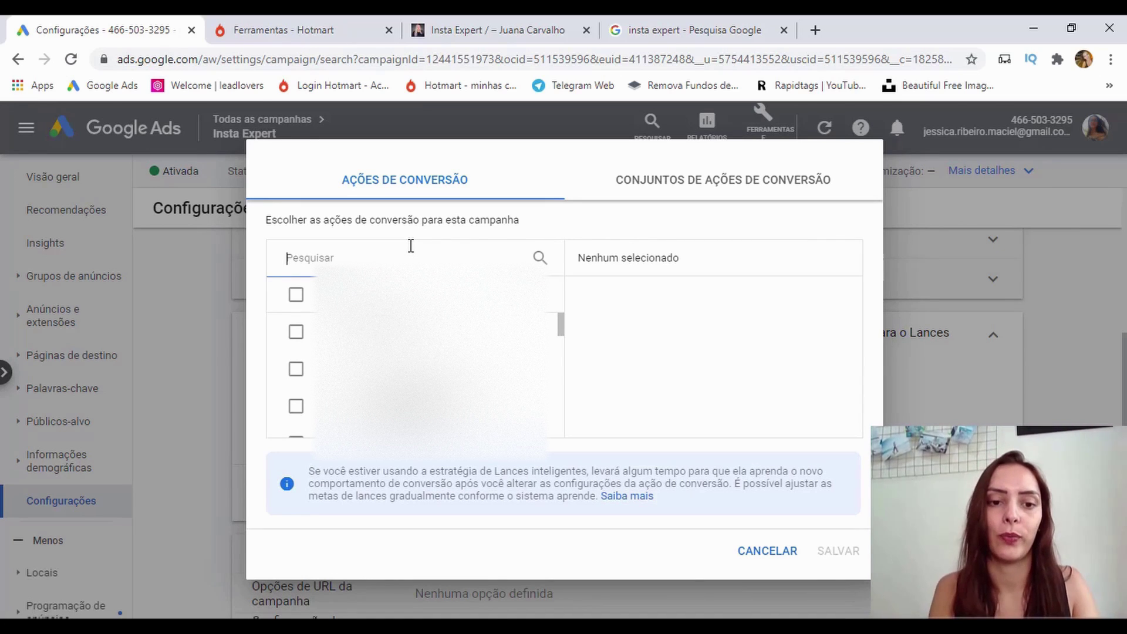
type("insta")
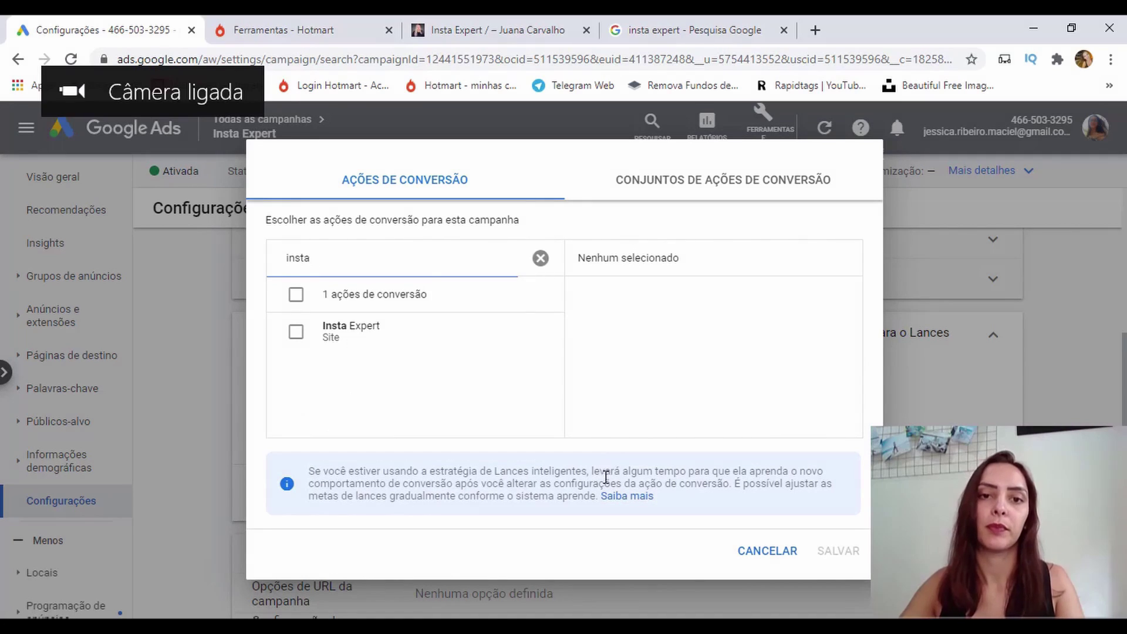
left_click(297, 332)
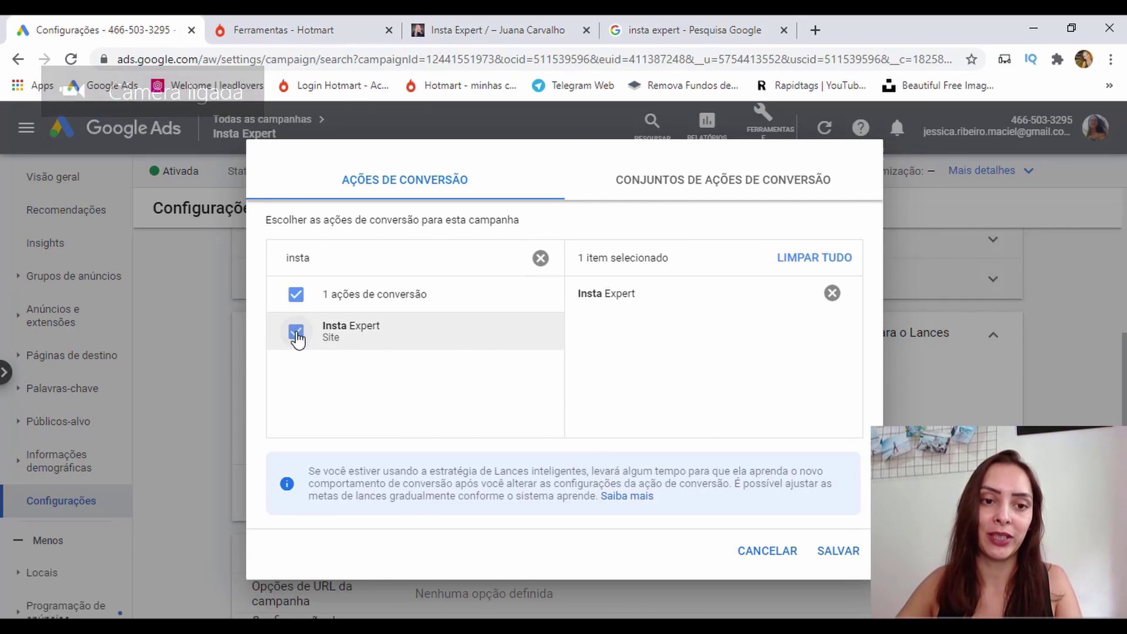
left_click(834, 553)
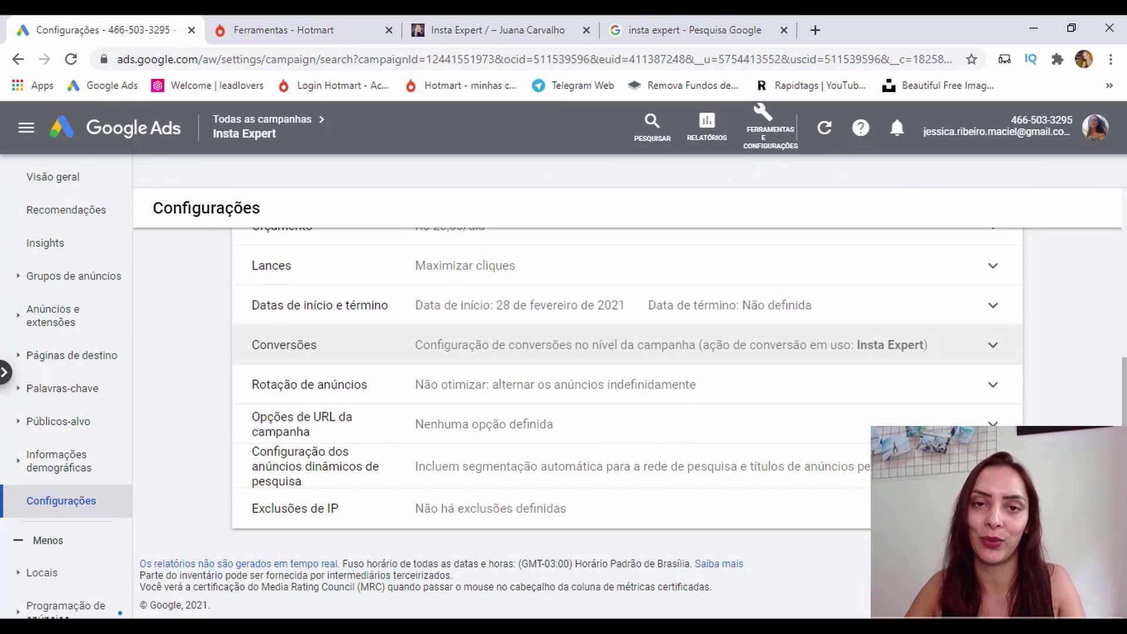
scroll(627, 382, "up", 3)
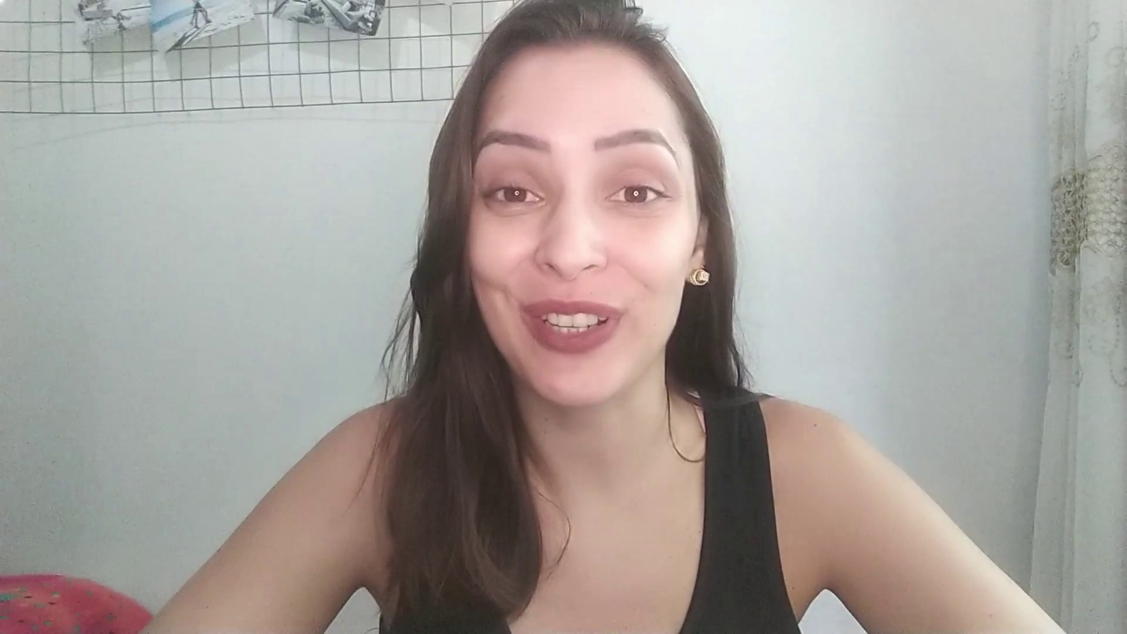